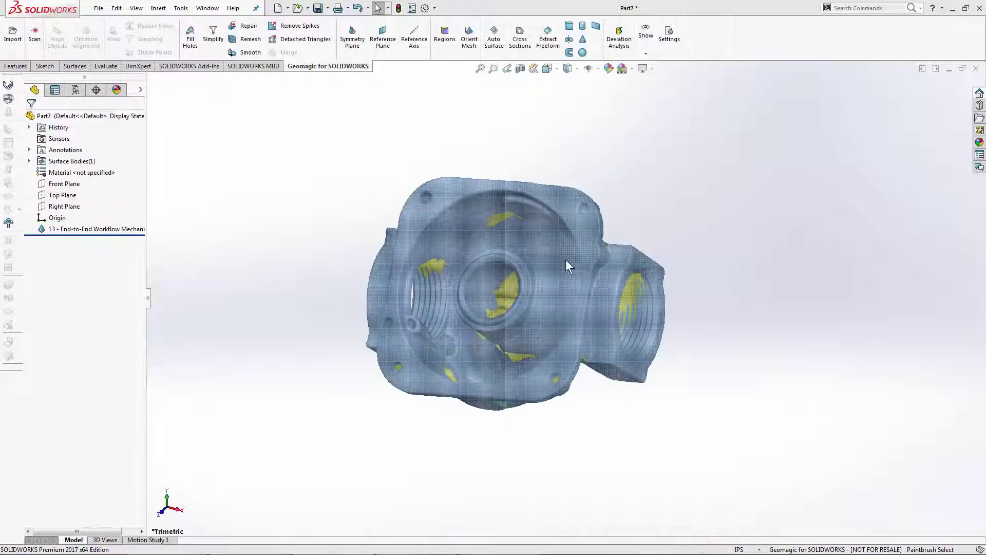
Step: Check the scanned mesh feature's point and triangle information and bounding box, and inspect the housing from several sides
right_click(111, 233)
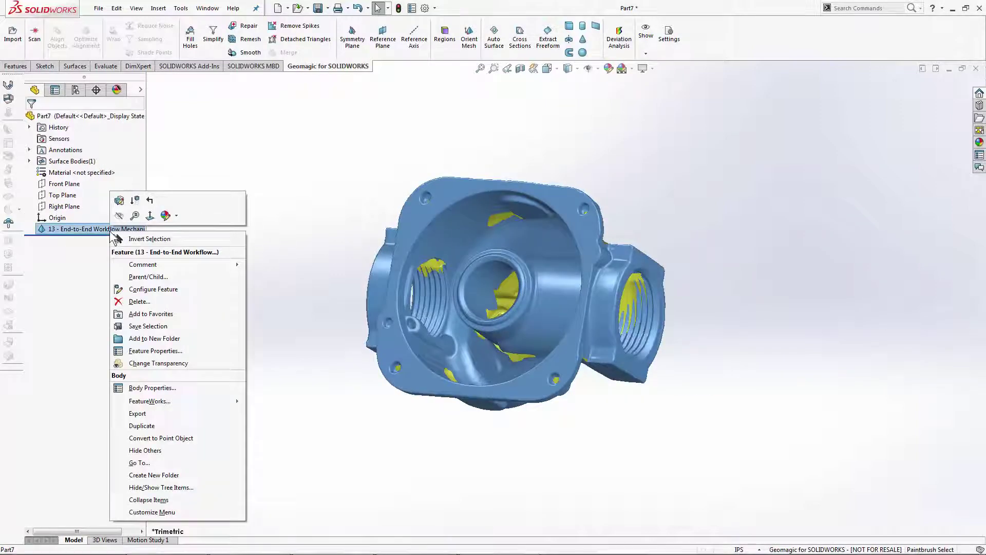
click(119, 200)
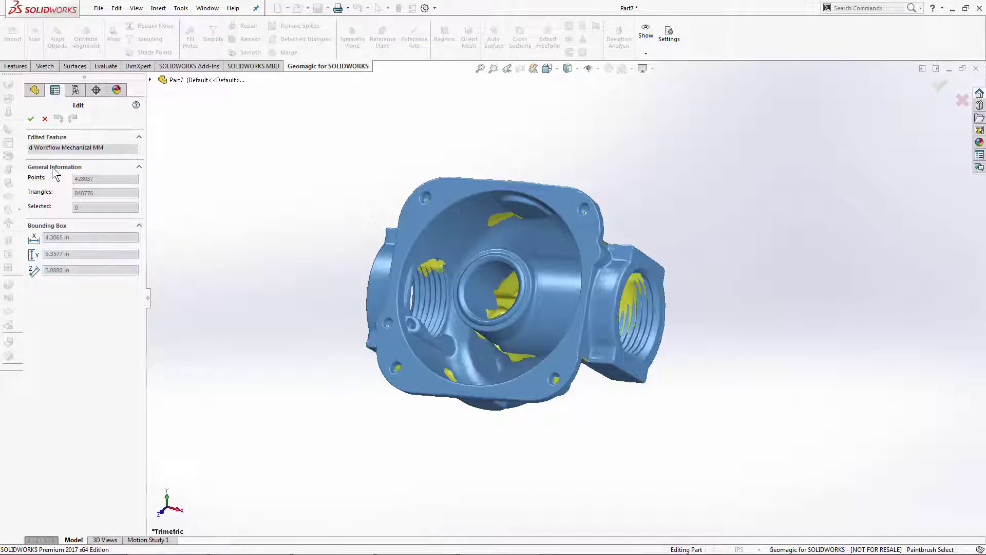
click(45, 118)
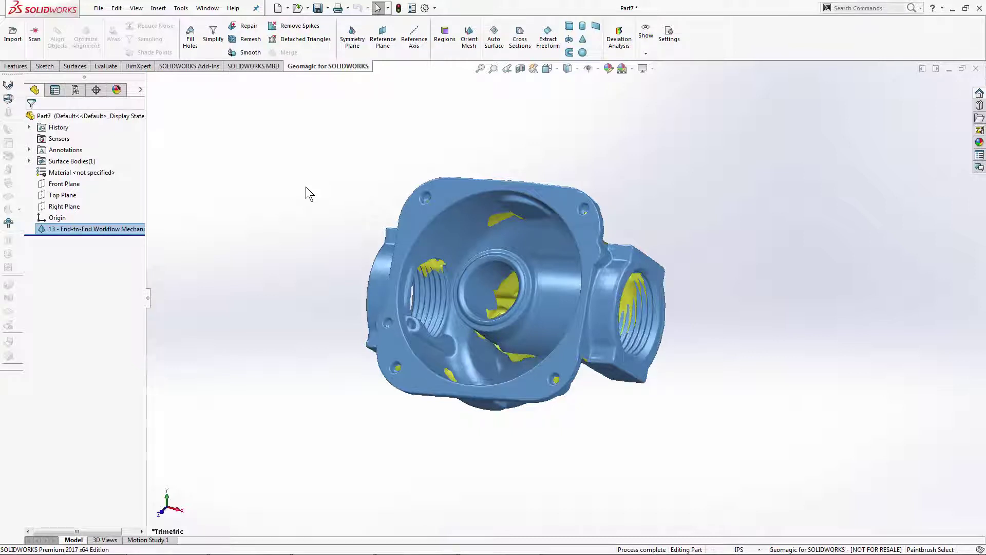
middle_drag(306, 187, 353, 413)
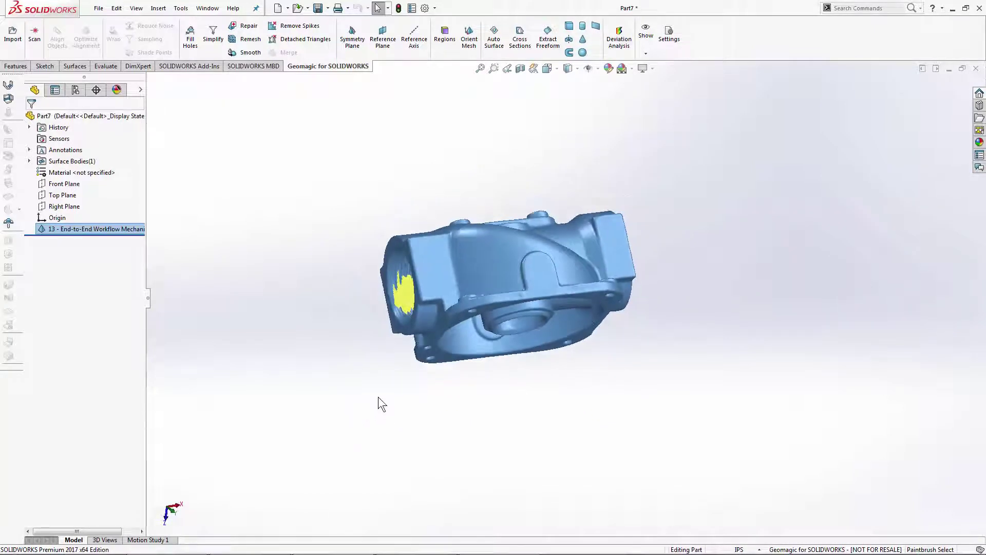
middle_drag(517, 398, 479, 303)
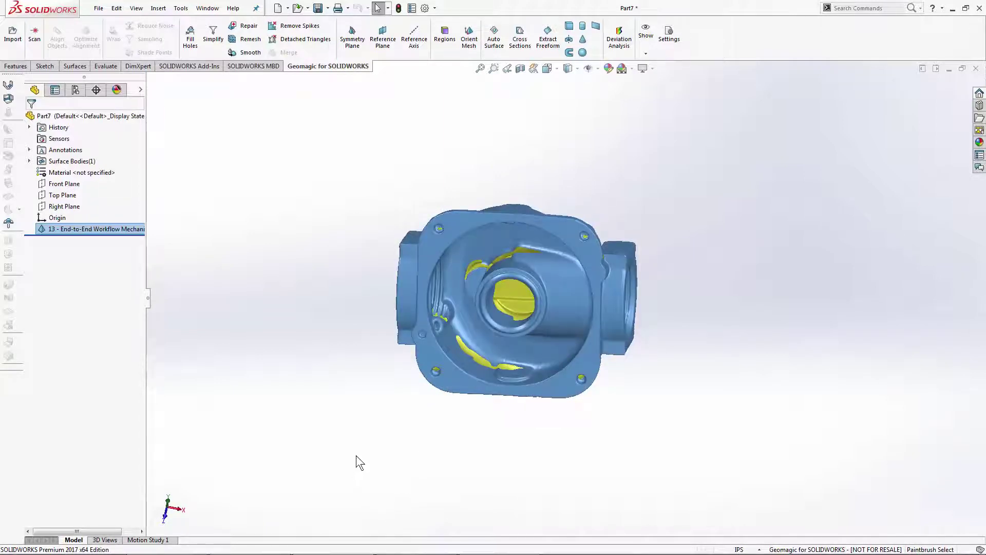
middle_drag(372, 405, 369, 550)
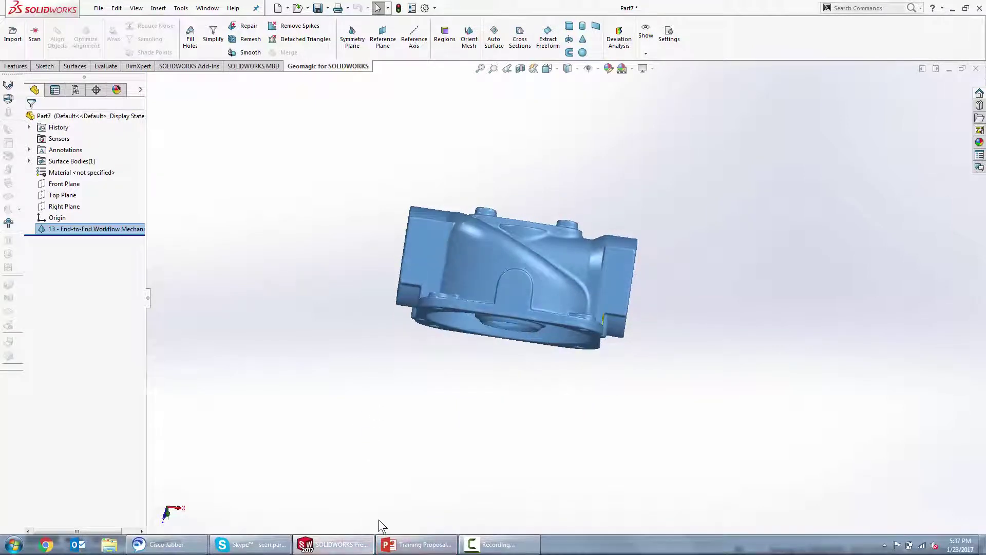
Step: Highlight the Front, Top and Right planes and the origin to check how the mesh is oriented to them
click(62, 184)
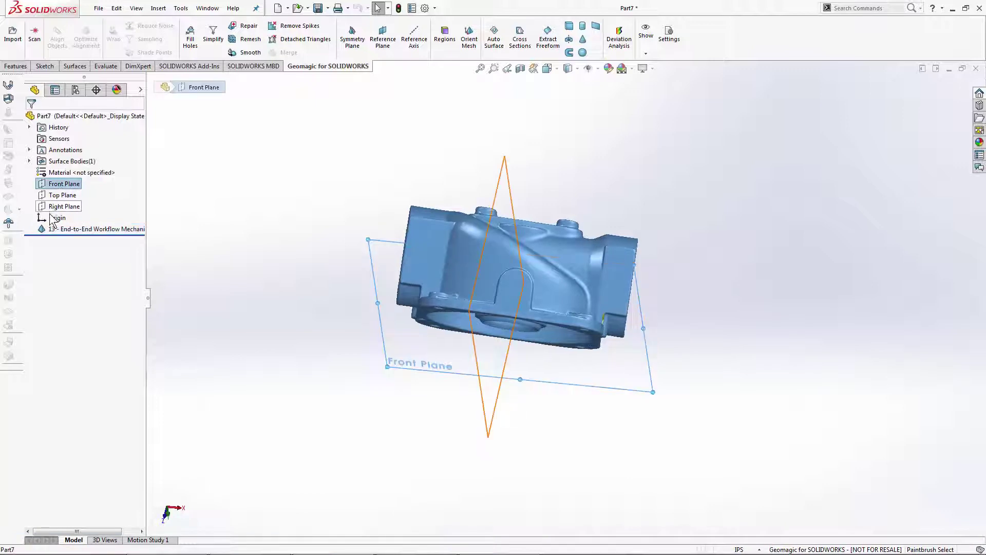
shift+click(50, 217)
middle_drag(223, 244, 312, 274)
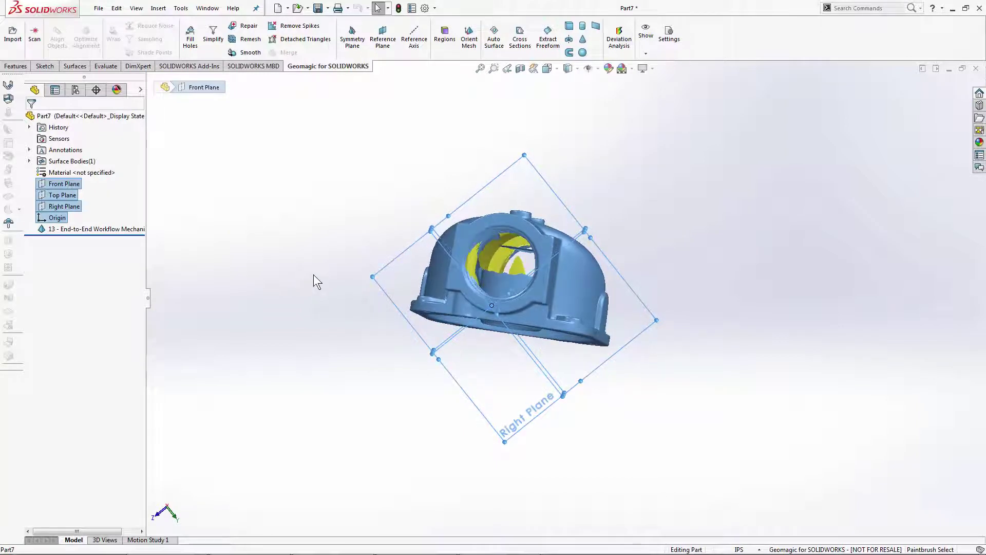
click(314, 274)
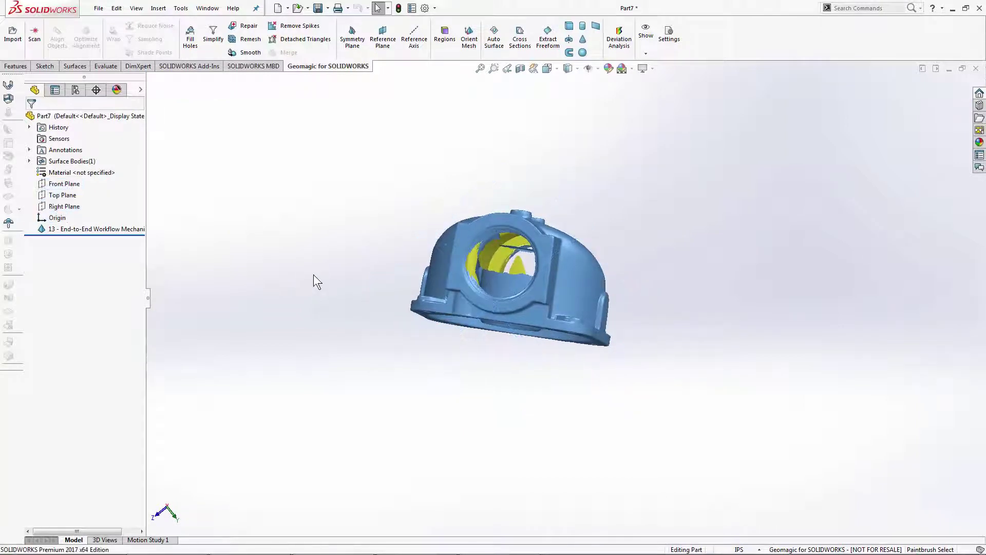
scroll(336, 266, up, 2)
scroll(603, 231, down, 3)
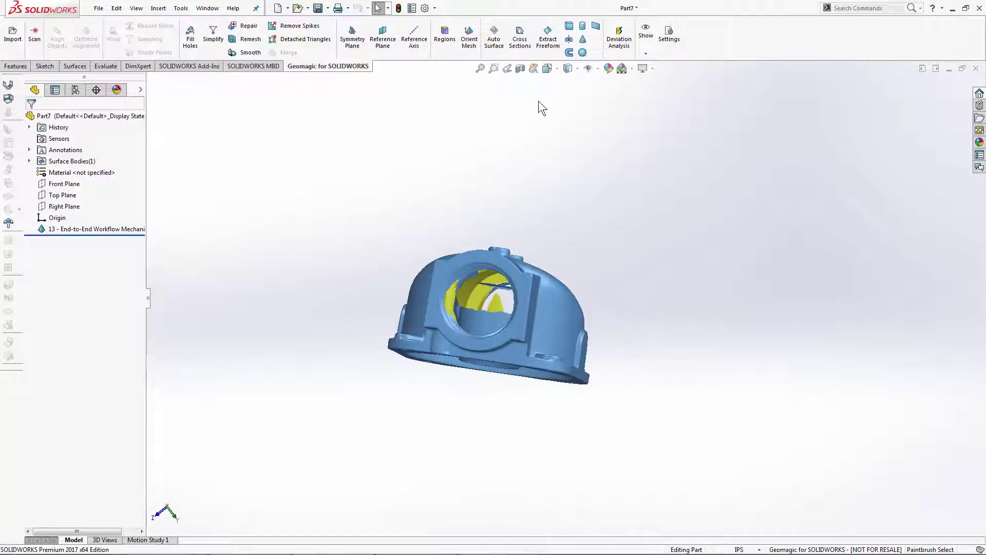
Step: Start the Regions command on the mesh and inspect the segmentation produced by the default settings
click(445, 41)
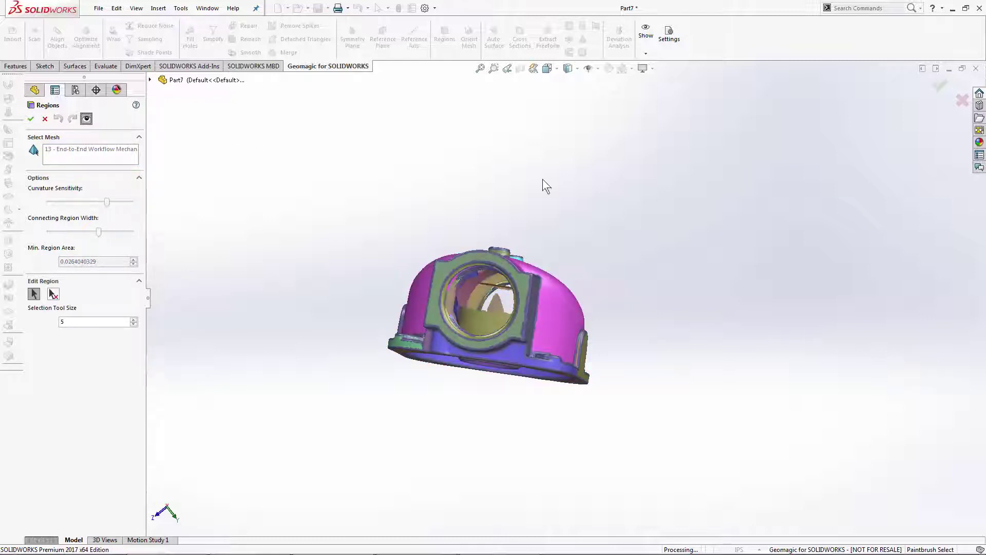
middle_drag(723, 236, 552, 218)
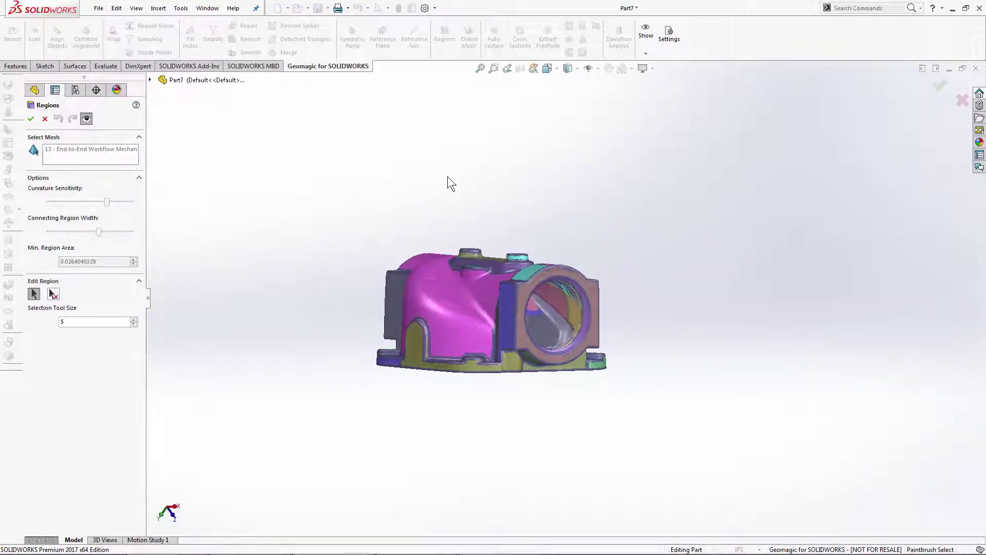
middle_drag(448, 177, 499, 293)
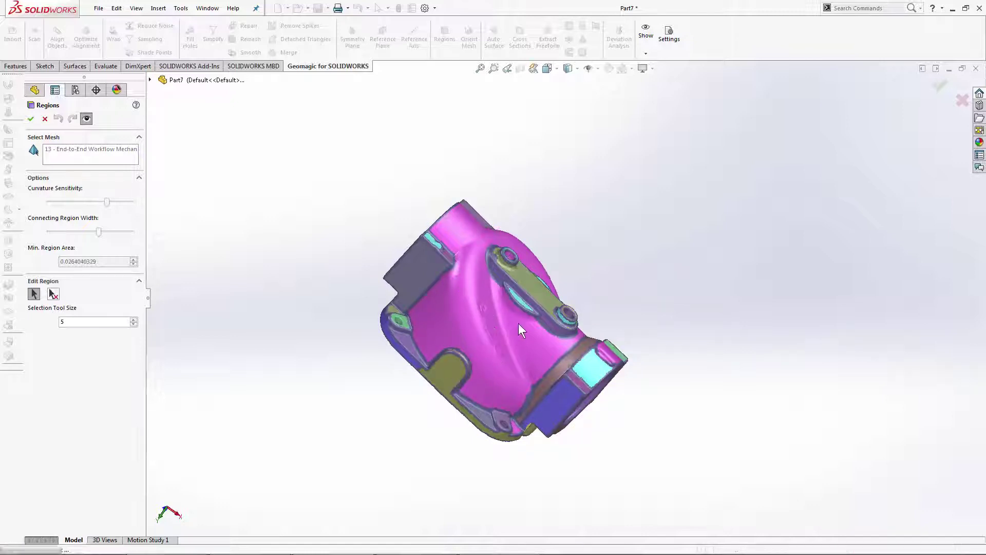
middle_drag(519, 323, 491, 299)
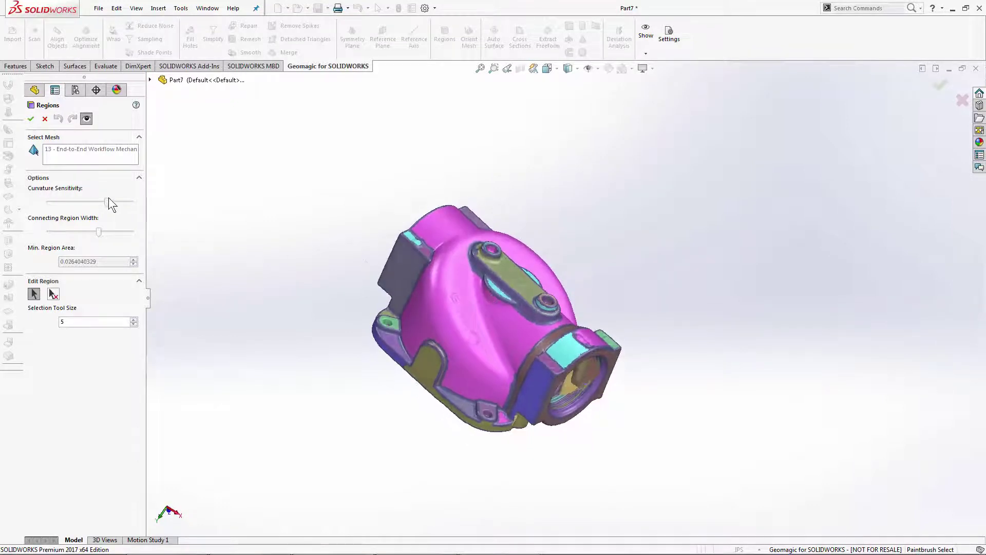
Step: Raise the curvature sensitivity slightly, reduce the connecting region width, and recompute the mesh regions
click(87, 119)
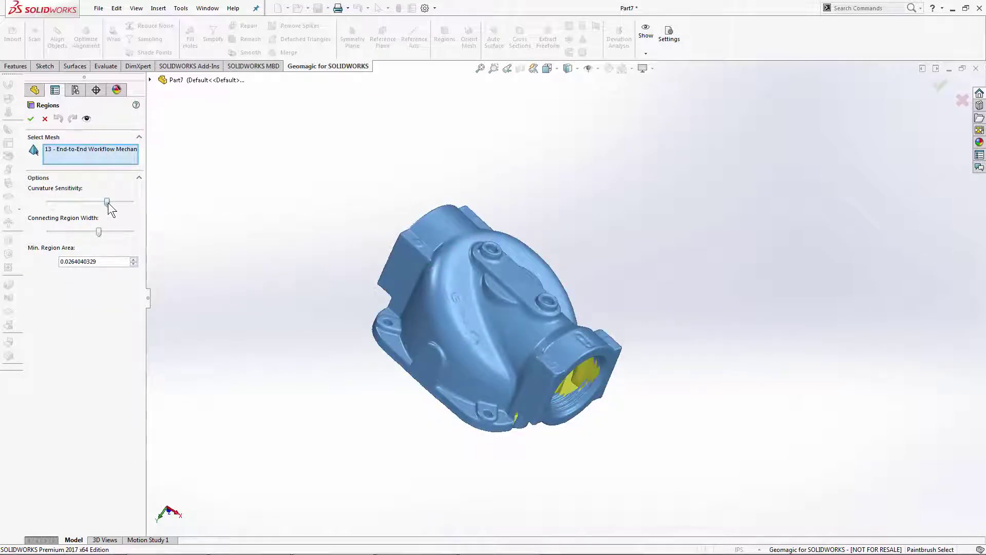
drag(108, 203, 117, 201)
drag(93, 235, 87, 237)
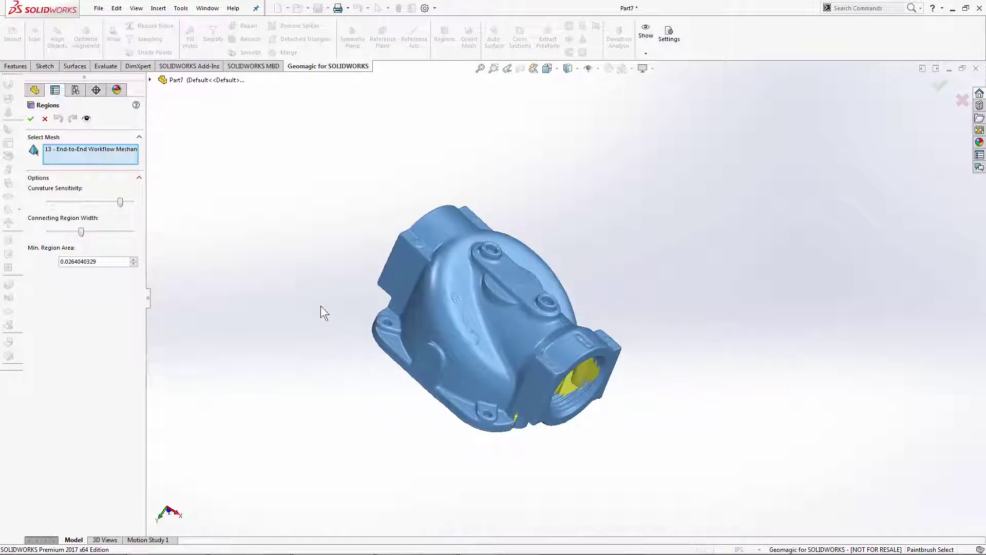
click(87, 120)
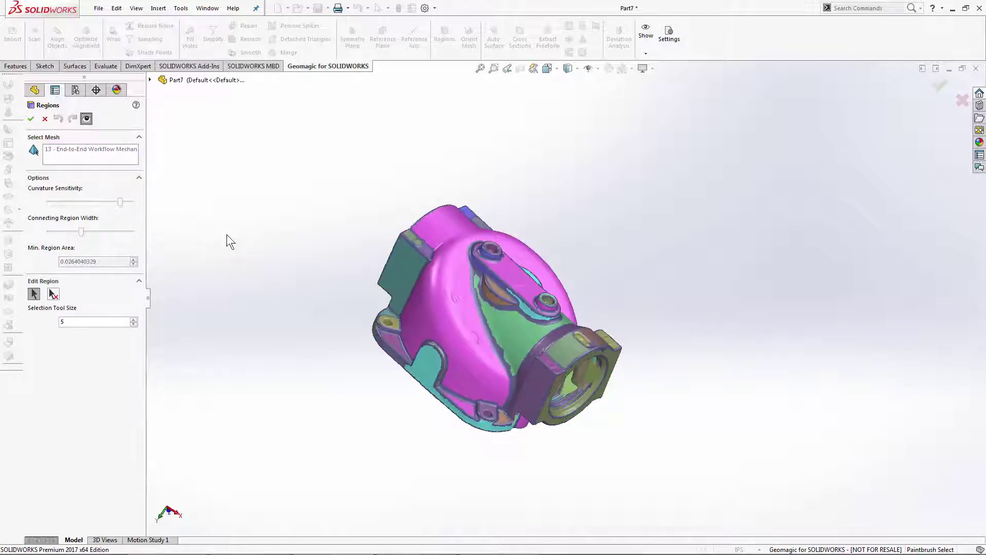
Step: Set the curvature sensitivity to its maximum, recompute the mesh regions and inspect the finer segmentation around the housing
click(85, 119)
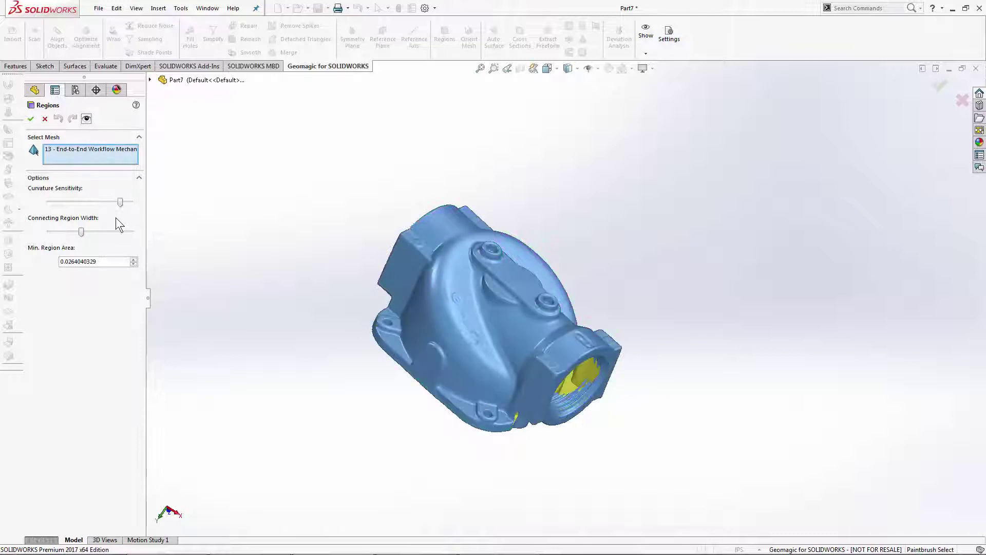
click(86, 118)
mouse_move(548, 214)
middle_down()
mouse_move(570, 200)
mouse_move(546, 219)
middle_up()
scroll(419, 436, down, 3)
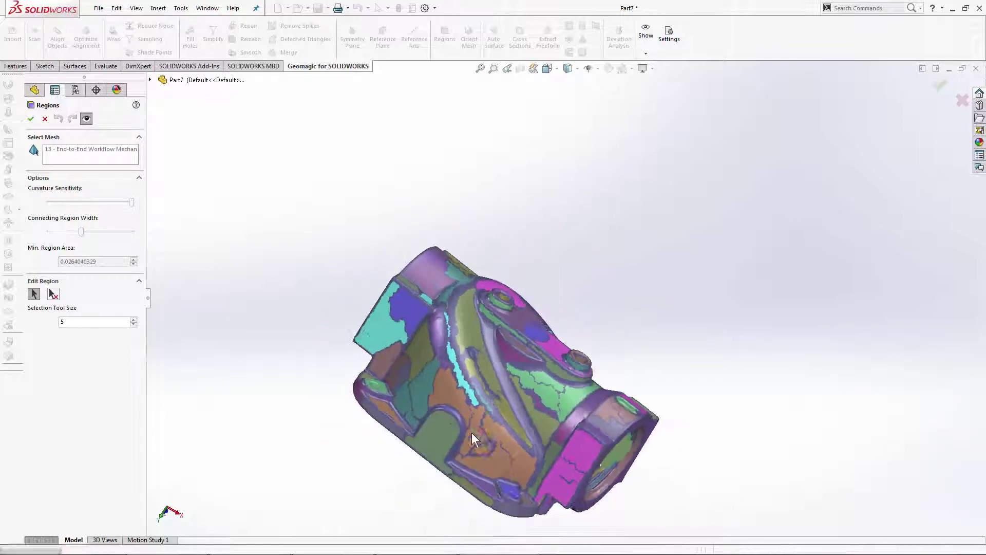
scroll(529, 323, down, 3)
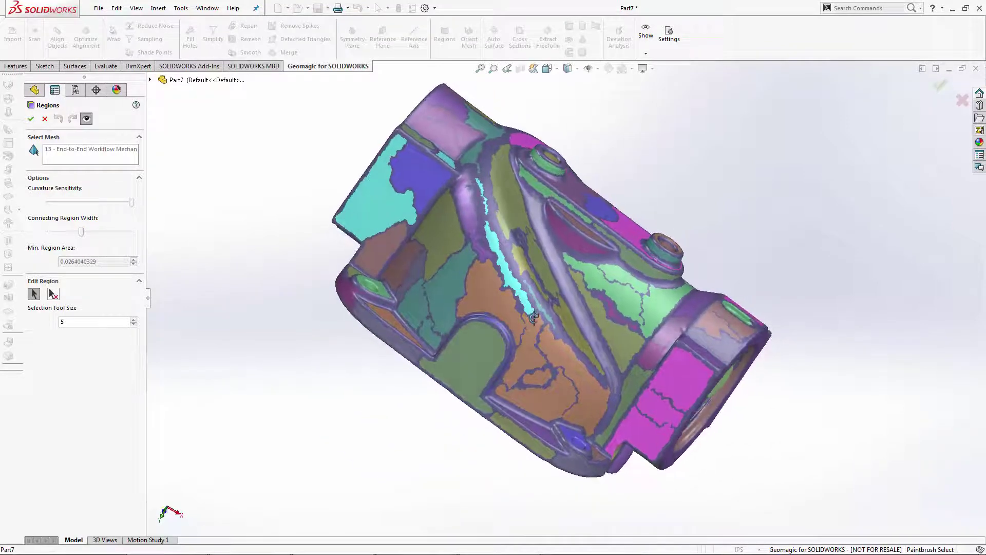
middle_drag(533, 317, 552, 249)
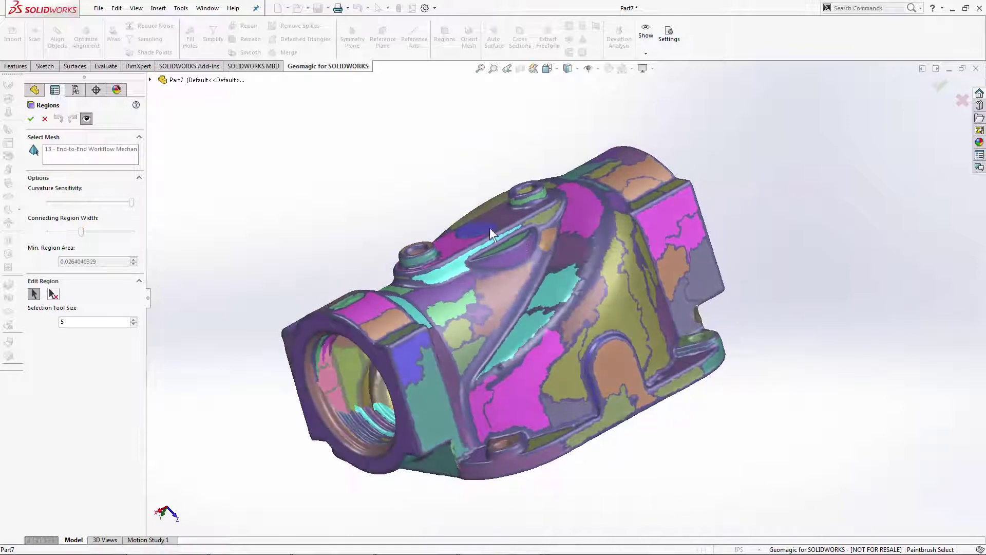
Step: Edit the regions by brushing triangles on the housing's outer side wall near the arched pad, and accept the segmentation
click(35, 295)
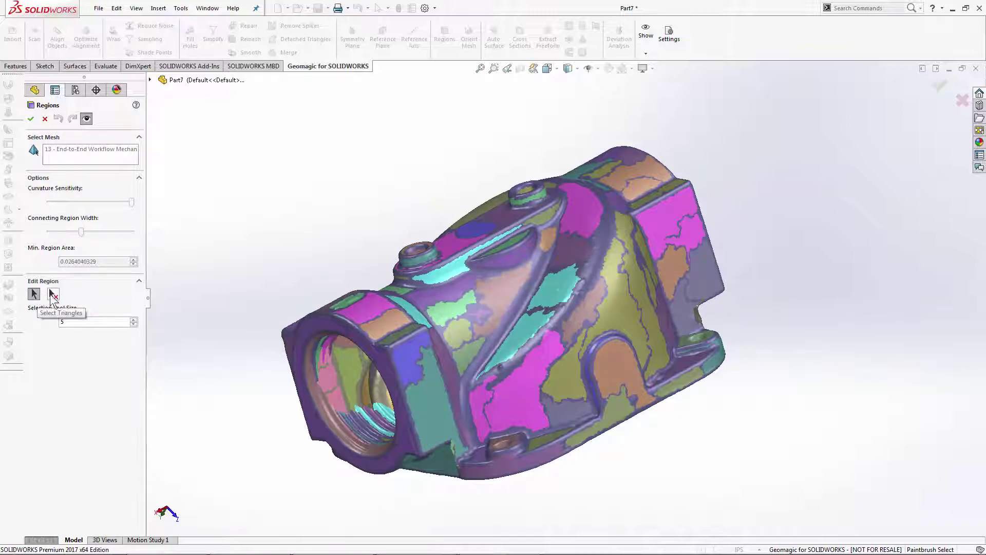
click(55, 295)
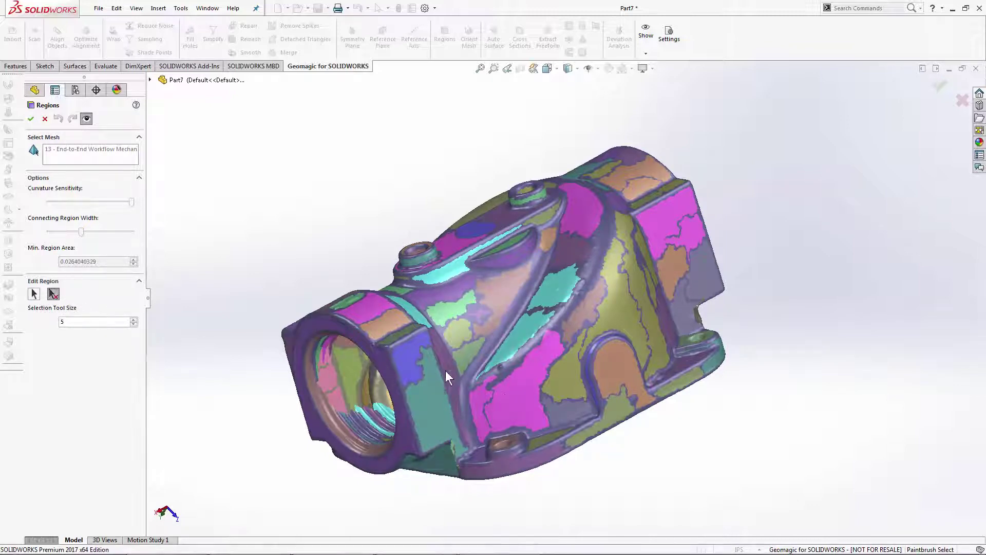
drag(481, 393, 500, 396)
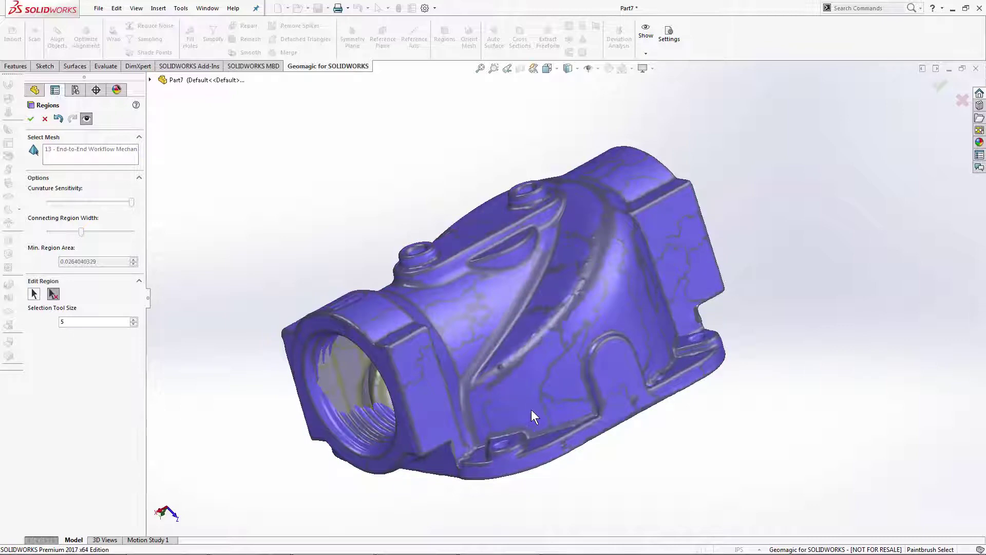
drag(558, 410, 560, 411)
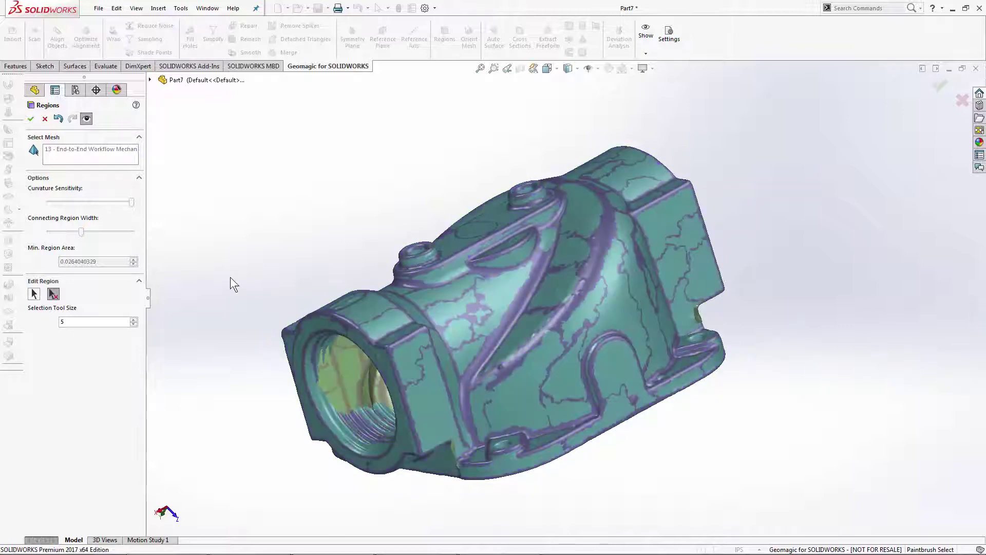
click(30, 119)
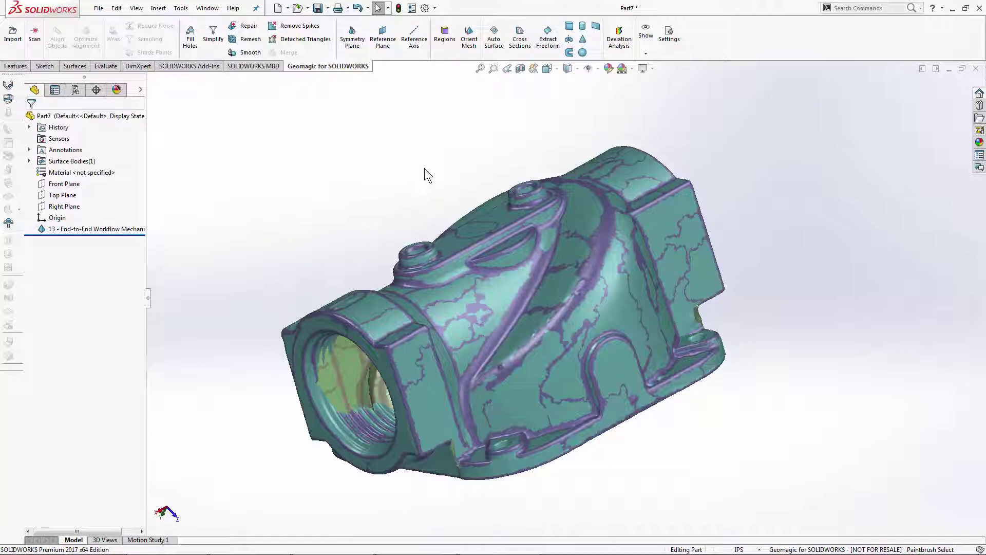
Step: Create a reference axis by fitting a cylinder to several wall regions around the housing's large inner cavity
click(419, 41)
middle_drag(456, 368, 497, 15)
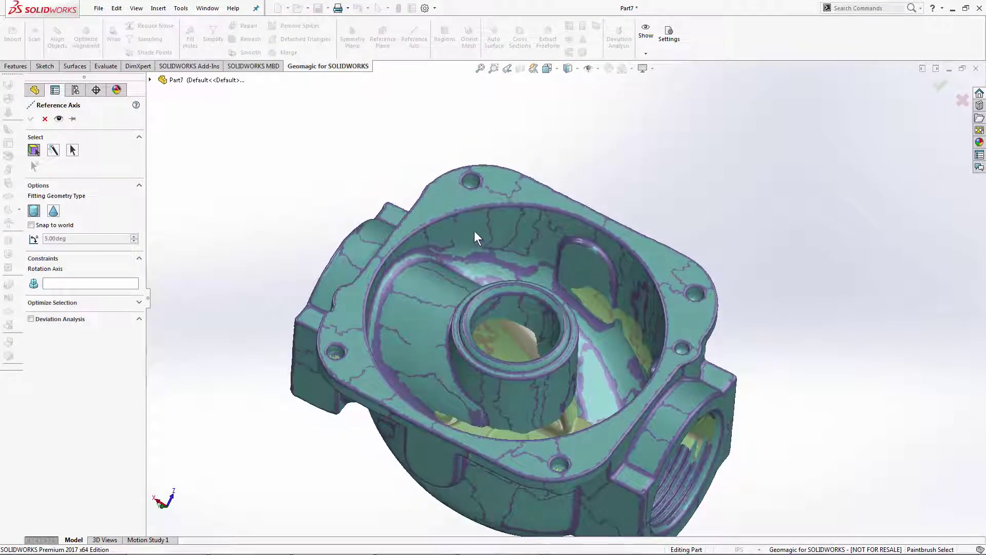
drag(509, 226, 575, 234)
mouse_move(625, 271)
mouse_down()
mouse_move(645, 318)
mouse_move(642, 304)
mouse_up()
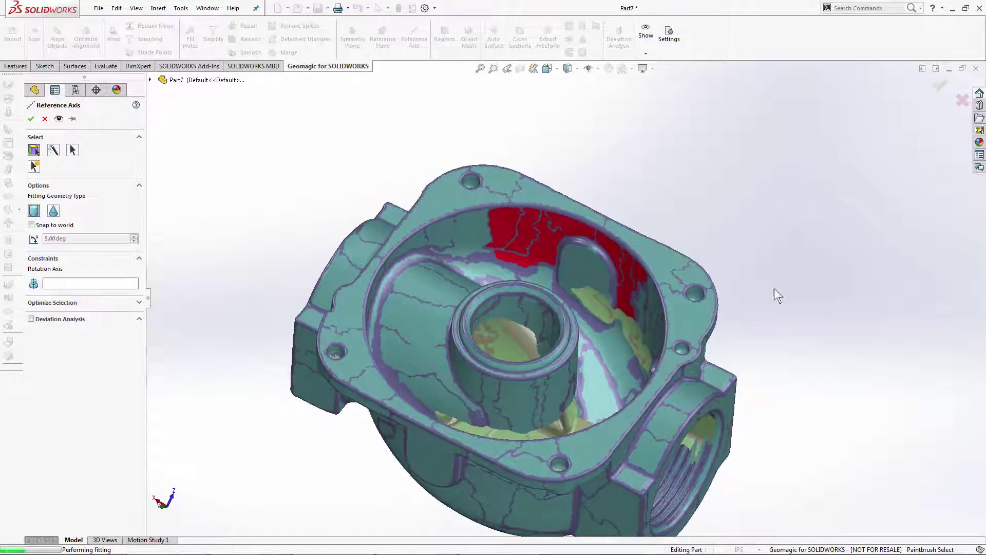
middle_drag(783, 303, 731, 391)
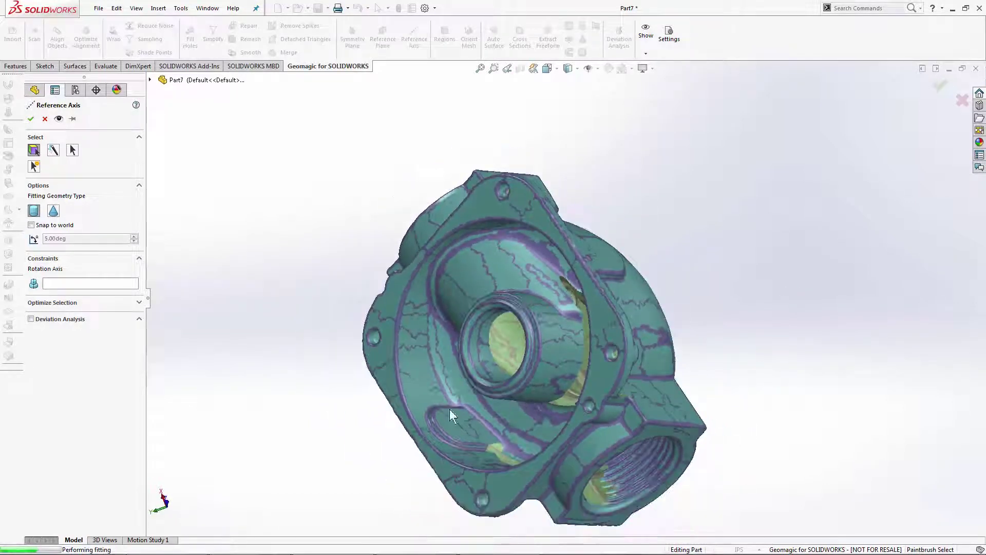
drag(421, 388, 414, 319)
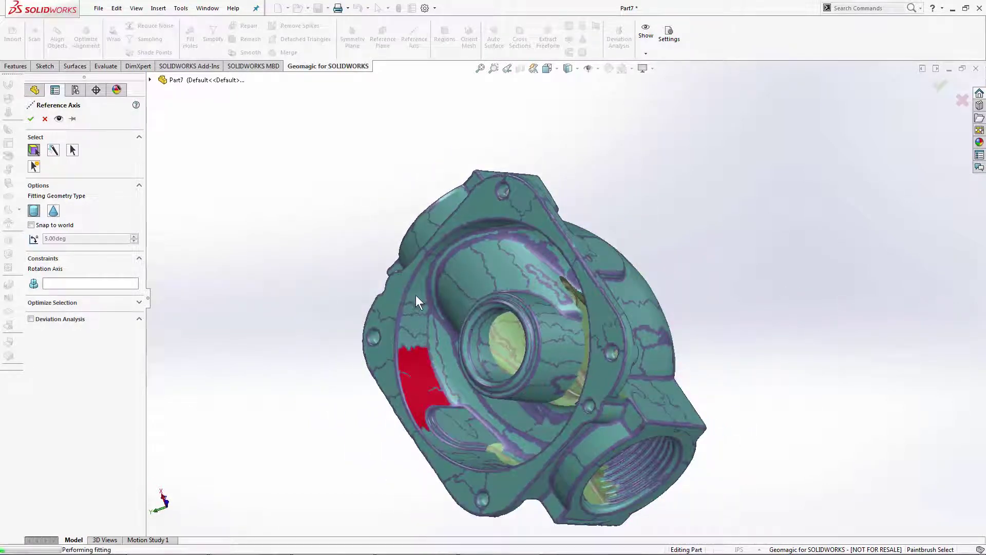
middle_drag(485, 368, 504, 448)
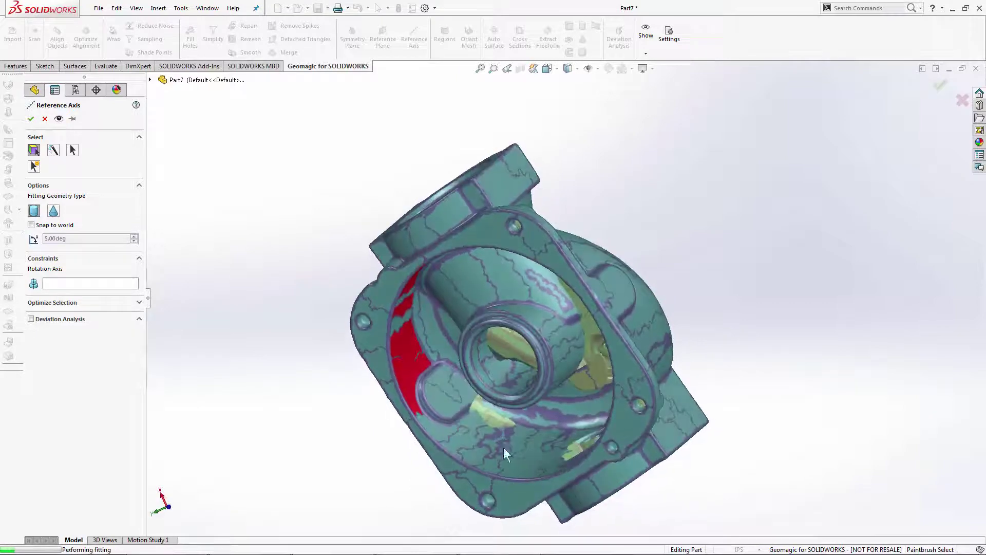
drag(526, 462, 548, 446)
middle_drag(548, 405, 581, 363)
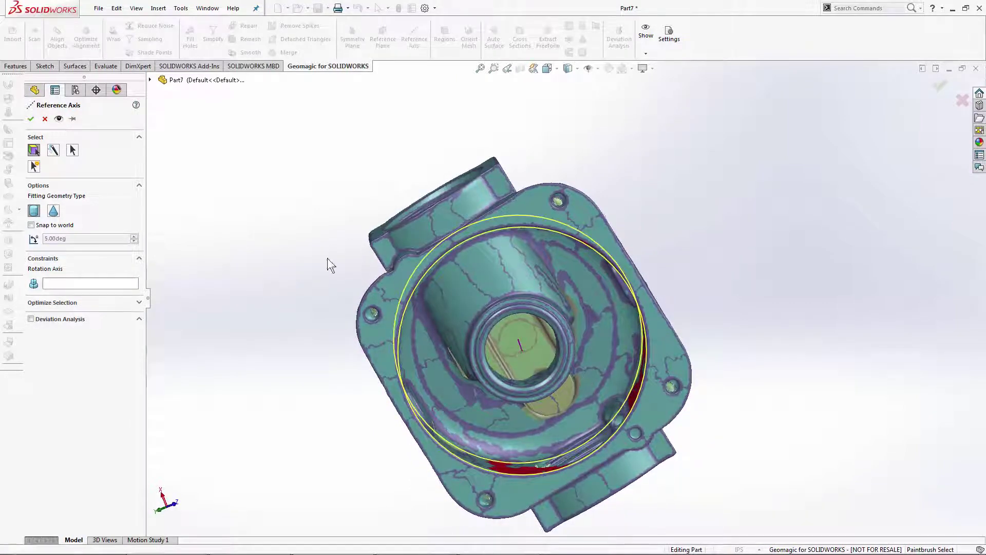
click(31, 120)
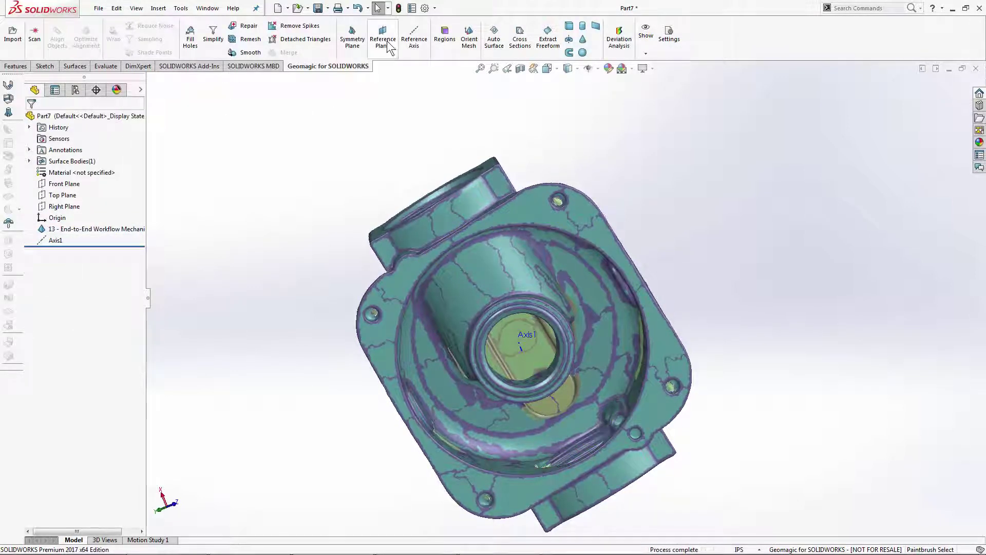
Step: Create a reference plane by fitting the mesh regions around the housing's flat mounting flange face
click(387, 41)
click(384, 357)
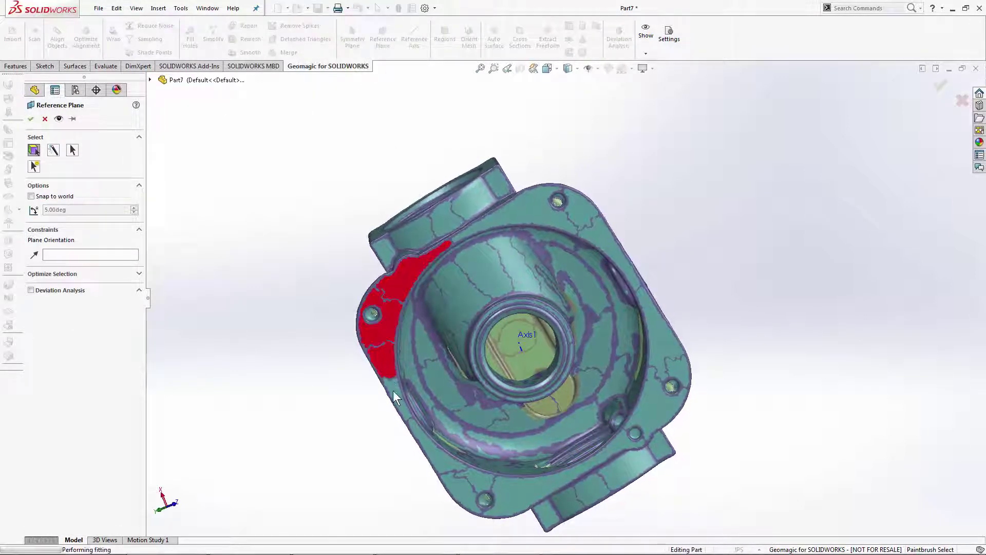
mouse_move(394, 392)
mouse_down()
mouse_move(411, 453)
mouse_move(441, 464)
mouse_up()
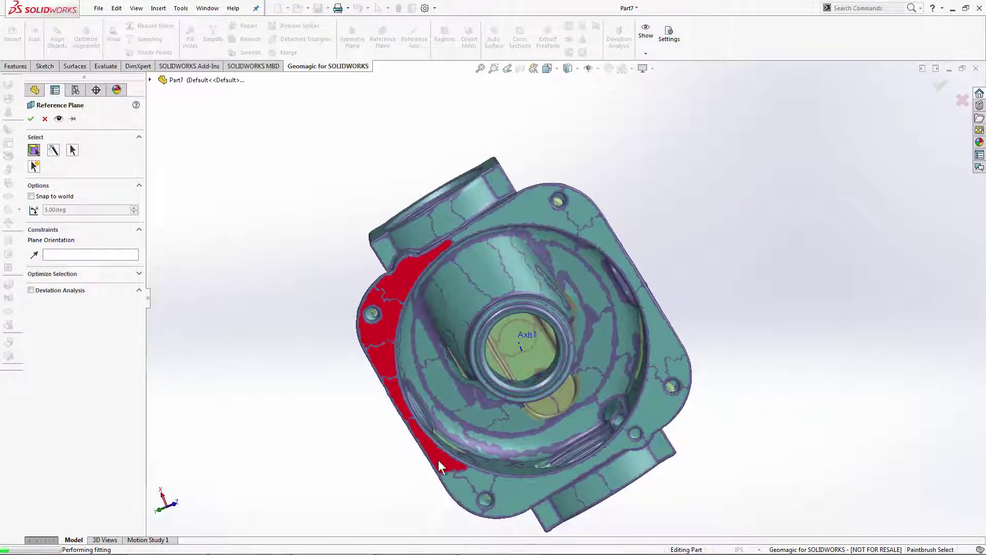
click(527, 488)
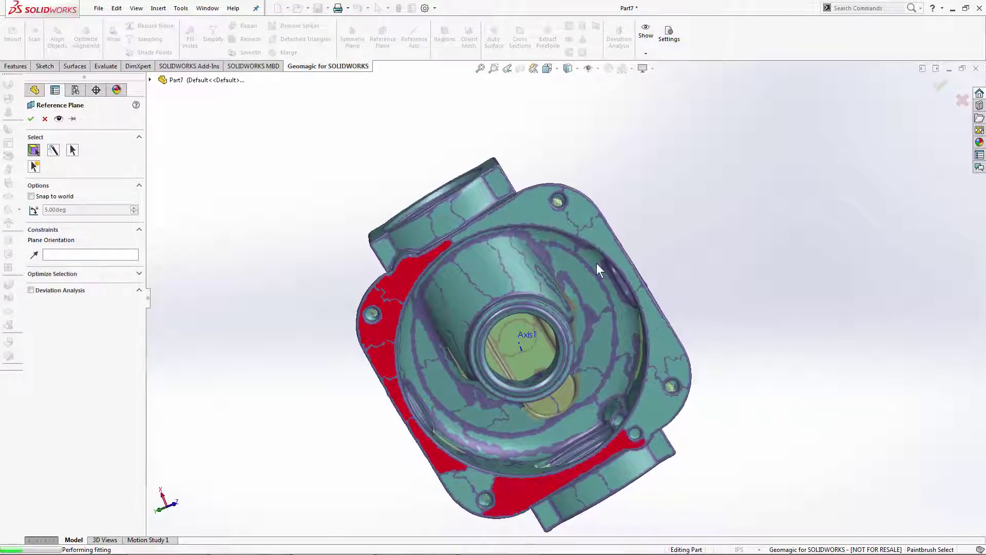
drag(650, 314, 539, 212)
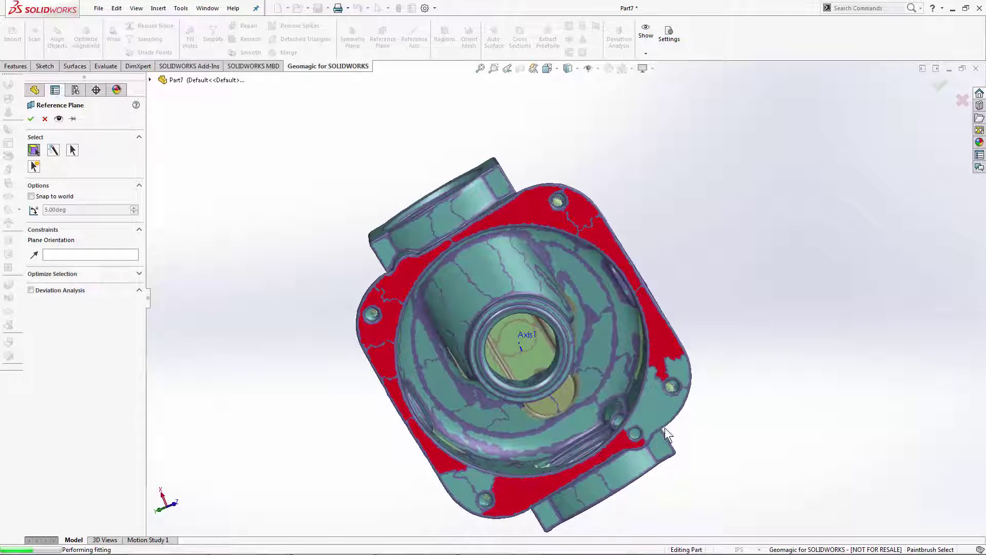
click(656, 409)
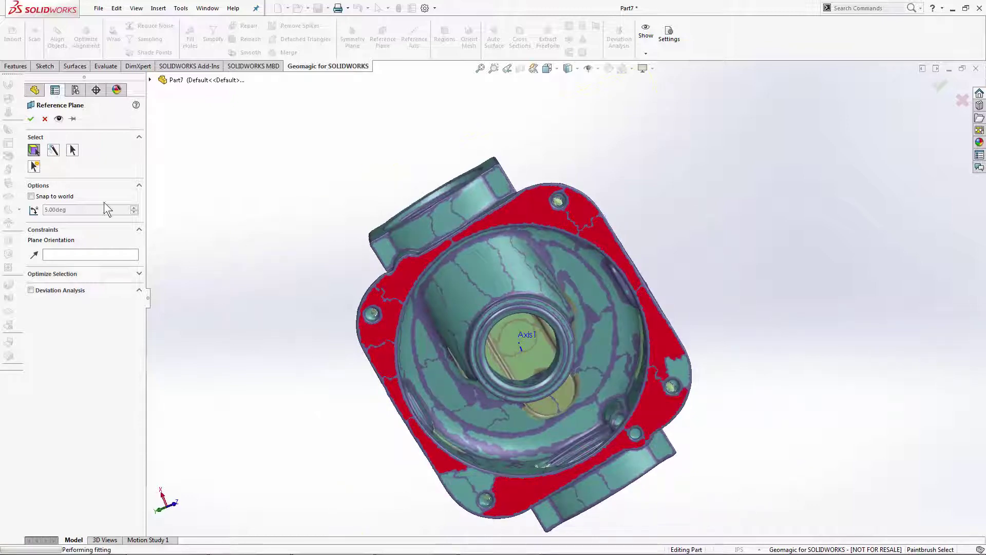
click(32, 120)
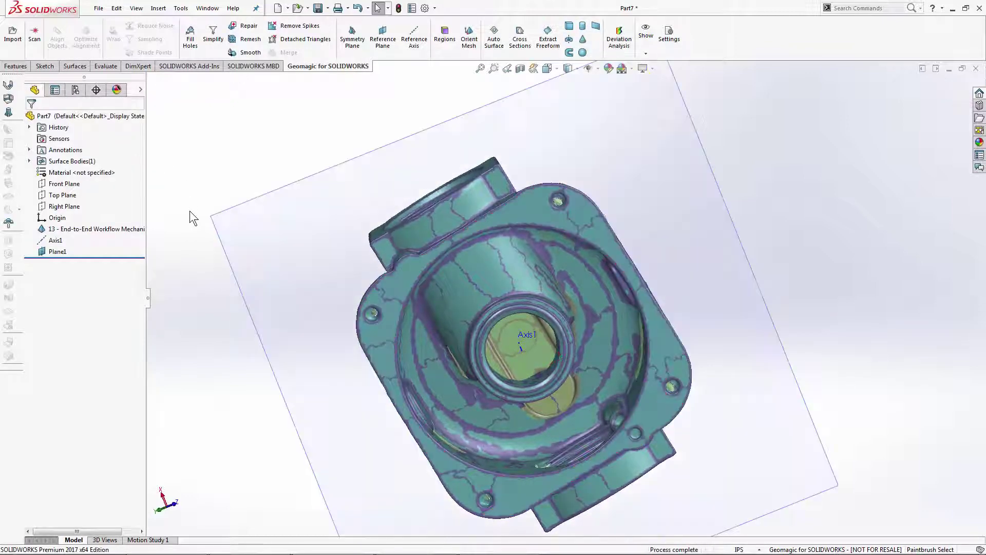
Step: Create a symmetry plane for the housing mesh from a lengthwise bisecting line drawn through both port ends and the two bosses
middle_drag(478, 187, 300, 347)
middle_drag(284, 366, 279, 488)
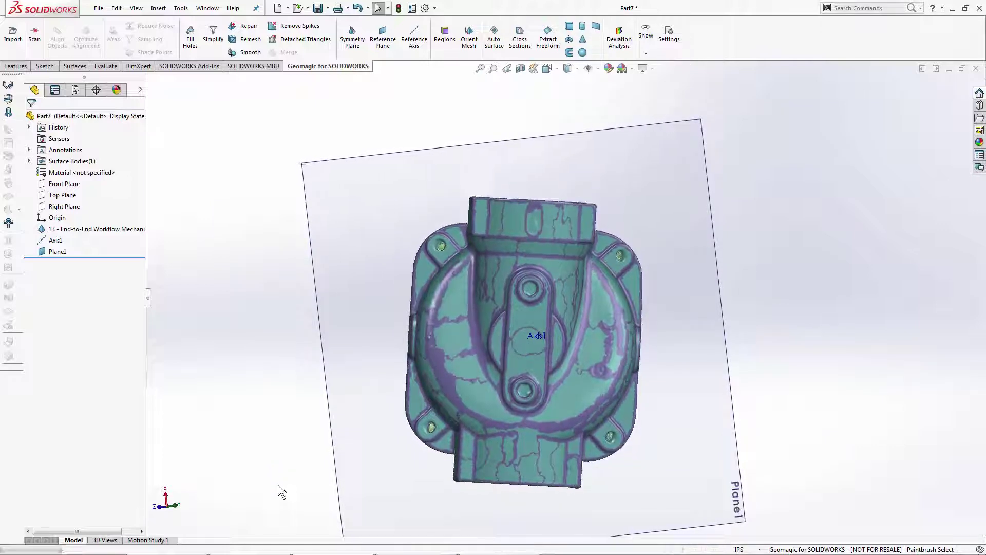
click(352, 39)
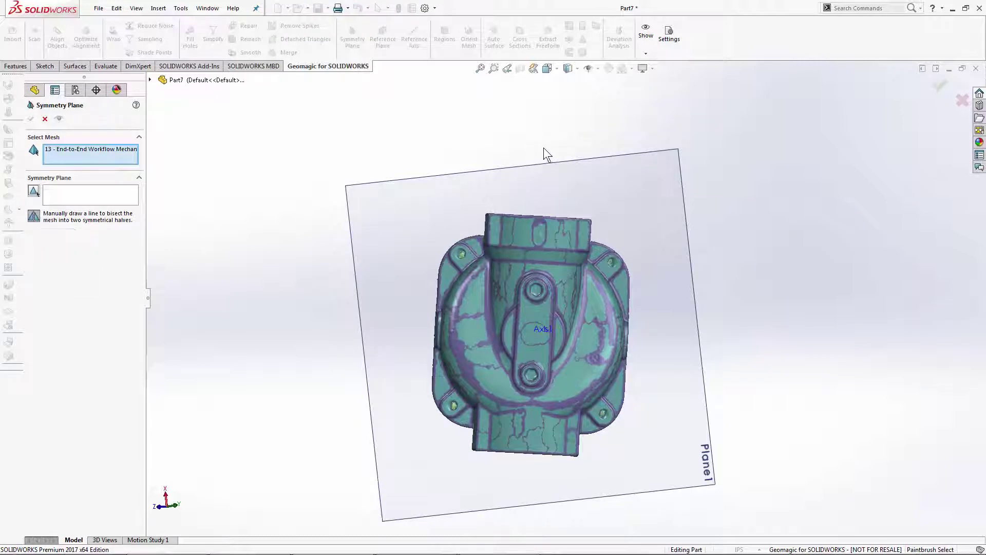
drag(543, 147, 524, 522)
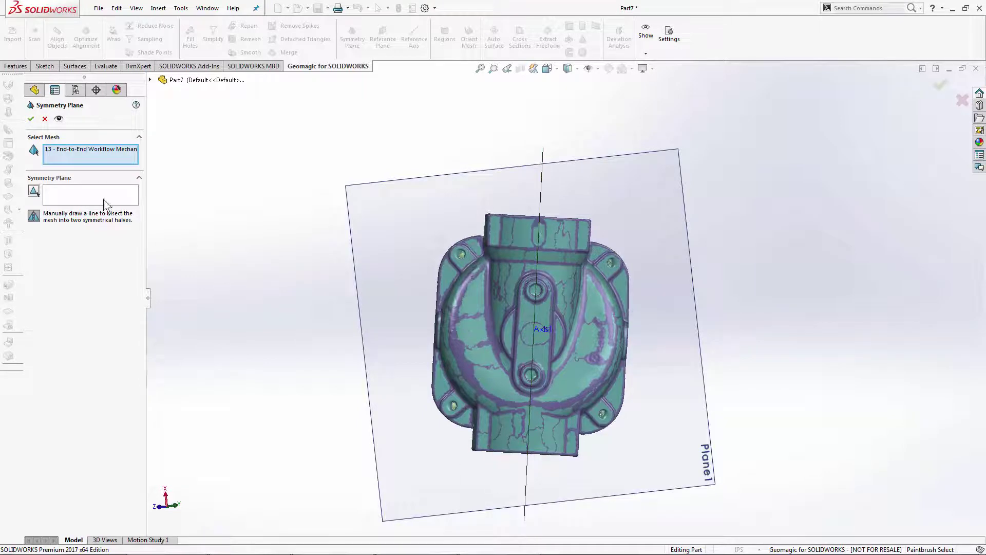
click(59, 119)
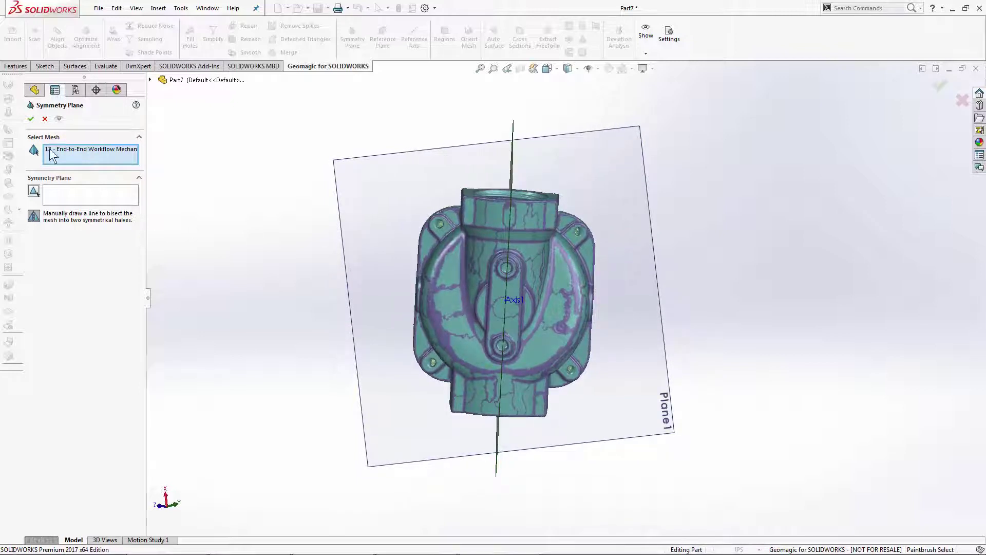
click(31, 119)
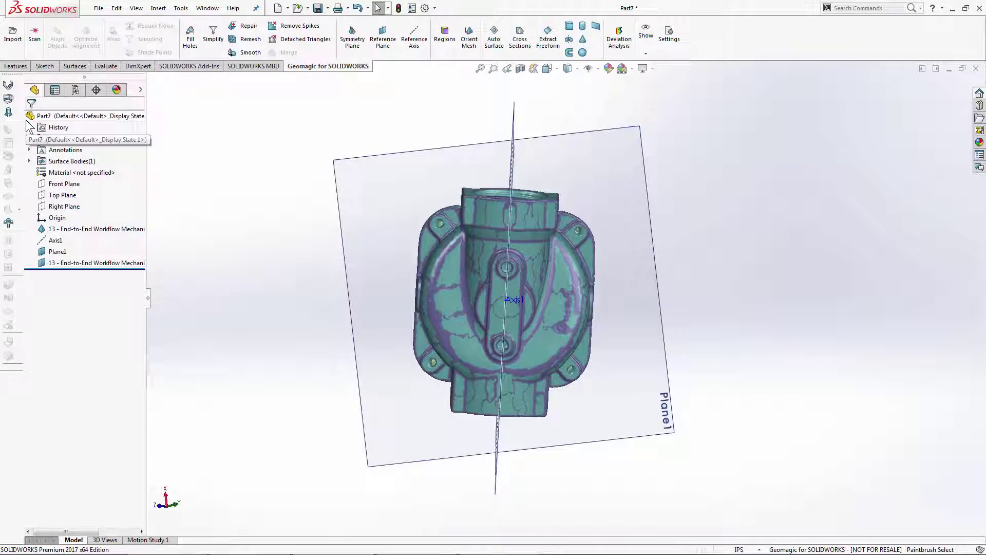
Step: Create a reference point at the intersection of the flange reference plane and the cavity axis
middle_drag(522, 430, 580, 390)
middle_drag(542, 243, 475, 199)
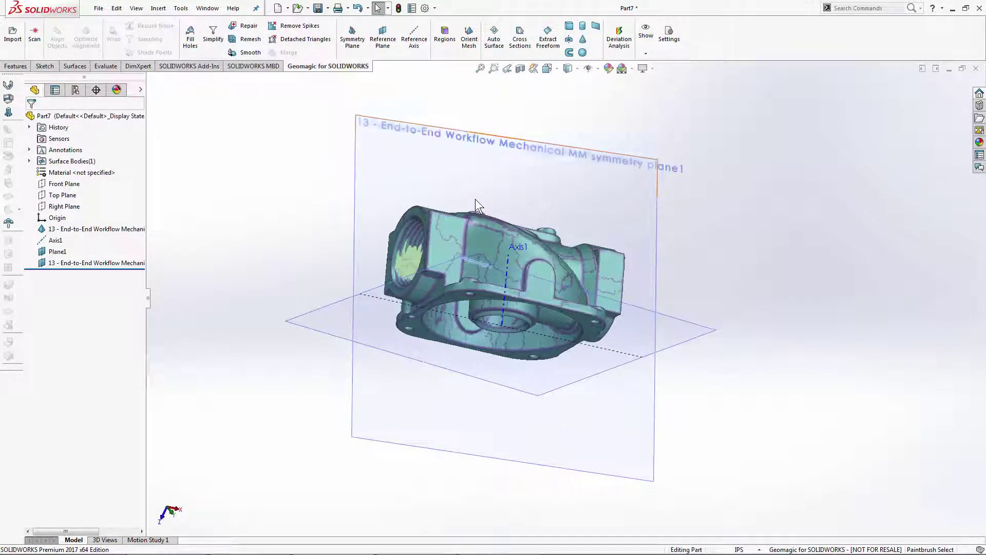
click(320, 328)
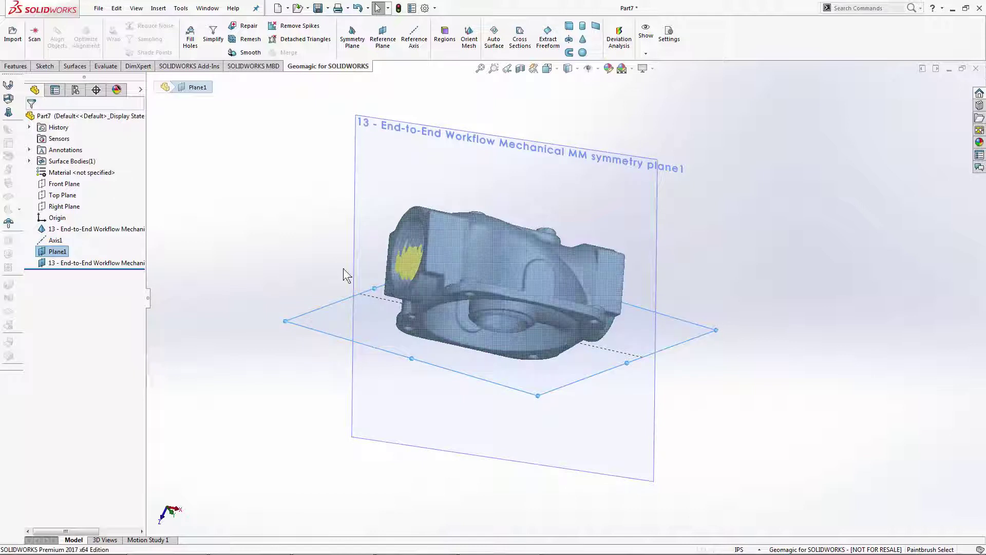
click(13, 66)
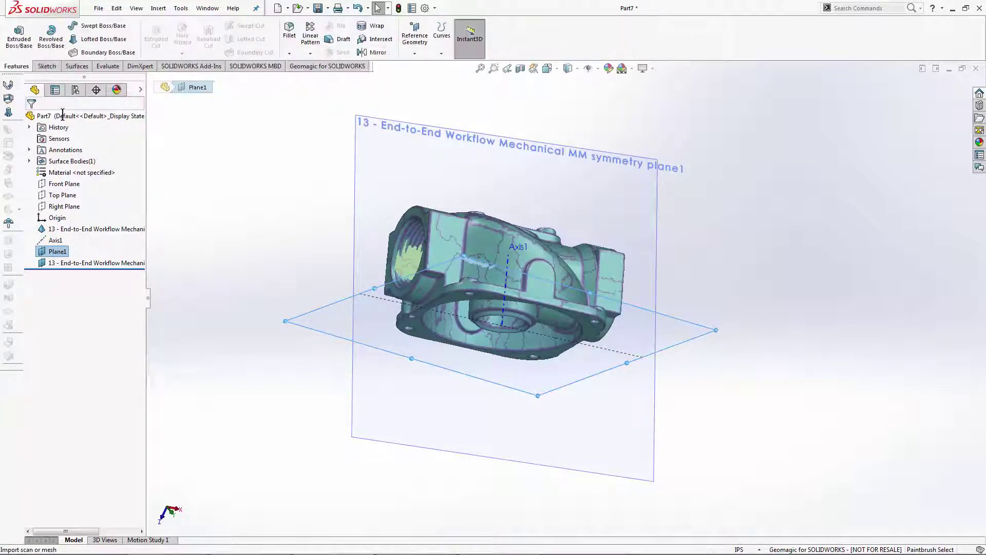
click(416, 56)
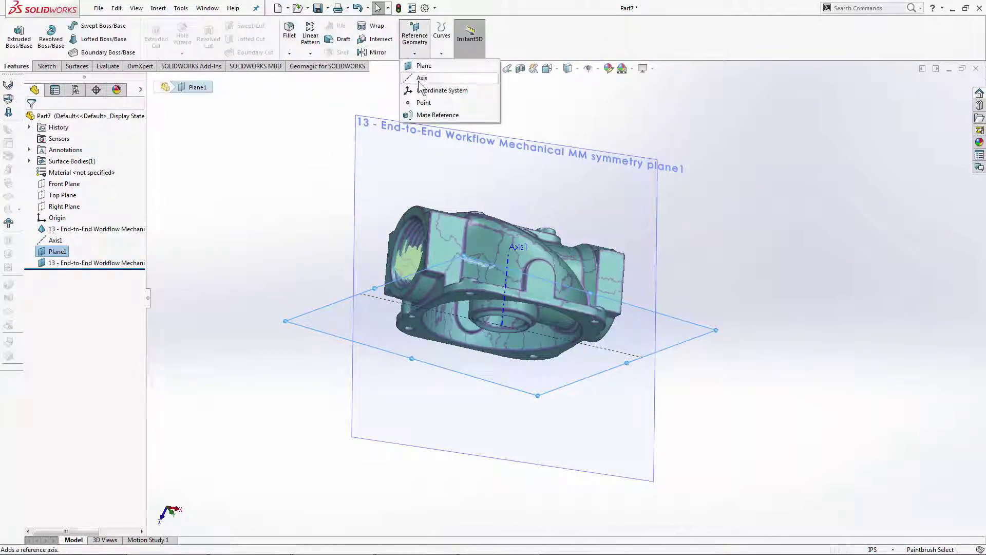
click(422, 103)
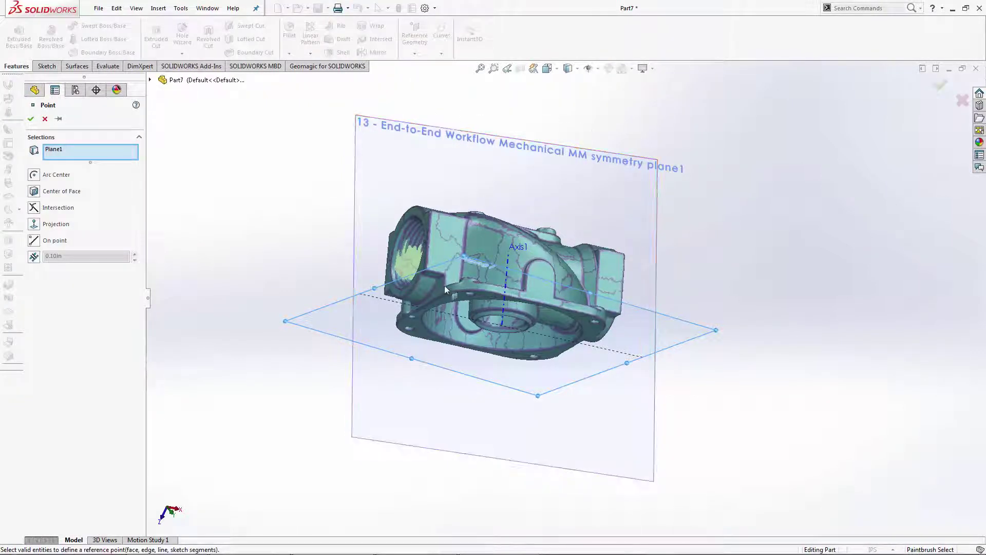
click(502, 321)
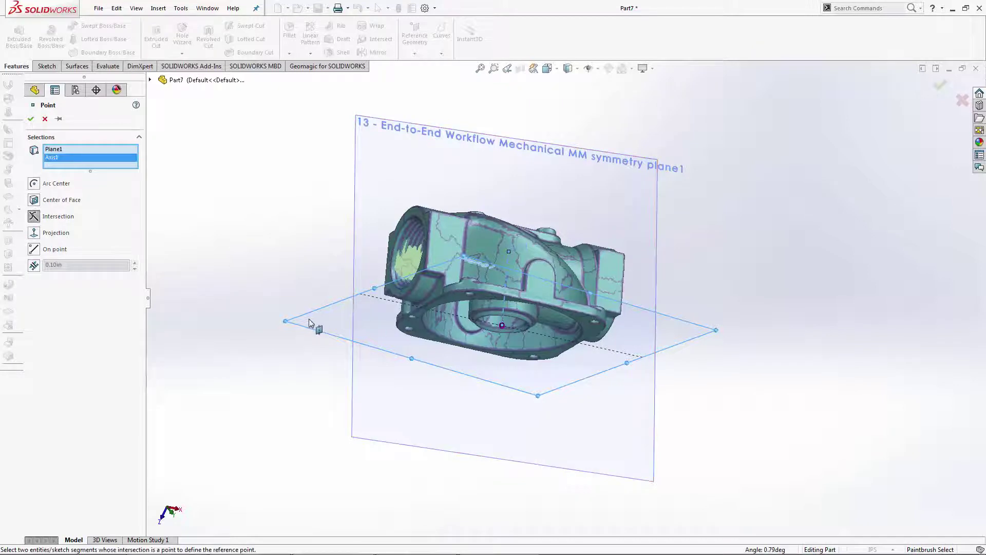
middle_drag(321, 168, 312, 187)
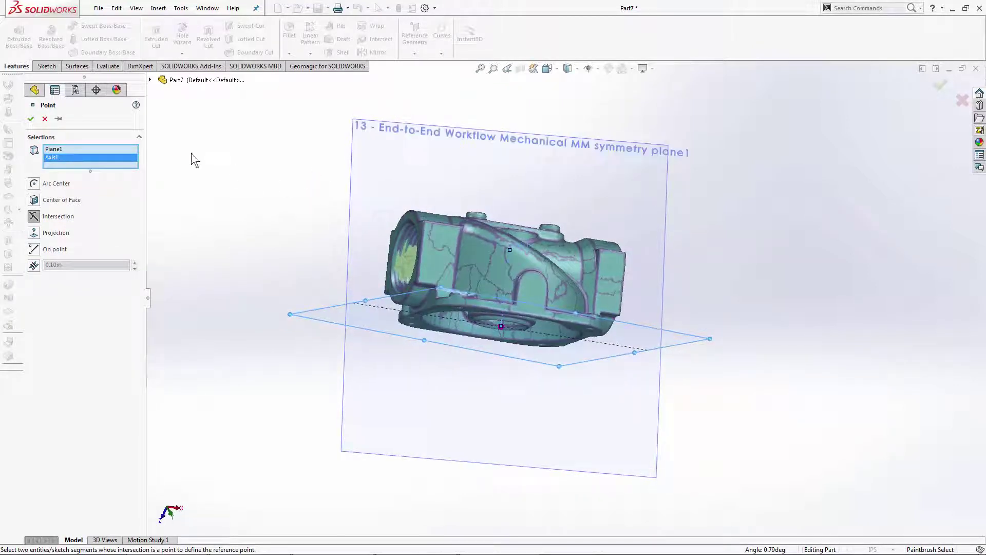
click(31, 118)
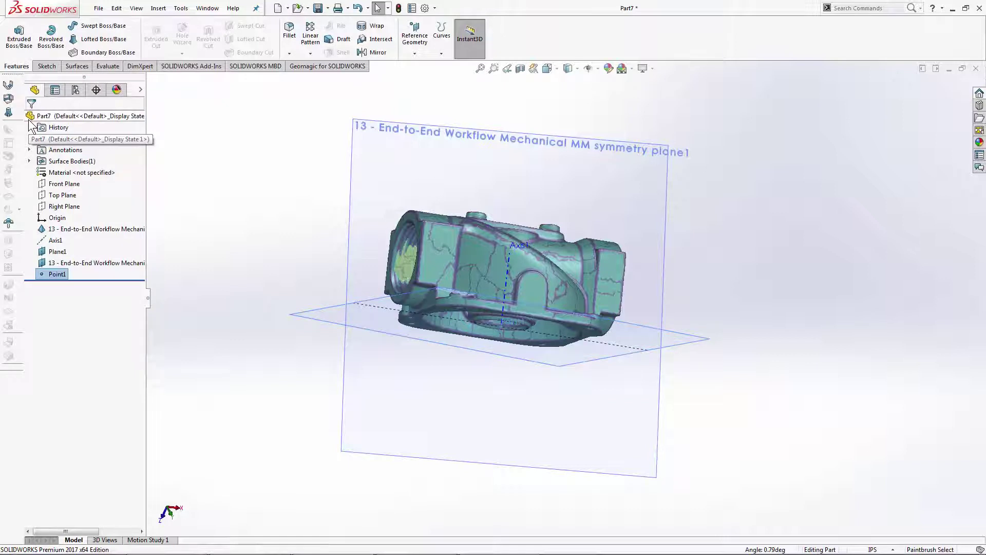
Step: Start orienting the mesh to the World Coordinate System using existing reference features, with the reference point as origin
click(315, 66)
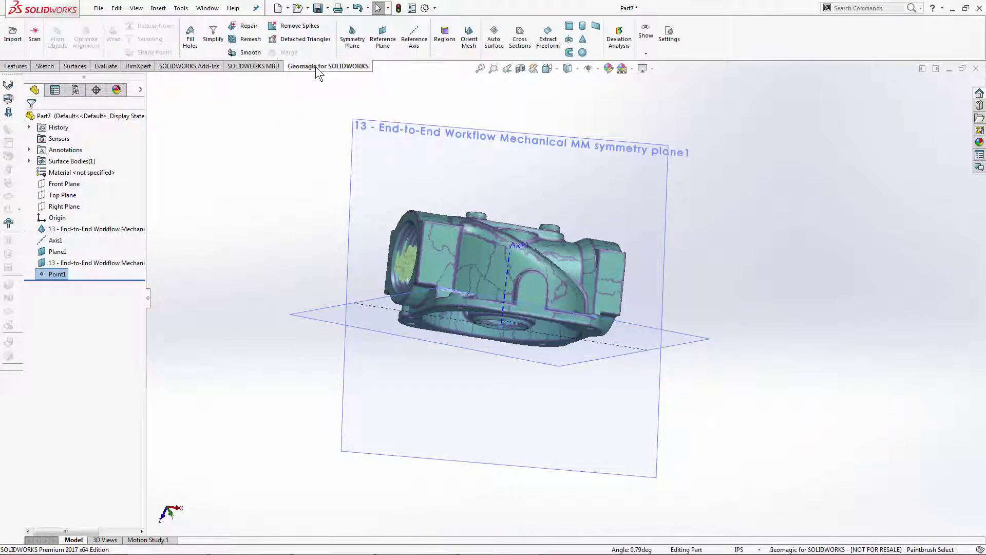
click(469, 41)
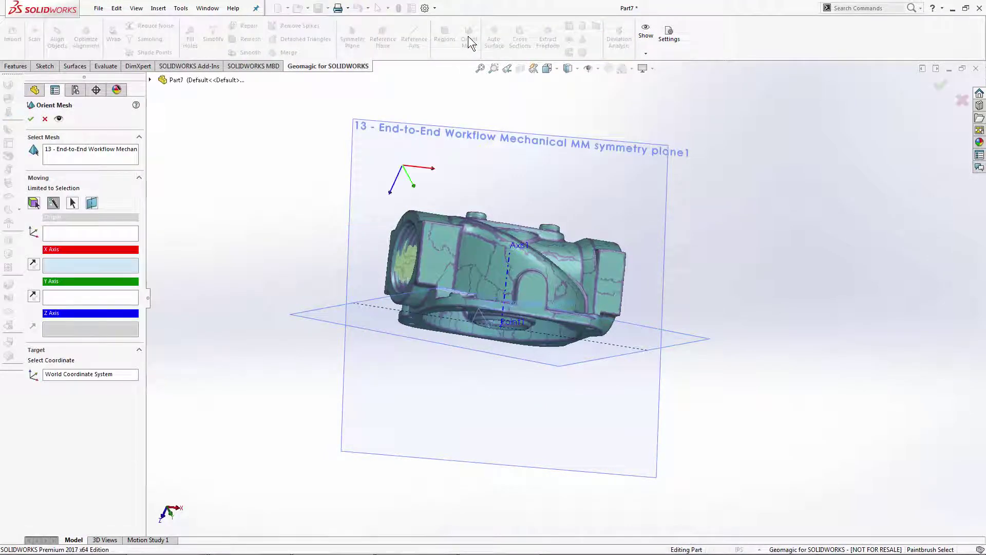
click(93, 204)
click(91, 235)
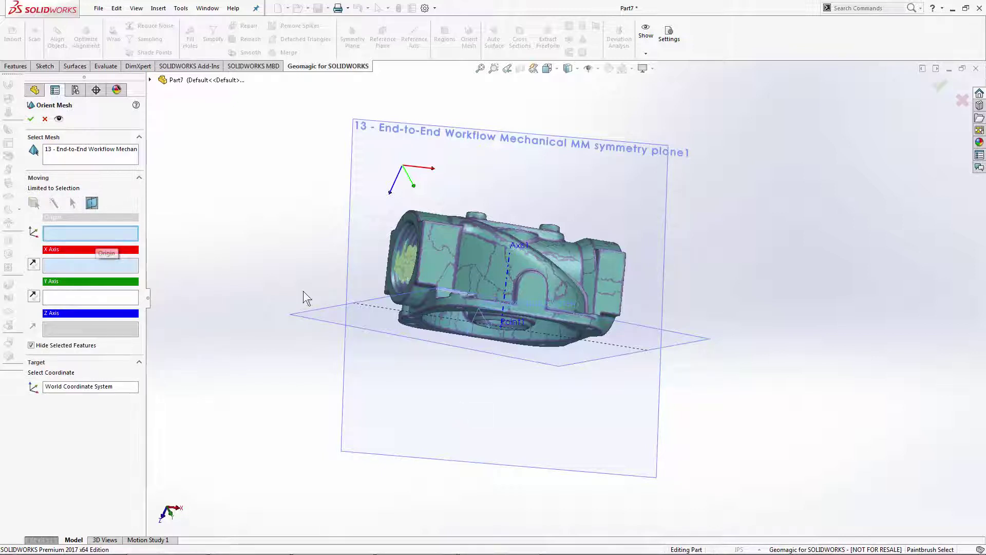
click(510, 328)
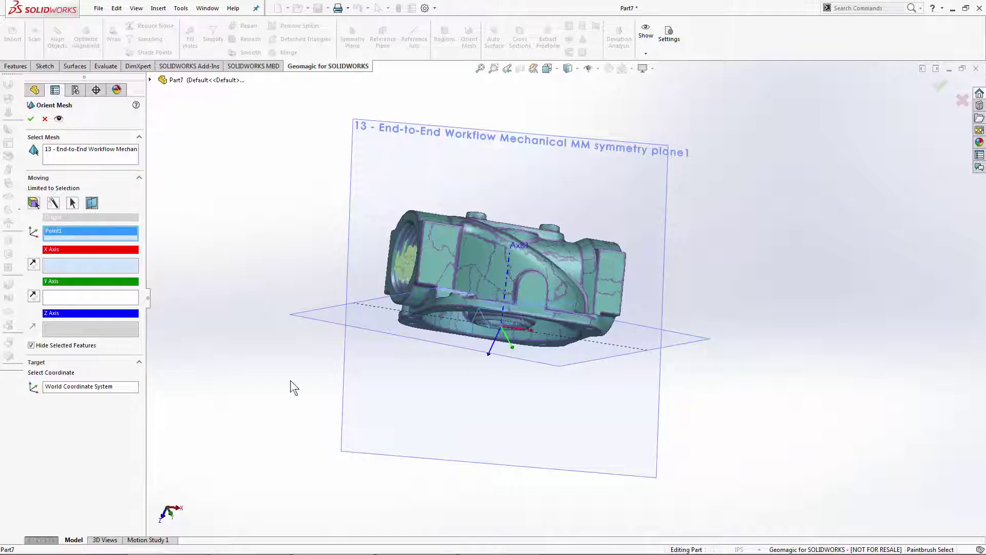
Step: Assign the flange plane to the Z axis and the symmetry plane to the X axis, and apply the mesh orientation
click(103, 329)
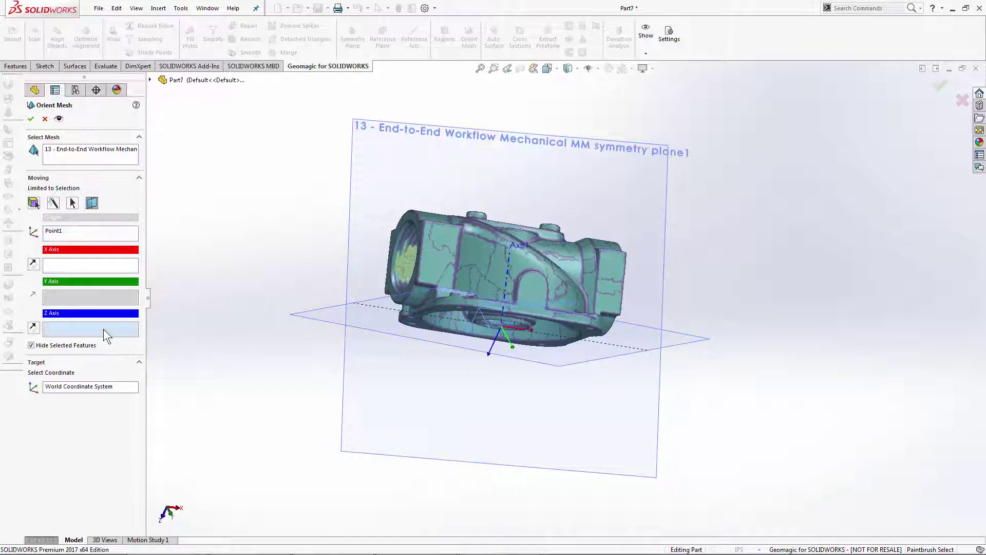
click(324, 324)
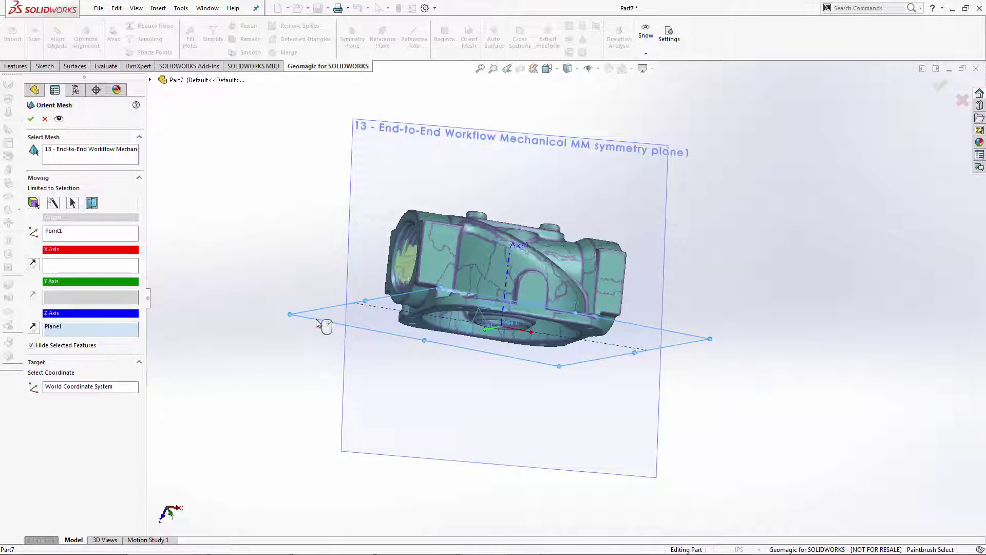
click(72, 271)
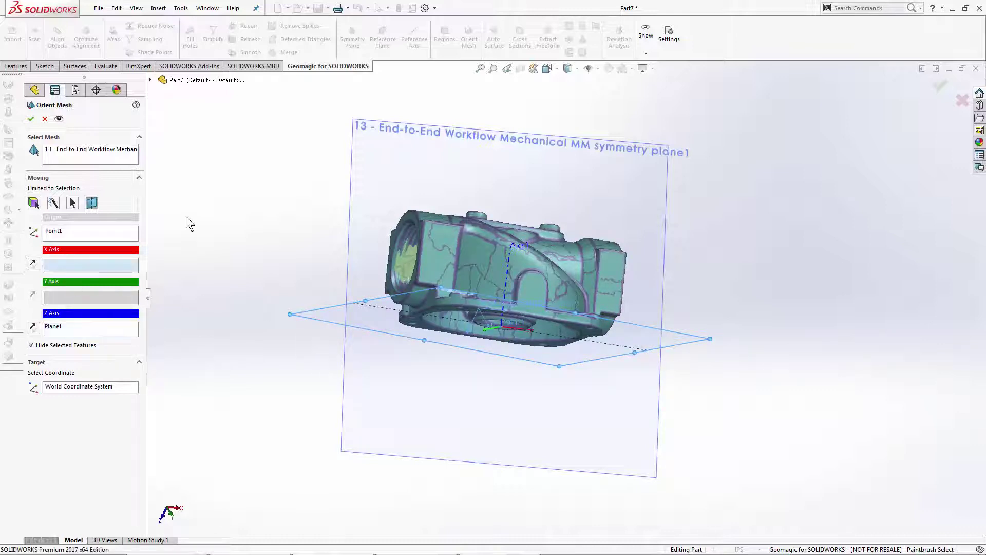
click(377, 172)
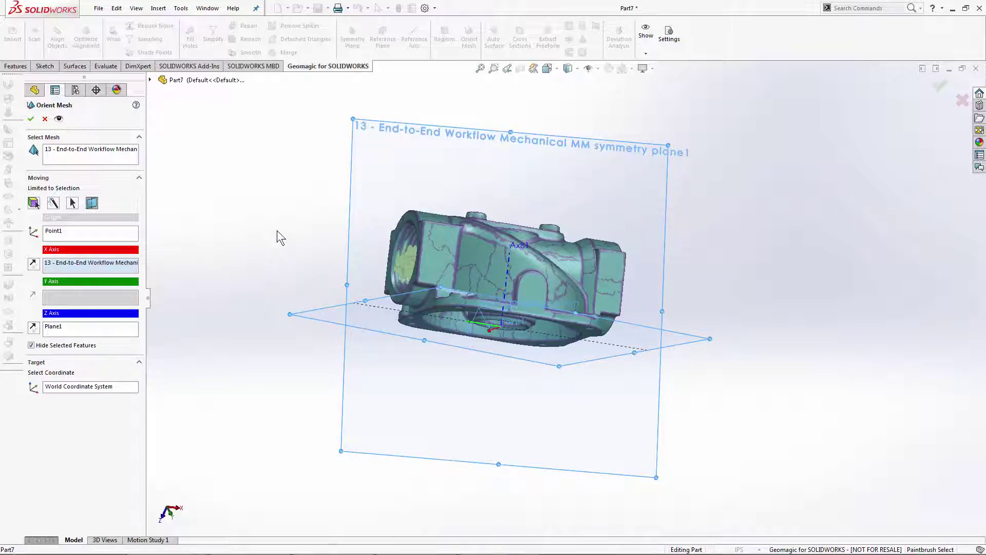
click(31, 120)
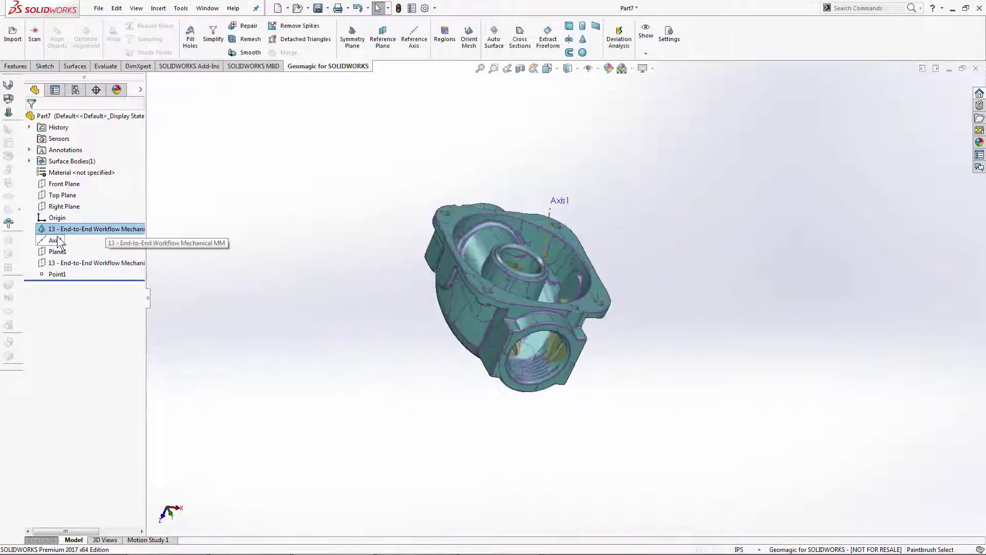
Step: Delete the extracted reference axis, flange plane, symmetry plane and point together with their dependent items
middle_drag(268, 197, 306, 216)
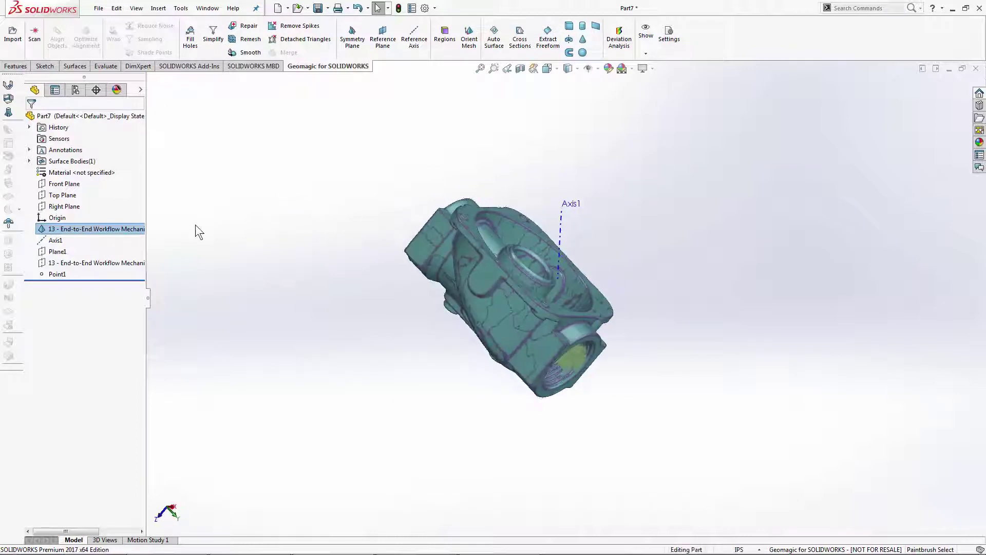
click(55, 240)
shift+click(55, 273)
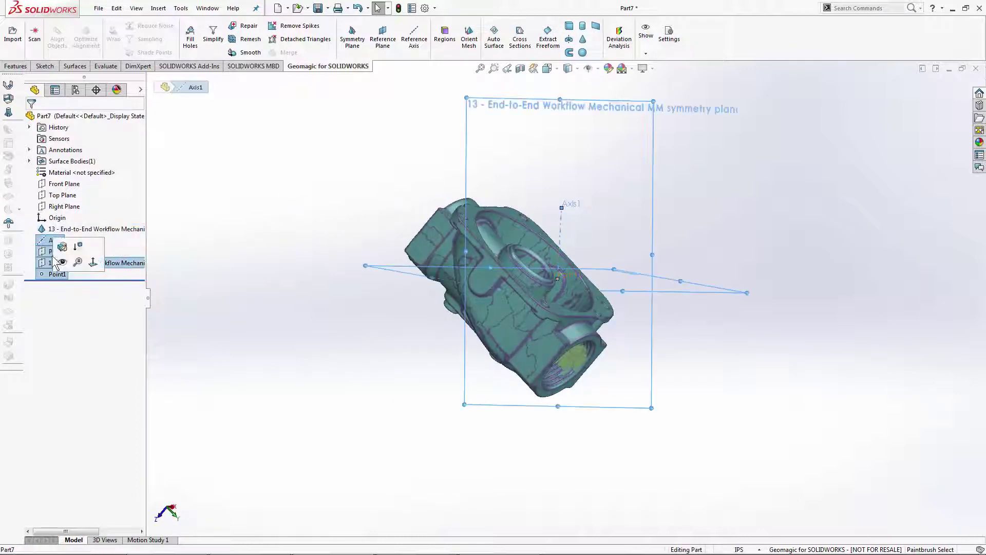
right_click(55, 257)
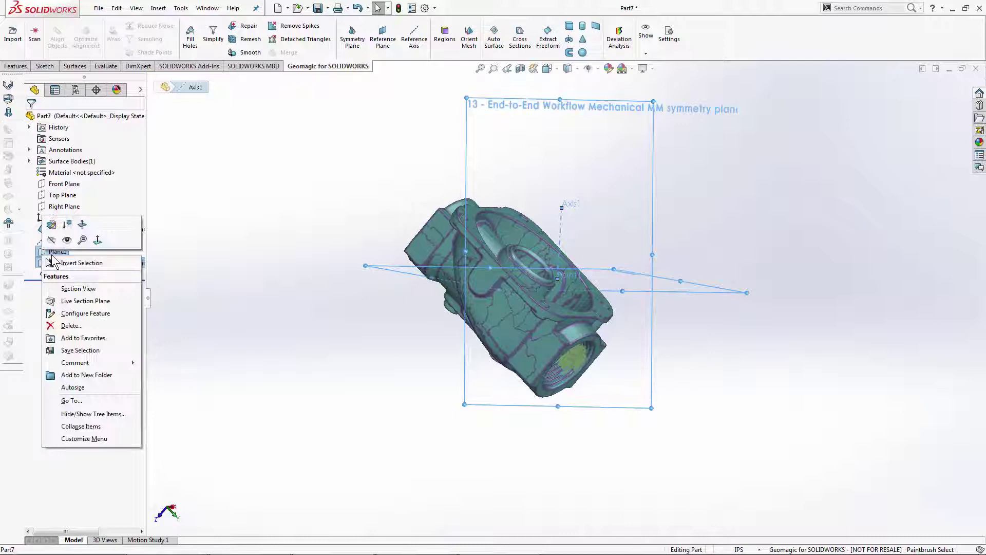
click(70, 325)
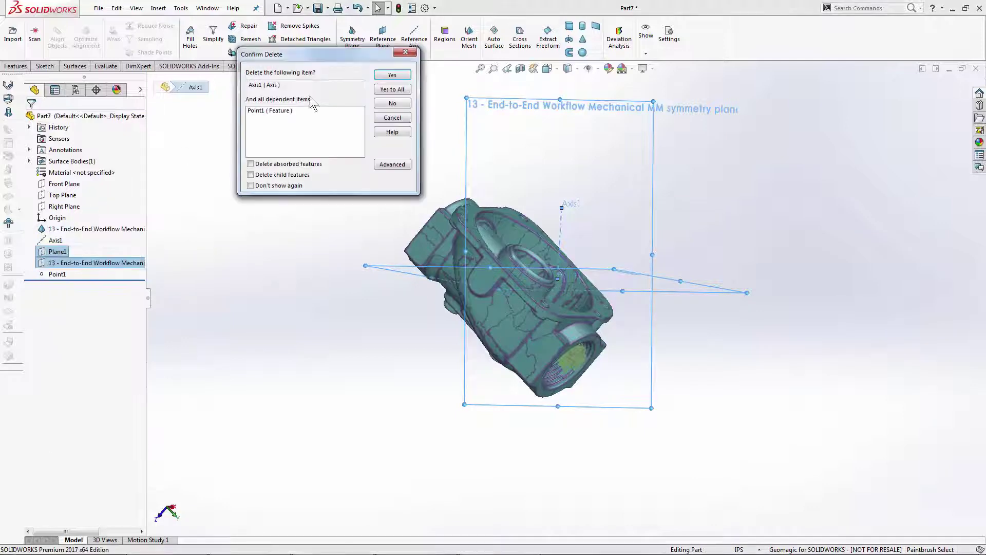
click(392, 90)
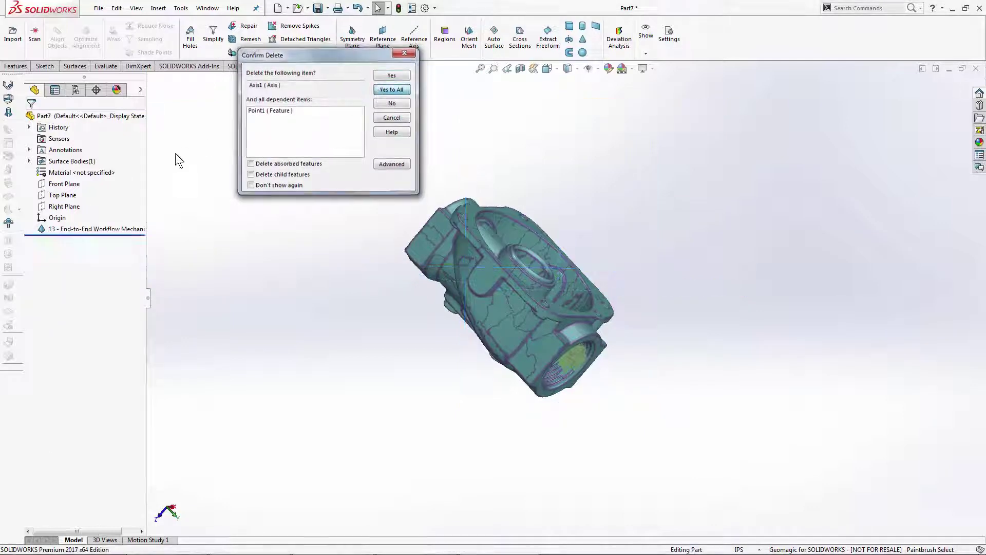
Step: Check the oriented mesh against the default planes and origin, including in the standard Bottom view
click(64, 184)
shift+click(55, 218)
middle_drag(367, 313, 480, 138)
click(679, 184)
middle_drag(677, 375, 675, 373)
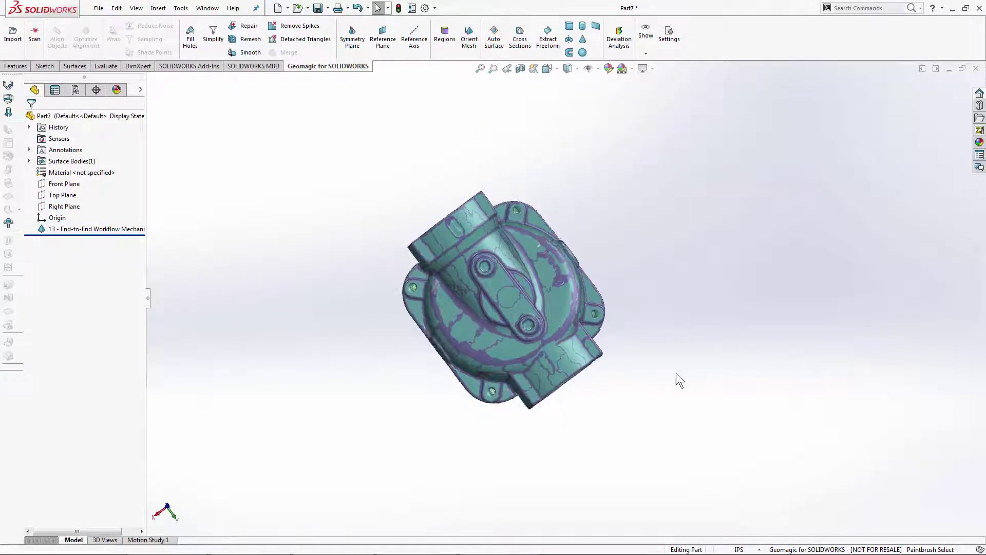
key(ctrl+6)
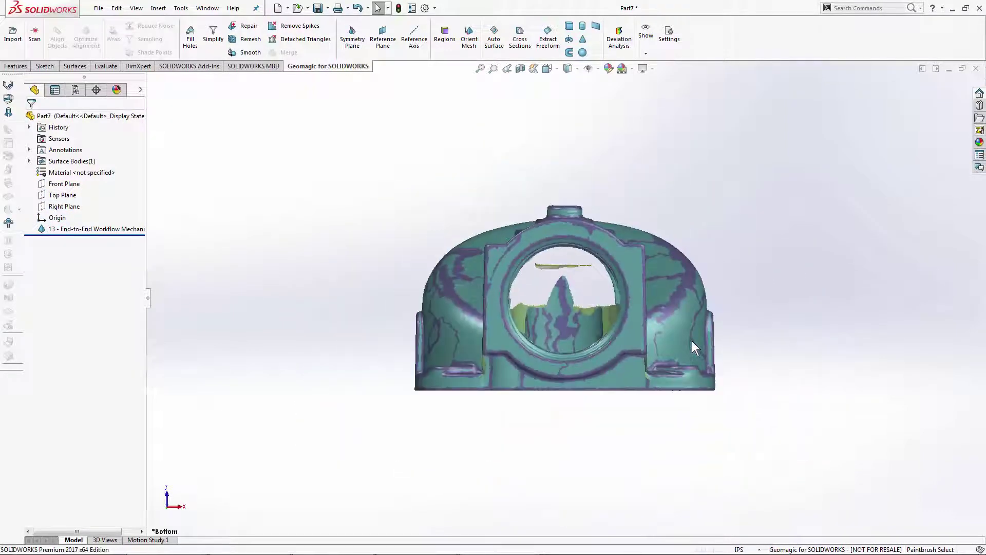
Step: Begin extracting a cylinder from the mesh, using the curved side wall regions around the arched boss on both sides of the housing
scroll(818, 264, down, 2)
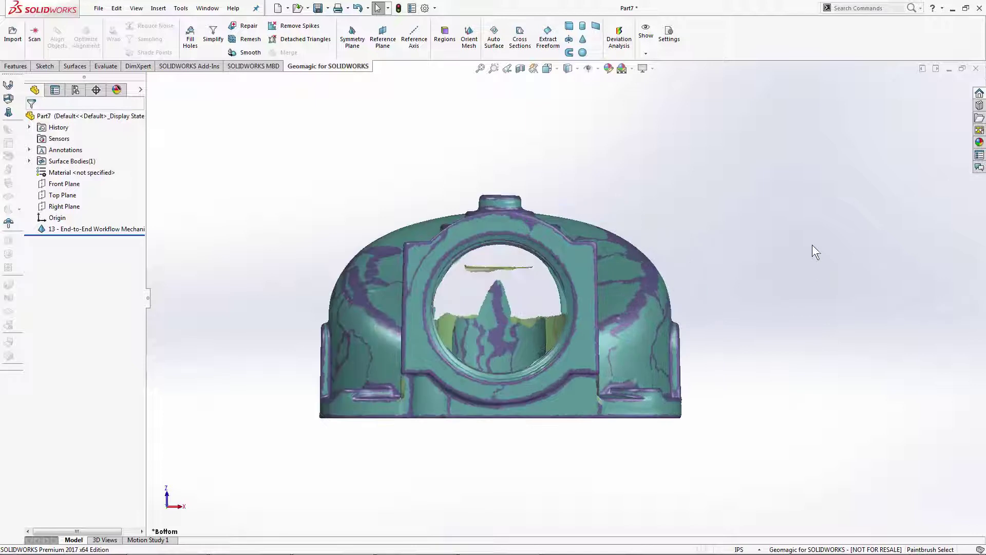
click(581, 26)
middle_drag(748, 226, 726, 222)
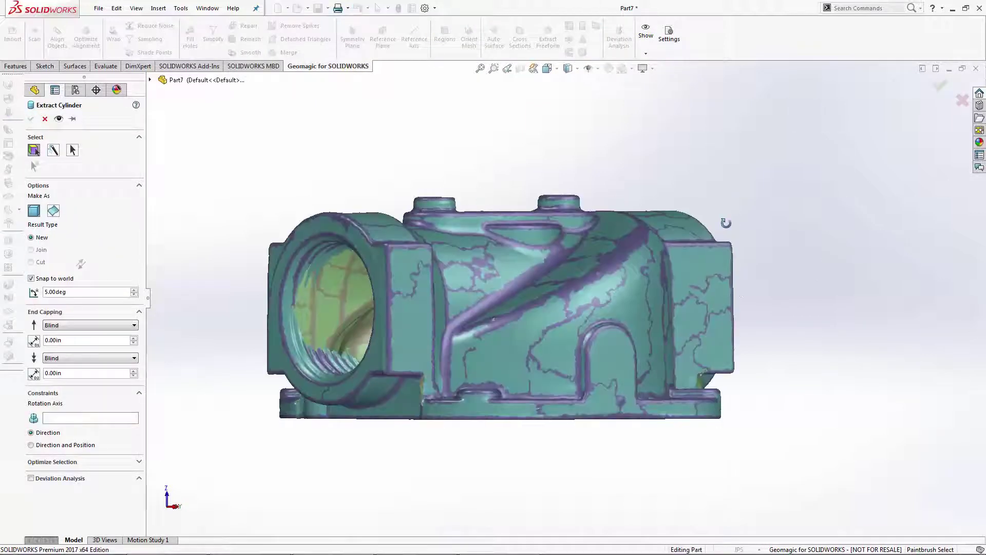
click(560, 359)
middle_drag(463, 303, 359, 349)
click(374, 365)
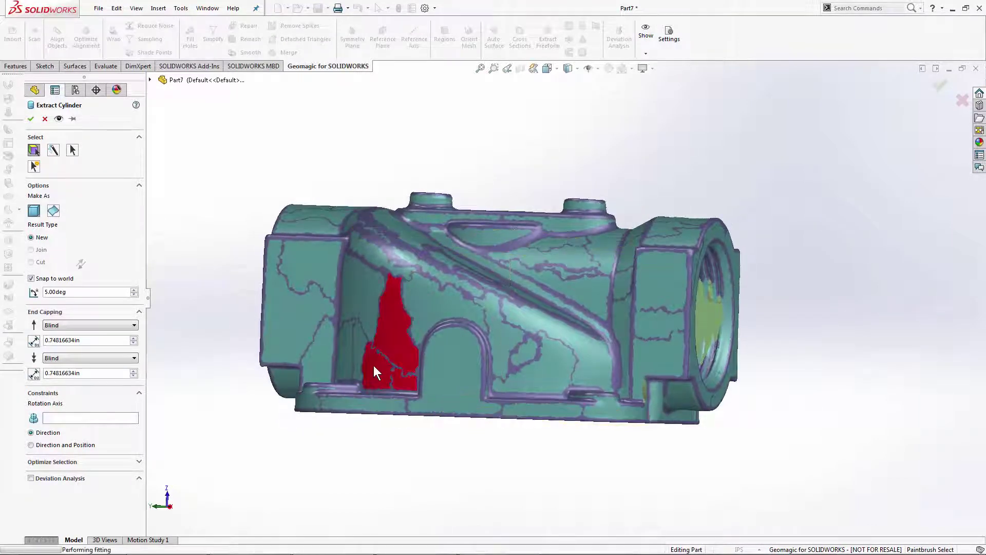
click(532, 374)
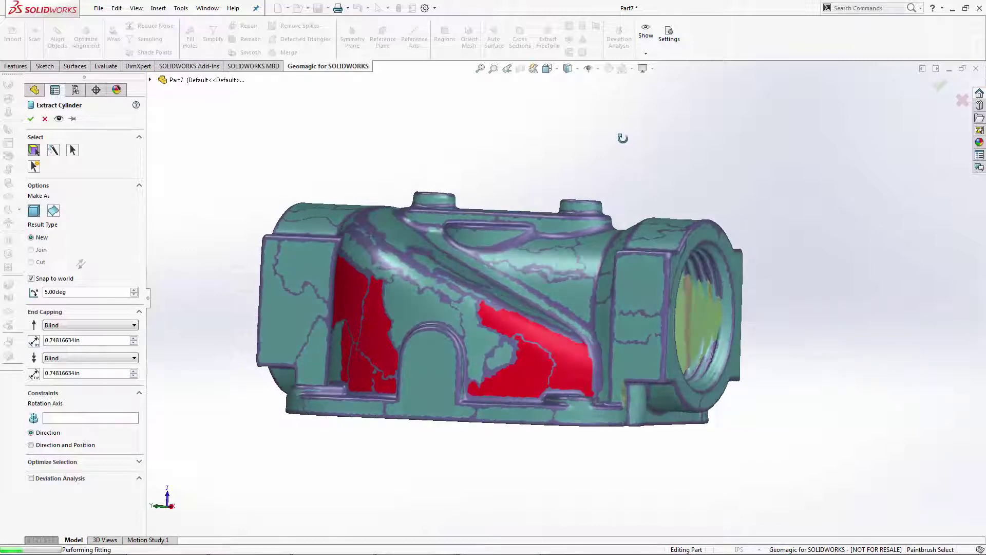
middle_drag(566, 154, 609, 149)
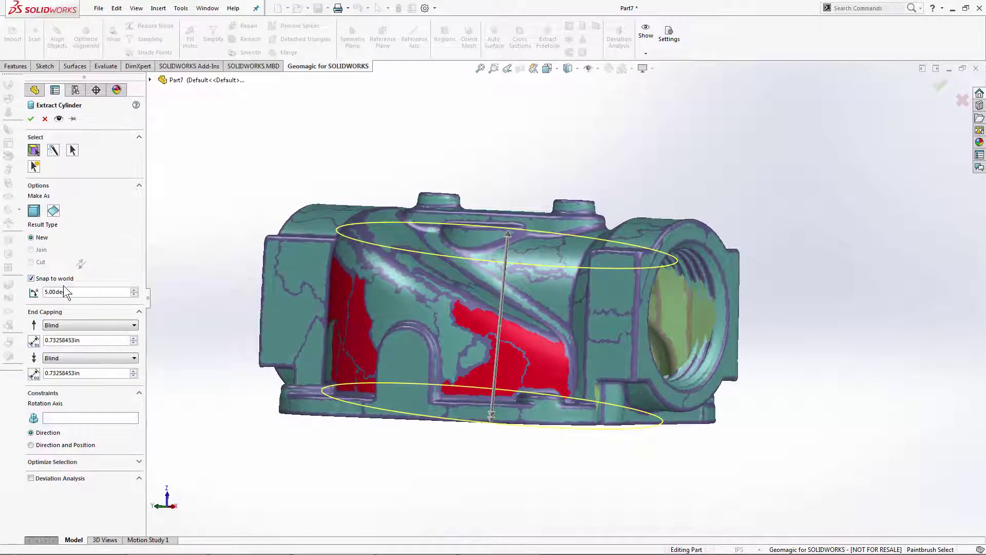
Step: Constrain the cylinder's axis direction to the Front Plane, extend its upper end to about 1.44 in, and create the solid
click(61, 418)
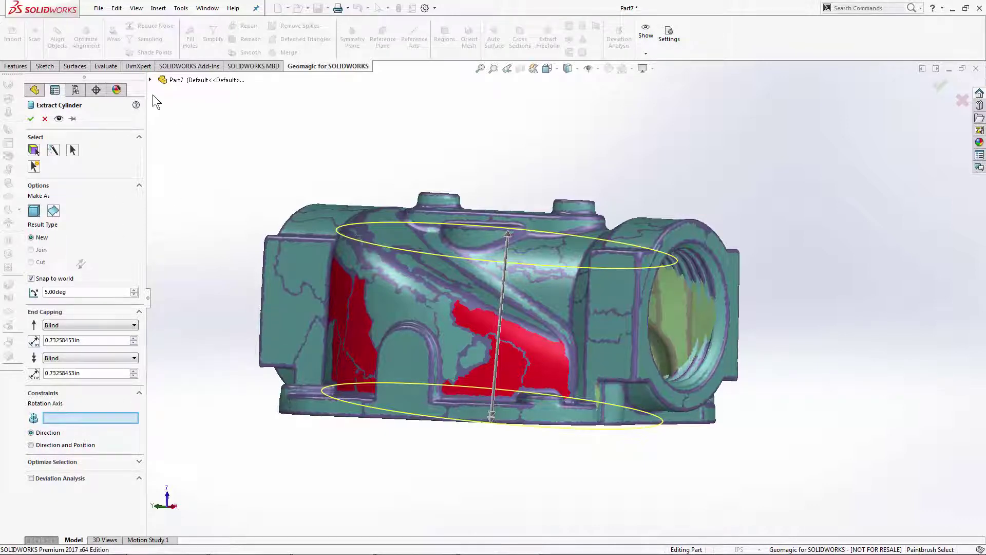
click(150, 80)
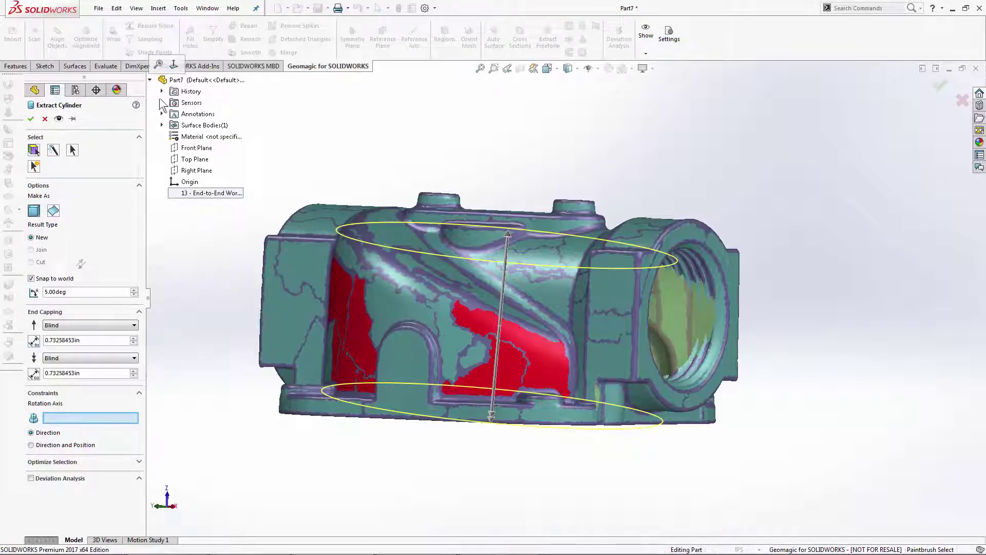
click(195, 148)
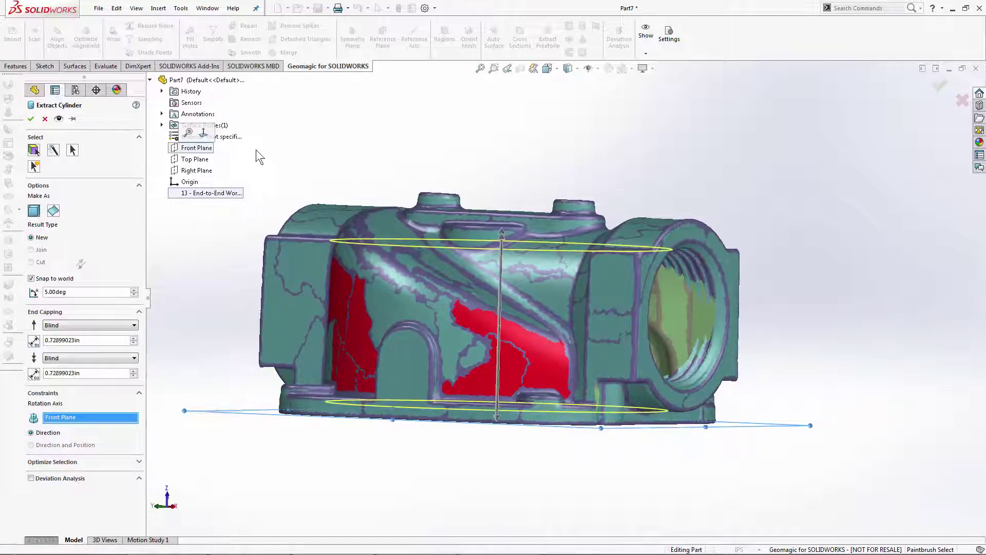
middle_drag(256, 149, 301, 144)
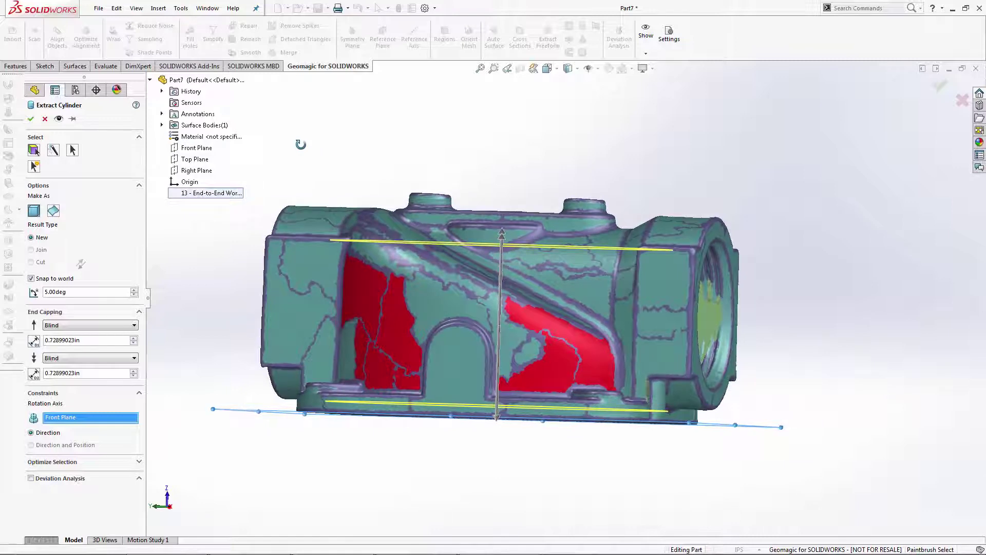
drag(502, 232, 505, 169)
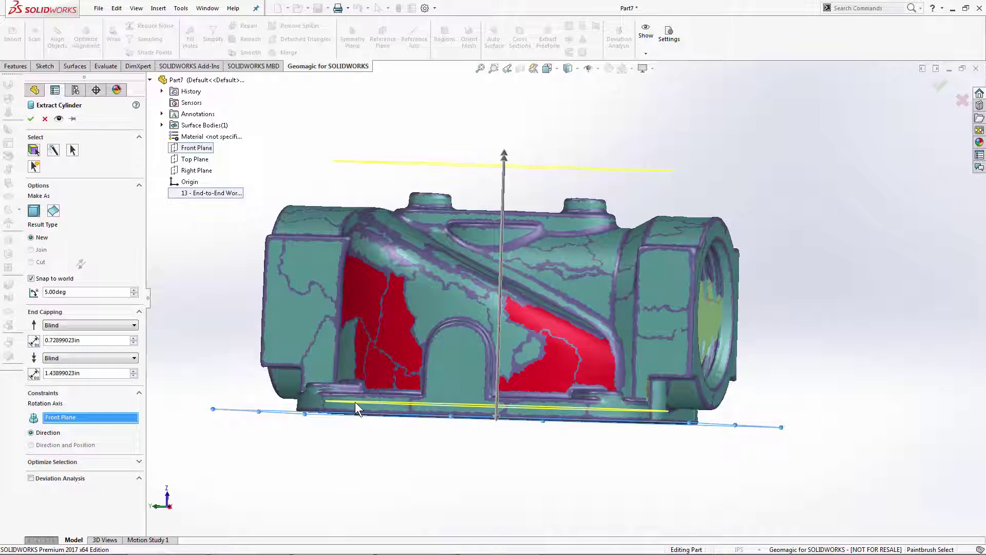
click(29, 121)
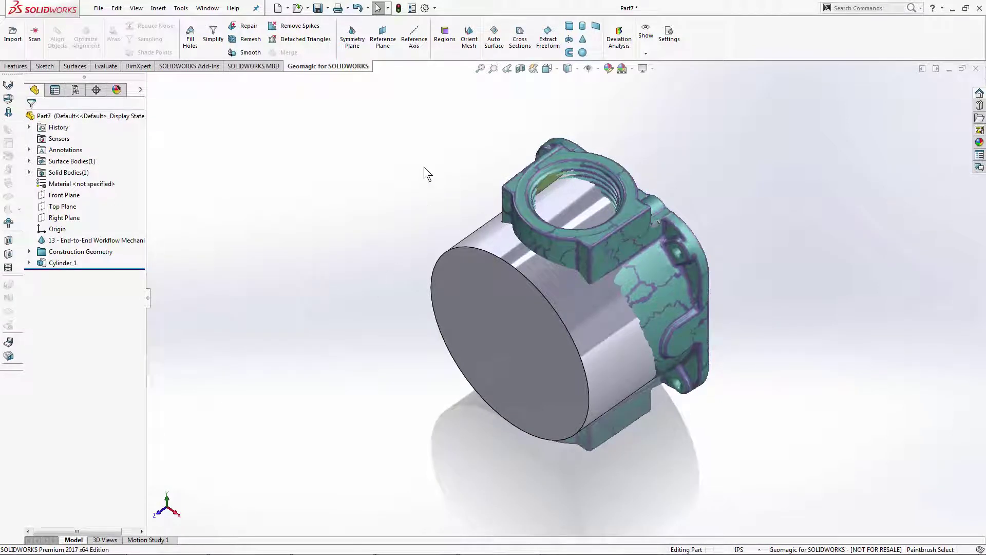
Step: Begin extracting a plane fitted to the six large regions of the sloped face on both sides of the housing's central rib
click(598, 27)
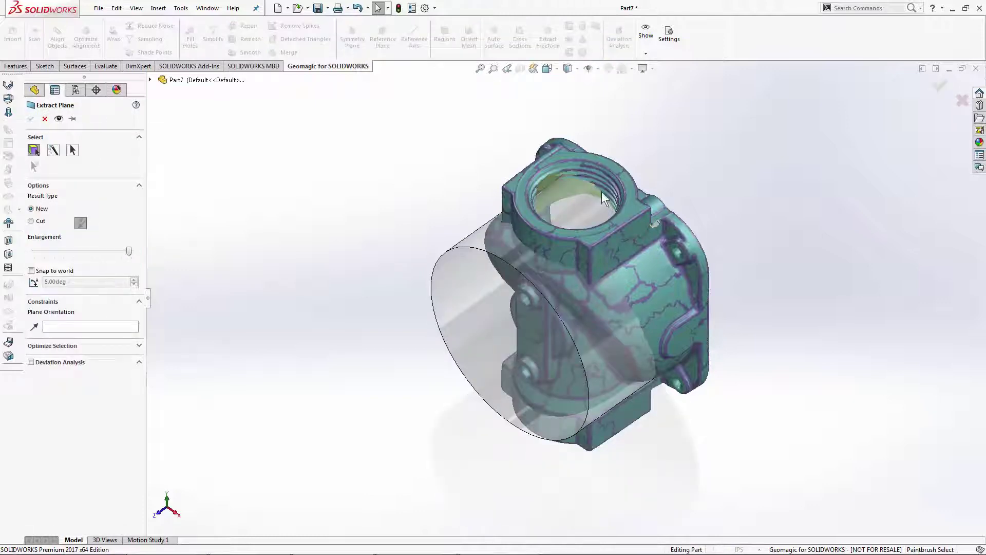
scroll(601, 193, down, 1)
mouse_move(602, 192)
middle_down()
mouse_move(665, 138)
mouse_move(694, 180)
middle_up()
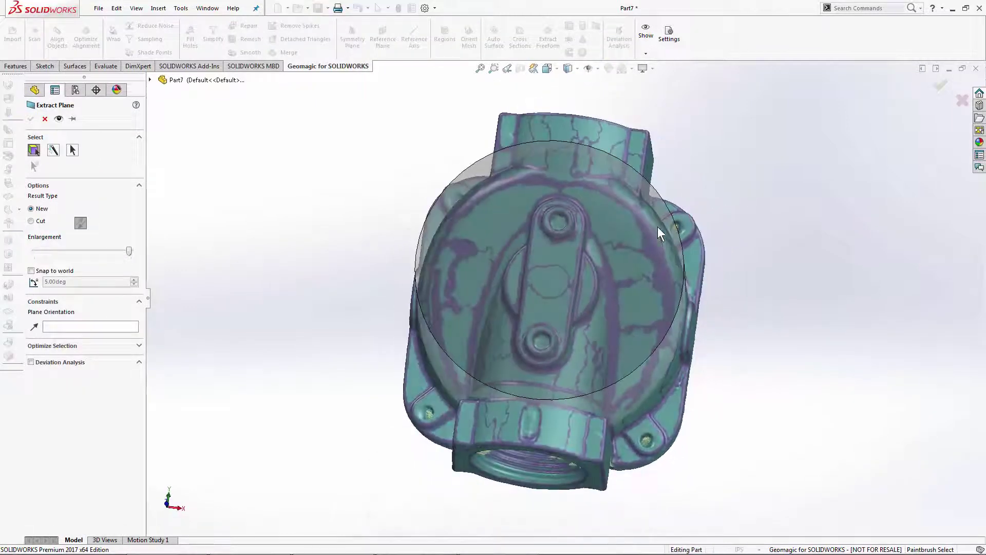
click(616, 224)
click(501, 231)
click(473, 281)
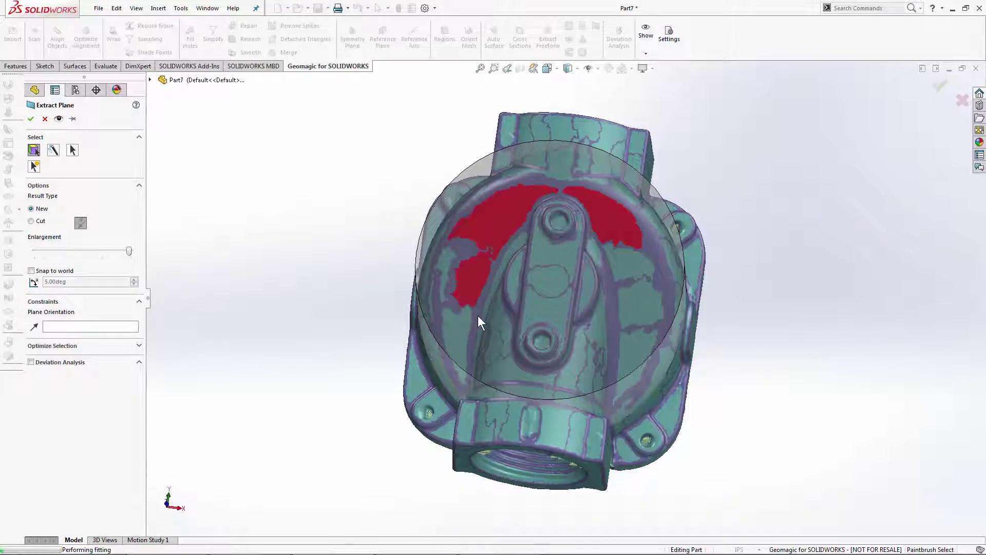
click(458, 338)
click(633, 339)
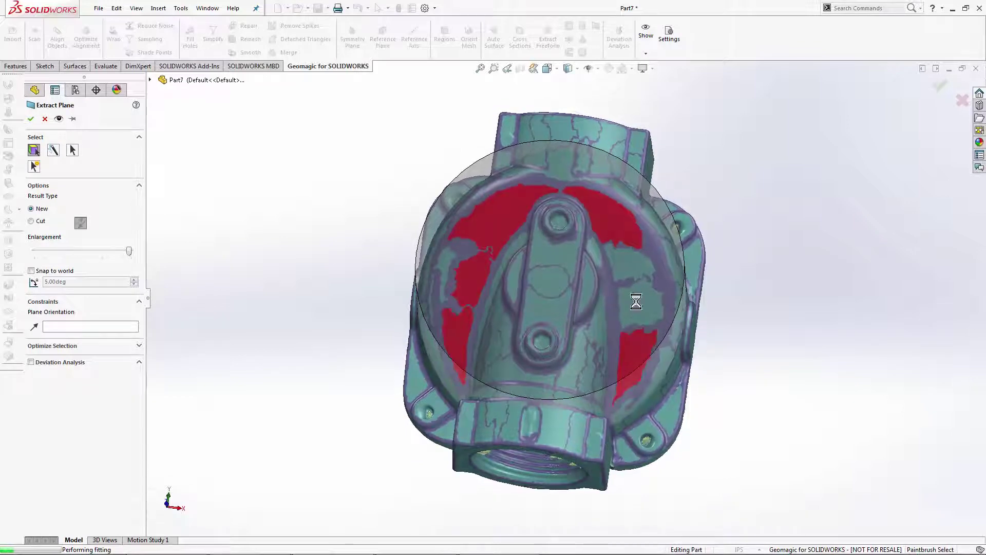
click(636, 303)
click(622, 268)
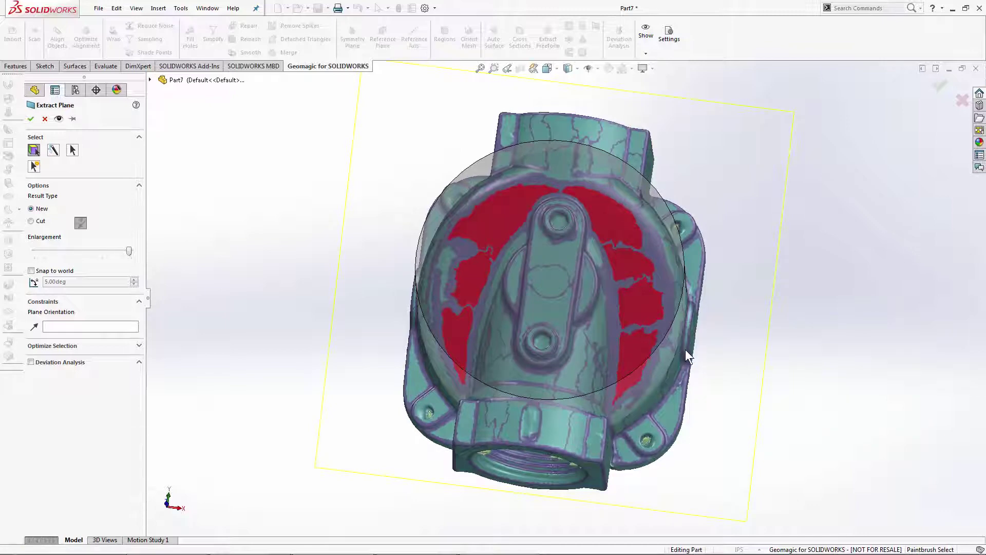
Step: Set the plane's result type to Cut, enlarge it slightly, and trim away the cylinder portion above the sloped face
middle_drag(707, 365, 601, 374)
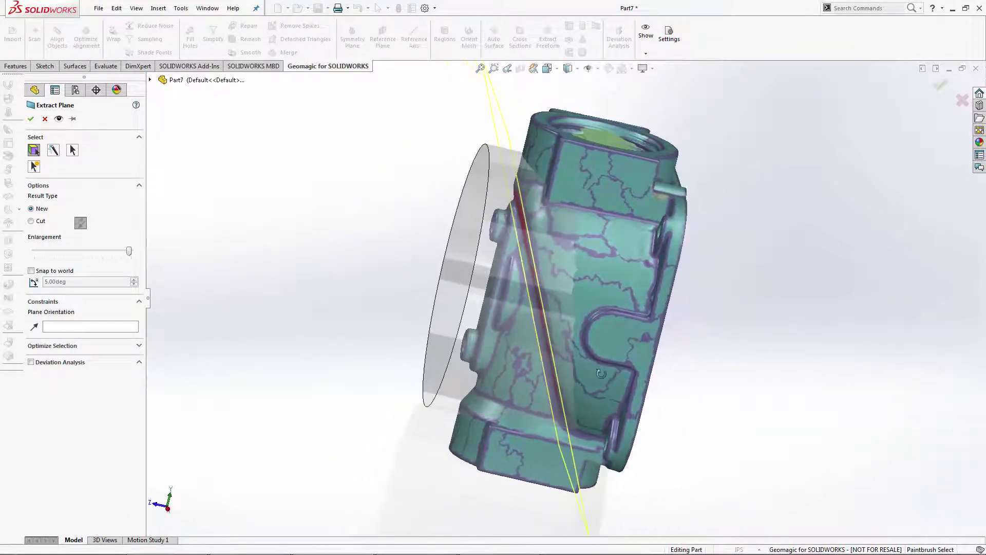
click(31, 221)
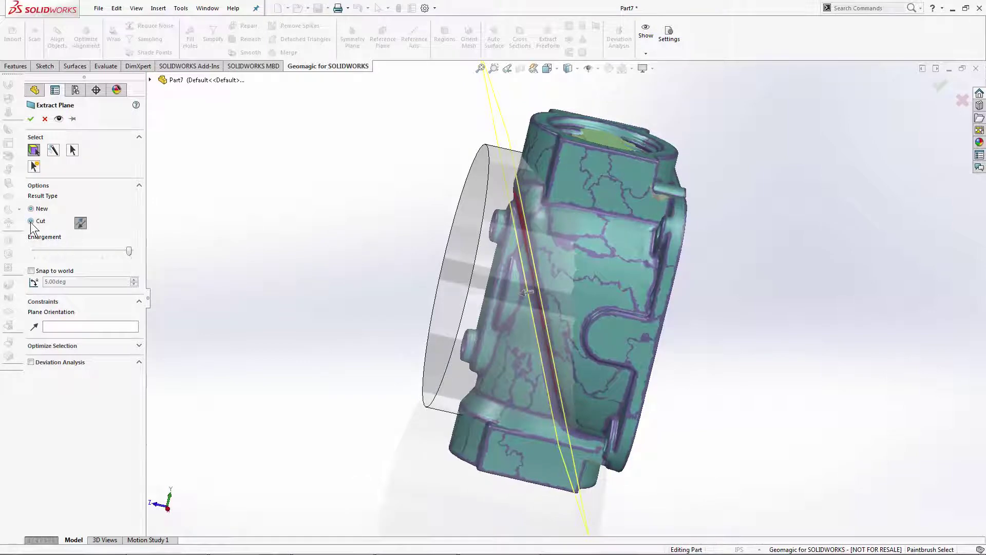
middle_drag(209, 267, 263, 267)
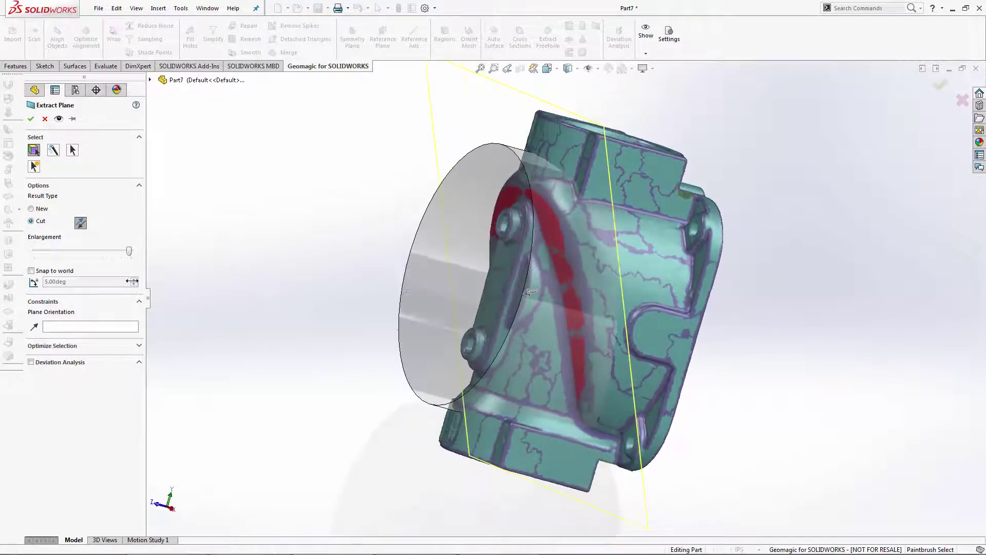
click(133, 250)
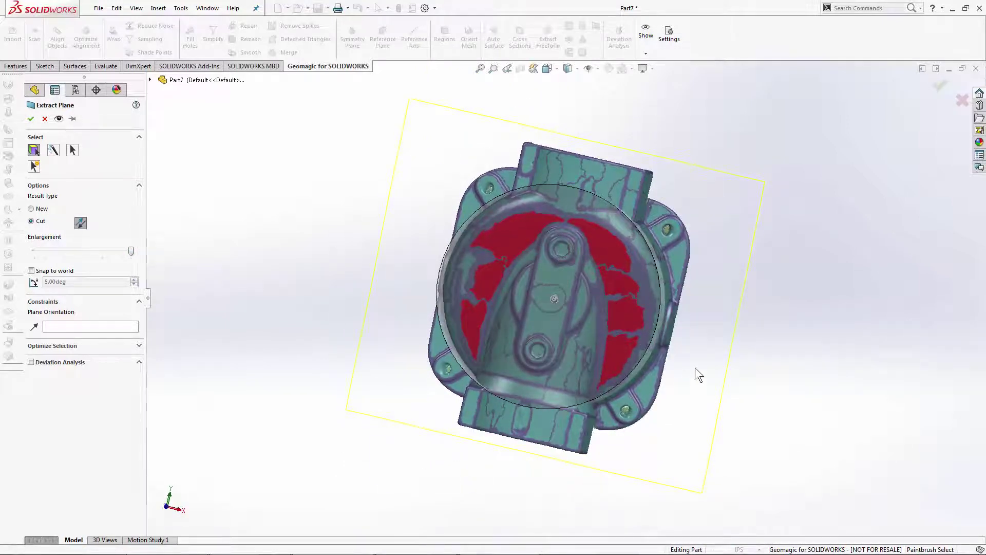
middle_drag(695, 369, 611, 356)
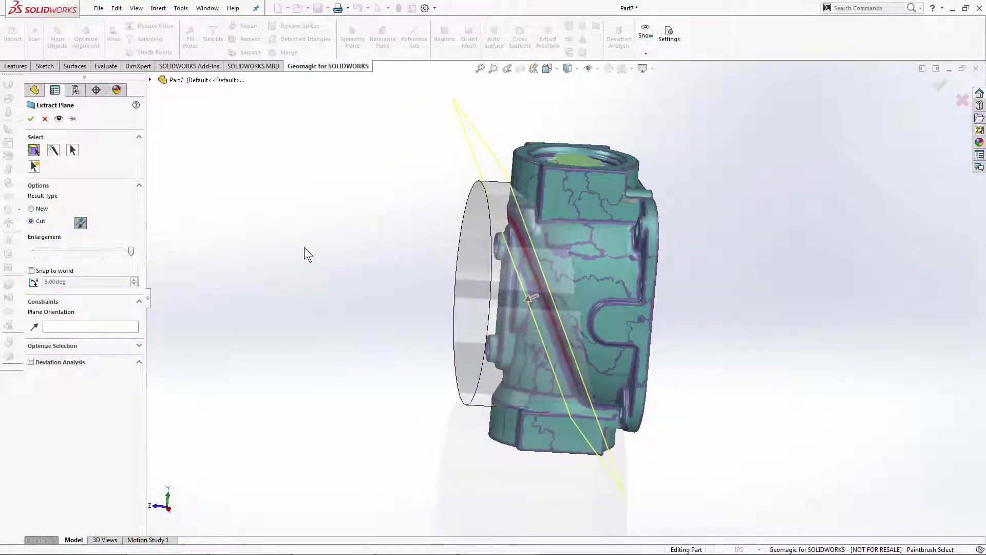
click(30, 119)
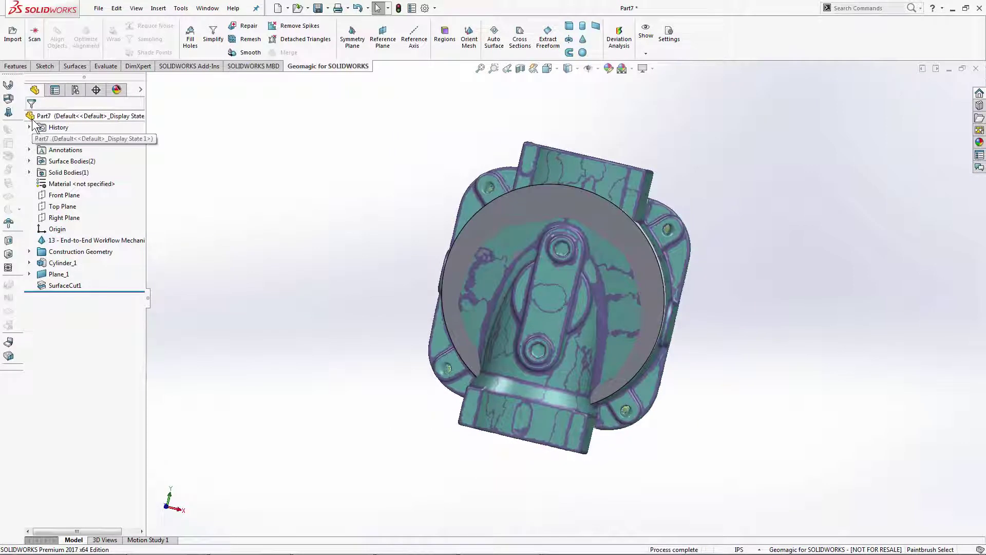
Step: Fillet the trimmed cylinder's sloped upper edge with a symmetric 0.25 in radius
middle_drag(304, 363, 288, 300)
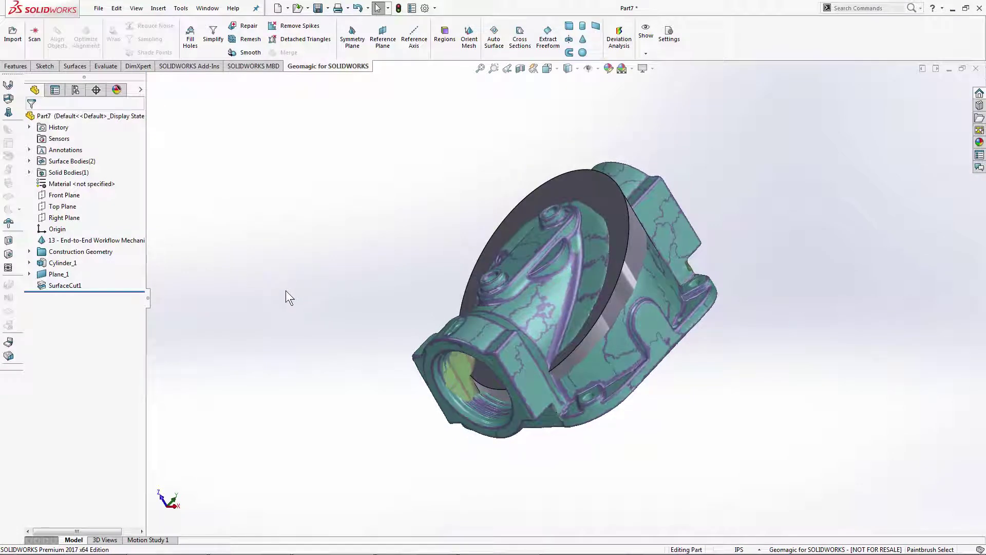
right_click(622, 267)
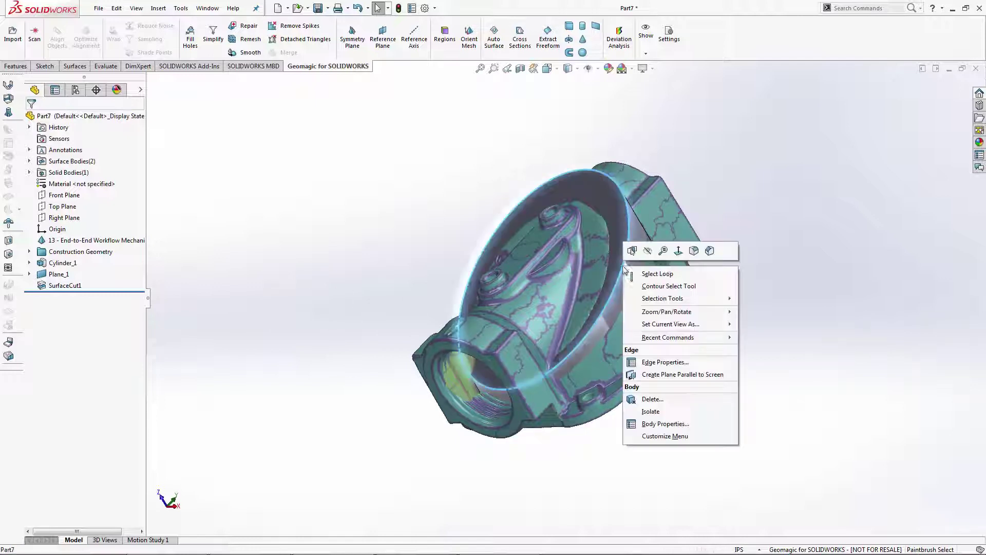
click(697, 253)
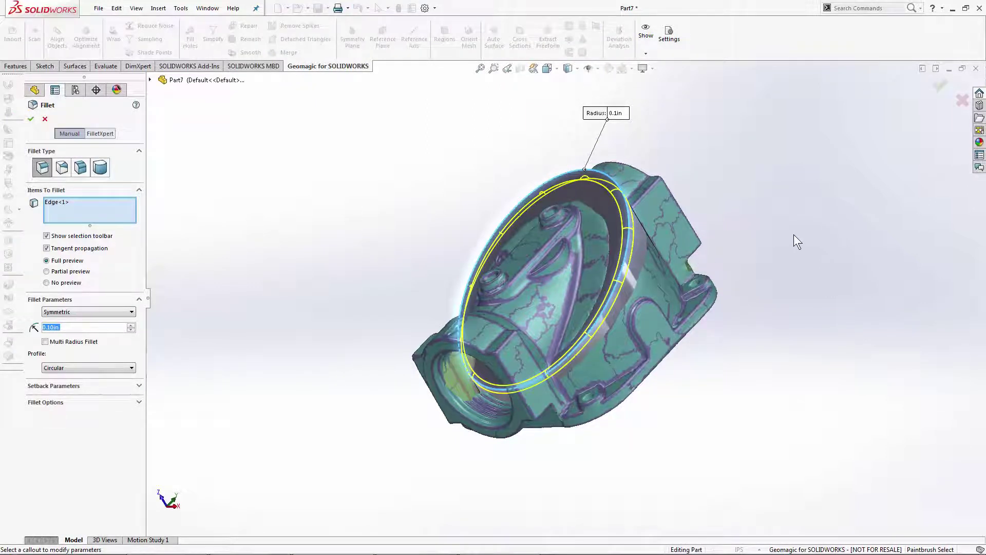
middle_drag(796, 226, 596, 288)
scroll(445, 317, up, 3)
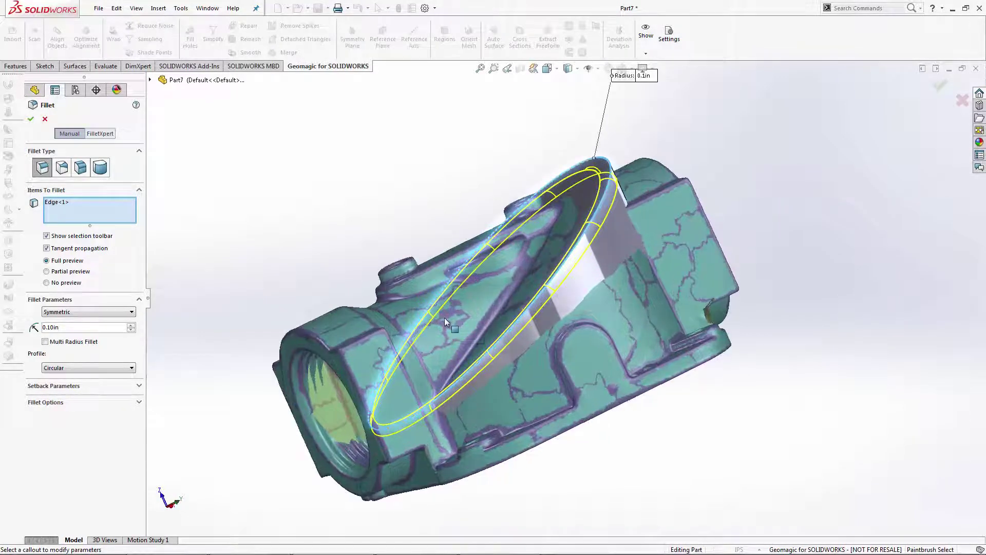
middle_drag(237, 221, 269, 217)
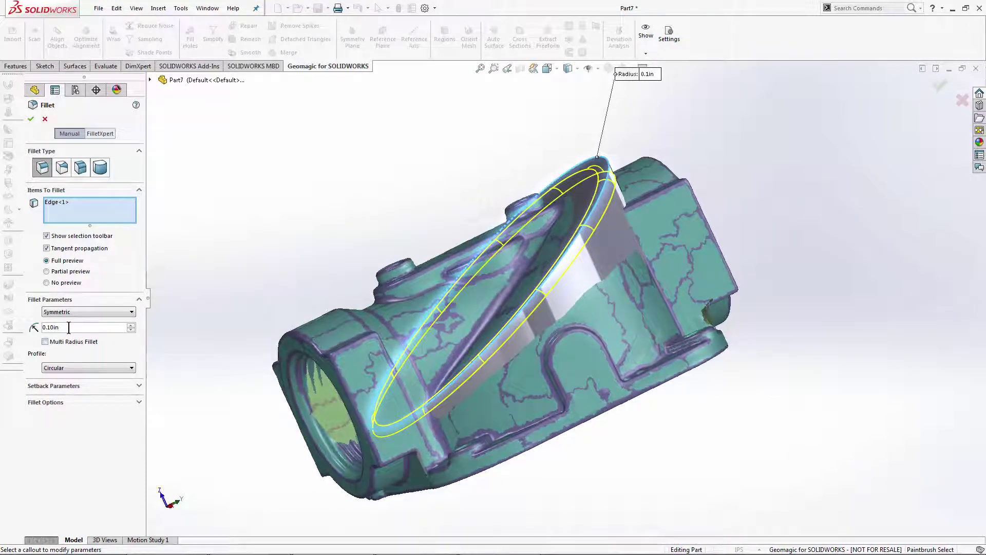
click(54, 328)
double_click(54, 328)
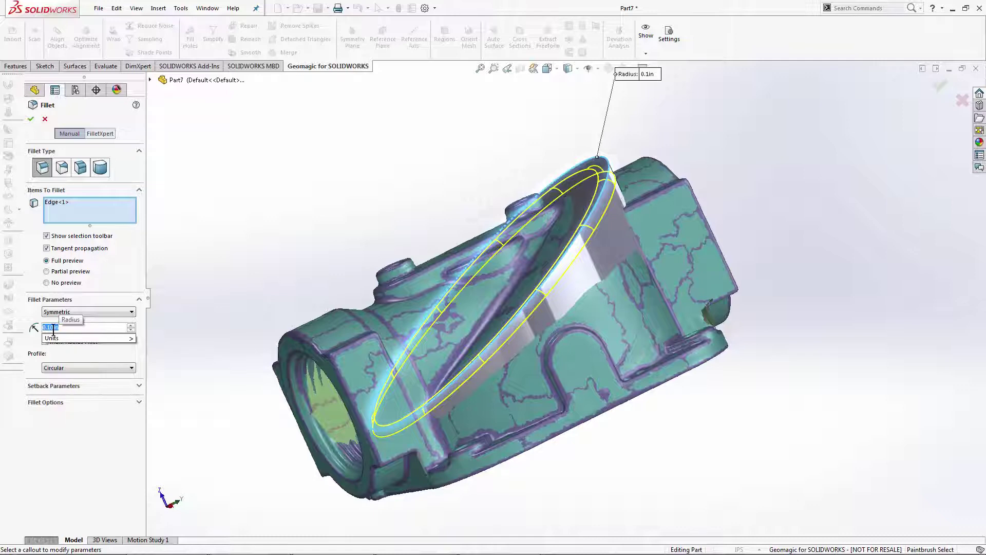
text(0.25)
key(Return)
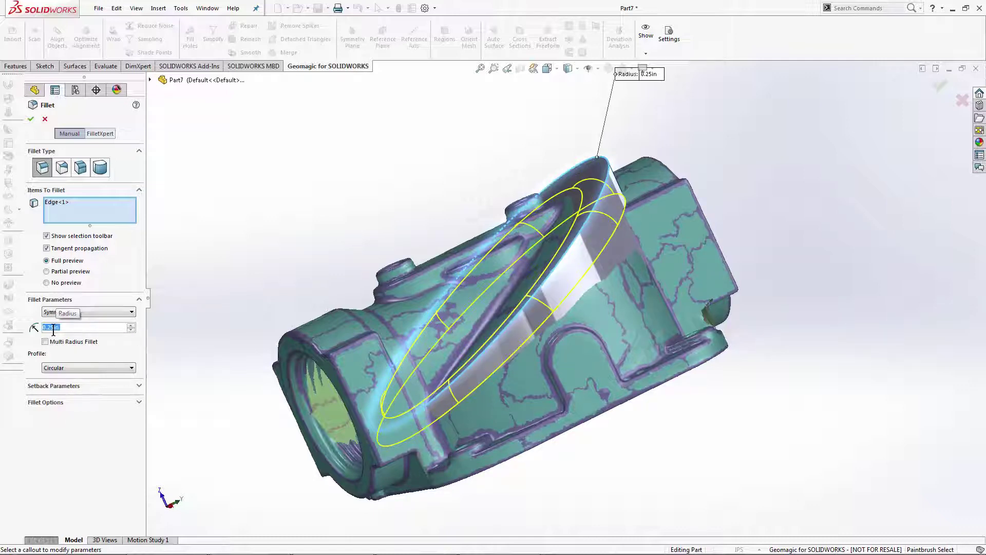
middle_drag(264, 325, 320, 307)
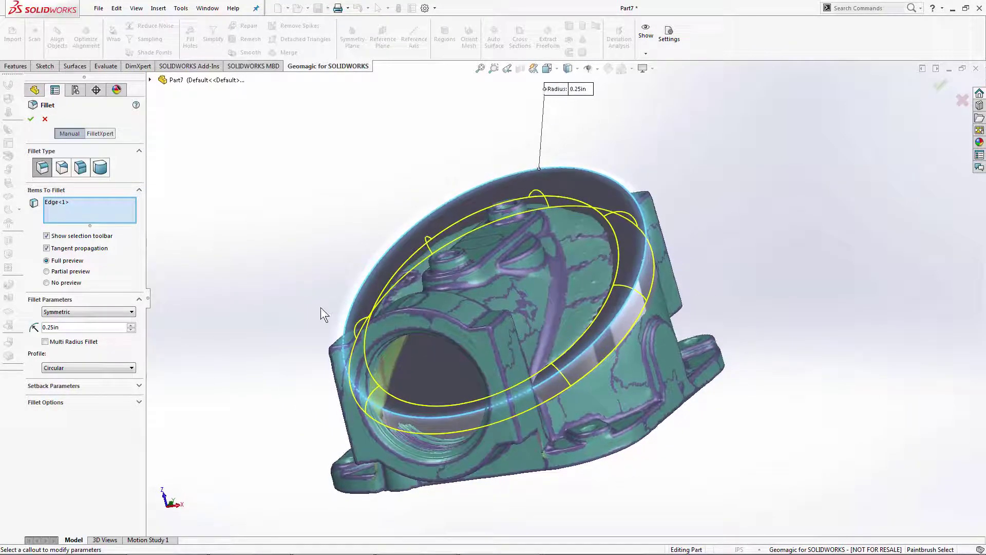
click(31, 119)
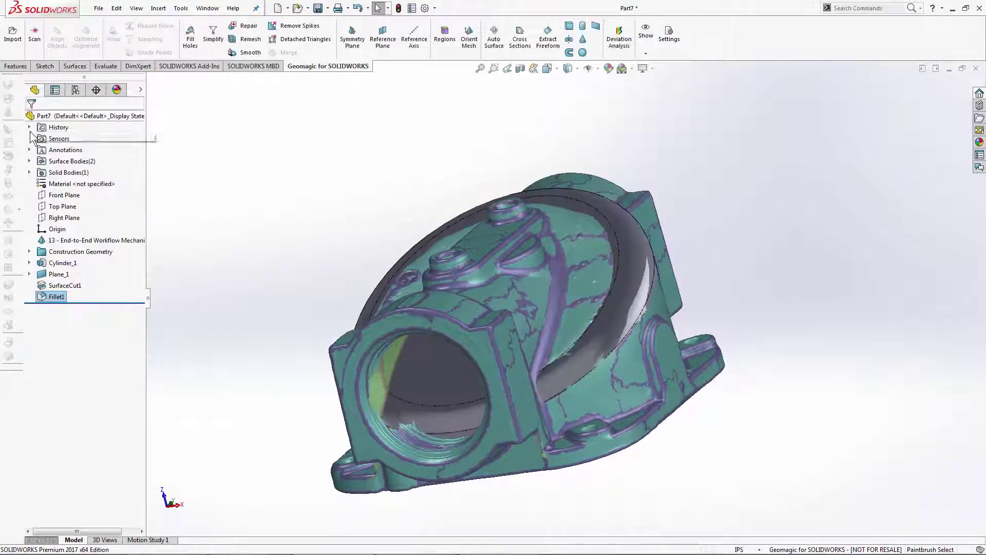
Step: Run a deviation analysis comparing the filleted cylinder body with the scanned mesh
click(619, 42)
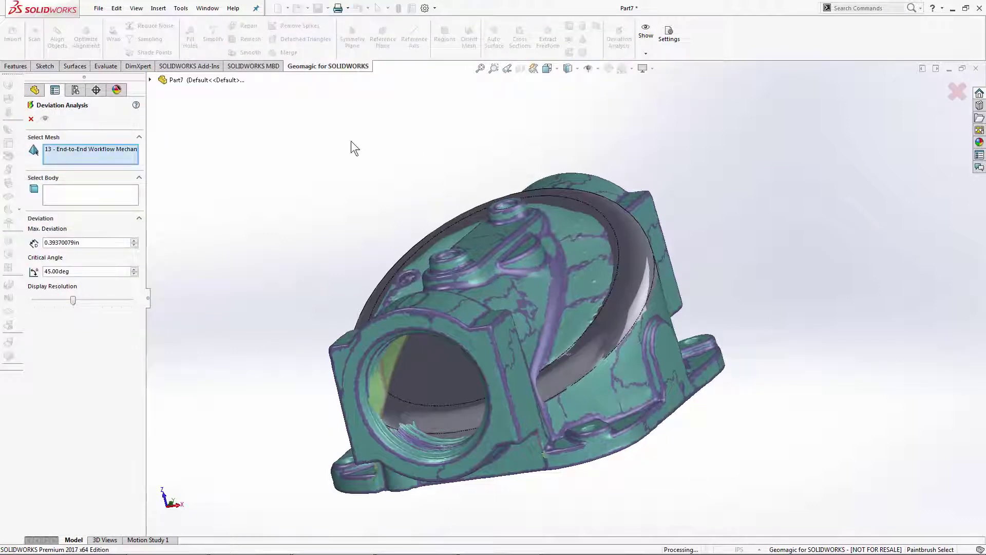
click(106, 195)
click(549, 263)
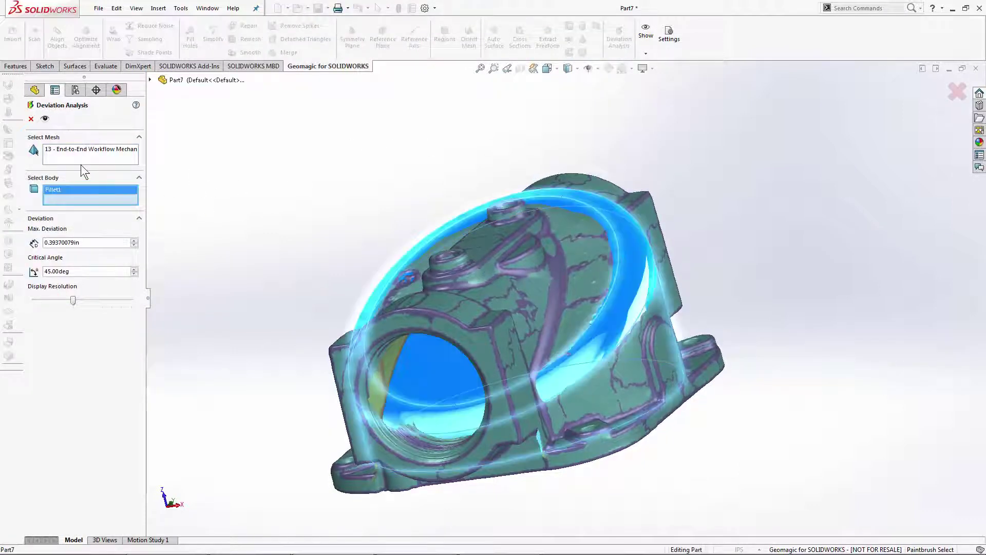
click(45, 119)
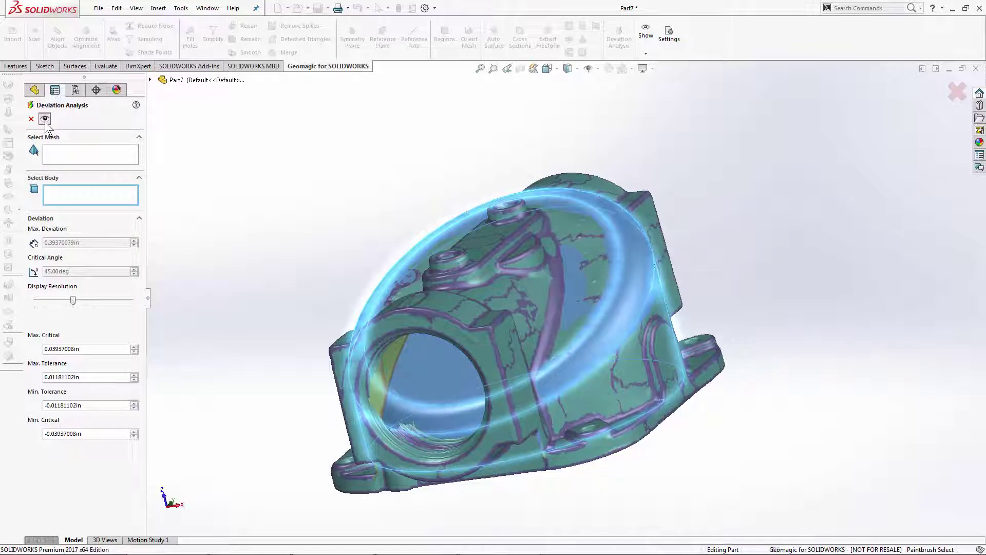
click(44, 119)
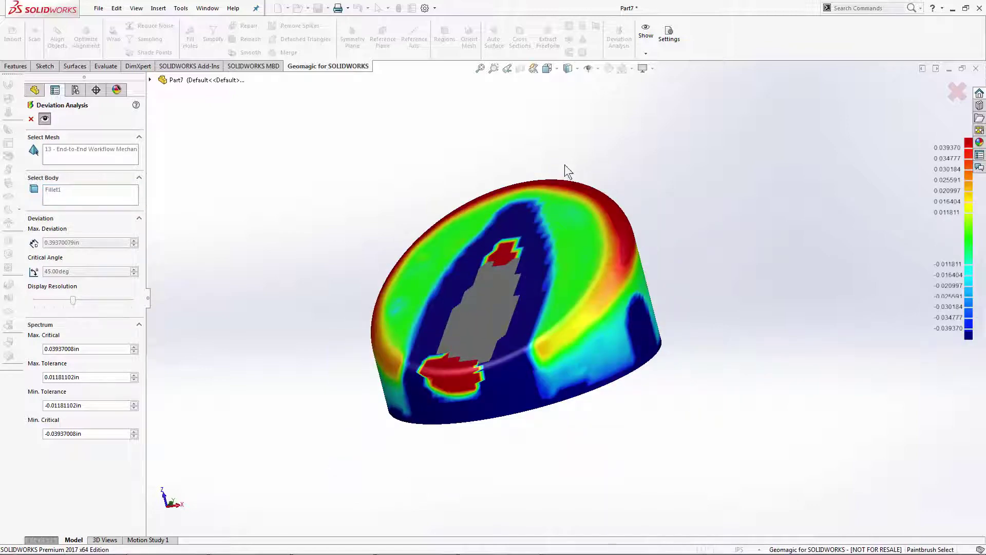
Step: Examine the deviation colour map around the filleted edge and the cylinder's side, and close the analysis
middle_drag(763, 220, 719, 282)
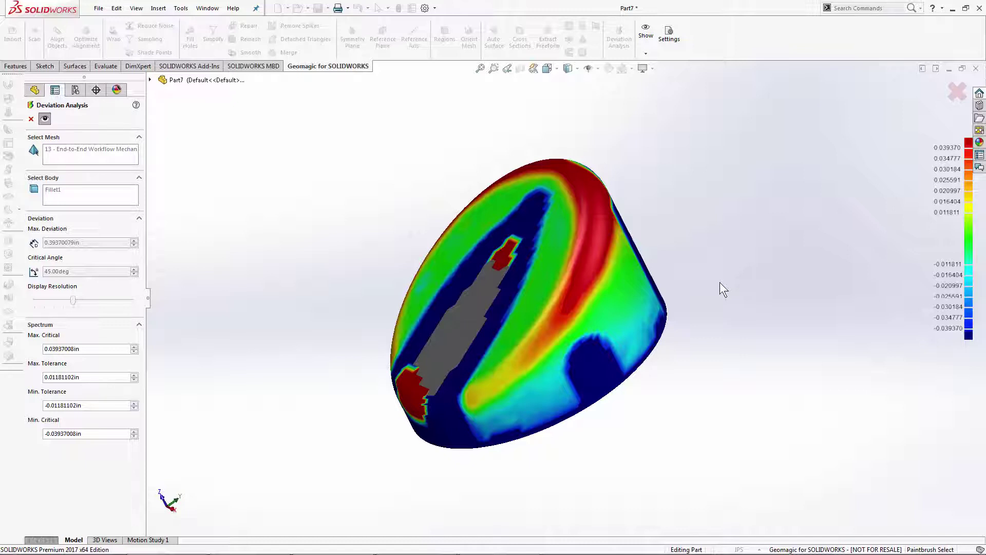
middle_drag(715, 291, 692, 238)
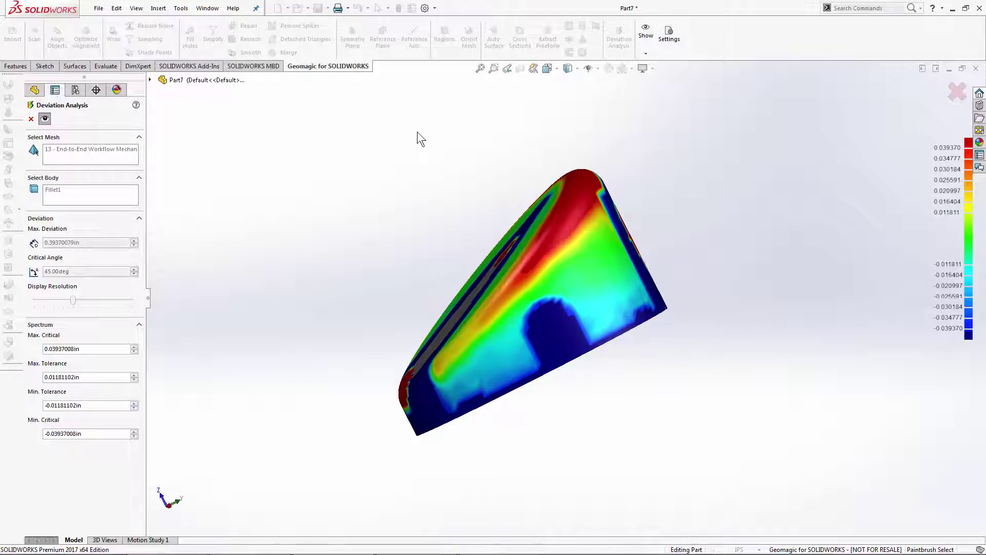
middle_drag(418, 132, 431, 148)
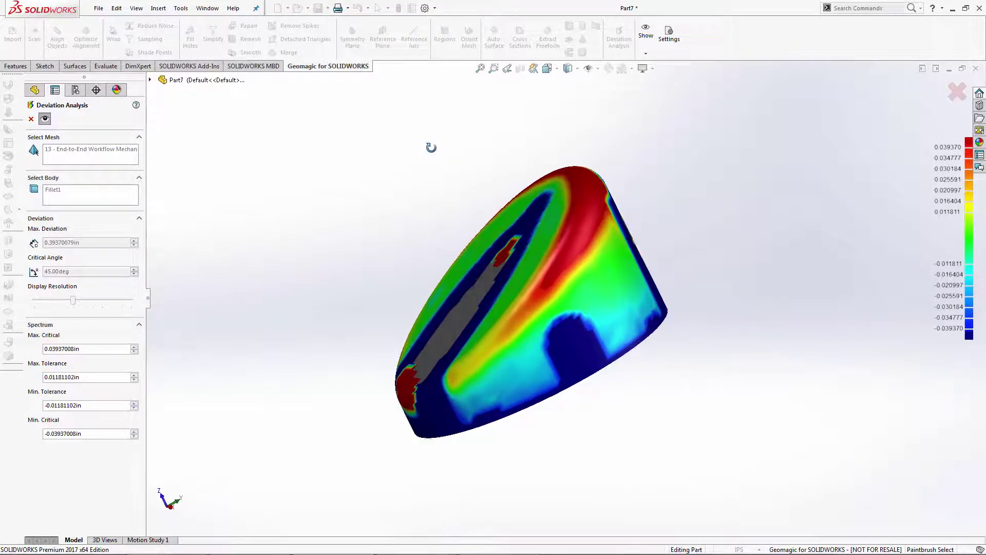
click(31, 119)
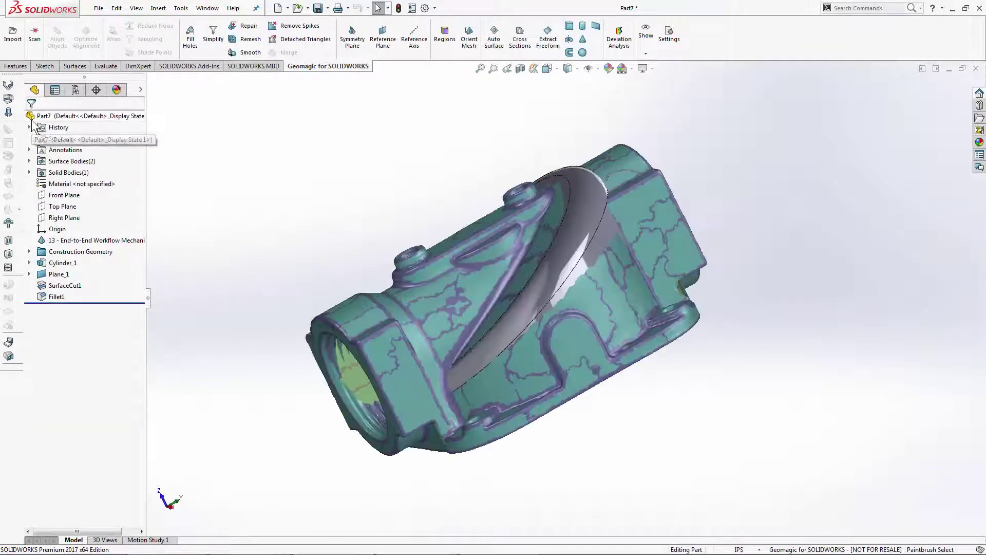
Step: Edit the fillet on the cylinder's sloped edge and set its radius to 0.3 in
right_click(57, 297)
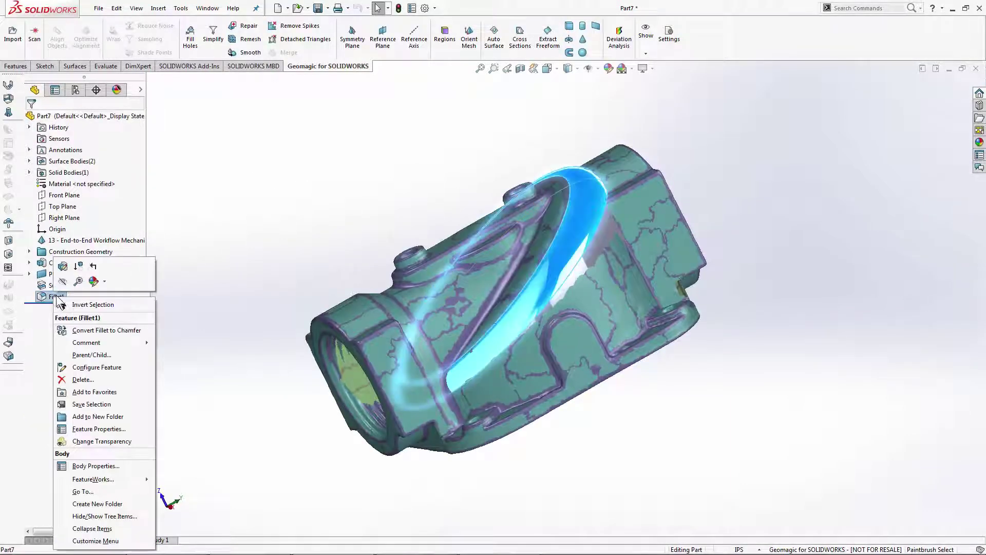
click(62, 265)
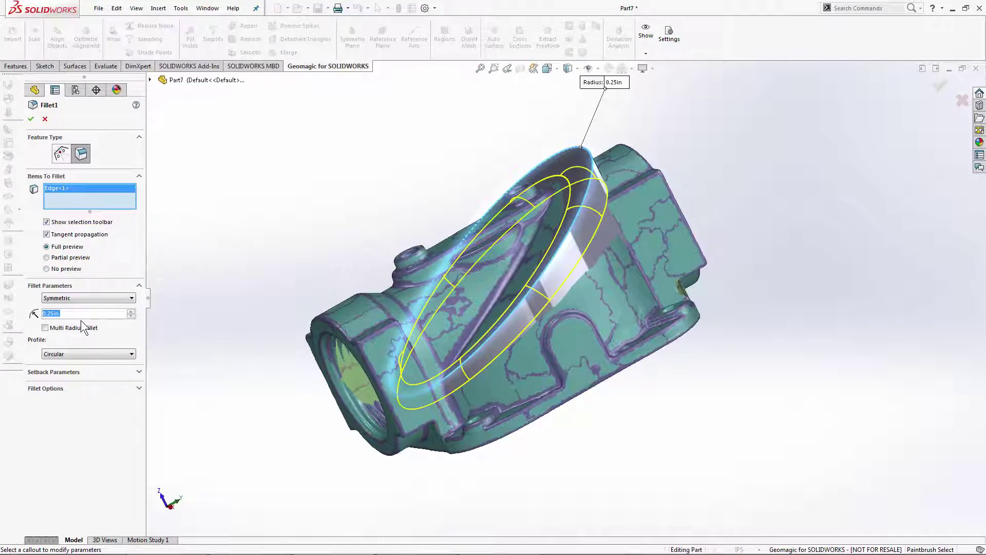
key(BackSpace)
text(0.3)
key(Return)
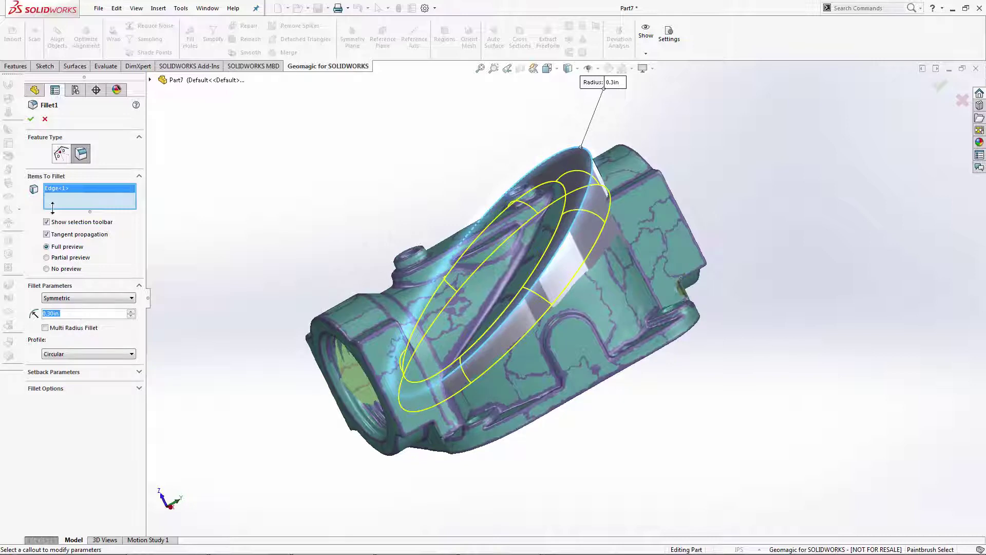
click(31, 118)
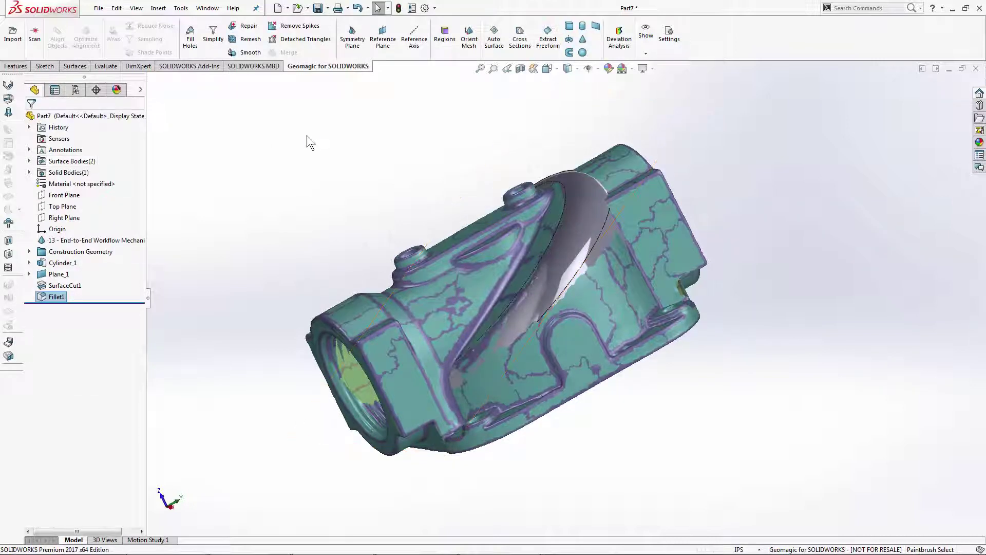
Step: Rerun the deviation analysis on the body with the 0.3 in fillet, inspect the rounded edge, and close it
middle_drag(307, 136, 309, 189)
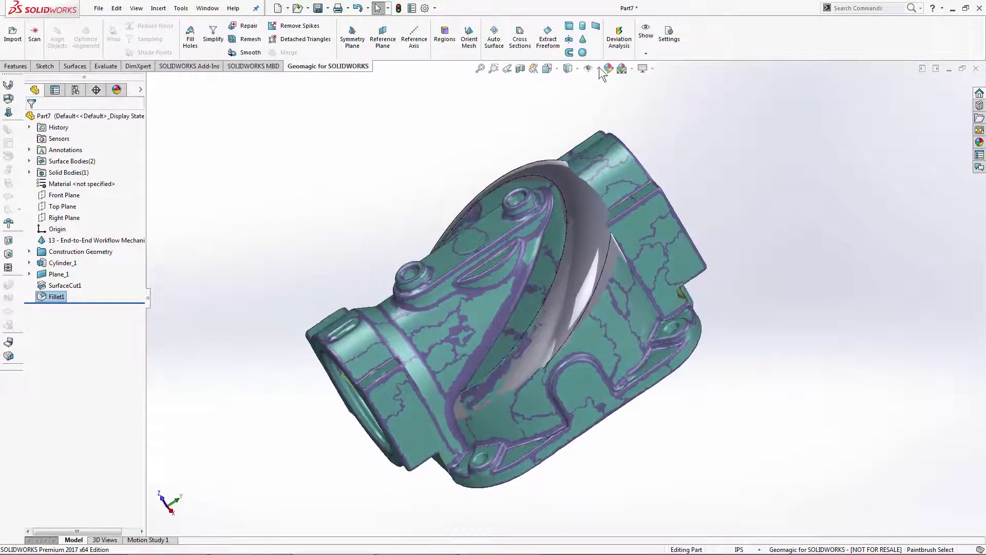
click(619, 39)
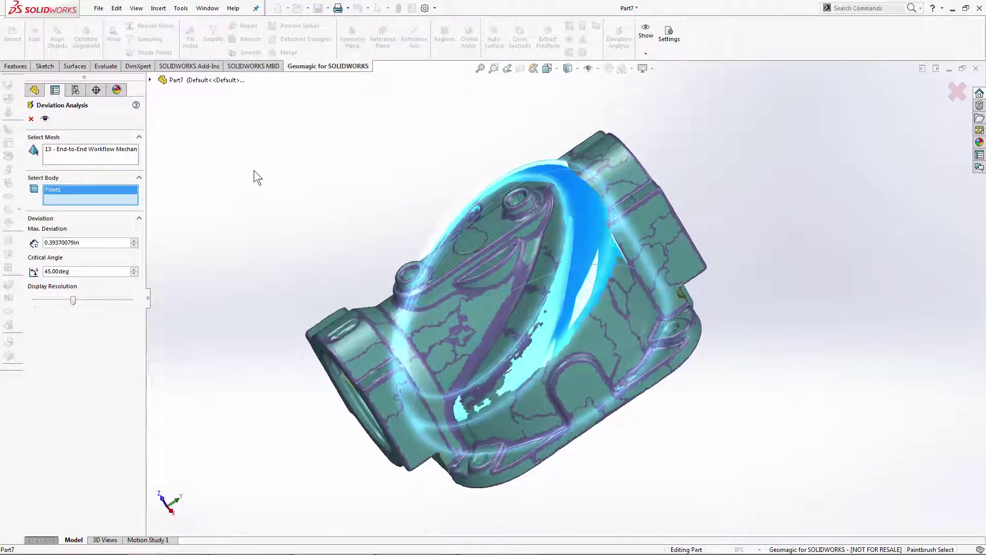
click(45, 119)
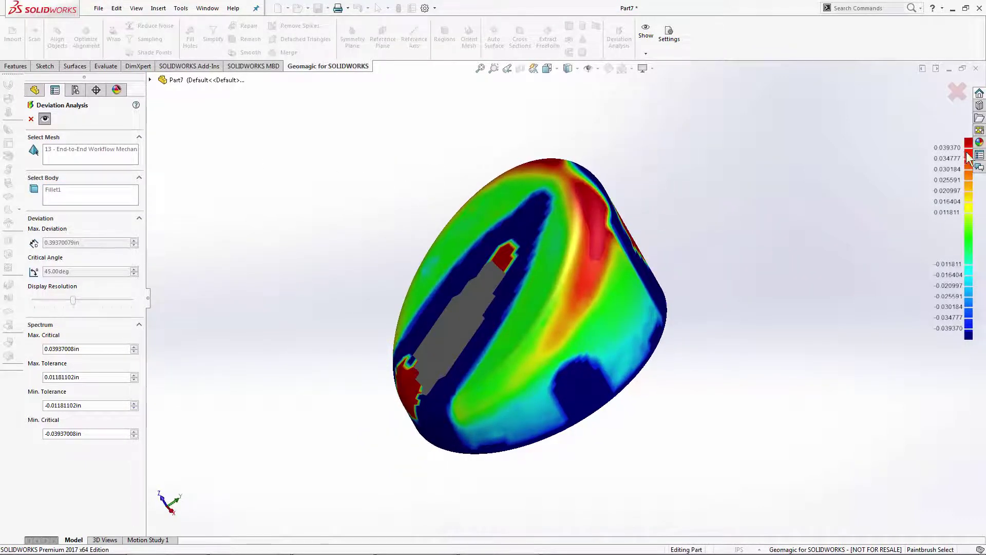
middle_drag(816, 178, 781, 192)
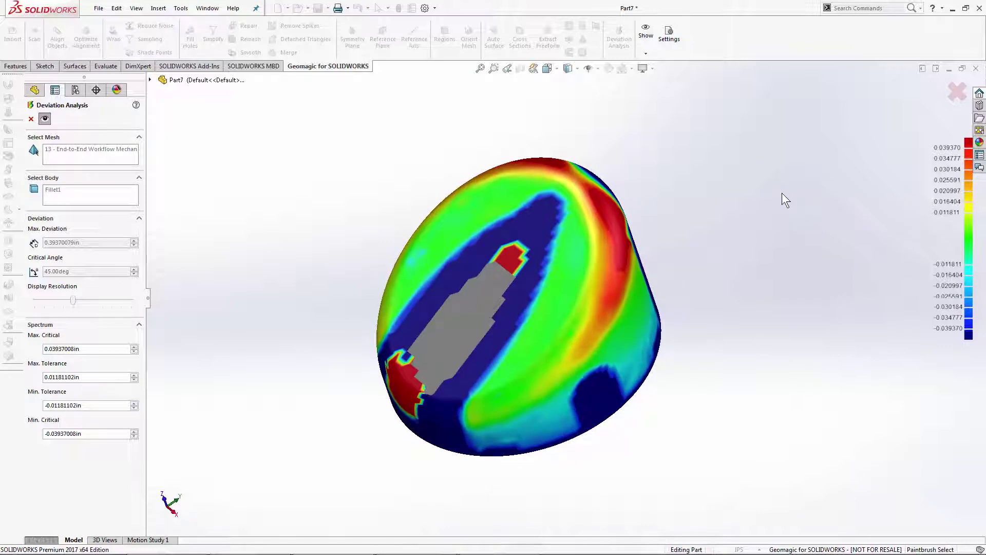
click(32, 118)
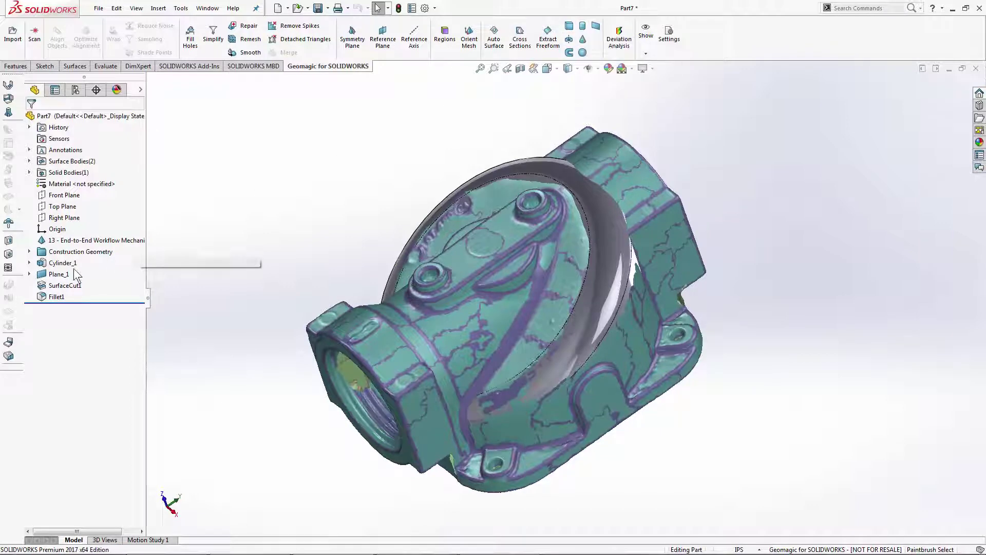
Step: Set the radius of the cylinder's sloped-edge fillet to 0.34 in
right_click(53, 297)
click(60, 267)
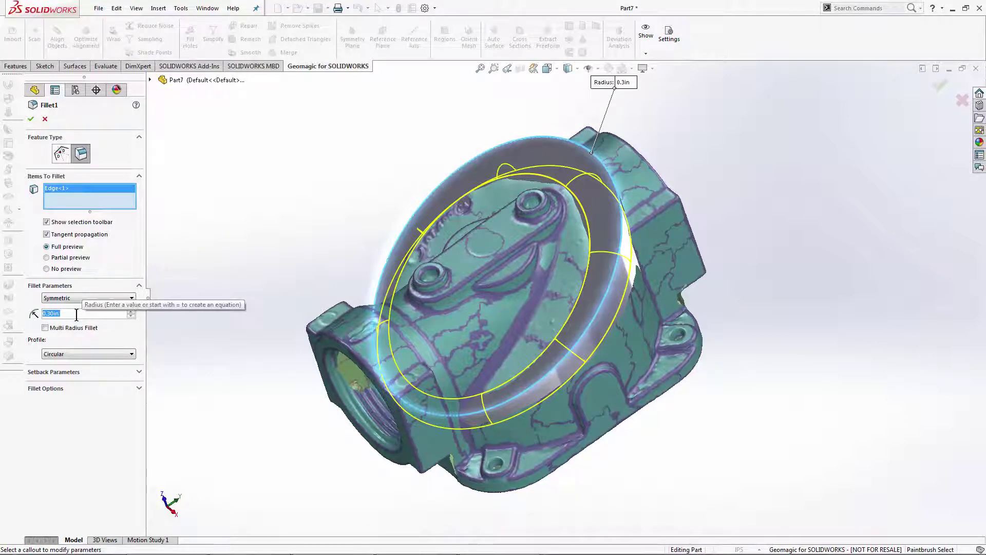
text(.3)
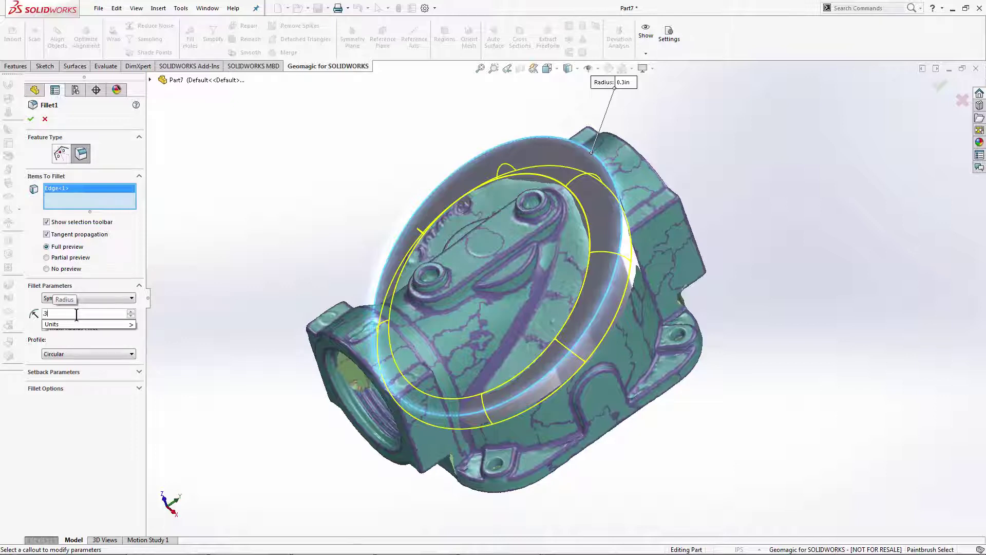
text(4)
key(Return)
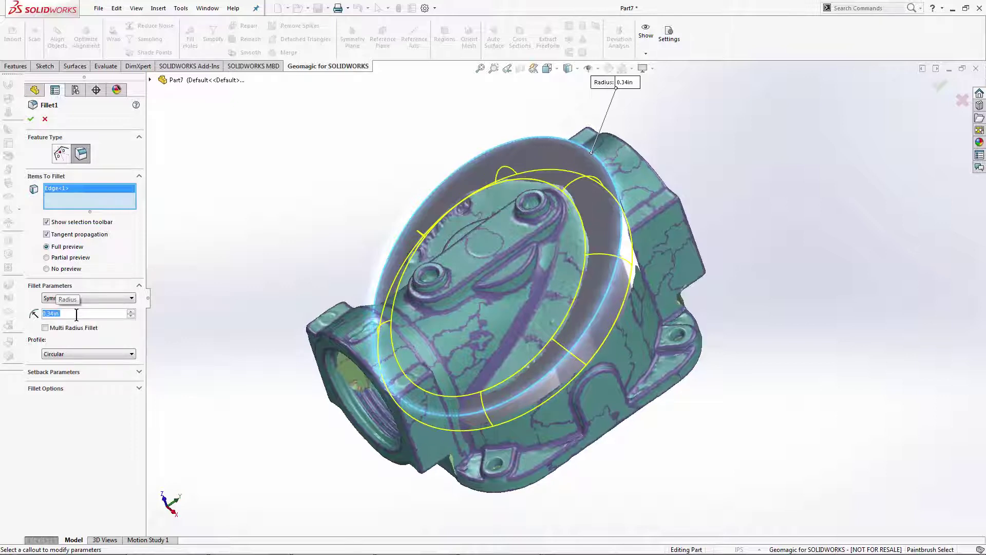
click(29, 120)
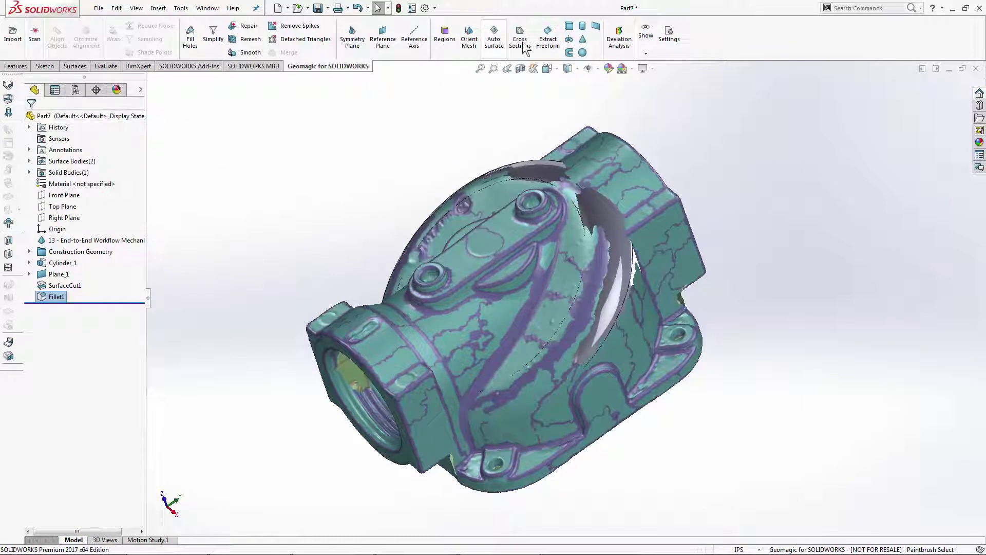
Step: Compare the body with the 0.34 in fillet against the scanned mesh using Deviation Analysis, inspect the rounded edge, and close it
click(618, 39)
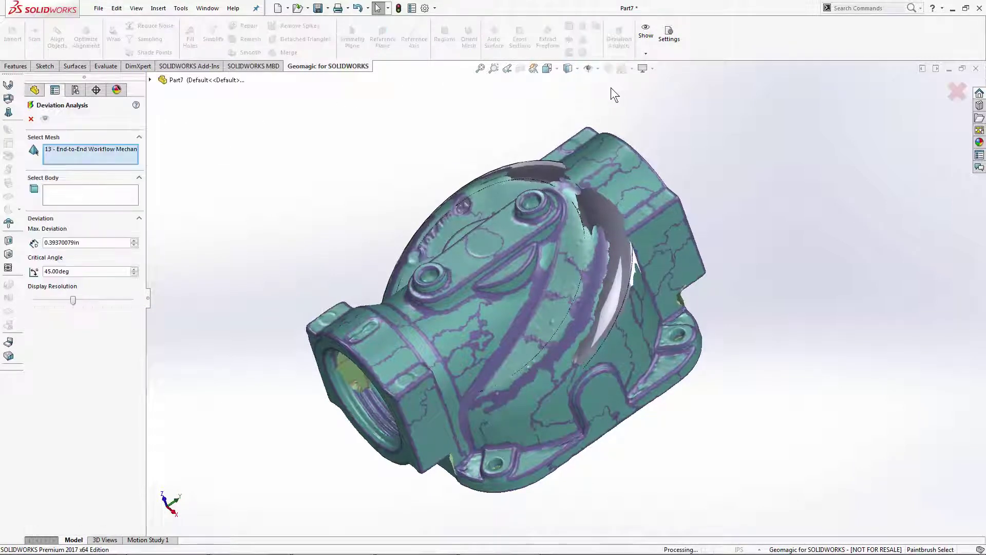
click(96, 197)
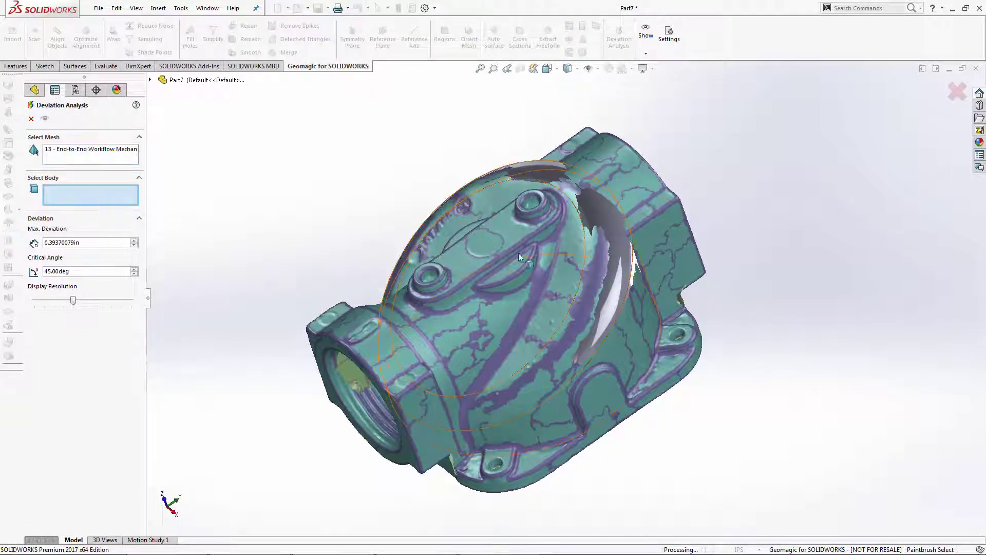
click(548, 260)
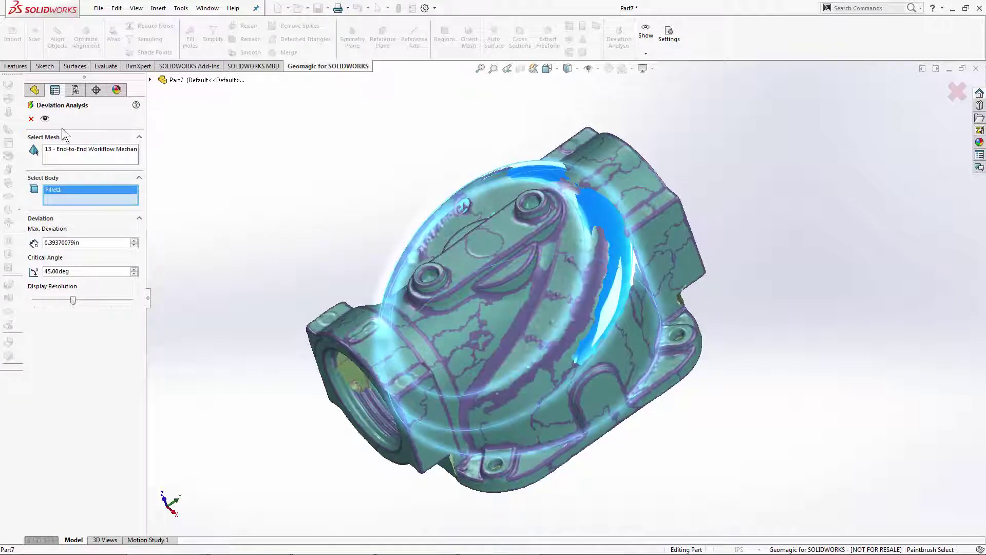
click(45, 119)
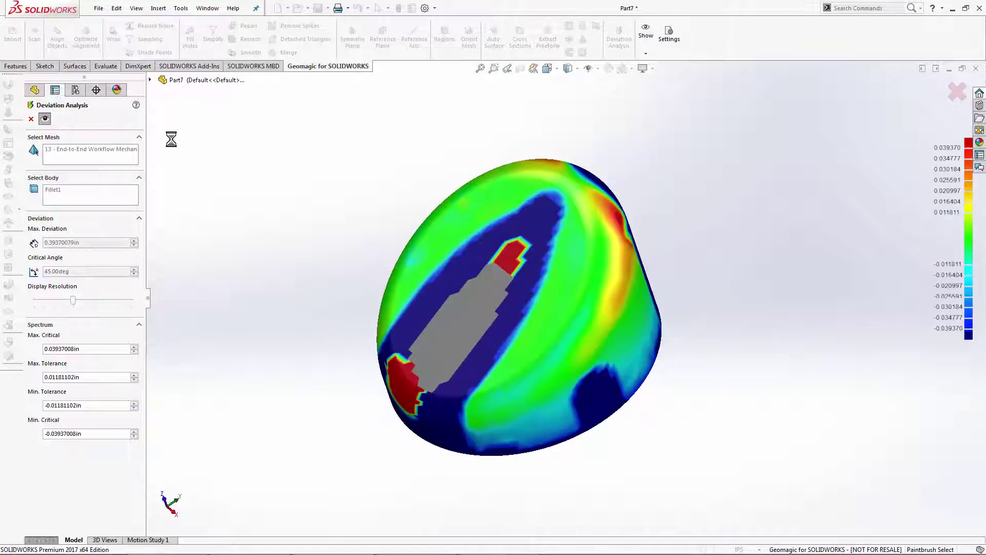
middle_drag(284, 209, 332, 142)
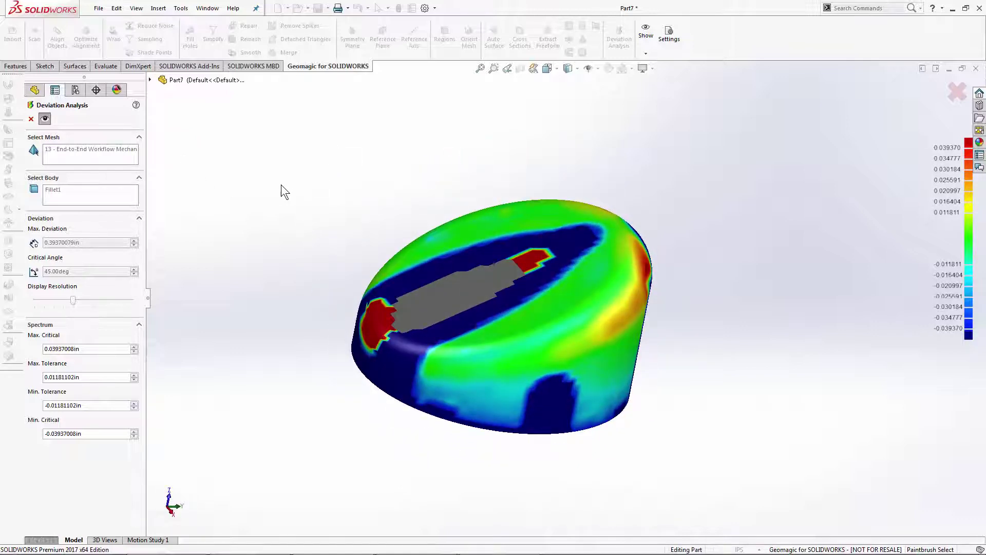
click(31, 119)
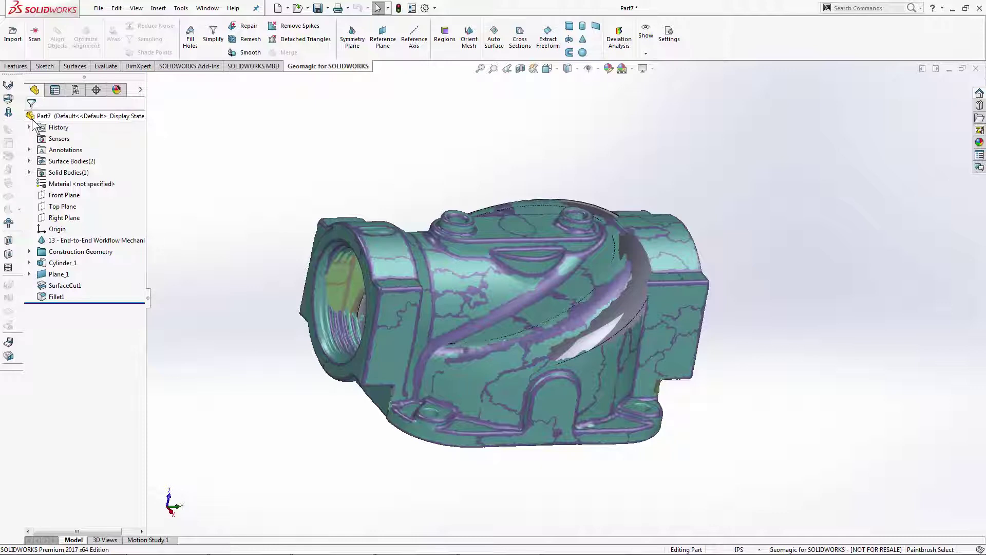
Step: Create one mesh cross section through the base flange, offset 0.05572233 in from the Front Plane with the direction reversed
middle_drag(458, 159, 445, 39)
middle_drag(595, 244, 594, 187)
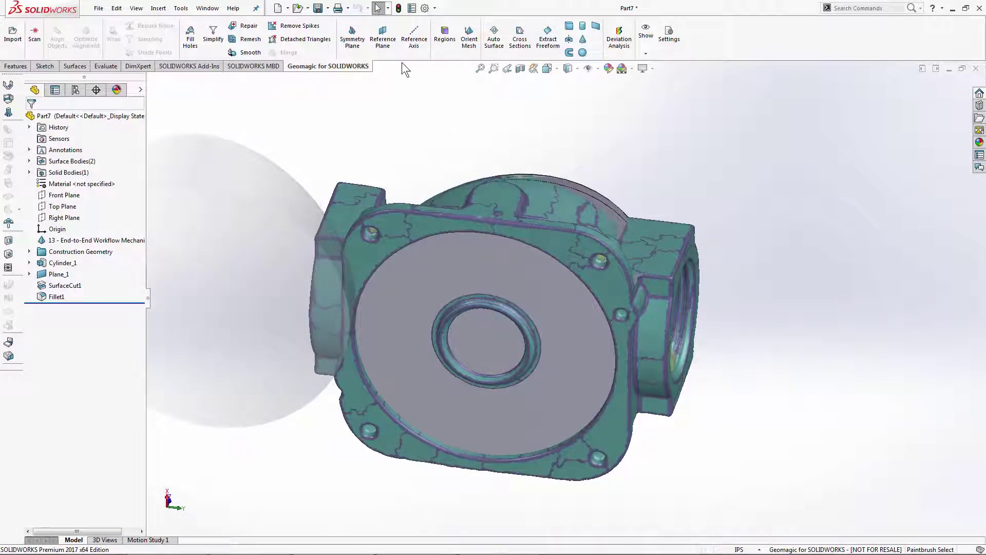
click(514, 42)
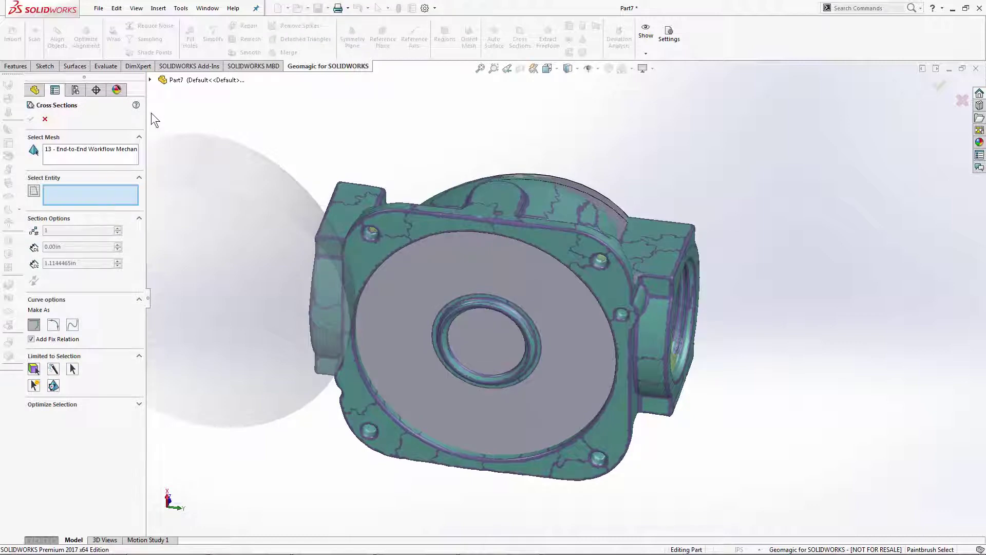
click(151, 80)
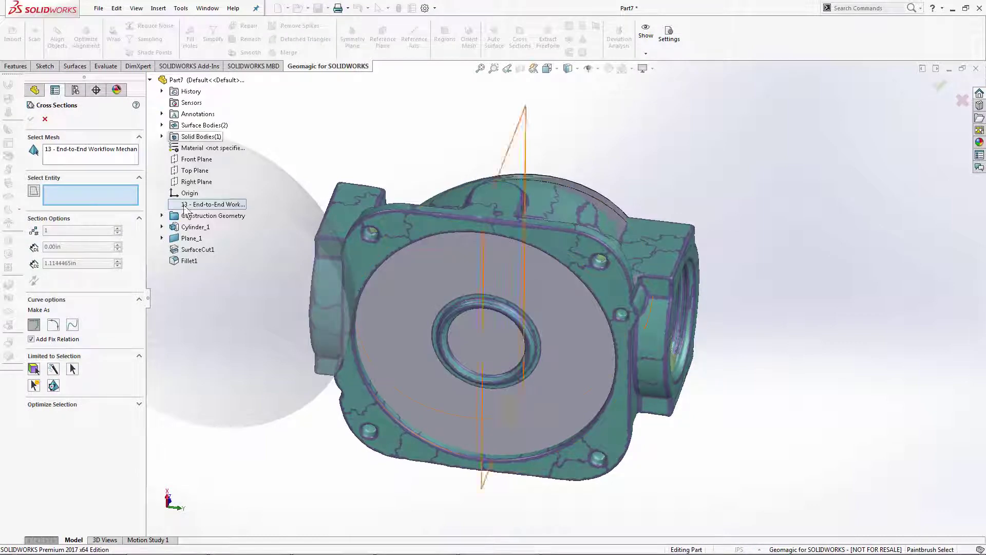
click(189, 162)
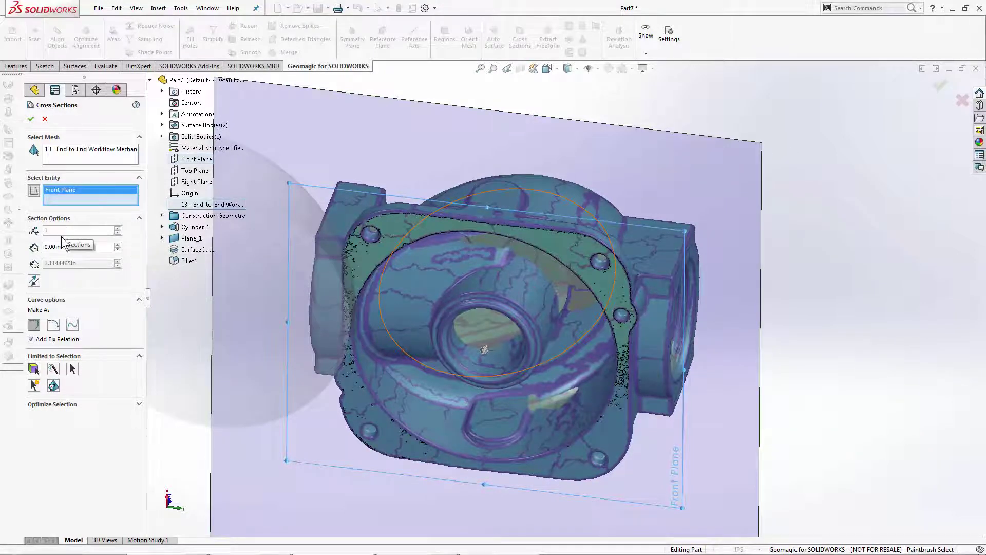
click(118, 244)
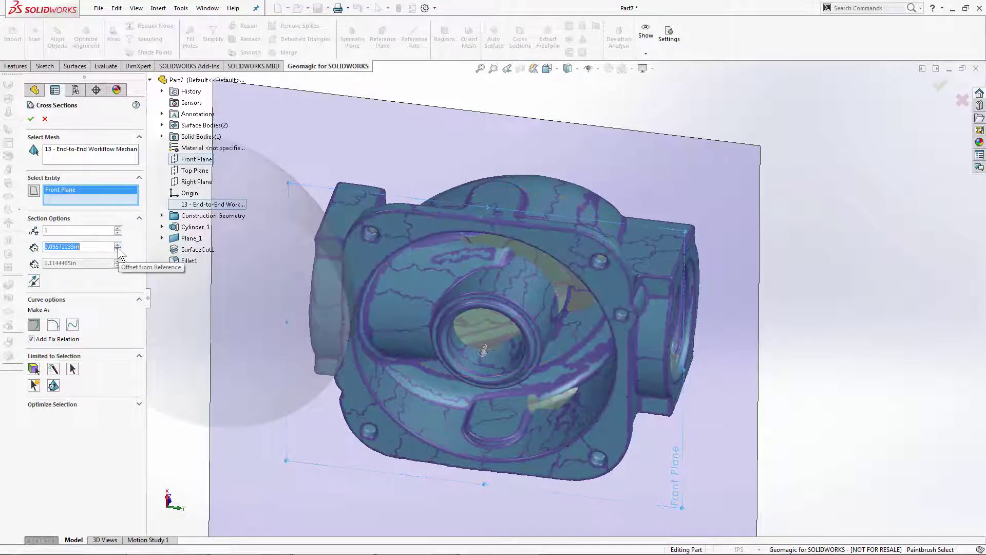
click(34, 280)
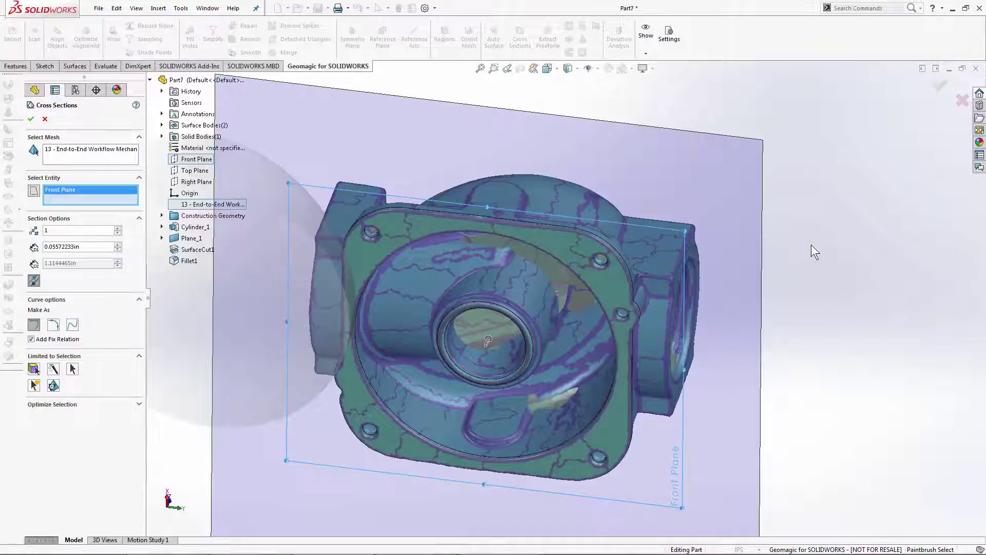
middle_drag(773, 257, 868, 144)
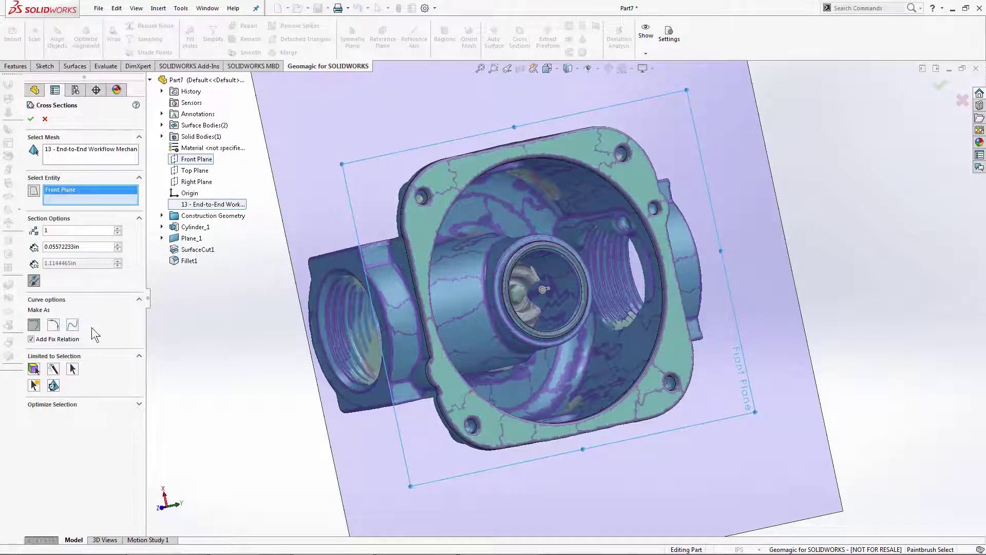
click(30, 120)
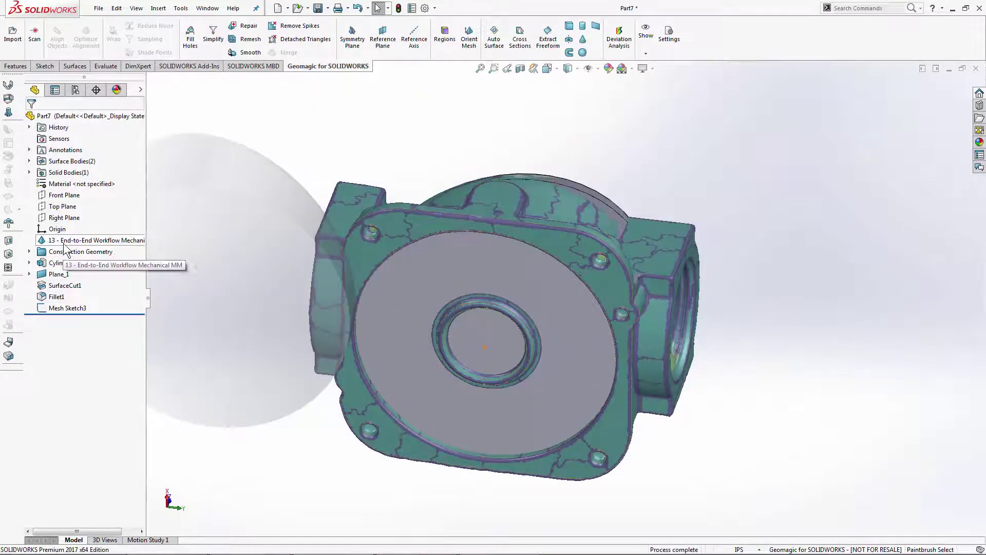
Step: Hide the scanned mesh and the solid body, and open the flange cross-section sketch for editing
right_click(62, 242)
click(74, 229)
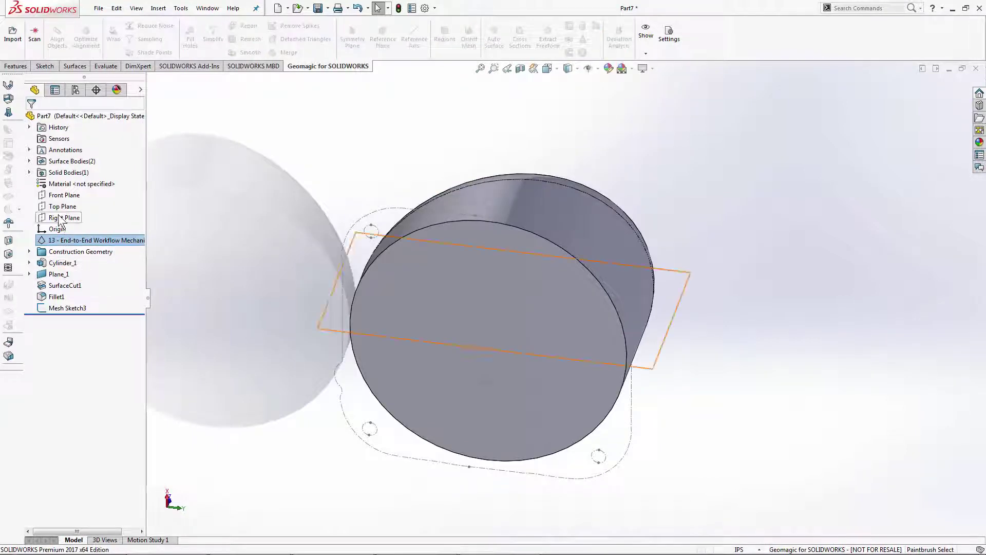
right_click(55, 174)
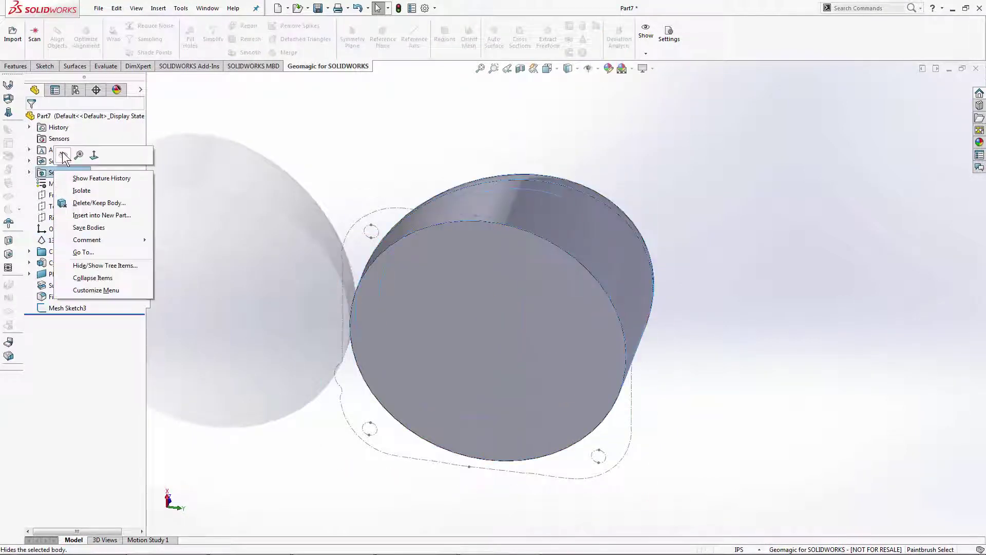
click(63, 154)
right_click(65, 307)
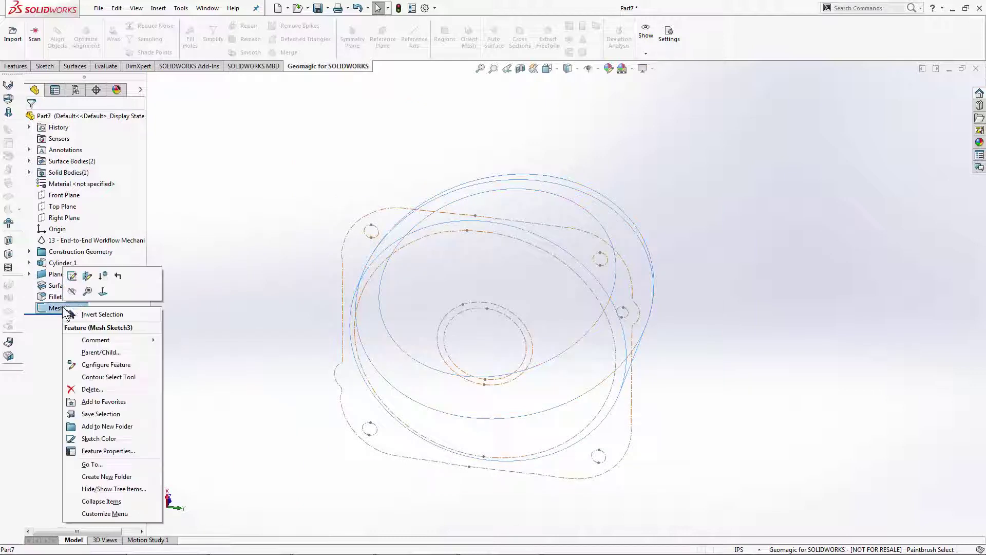
click(73, 277)
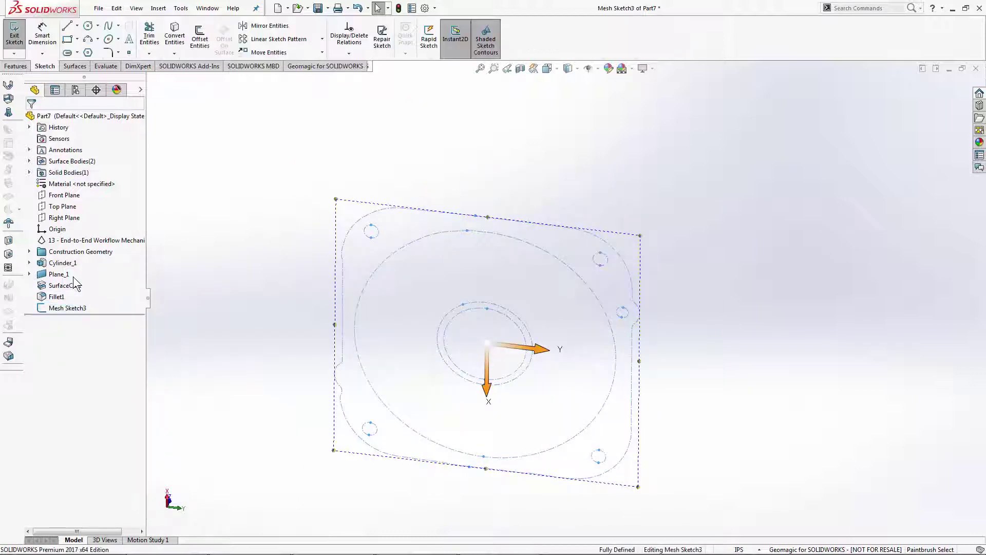
Step: Sketch a corner rectangle about 4.01 by 3.45 in around the flange cross section, viewed square to the sketch plane
click(556, 70)
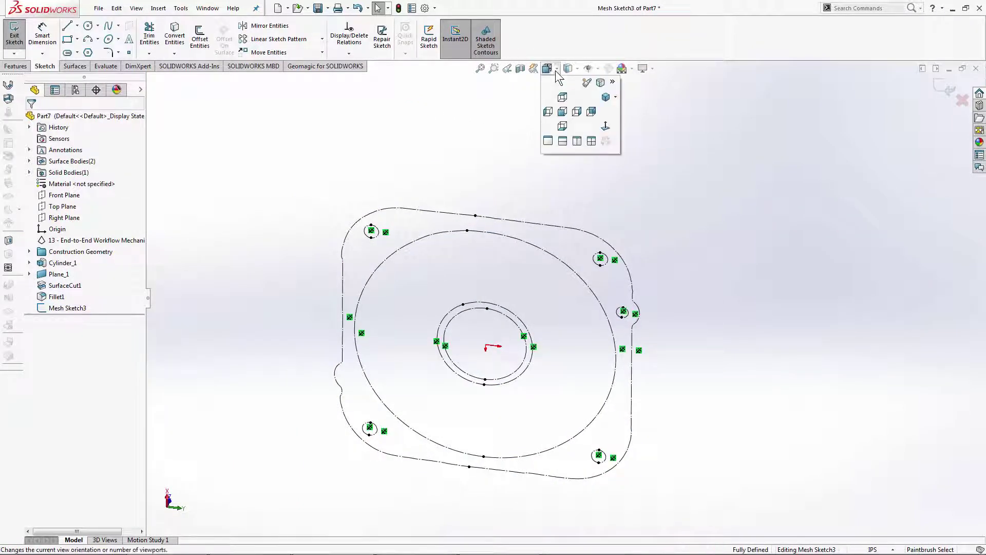
click(595, 116)
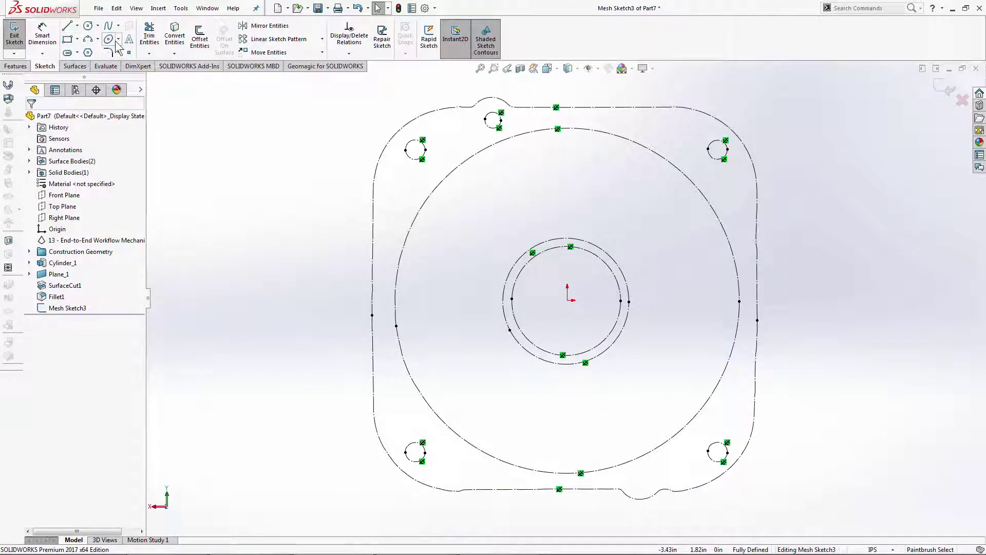
click(67, 40)
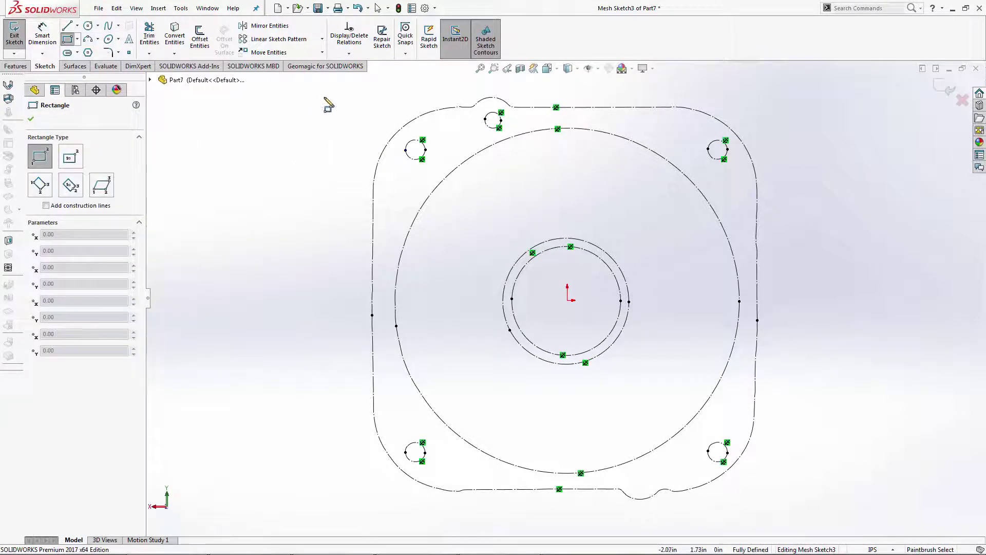
drag(323, 96, 351, 141)
mouse_move(456, 238)
mouse_down()
mouse_move(627, 390)
mouse_move(796, 504)
mouse_up()
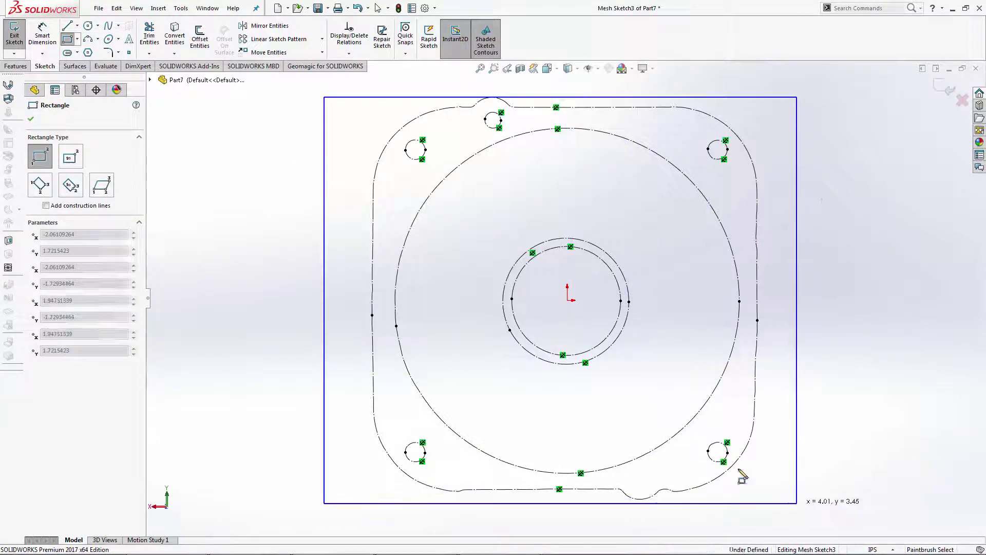
click(29, 118)
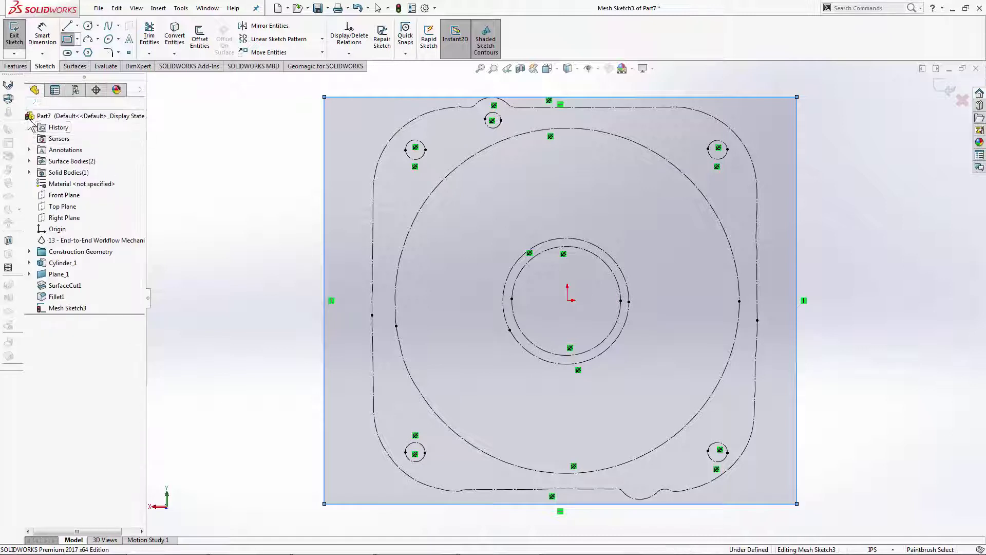
Step: Move the rectangle's four sides onto the straight outer edges of the flange cross section
drag(325, 318, 375, 318)
click(904, 214)
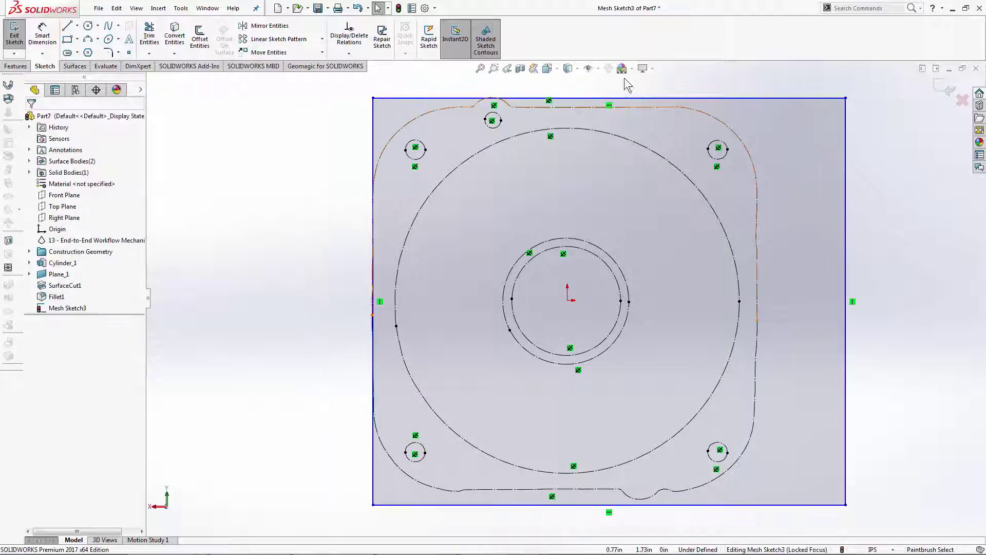
drag(620, 99, 624, 112)
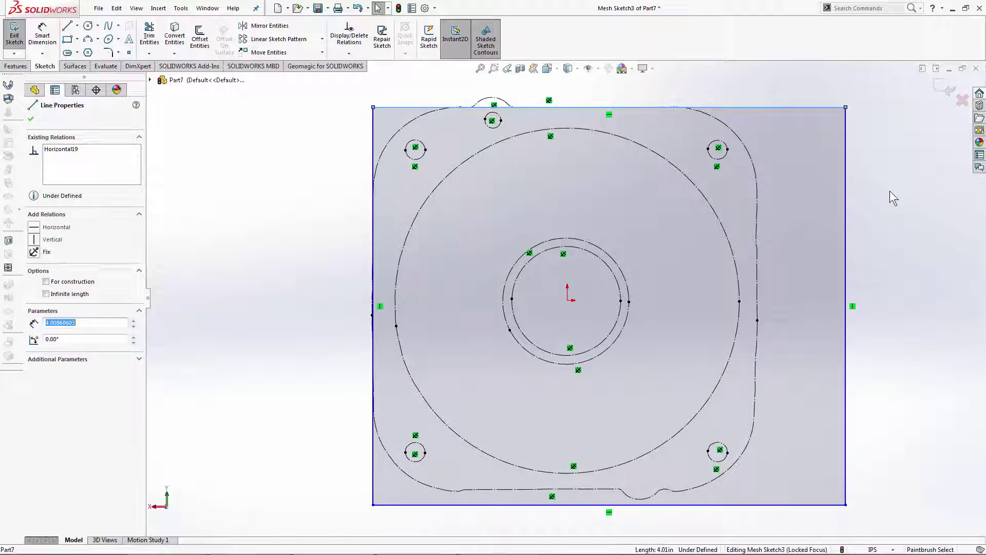
click(889, 196)
drag(845, 264, 759, 326)
click(527, 532)
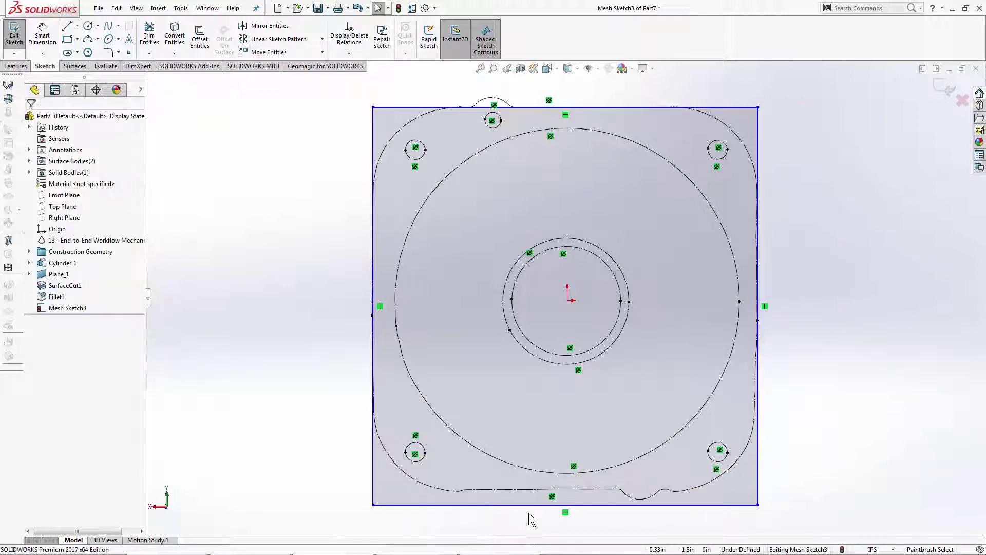
drag(535, 505, 538, 493)
drag(659, 406, 662, 401)
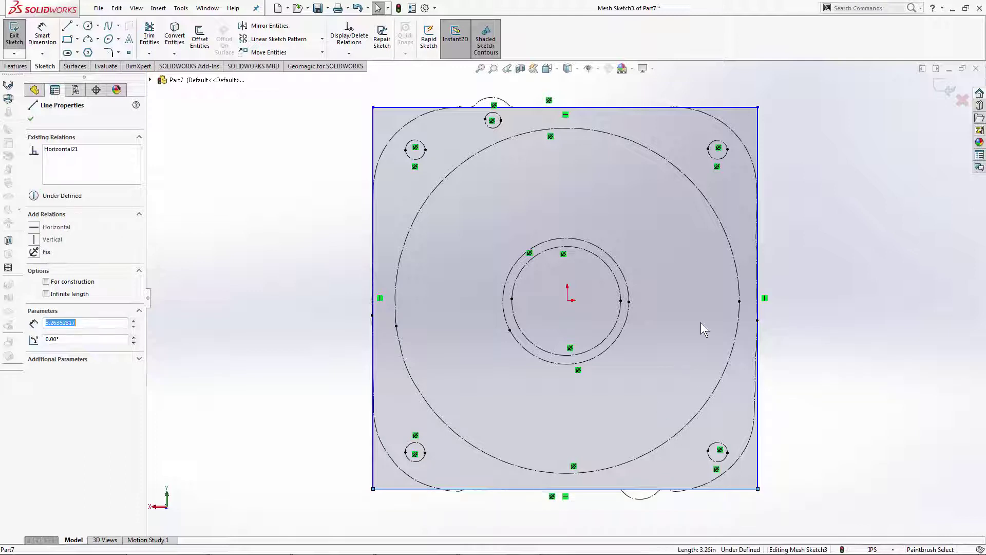
click(852, 297)
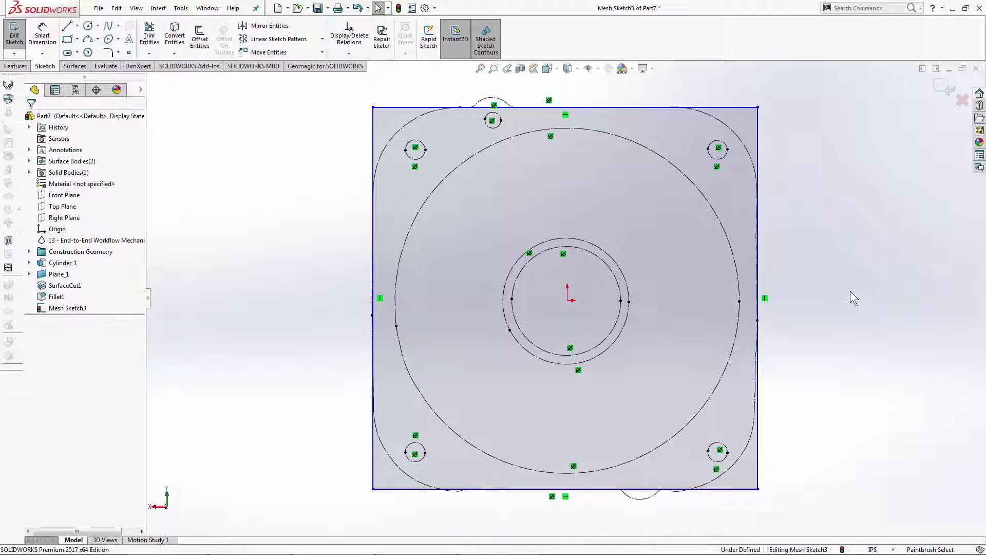
Step: Dimension the horizontal distance between the rectangle's vertical sides and set it to 3.25 in
click(42, 35)
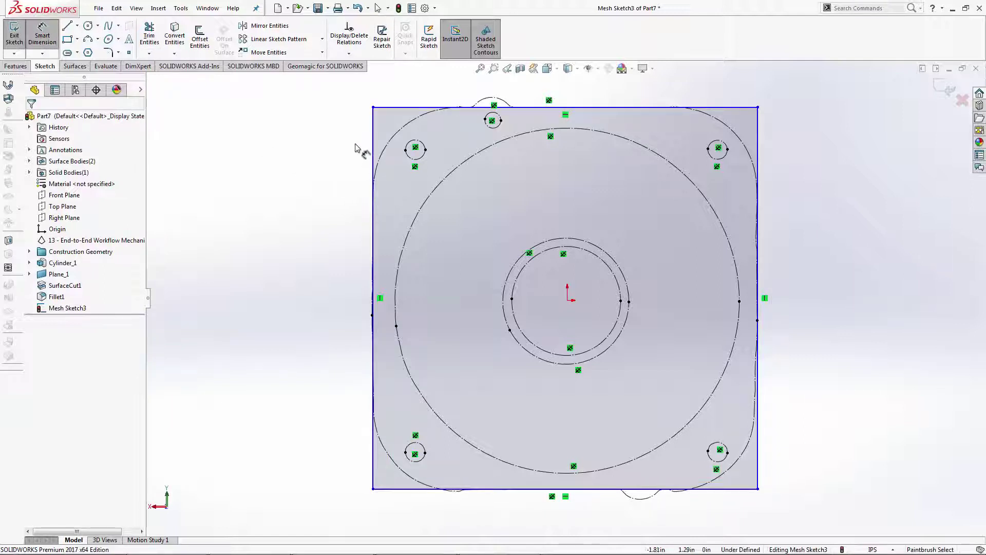
click(373, 137)
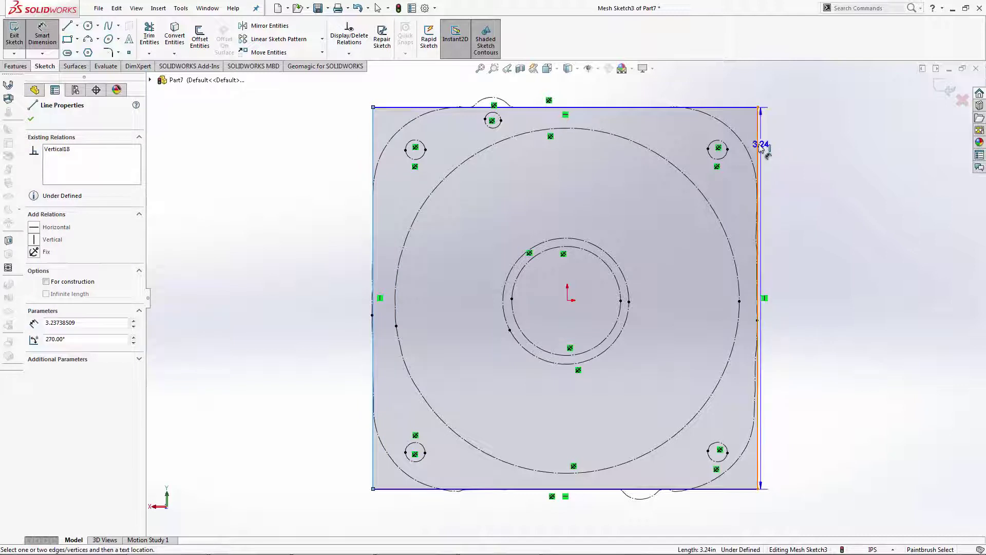
click(756, 146)
click(629, 87)
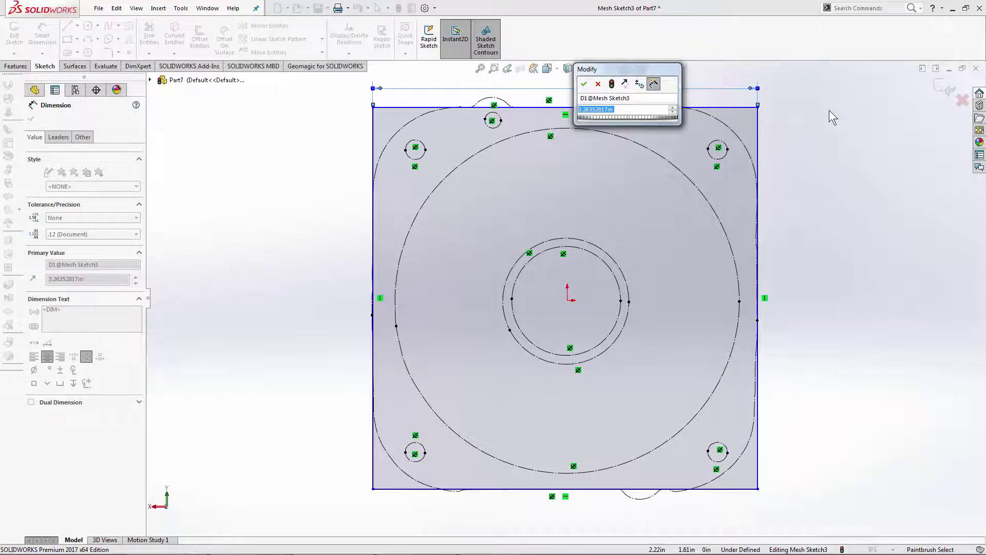
text(3.25)
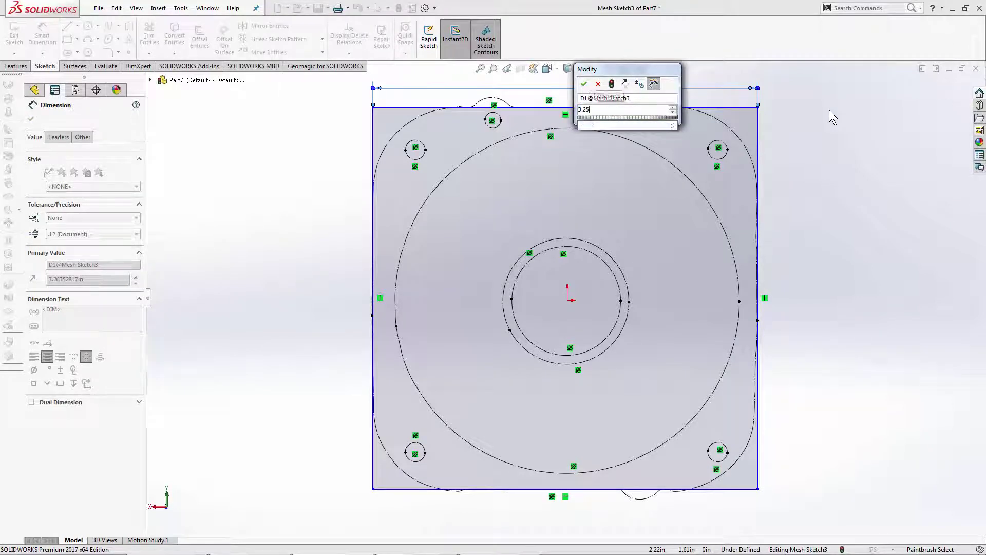
key(Return)
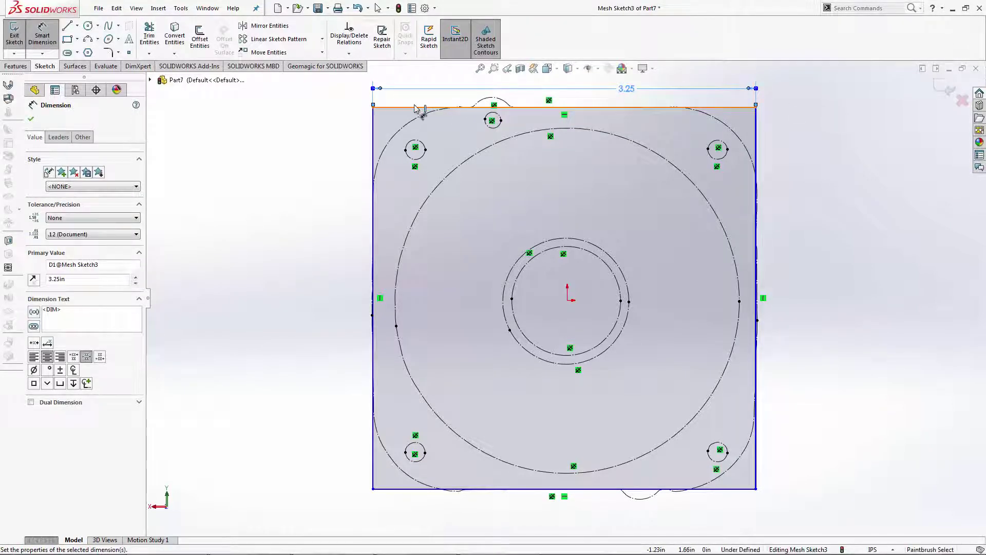
Step: Dimension the vertical distance between the rectangle's horizontal sides as 3.25 in and finish editing the sketch
click(414, 107)
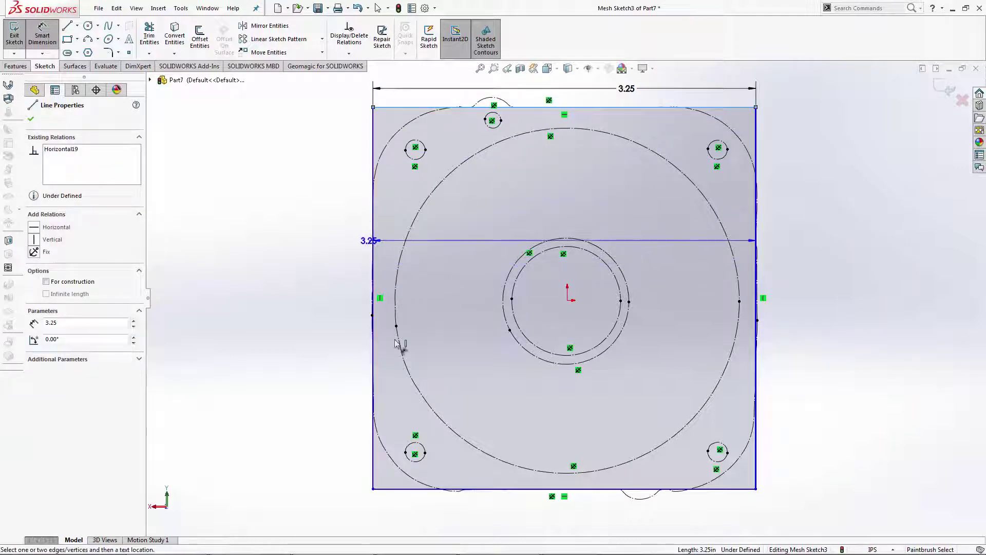
click(409, 487)
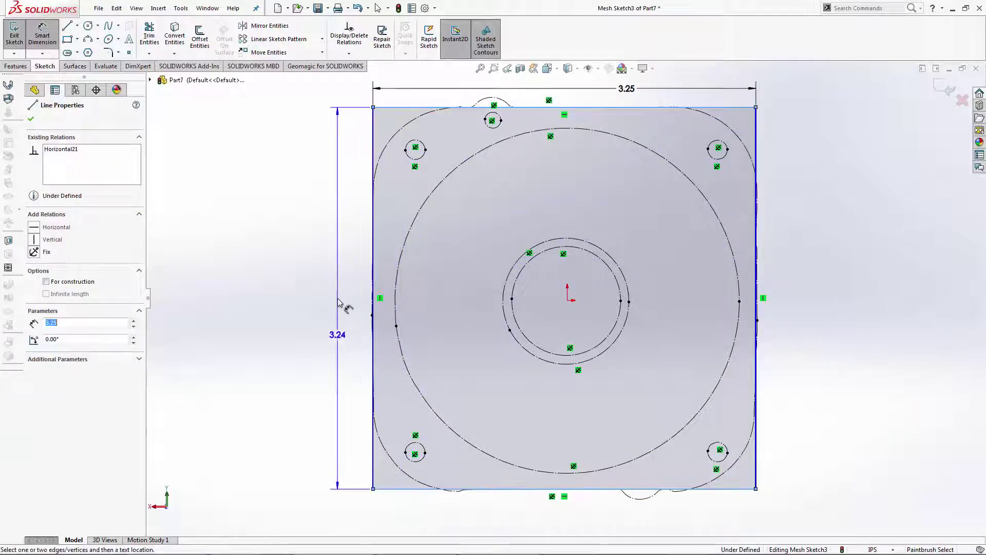
click(339, 273)
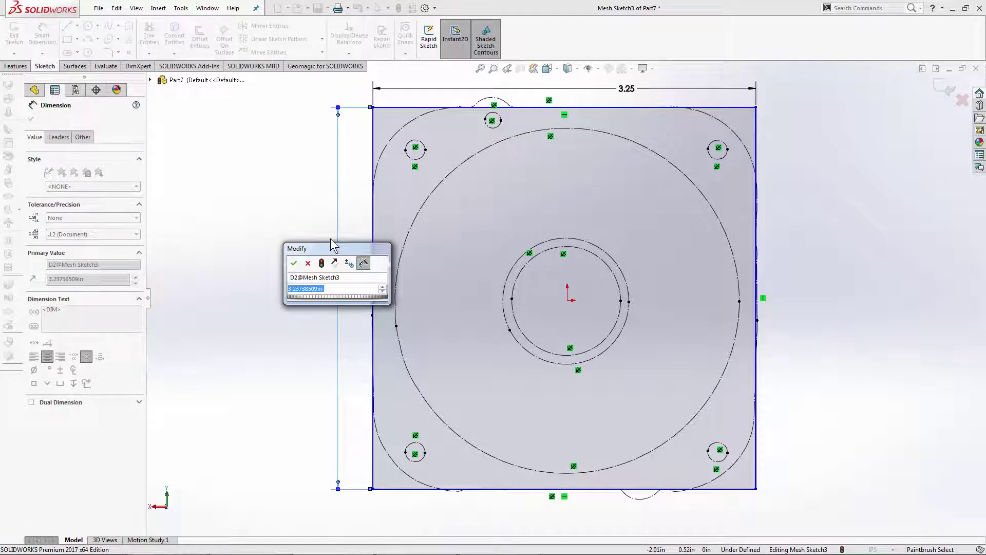
text(3.25)
key(Return)
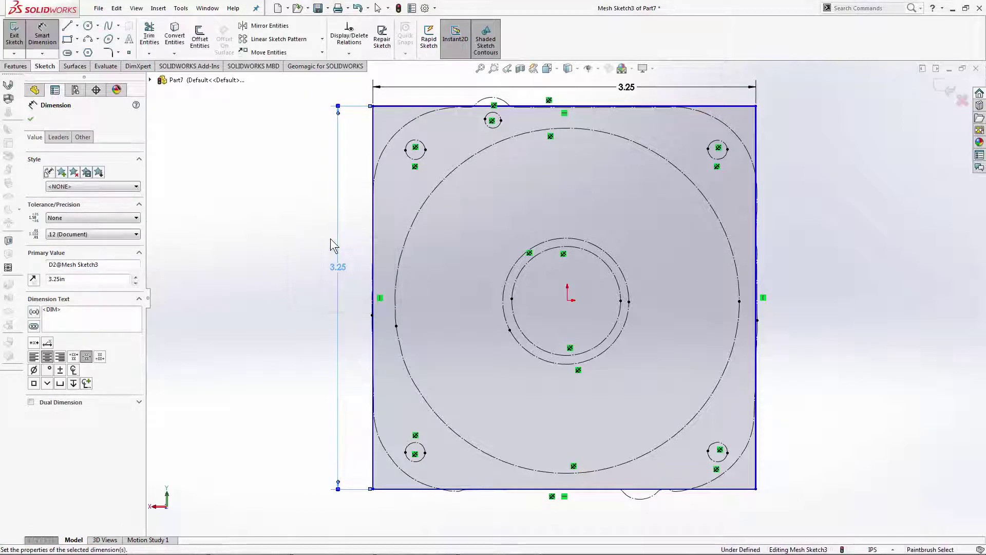
click(217, 246)
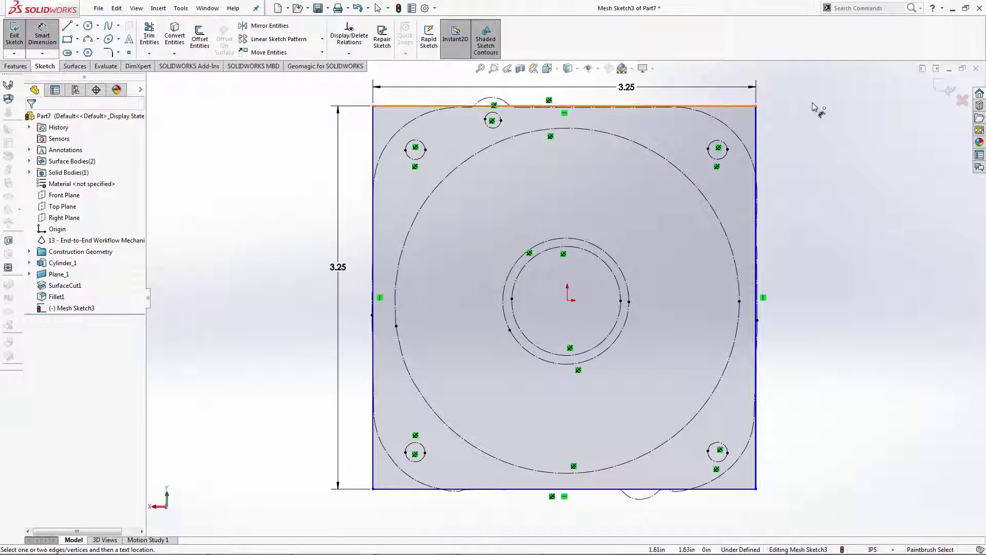
click(938, 90)
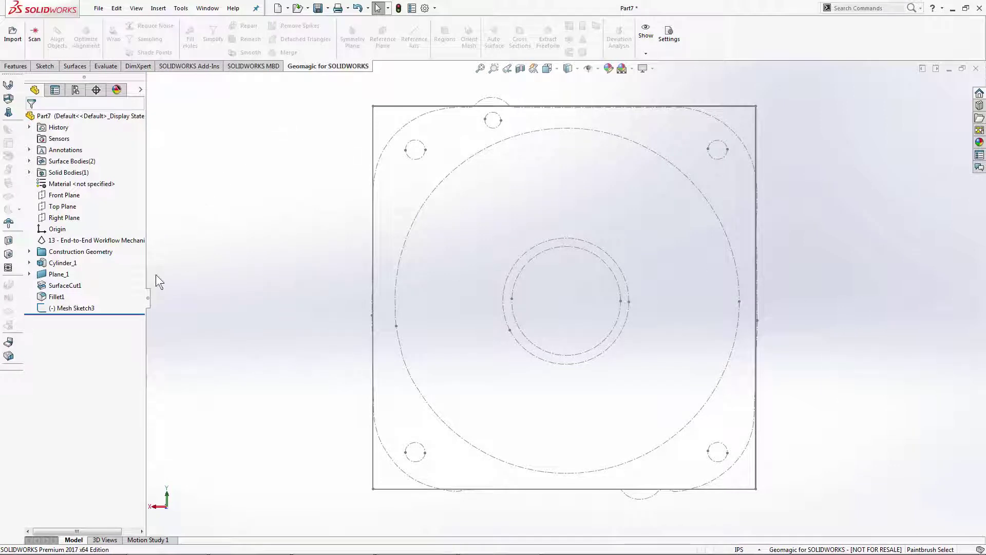
click(15, 66)
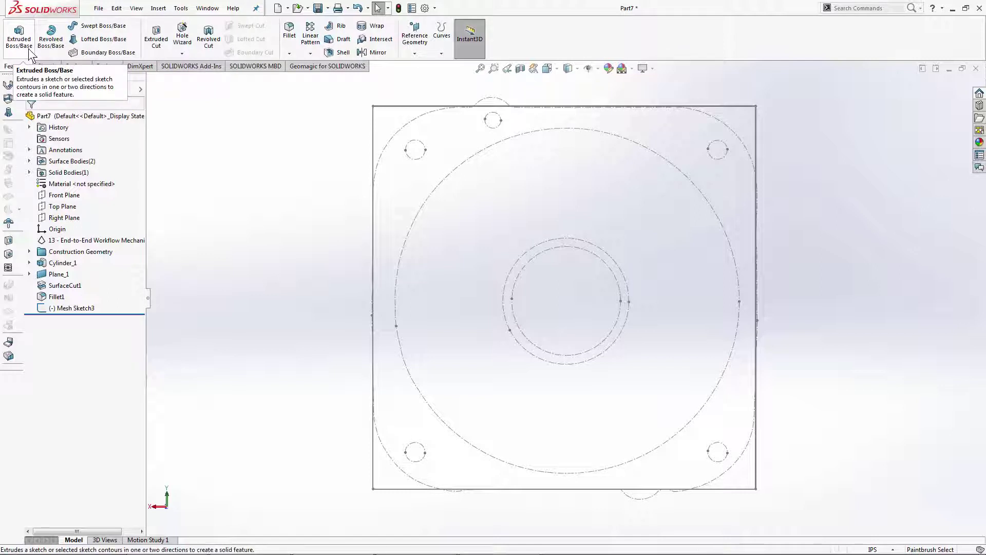
click(29, 48)
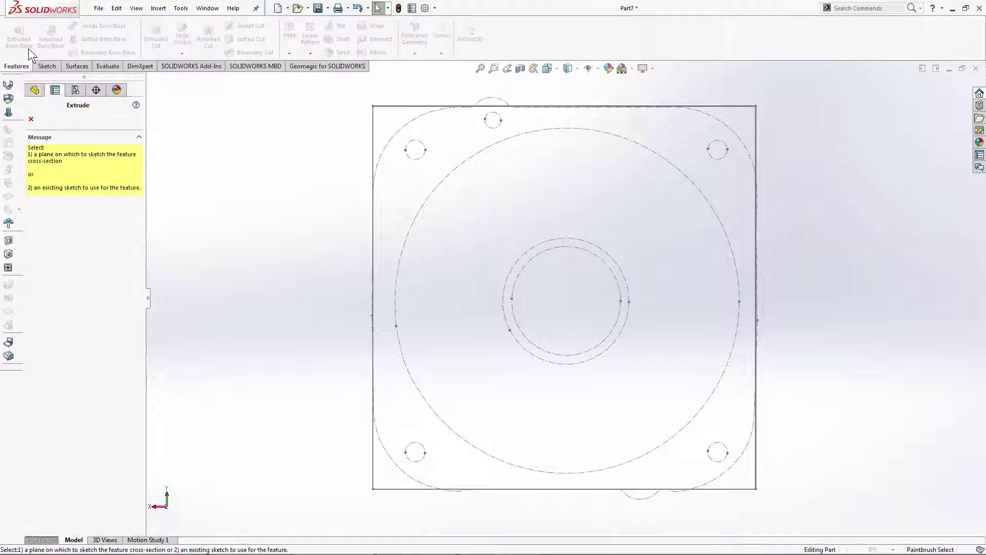
click(373, 117)
mouse_move(595, 97)
middle_down()
mouse_move(515, 110)
mouse_move(478, 98)
middle_up()
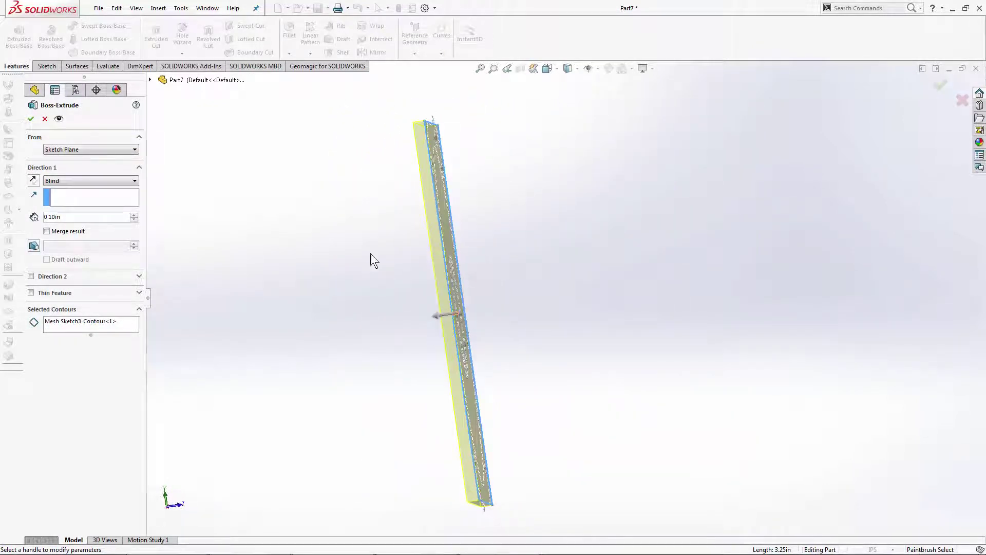
click(149, 80)
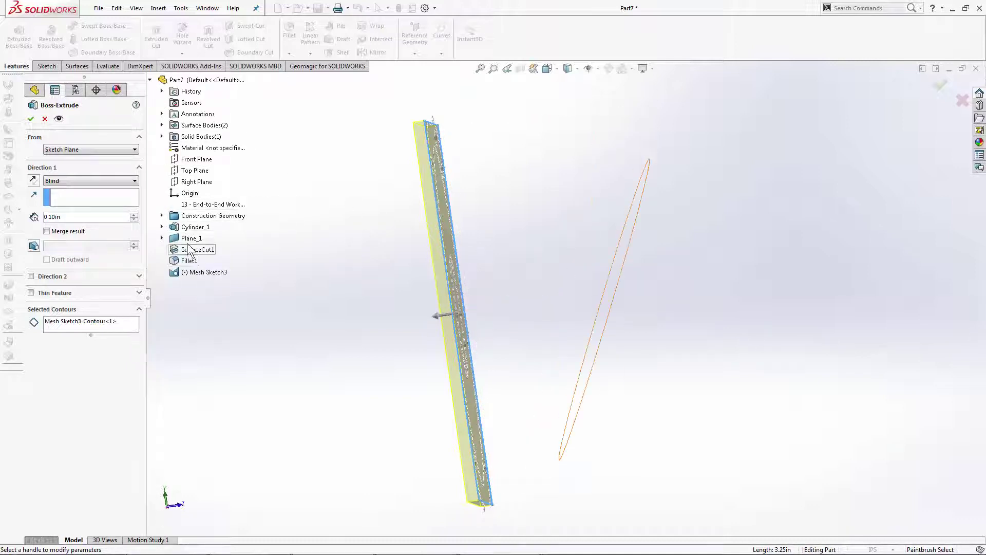
right_click(190, 205)
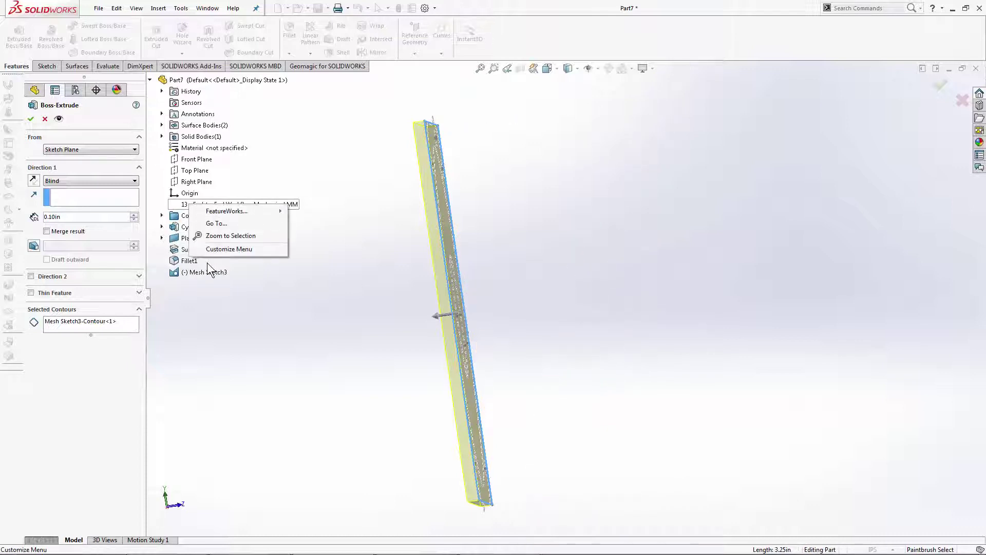
click(51, 121)
click(44, 118)
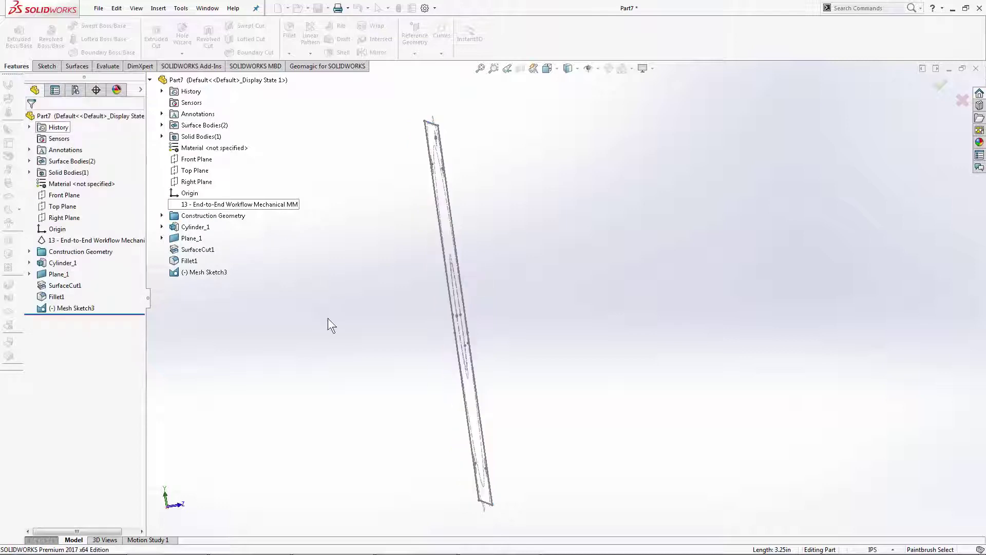
Step: Show the scanned mesh and the solid body, and orient the view toward the flange's side
right_click(66, 240)
click(67, 227)
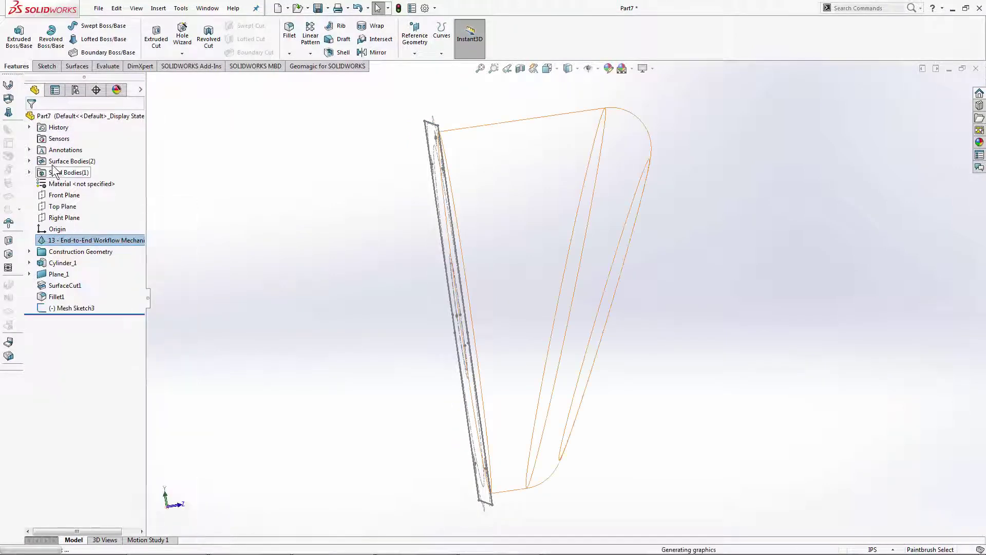
right_click(57, 175)
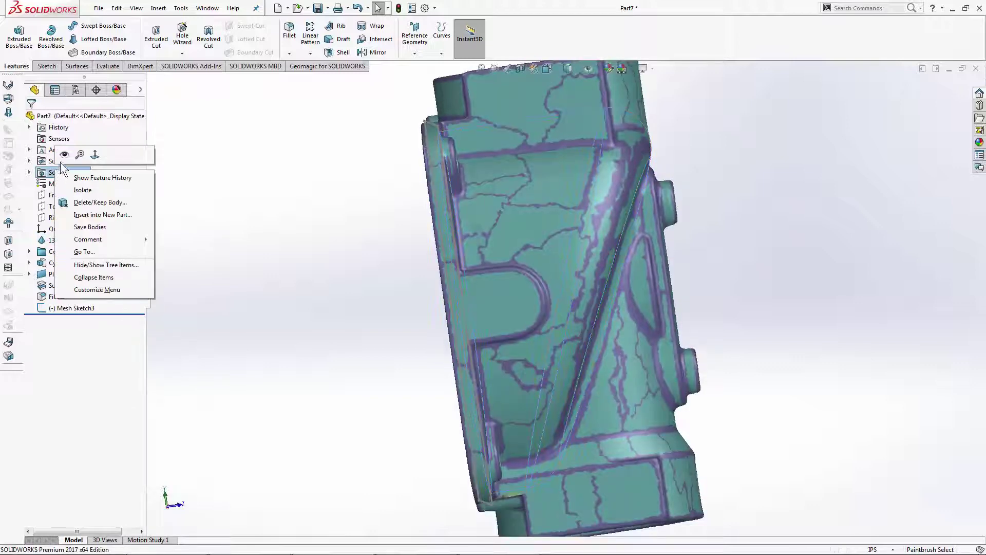
click(60, 152)
middle_drag(260, 280, 313, 261)
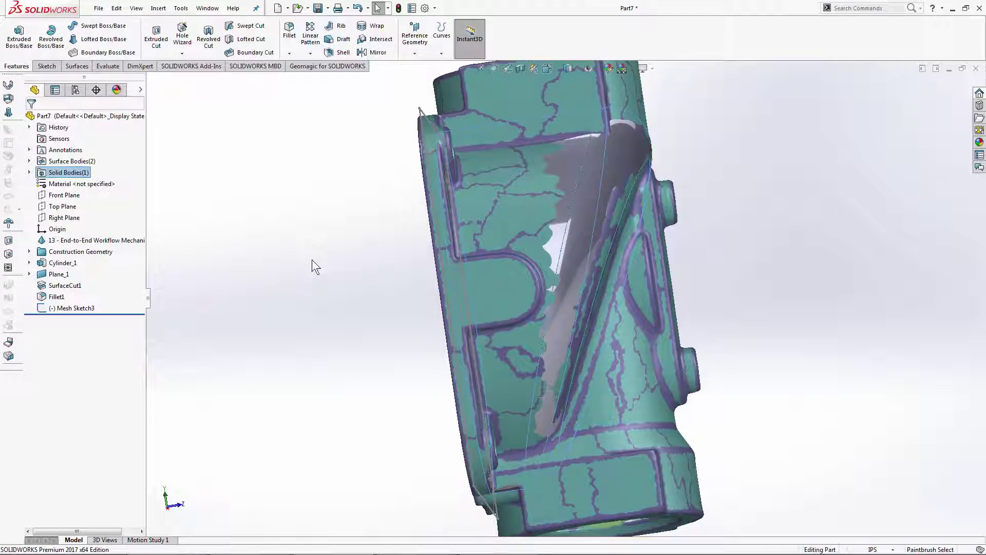
Step: Set up a boss extrusion of the square flange sketch that runs up to the Front Plane in its first direction
click(19, 38)
click(424, 122)
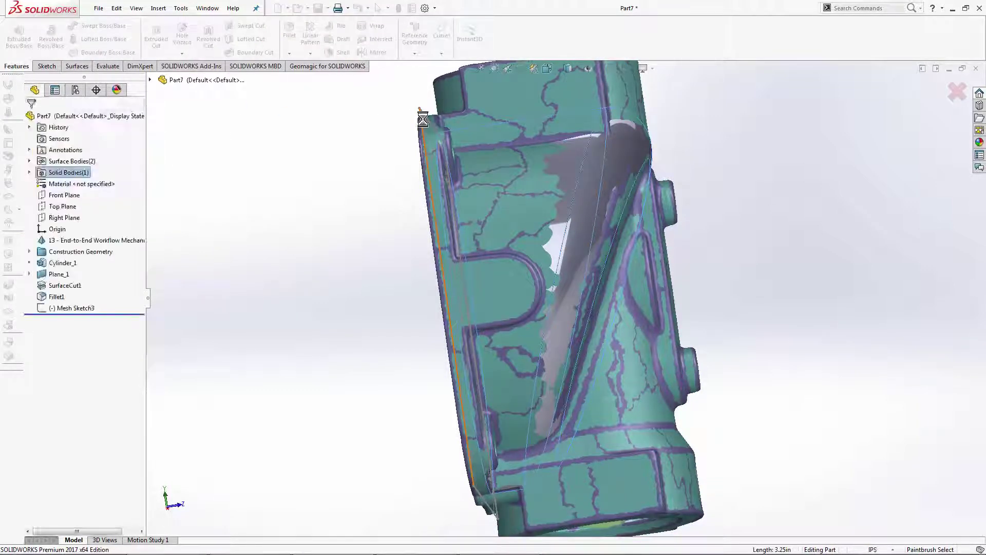
middle_drag(292, 201, 294, 208)
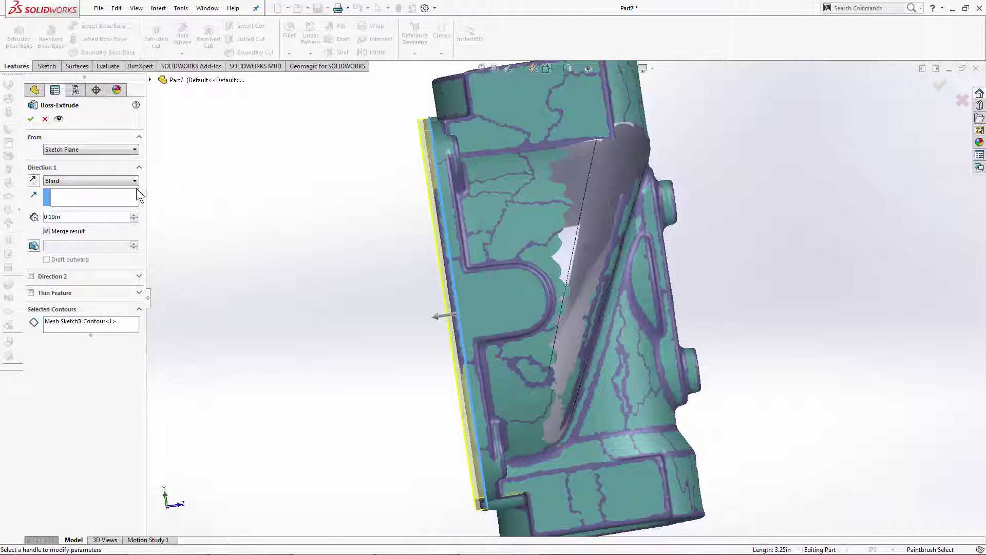
click(76, 182)
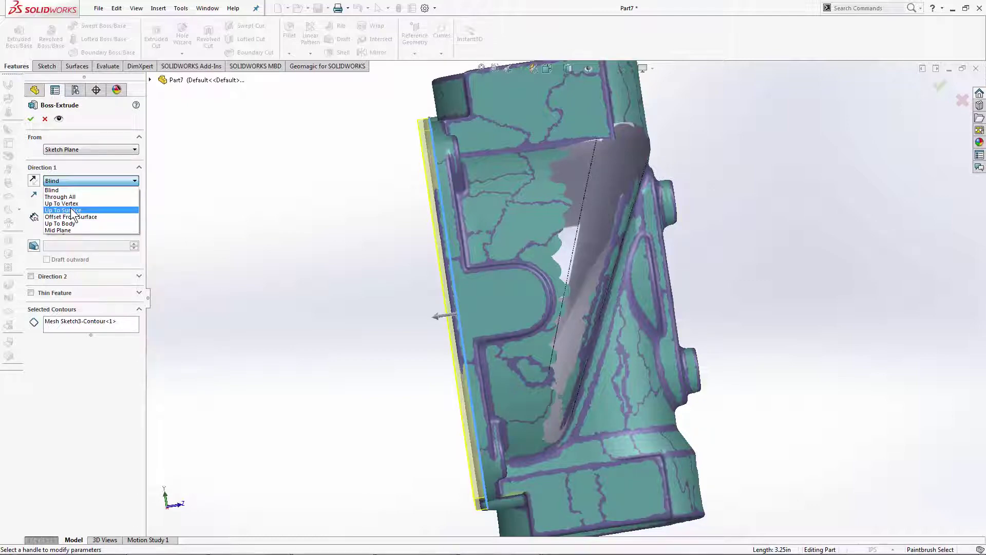
click(71, 210)
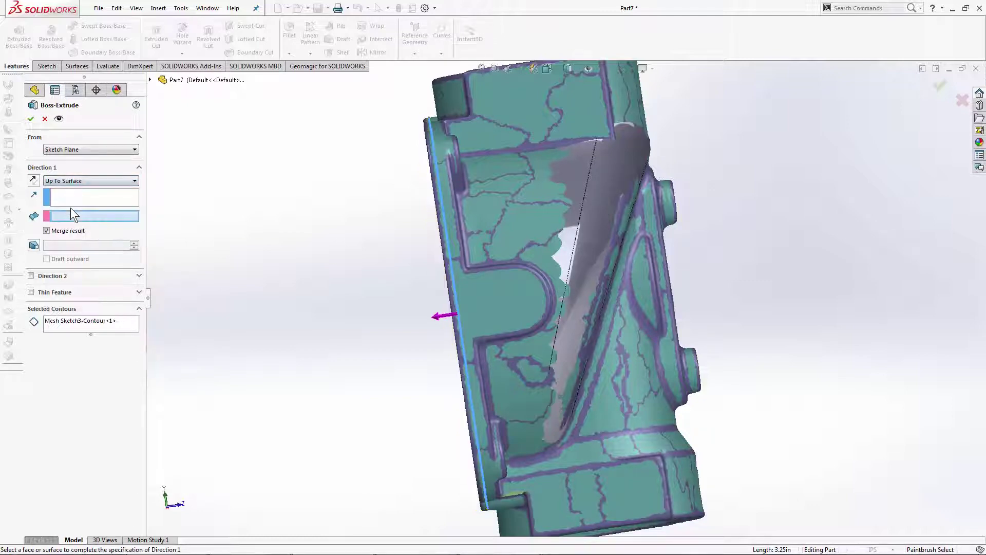
click(151, 80)
click(187, 160)
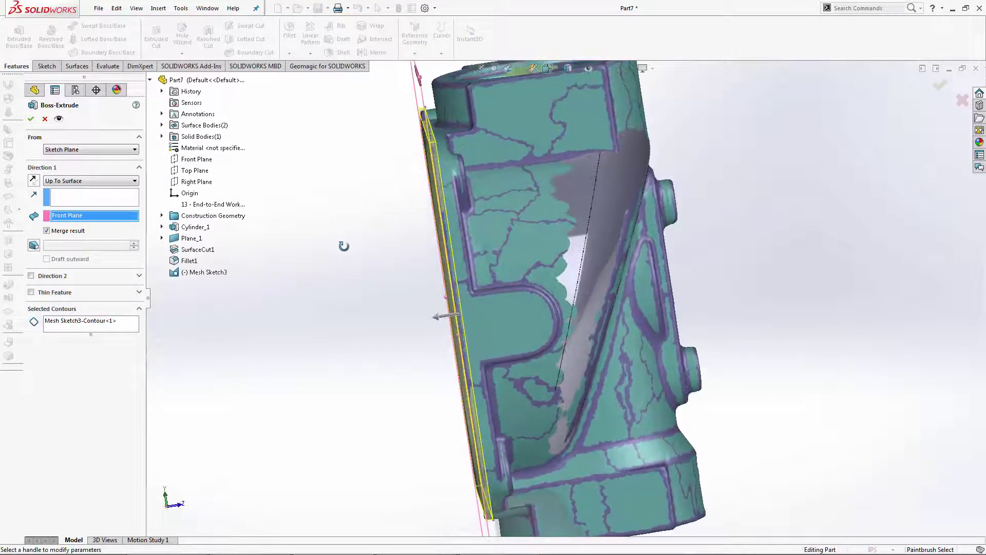
Step: Add a second blind direction 0.125 in deep to match the flange thickness on the mesh, and create the extrusion
click(31, 277)
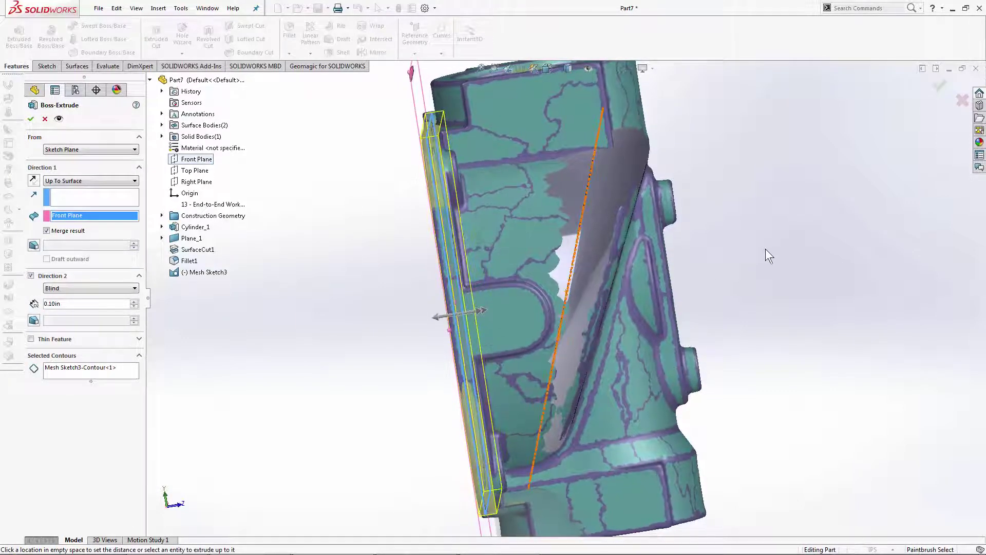
right_drag(772, 254, 772, 296)
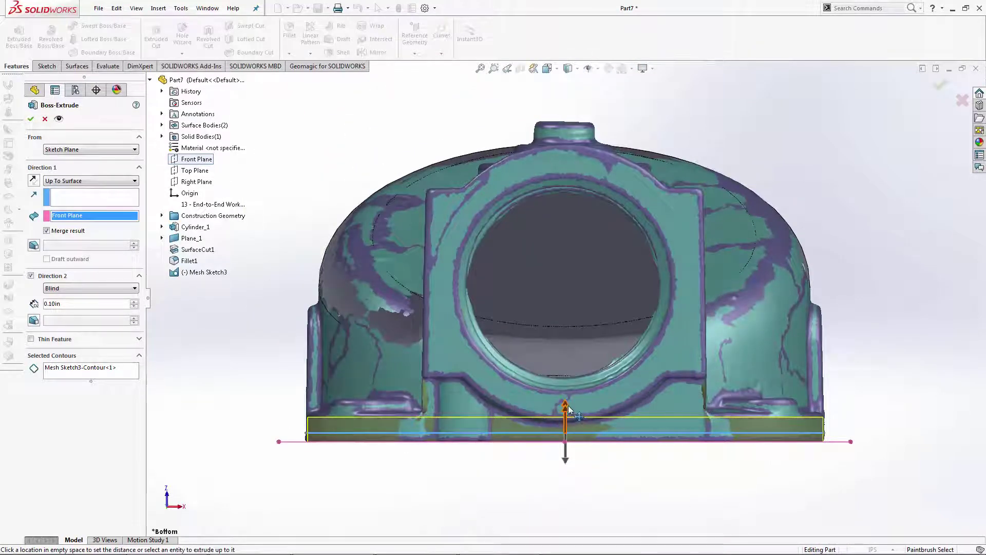
drag(569, 408, 565, 413)
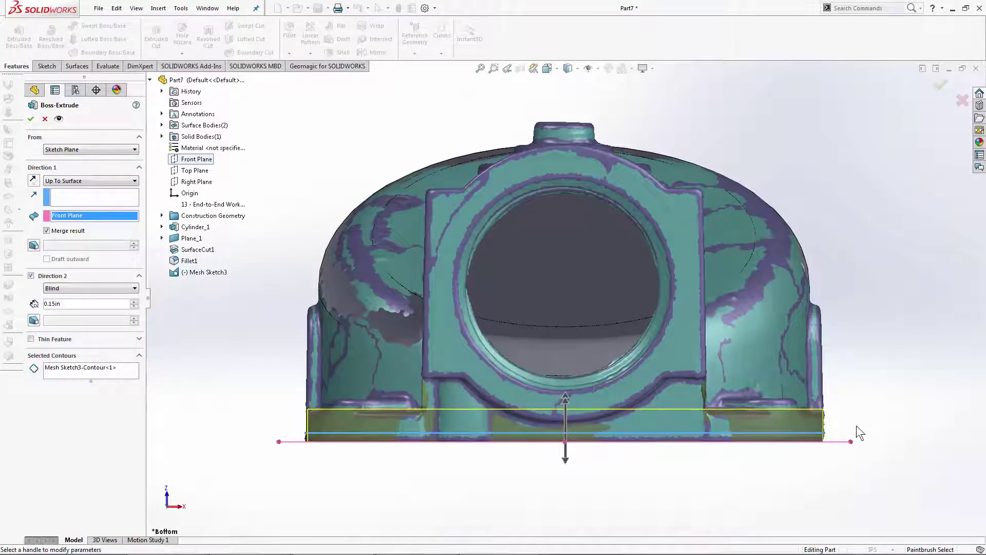
scroll(855, 425, down, 8)
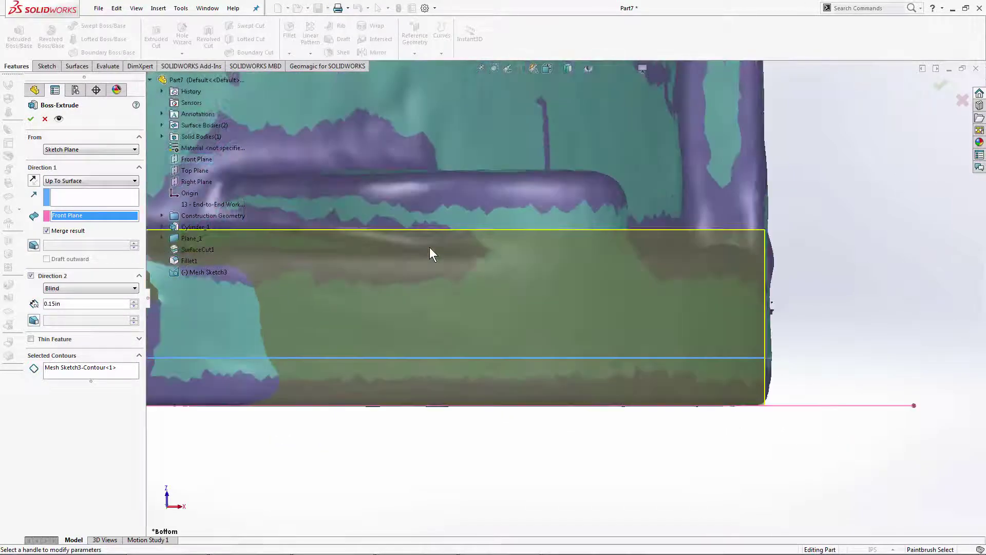
scroll(430, 247, up, 5)
scroll(354, 262, up, 3)
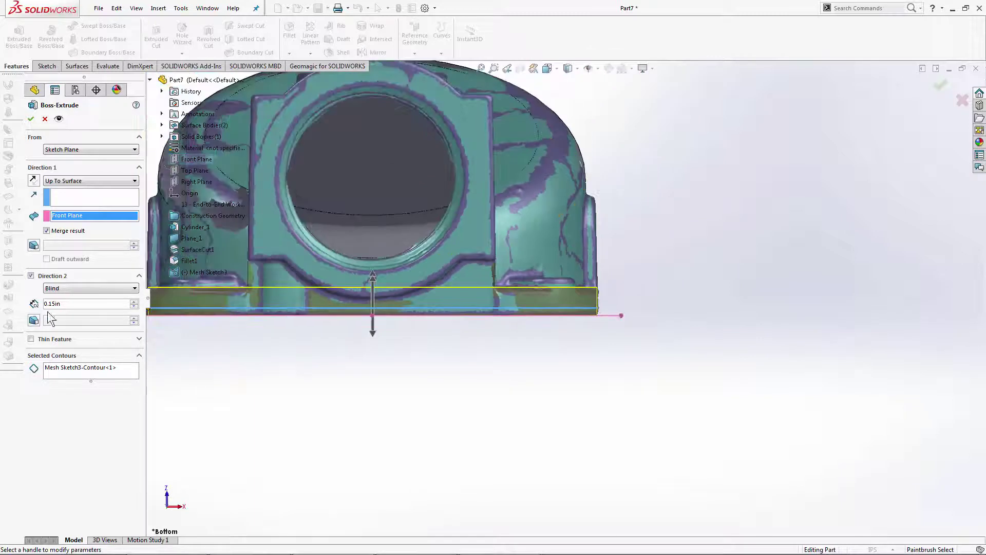
click(47, 303)
text(0.25)
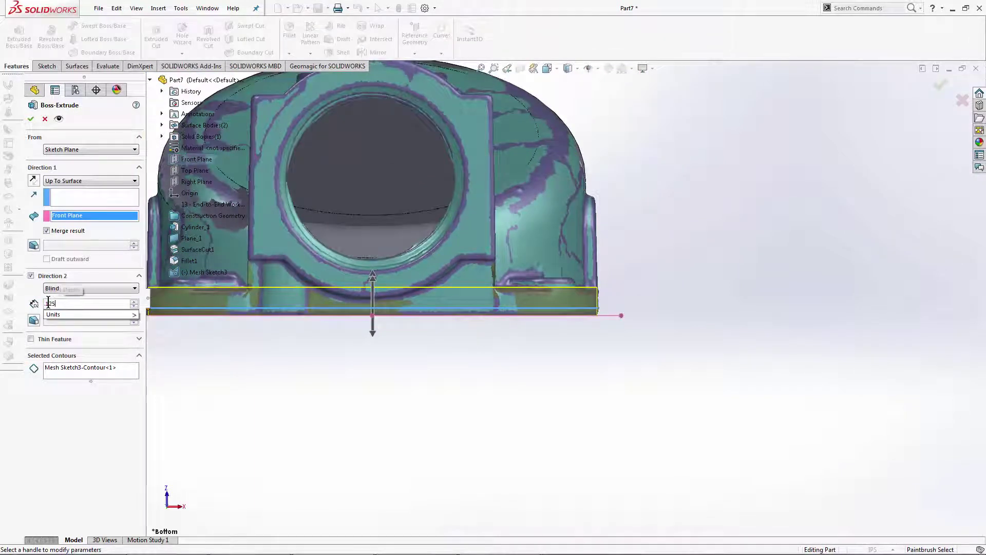
key(Return)
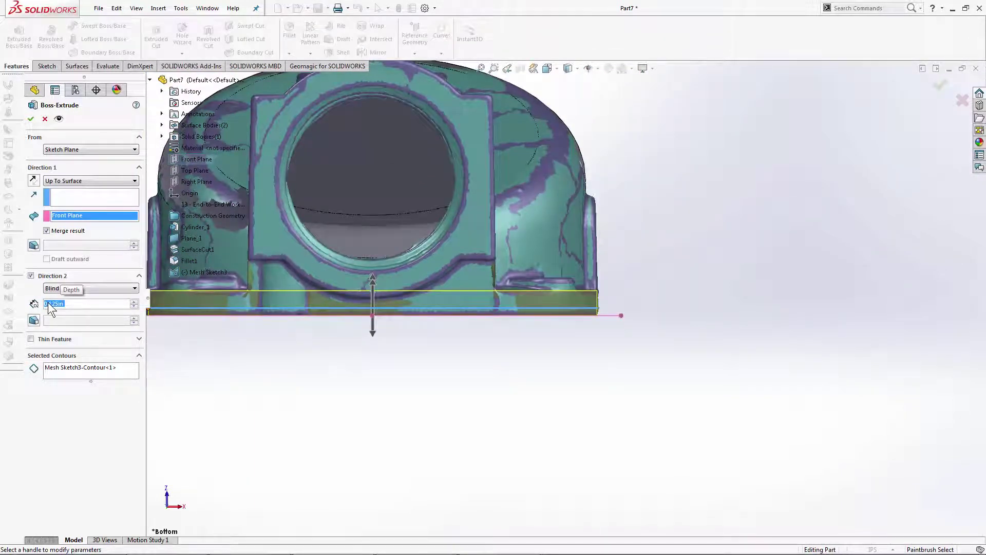
click(31, 119)
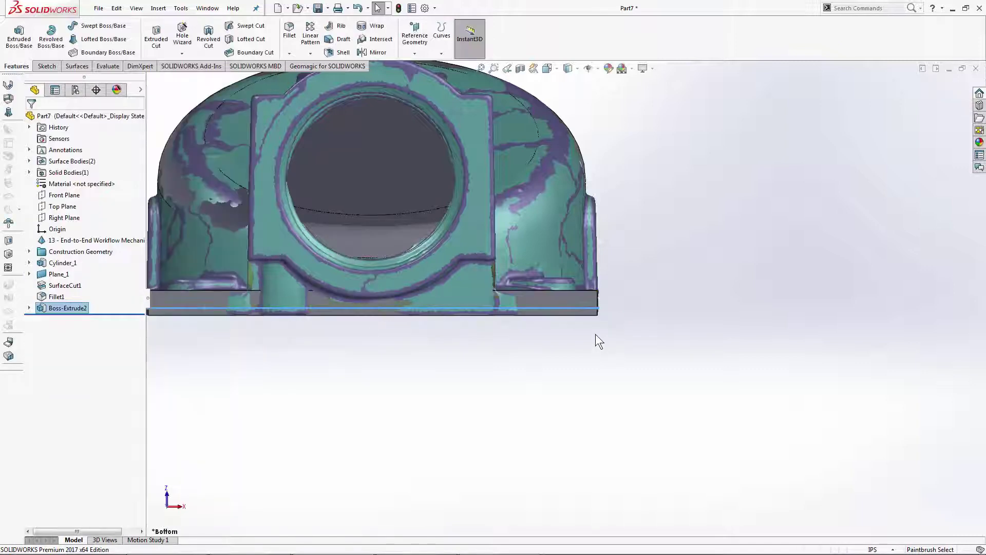
Step: Hide the scanned mesh to examine the solid body at an angle, and show the mesh again
right_click(84, 242)
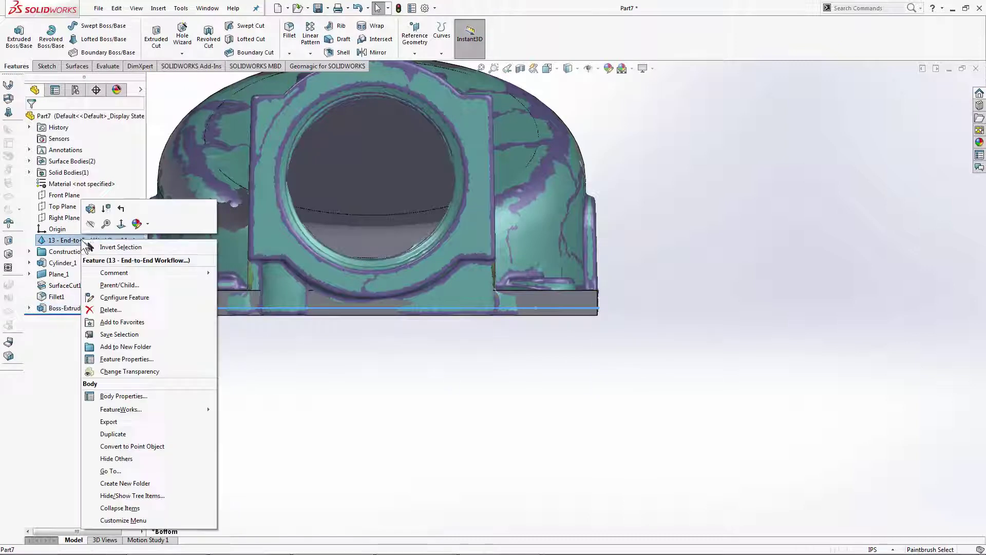
click(88, 222)
click(746, 237)
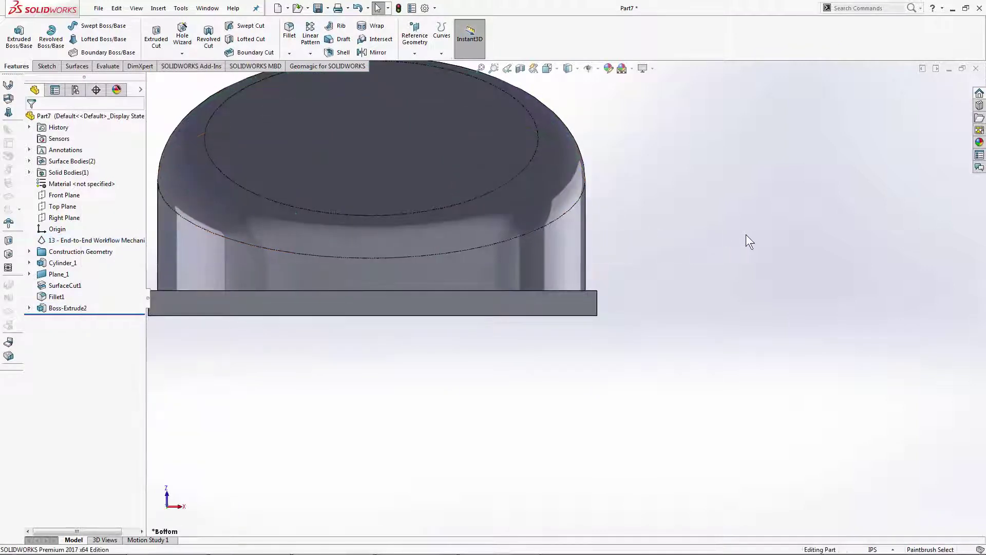
middle_drag(746, 240, 654, 299)
scroll(675, 363, up, 2)
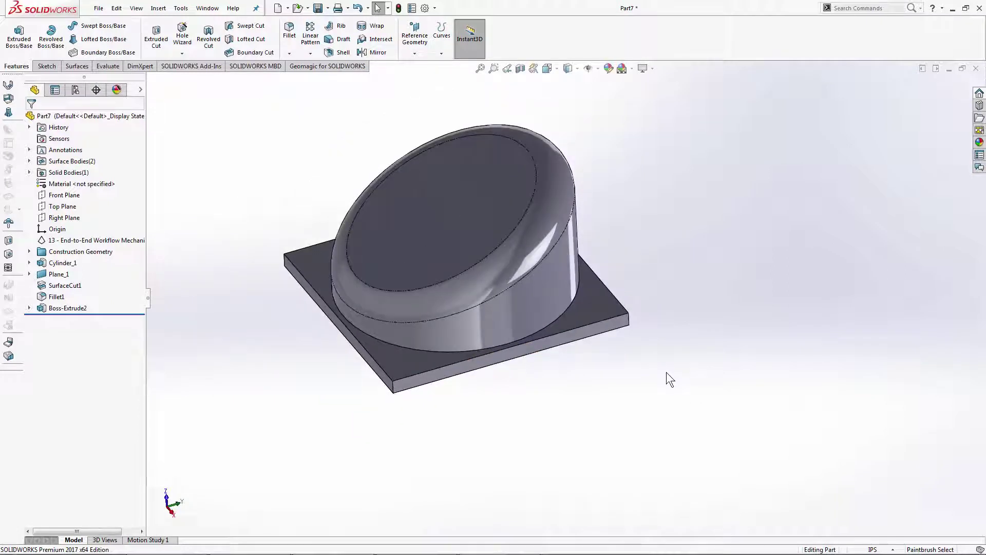
right_click(134, 242)
click(138, 227)
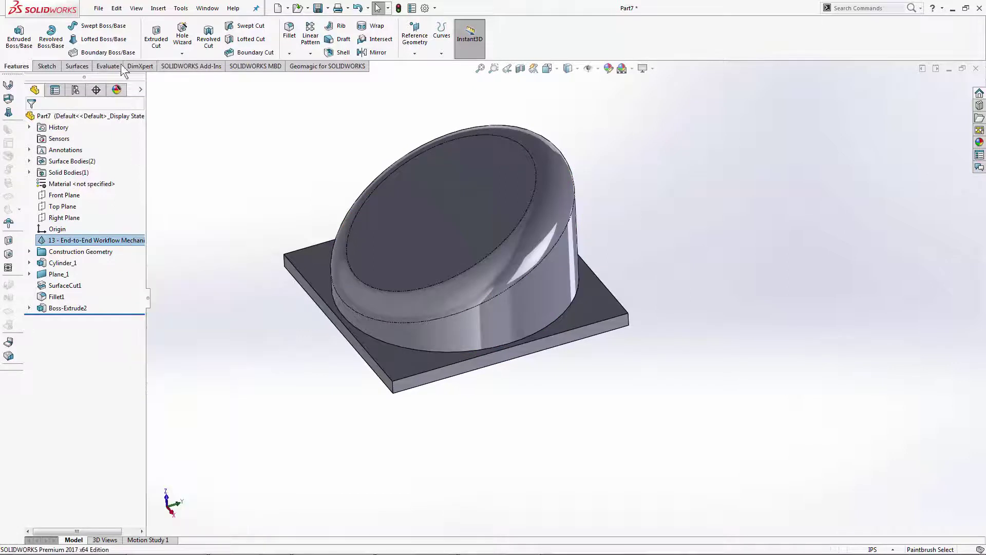
Step: Start a fillet on the four corner edges of the square base flange
right_click(393, 392)
click(465, 348)
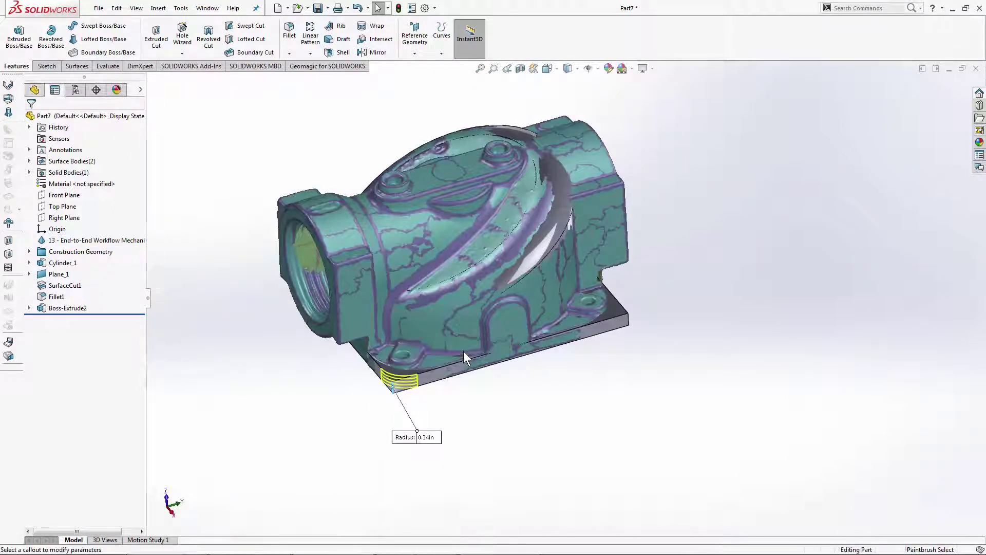
click(631, 325)
middle_drag(688, 270, 562, 476)
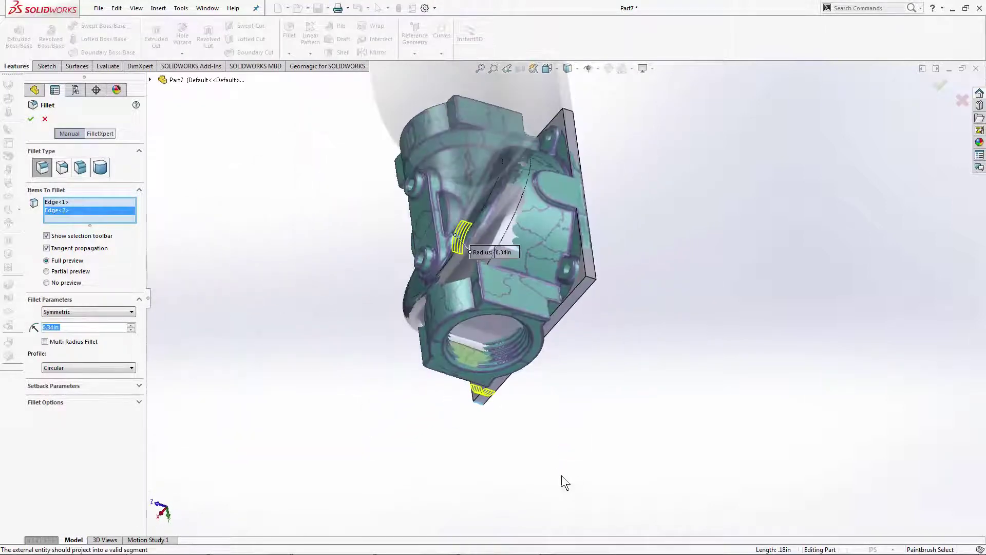
scroll(562, 476, down, 2)
click(598, 228)
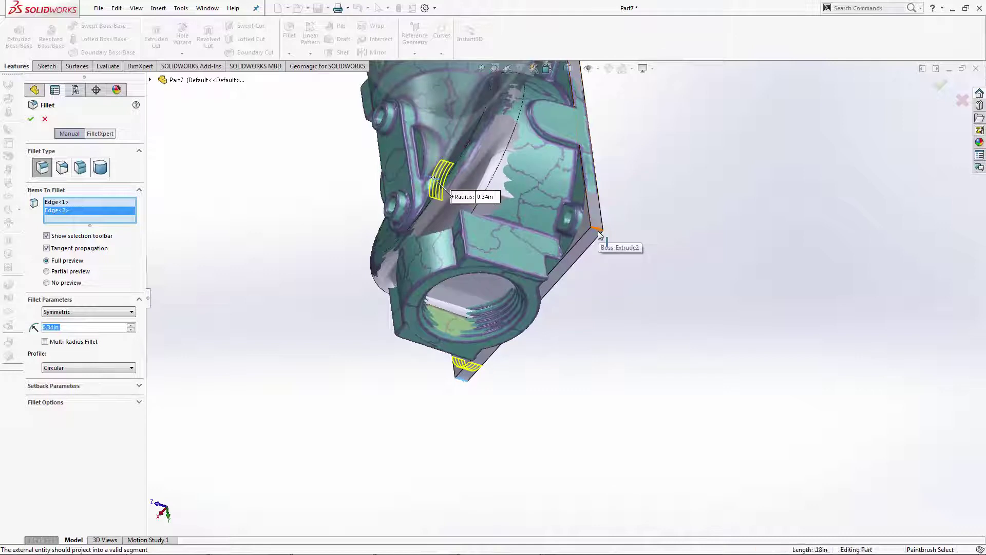
scroll(588, 407, up, 2)
middle_drag(612, 132, 684, 192)
click(576, 156)
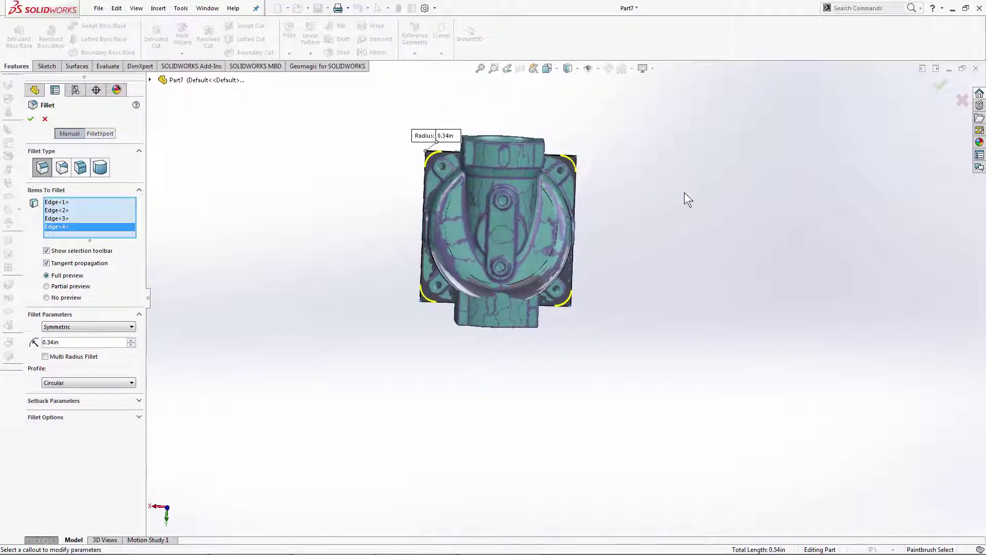
Step: Try fillet radii of 0.5 in and 0.625 in against the mesh's flange corners in the back view
right_drag(684, 192, 687, 254)
right_drag(687, 134, 689, 102)
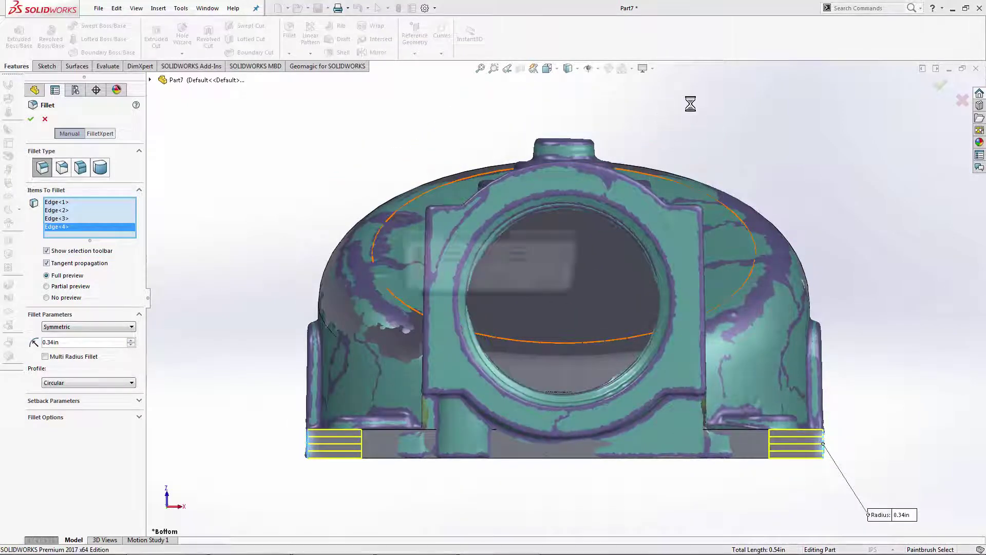
click(556, 283)
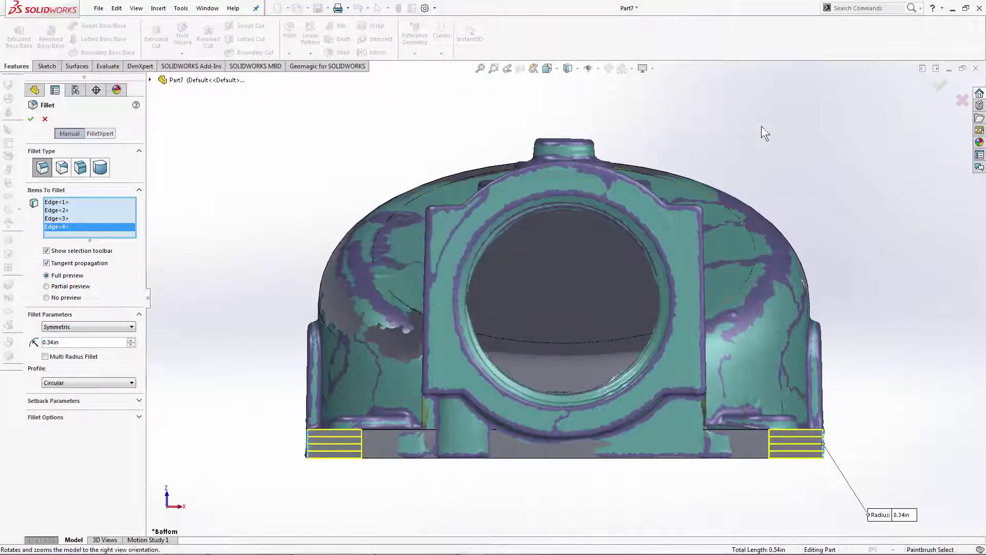
right_drag(761, 125, 698, 131)
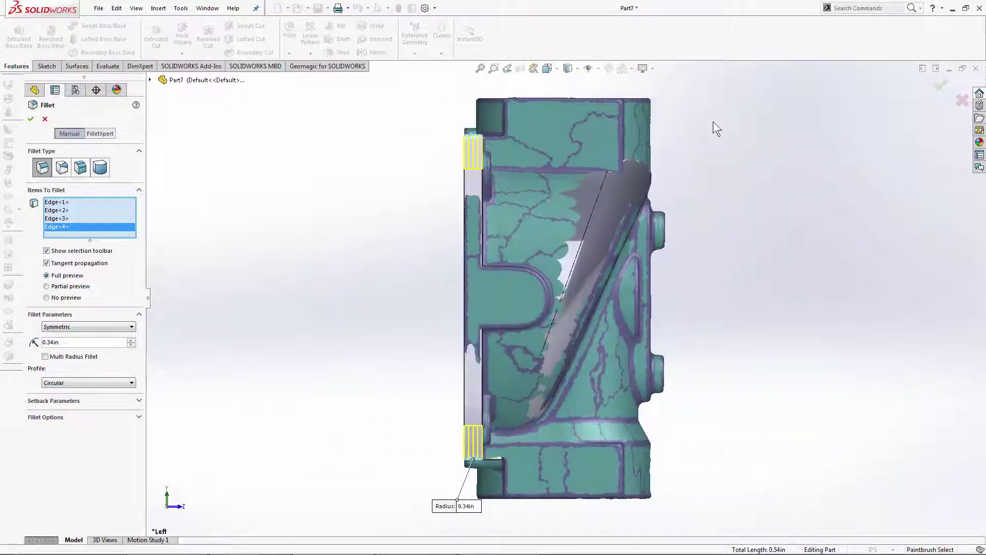
right_drag(719, 199, 731, 168)
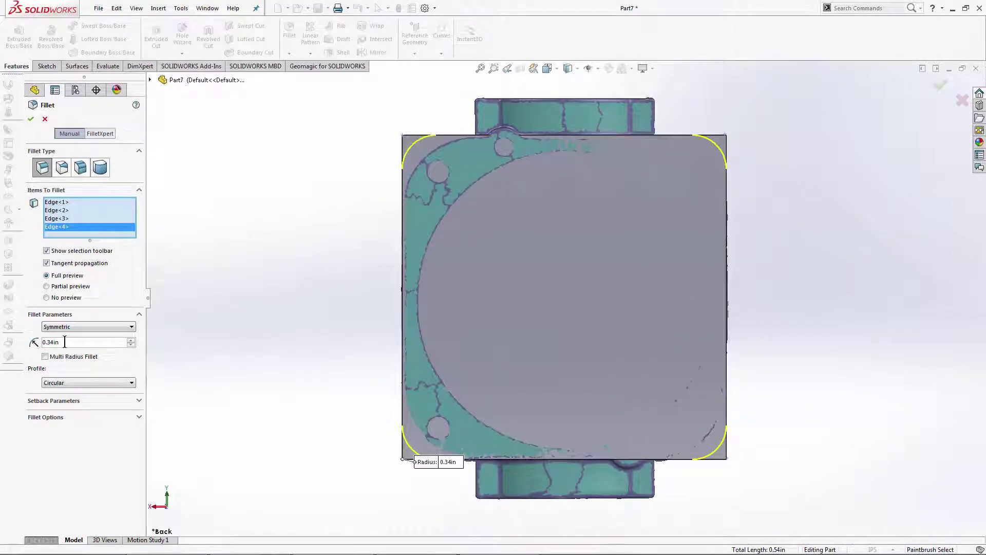
text(0.5)
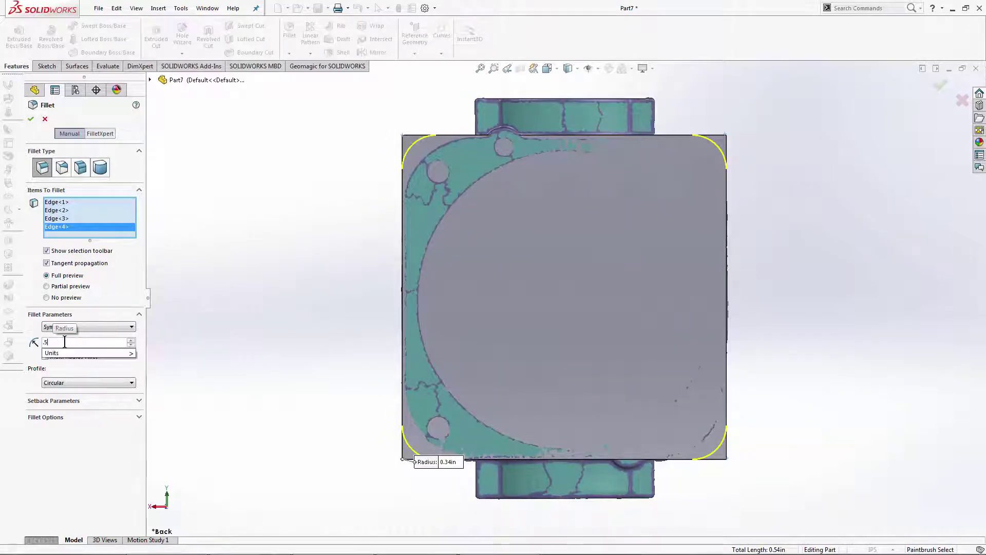
key(Return)
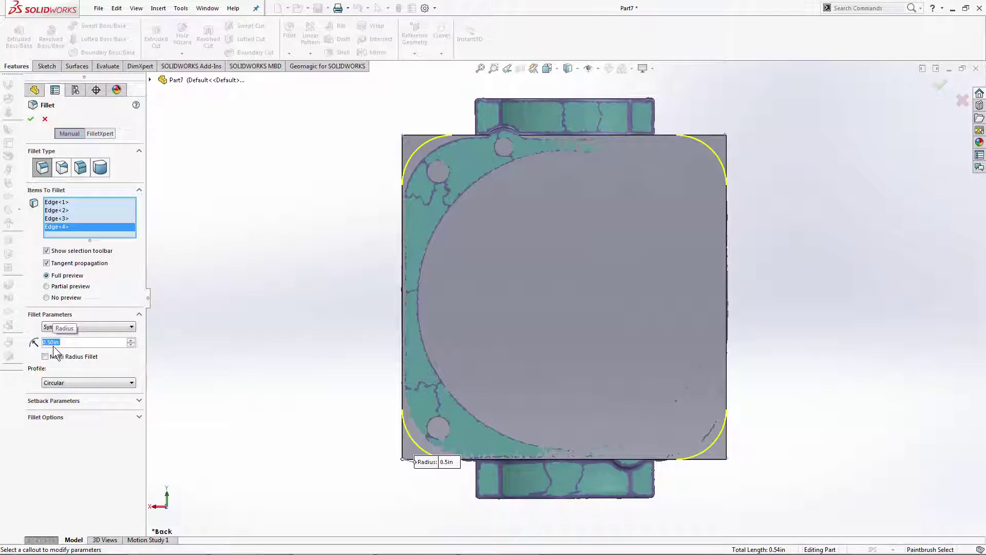
text(0.625)
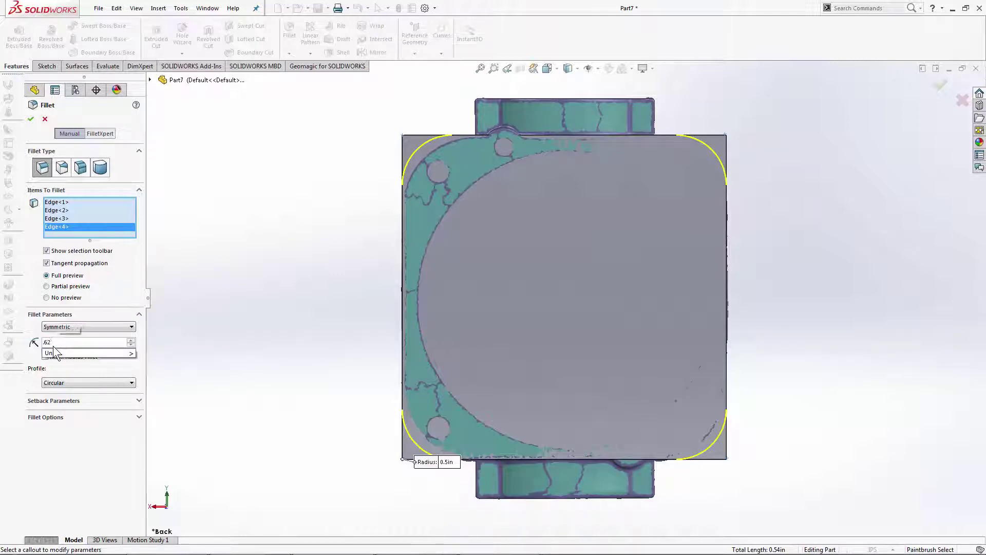
key(Return)
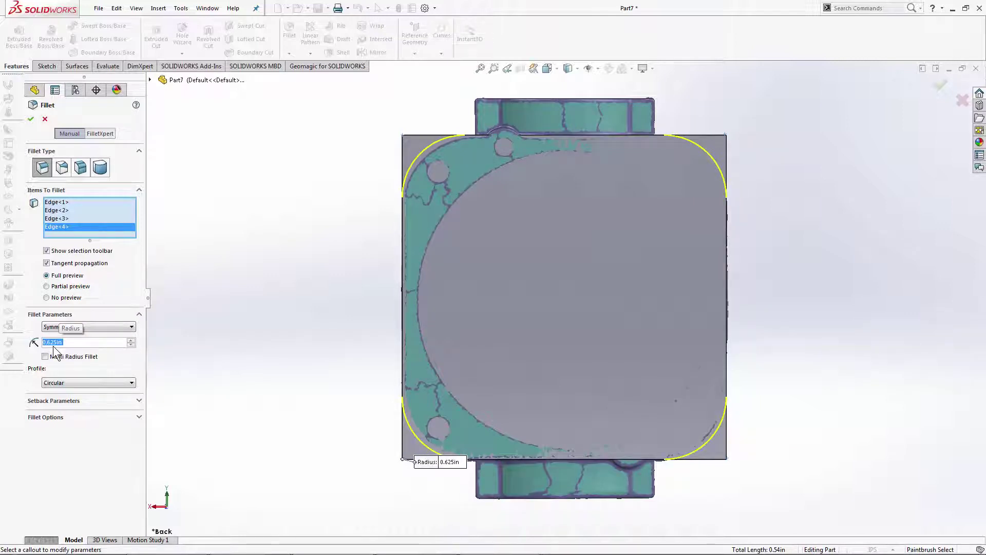
Step: Set the flange corner fillet radius to 0.75 in and apply the fillet
text(0.75)
key(Return)
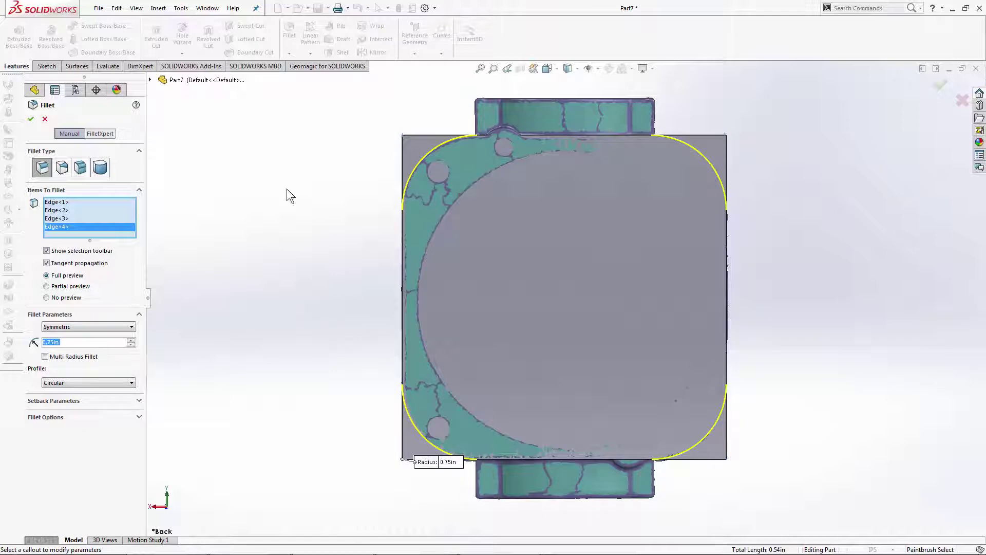
click(32, 121)
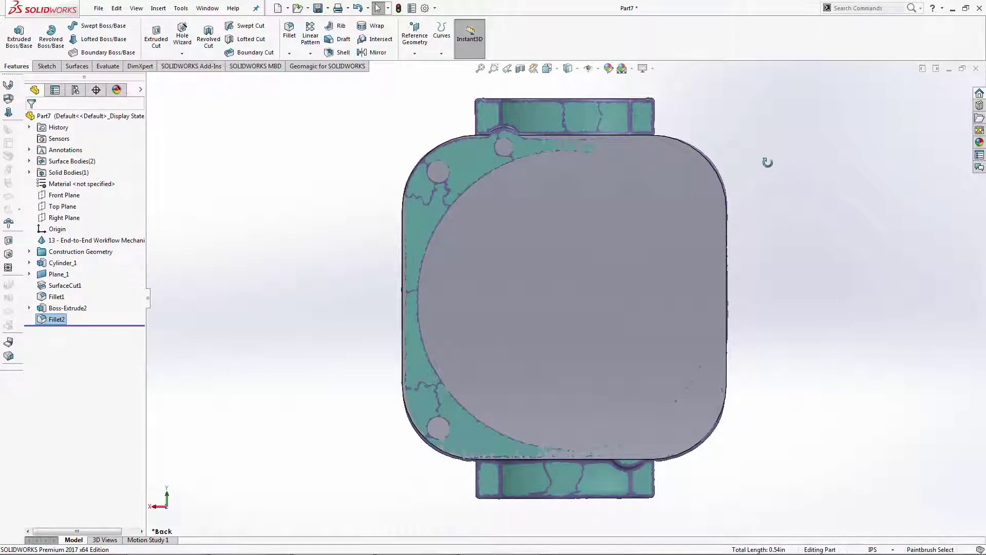
Step: Examine the fit of the solid body to the scanned mesh from several sides, and return to the back view
middle_drag(765, 161, 544, 333)
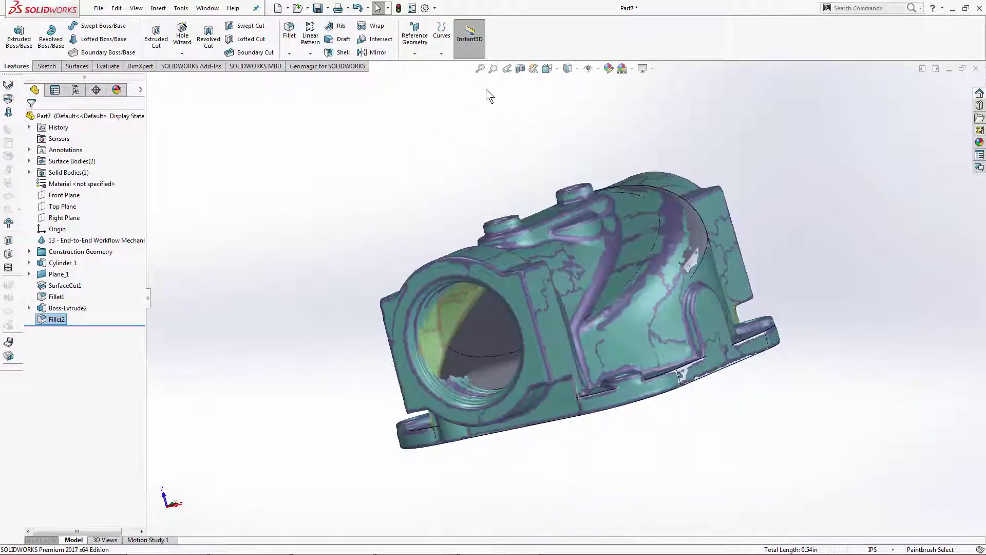
middle_drag(667, 114, 631, 152)
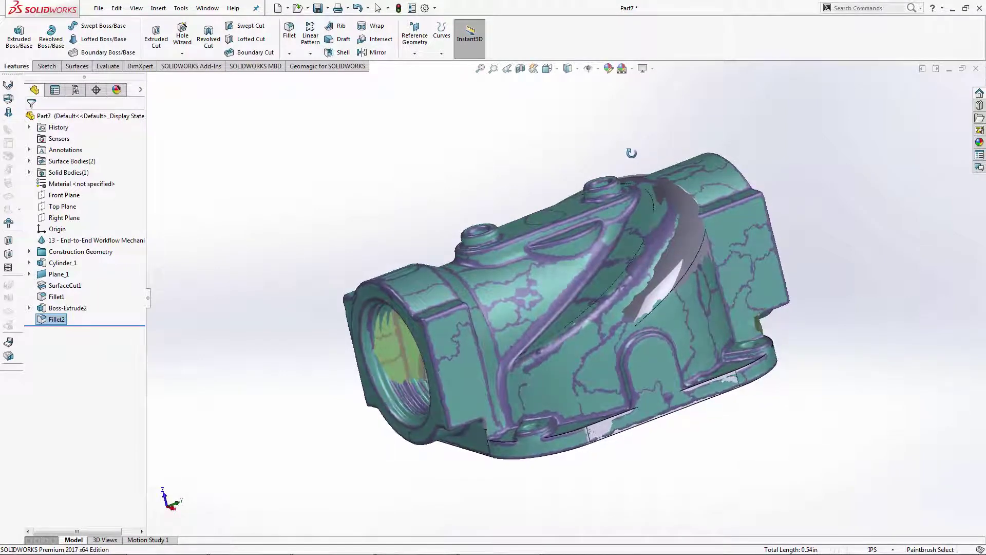
middle_drag(631, 152, 661, 121)
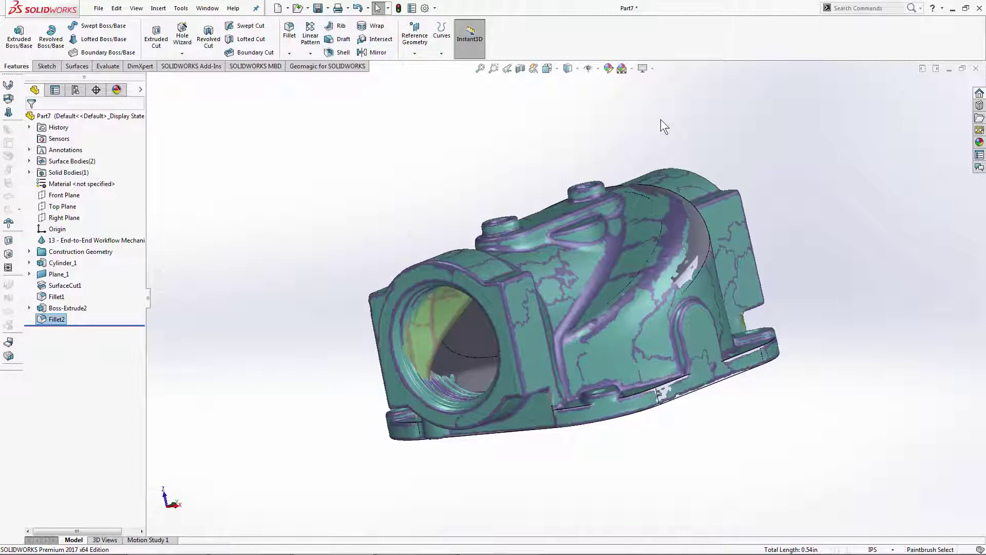
middle_drag(371, 201, 404, 180)
mouse_move(820, 352)
middle_down()
mouse_move(837, 371)
mouse_move(765, 387)
mouse_move(771, 401)
middle_up()
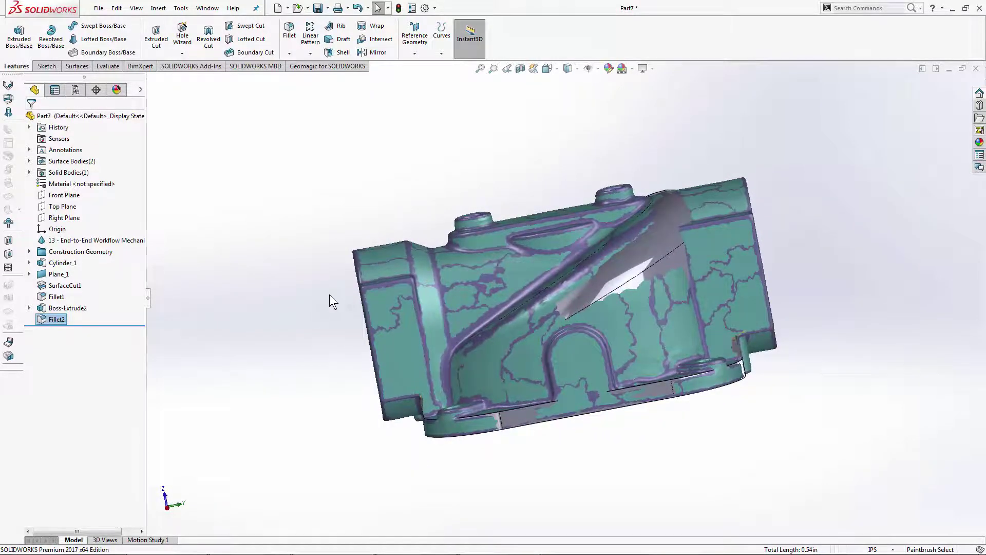
scroll(328, 303, down, 3)
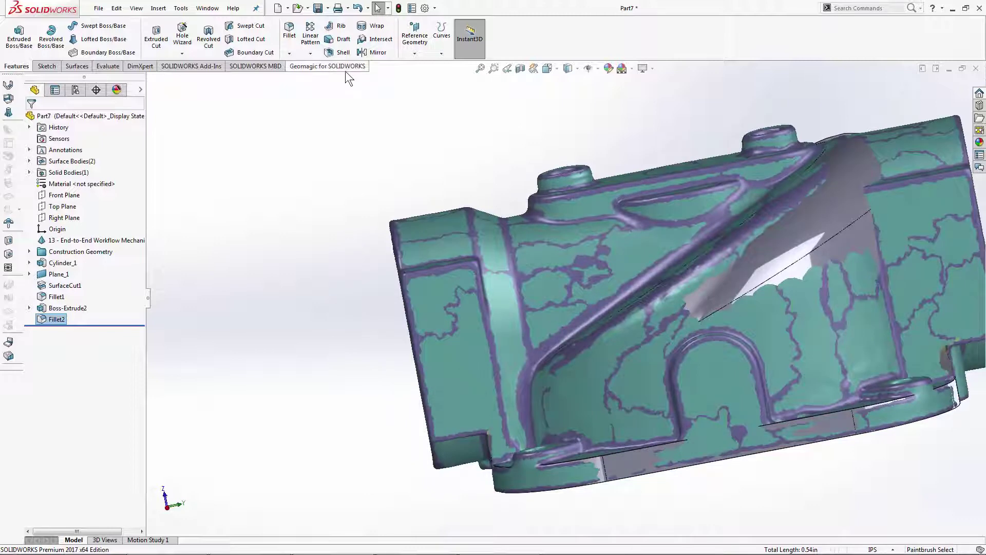
click(342, 66)
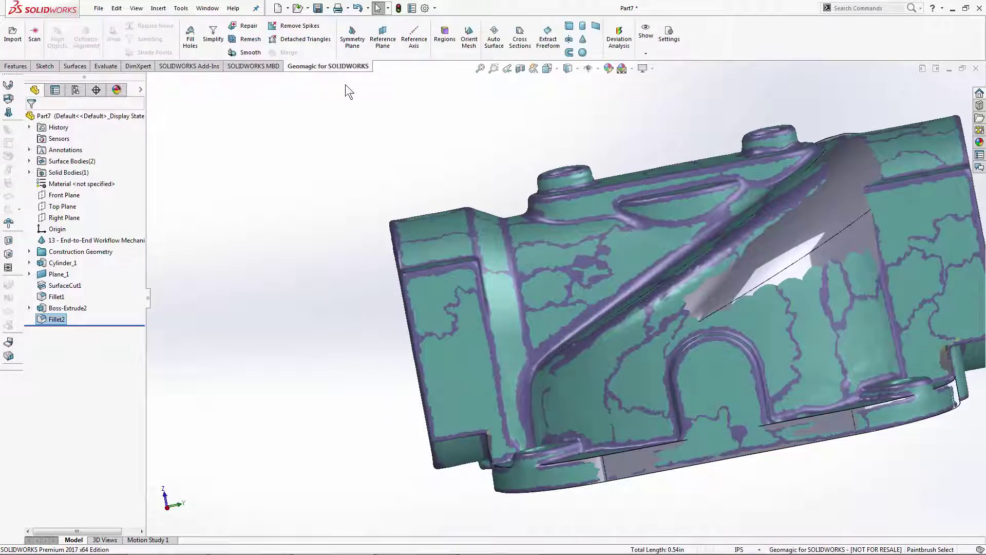
right_drag(346, 84, 325, 145)
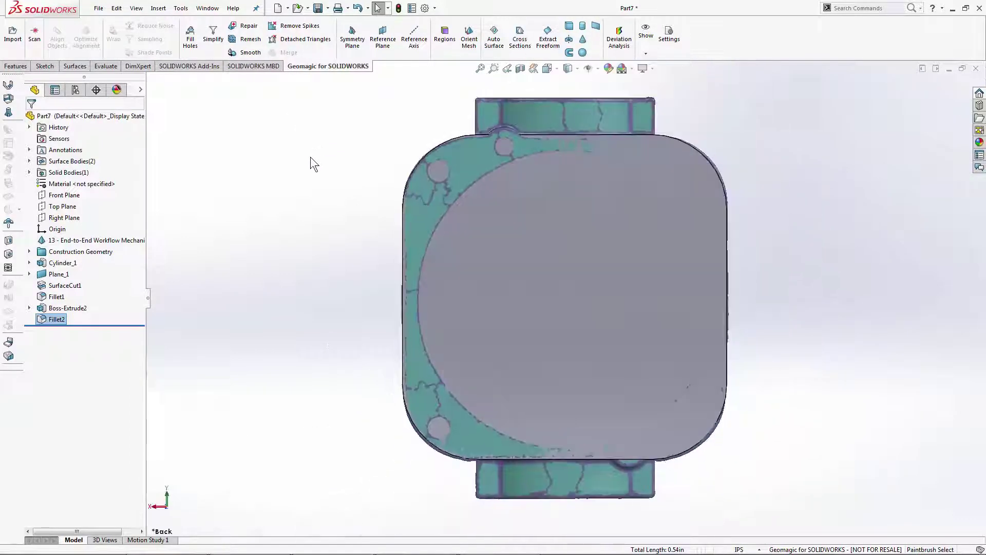
Step: Turn off the region colouring on the scan mesh, working at the lower port flange in the Left view
right_drag(243, 165, 226, 167)
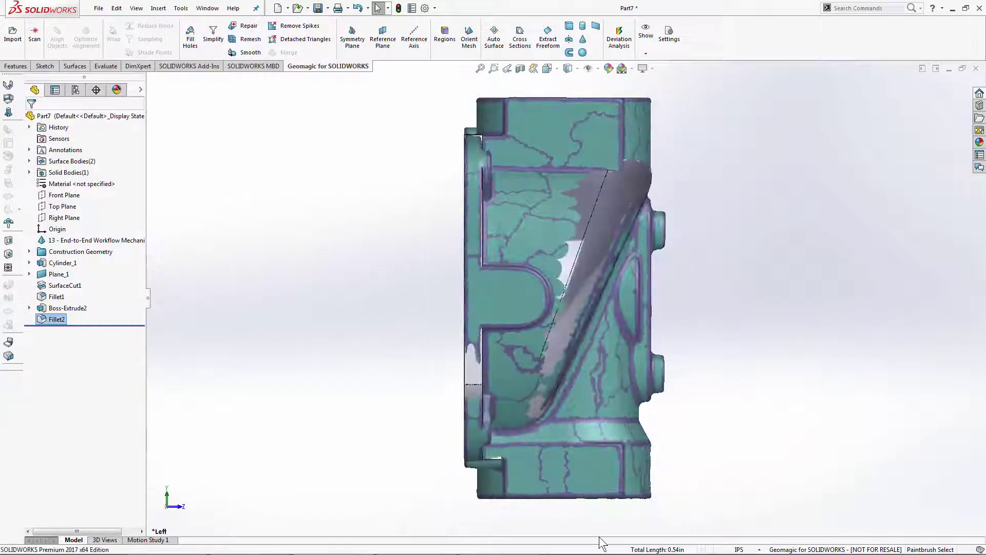
click(593, 529)
scroll(588, 522, up, 5)
scroll(575, 415, down, 6)
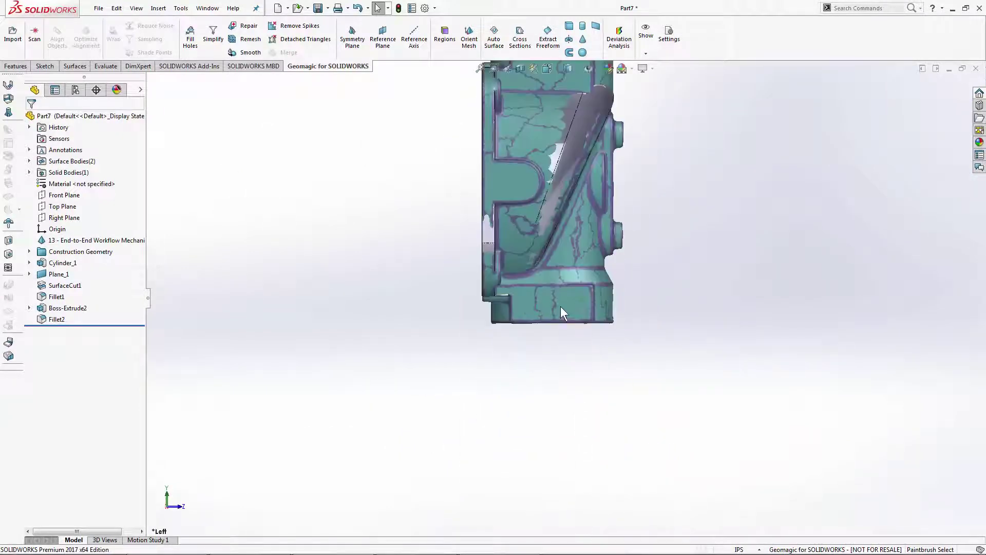
scroll(557, 312, down, 5)
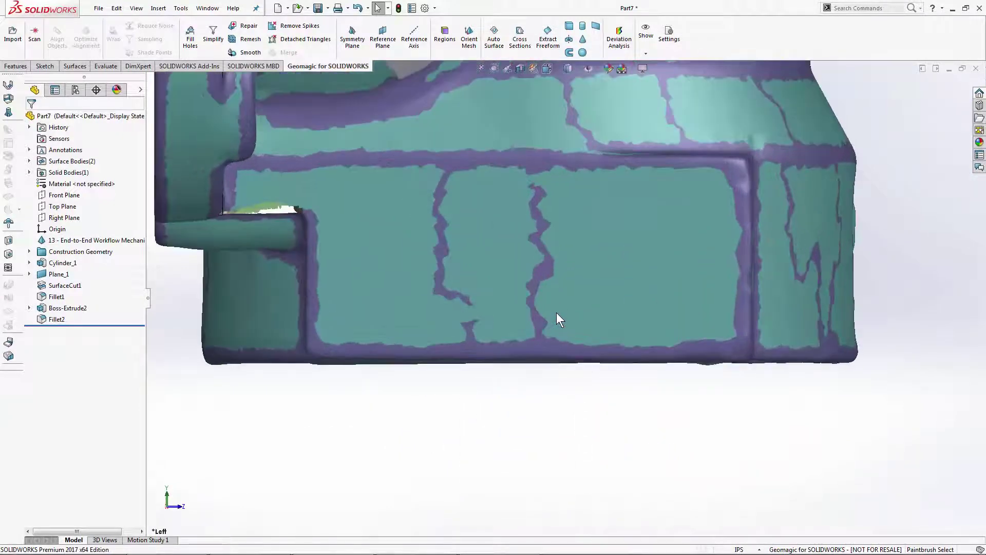
scroll(558, 318, up, 1)
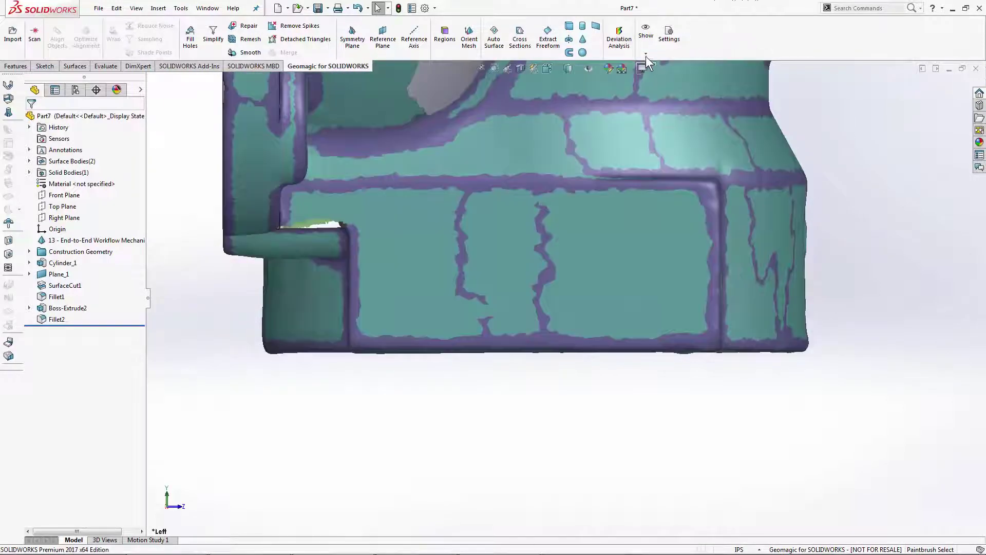
click(645, 53)
click(652, 101)
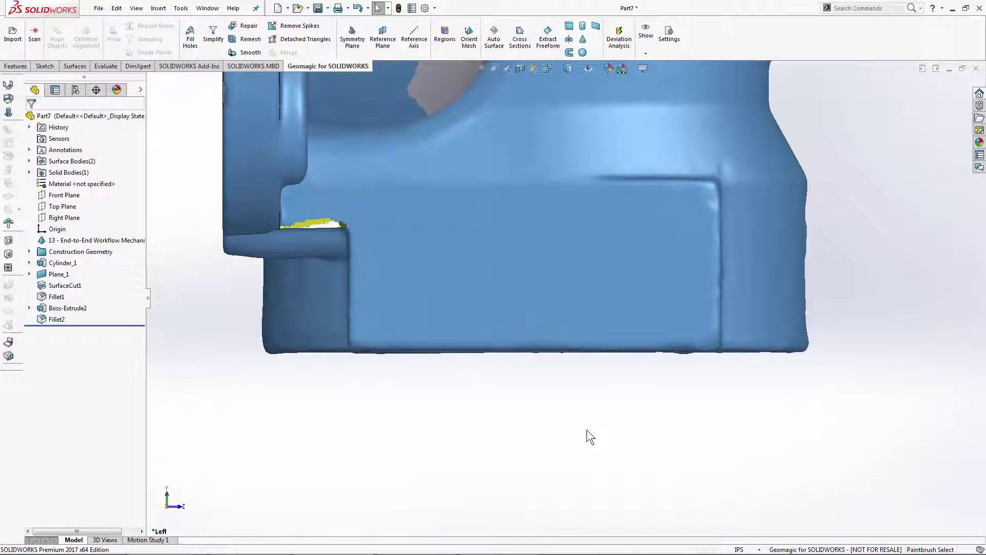
Step: Start Extract Extrusion, box-select a narrow horizontal band across the lower port flange, and enable Select Through
click(569, 28)
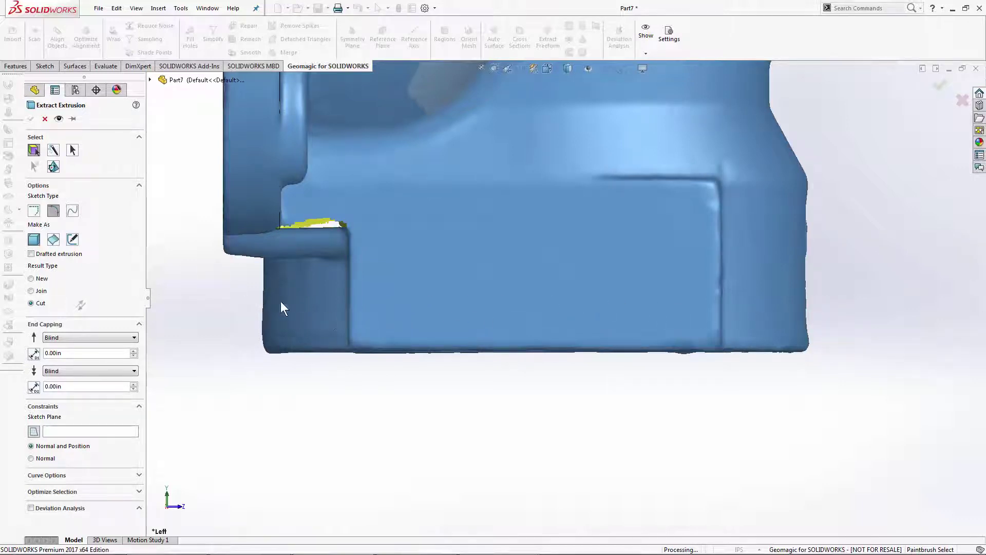
click(72, 150)
right_click(176, 269)
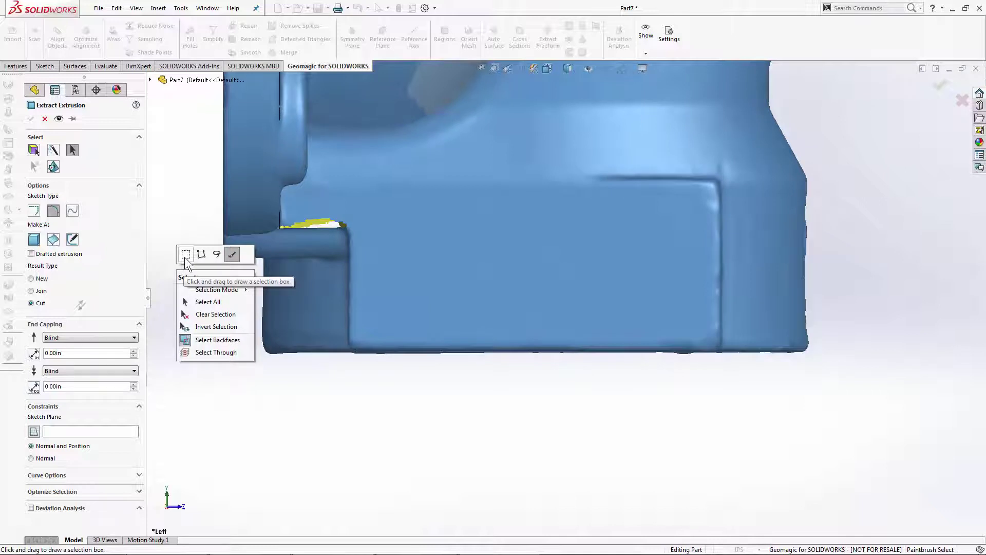
click(185, 256)
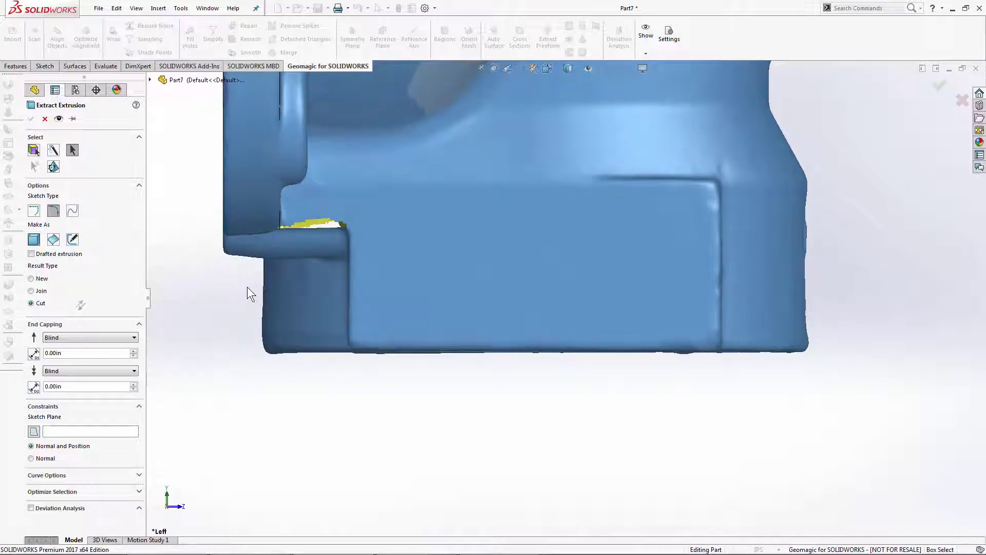
drag(247, 287, 843, 306)
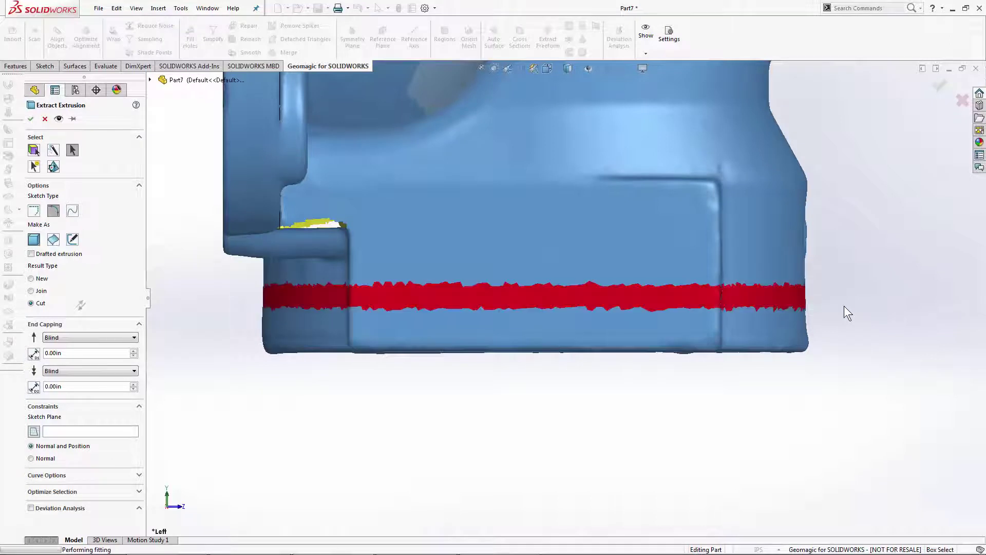
right_click(843, 306)
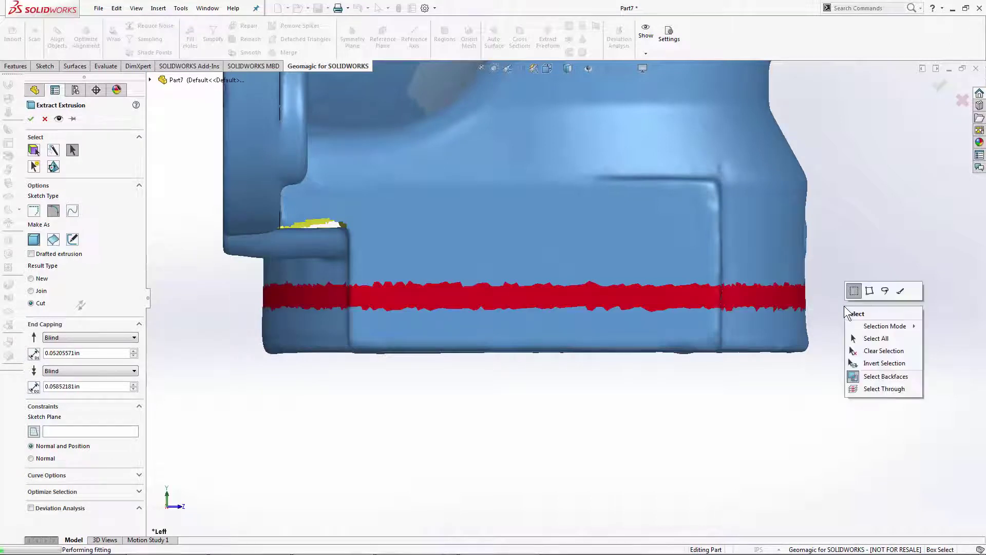
click(880, 389)
Step: Reselect a taller horizontal band across the lower port flange with the box selection going through the whole mesh
middle_drag(858, 323, 839, 280)
right_click(837, 273)
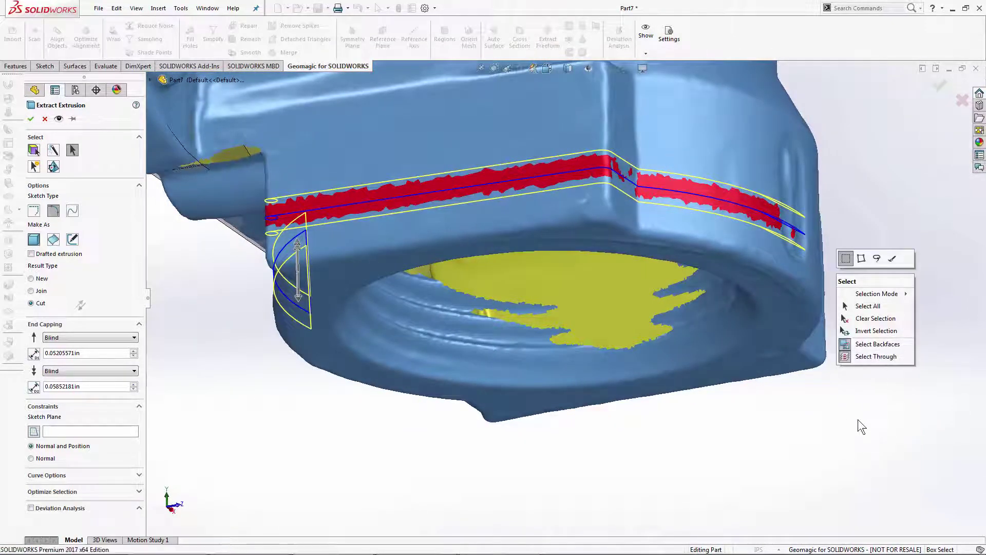
click(850, 233)
middle_drag(850, 234, 885, 306)
right_click(885, 306)
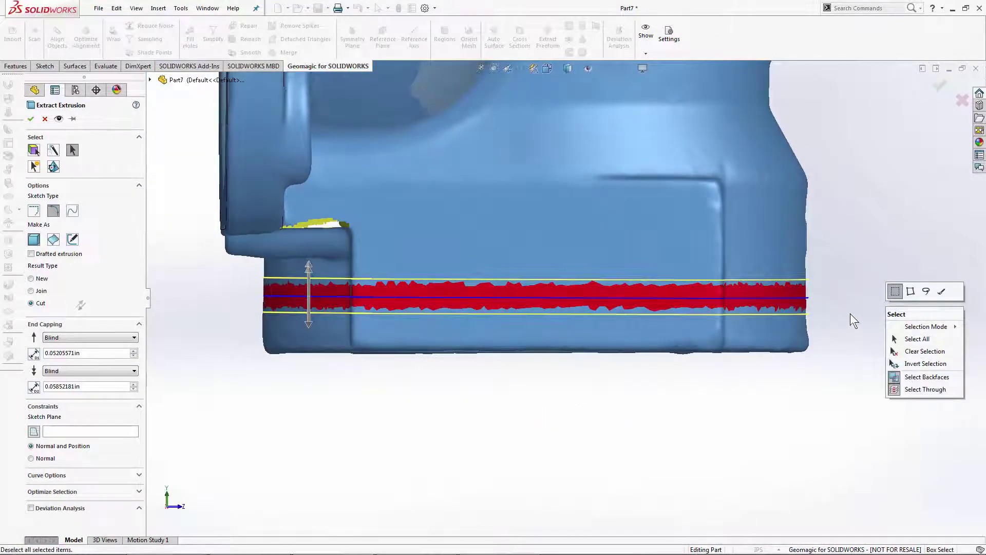
click(830, 320)
drag(825, 330, 242, 278)
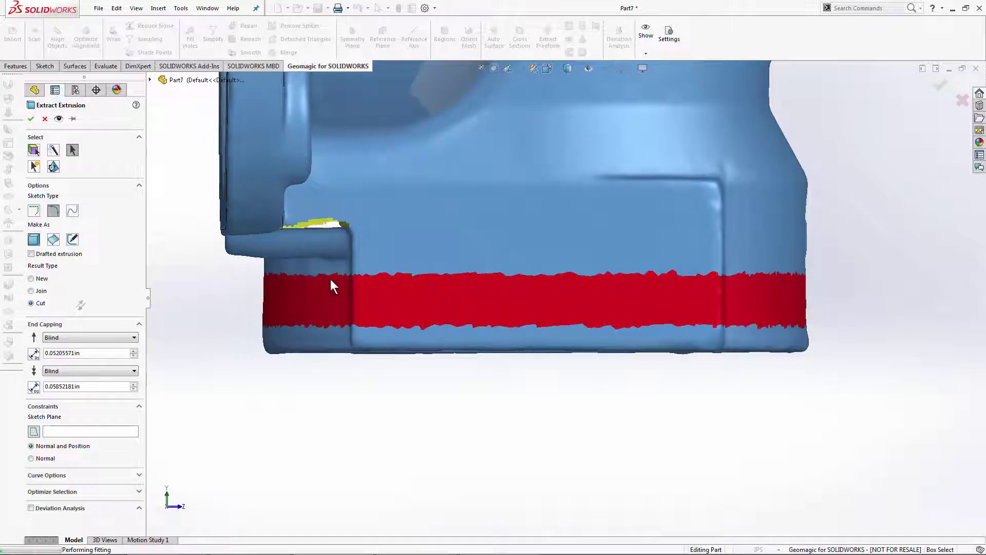
Step: Constrain the extrusion's sketch plane to the Top Plane using the Normal option
mouse_move(777, 286)
middle_down()
mouse_move(774, 179)
mouse_move(774, 193)
mouse_move(454, 125)
mouse_move(481, 284)
mouse_move(434, 248)
mouse_move(466, 110)
mouse_move(385, 149)
mouse_move(350, 219)
middle_up()
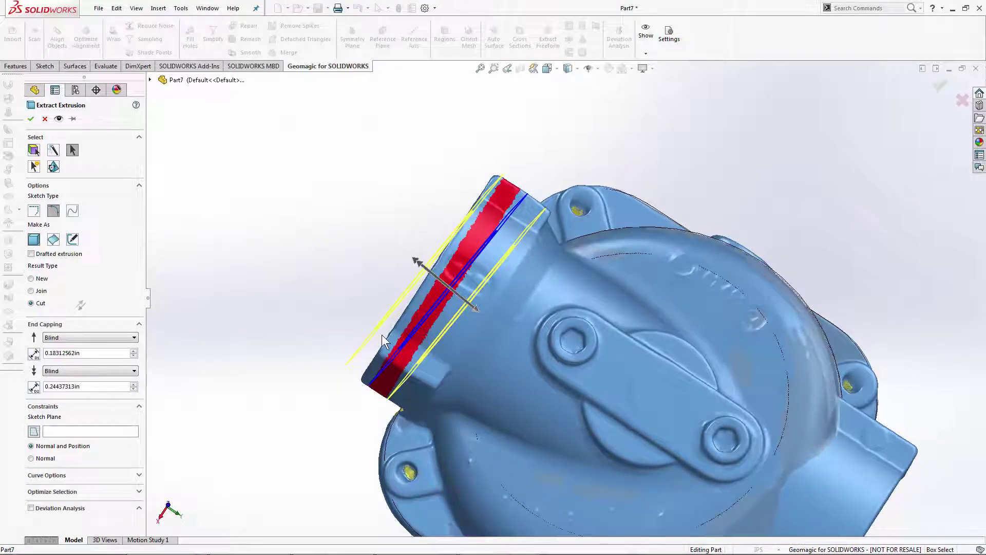
drag(473, 312, 486, 324)
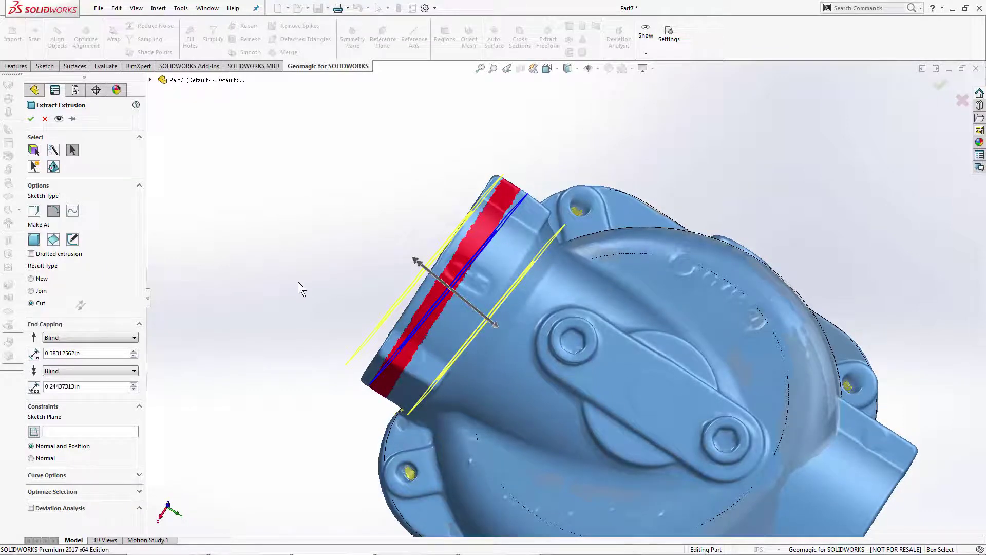
click(79, 430)
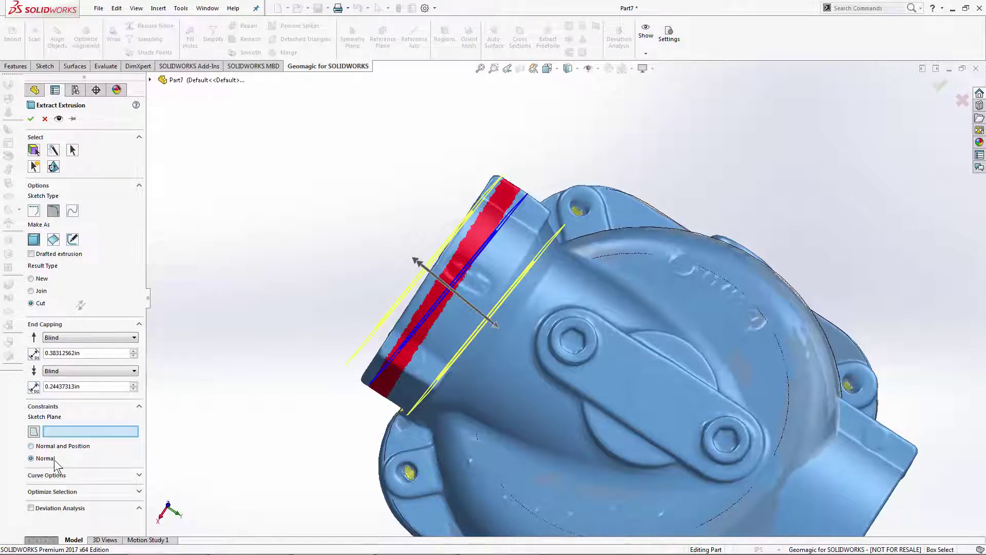
click(149, 80)
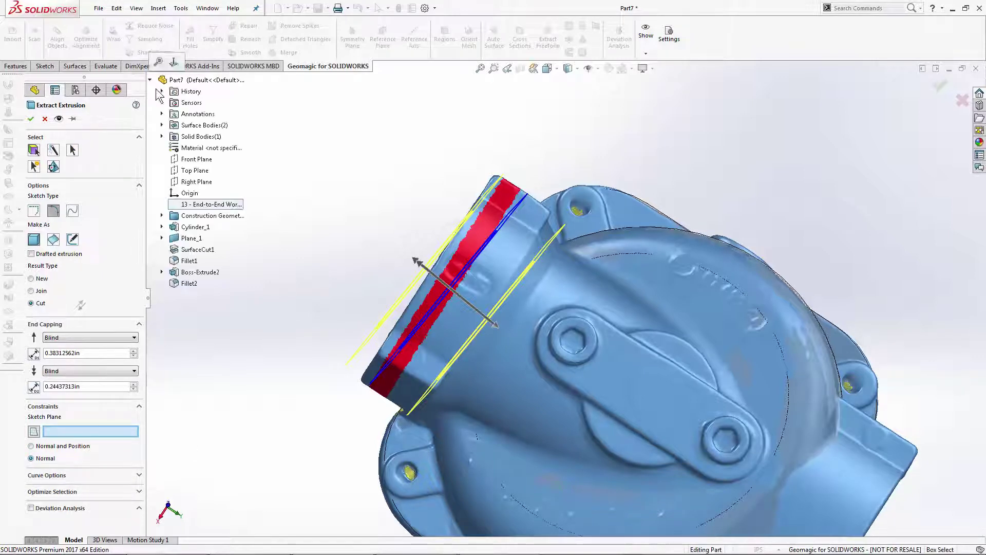
click(183, 174)
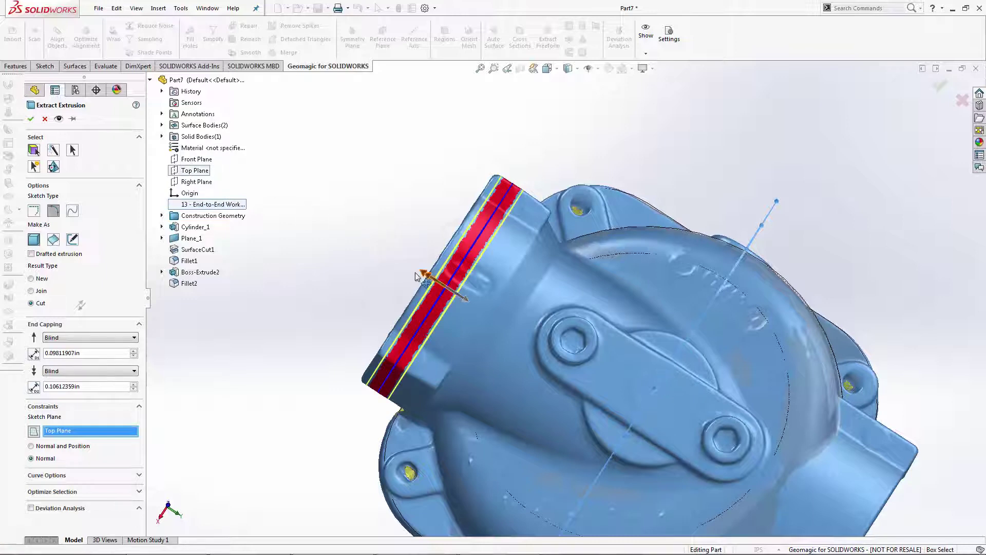
Step: Extend the extrusion to about 0.378 in toward the body and 0.168 in toward the port's open end, and create it
scroll(488, 301, down, 5)
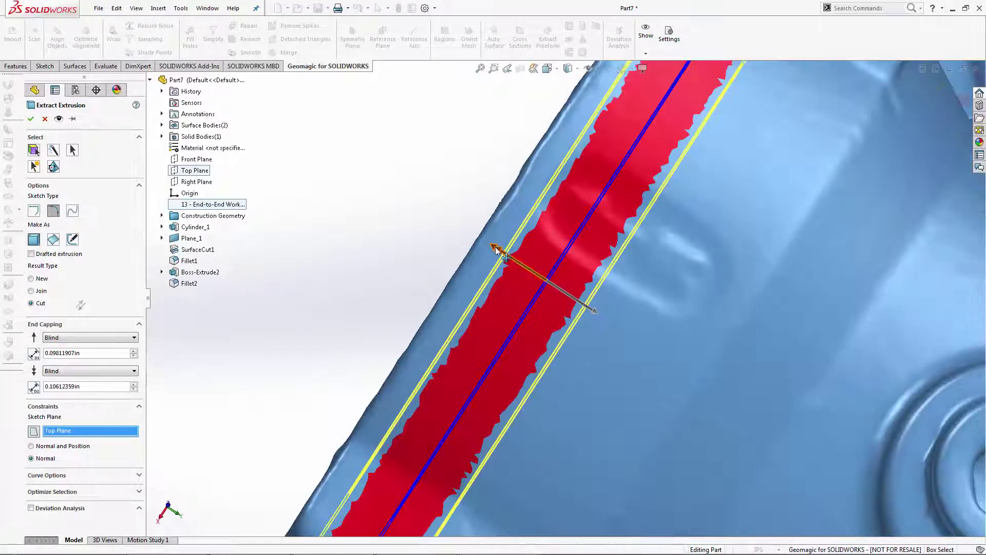
drag(495, 250, 478, 242)
scroll(562, 403, up, 1)
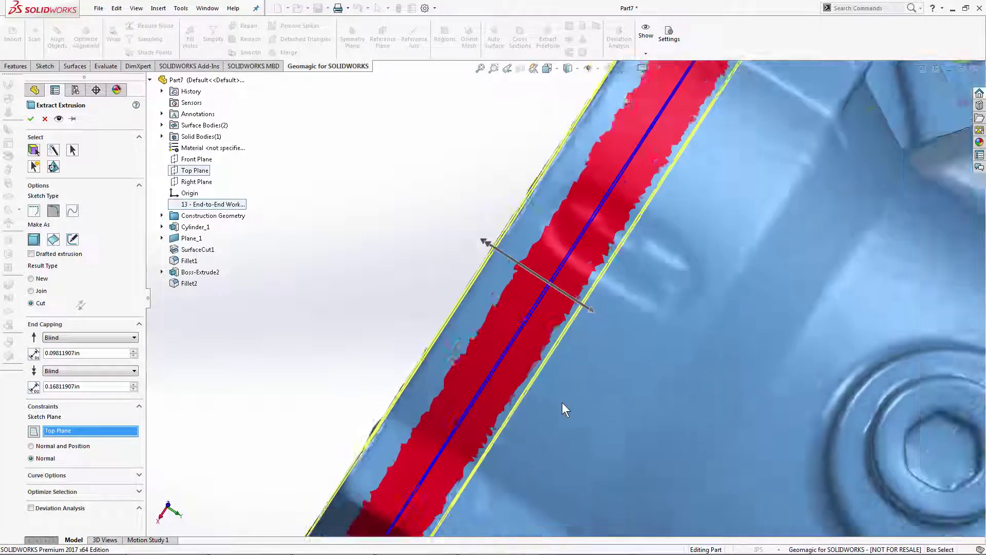
scroll(562, 402, up, 3)
scroll(590, 323, down, 2)
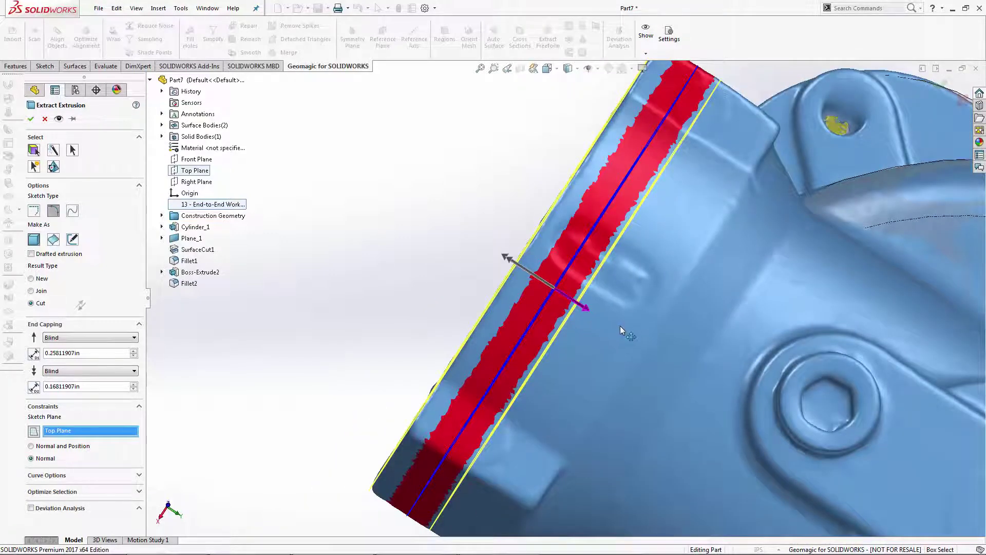
drag(620, 328, 647, 340)
scroll(432, 195, up, 1)
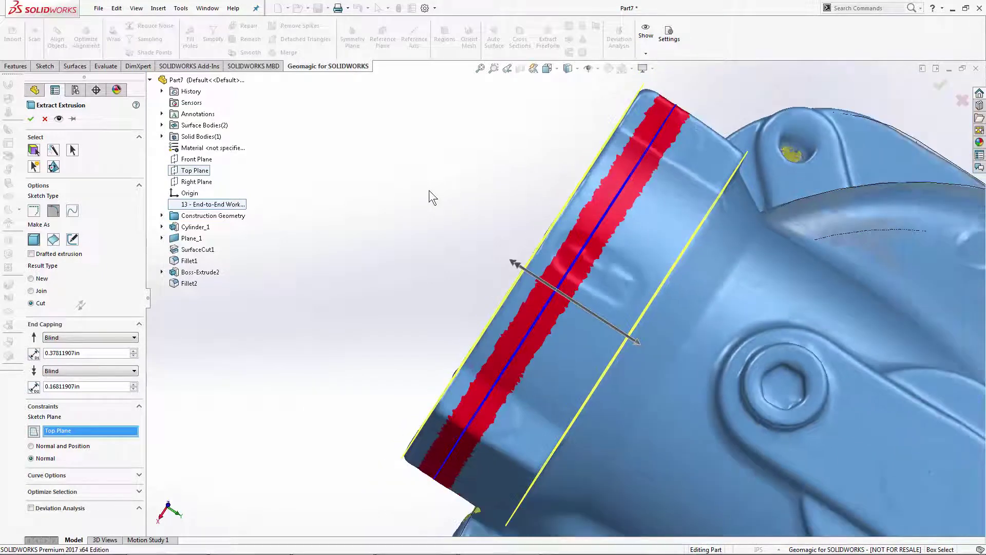
scroll(429, 191, up, 1)
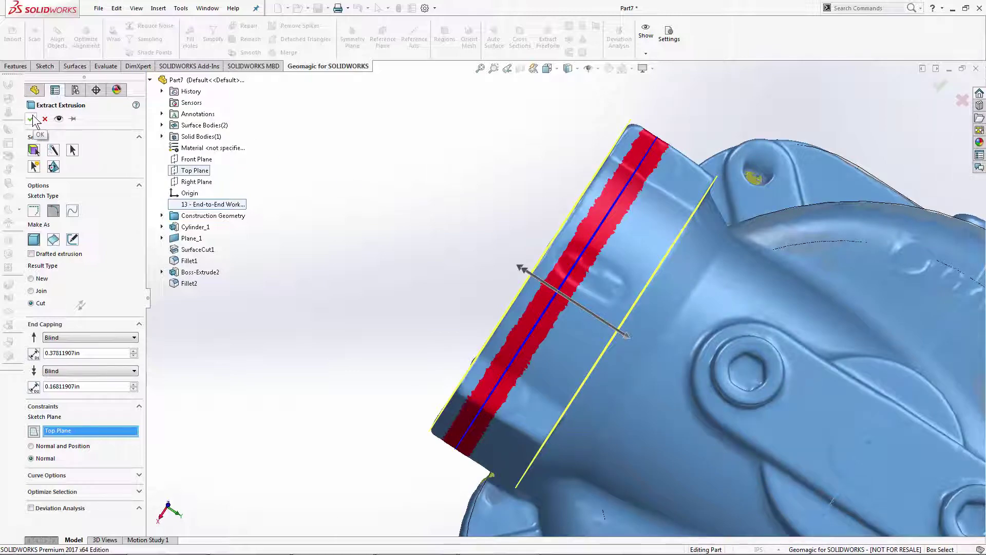
middle_drag(289, 176, 374, 278)
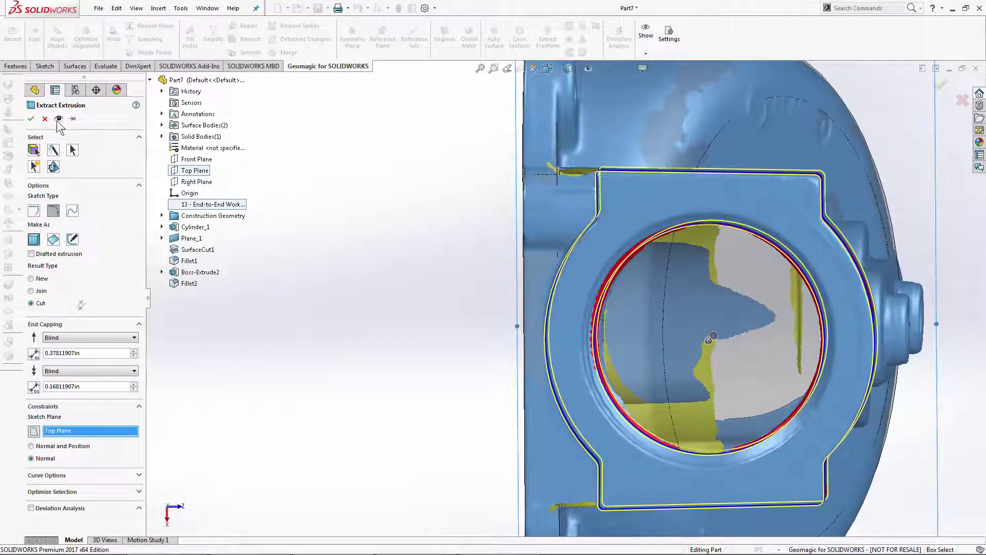
click(32, 119)
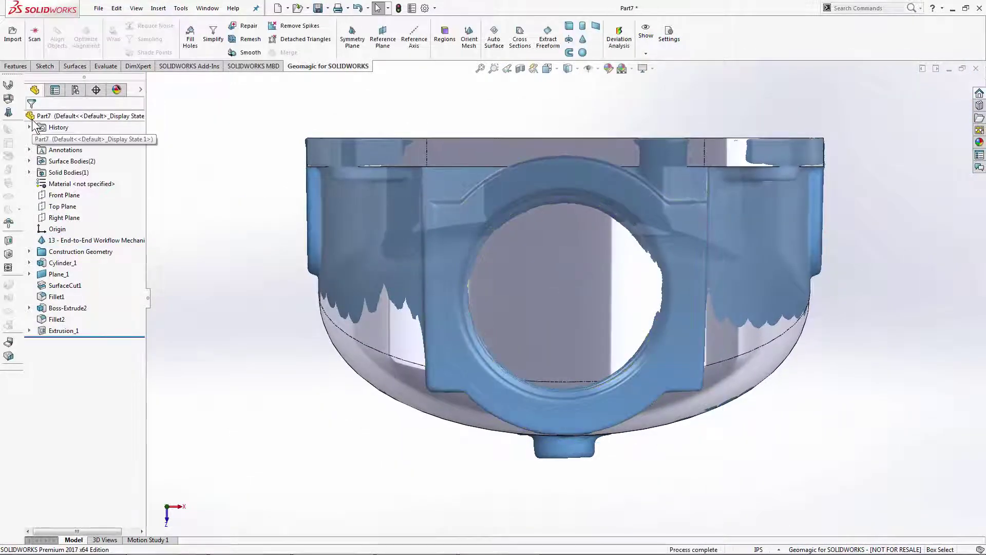
Step: Open the port flange extrusion's feature definition, examine its profile and two-direction settings, and close it
middle_drag(244, 339, 286, 57)
scroll(286, 57, up, 2)
scroll(322, 230, up, 3)
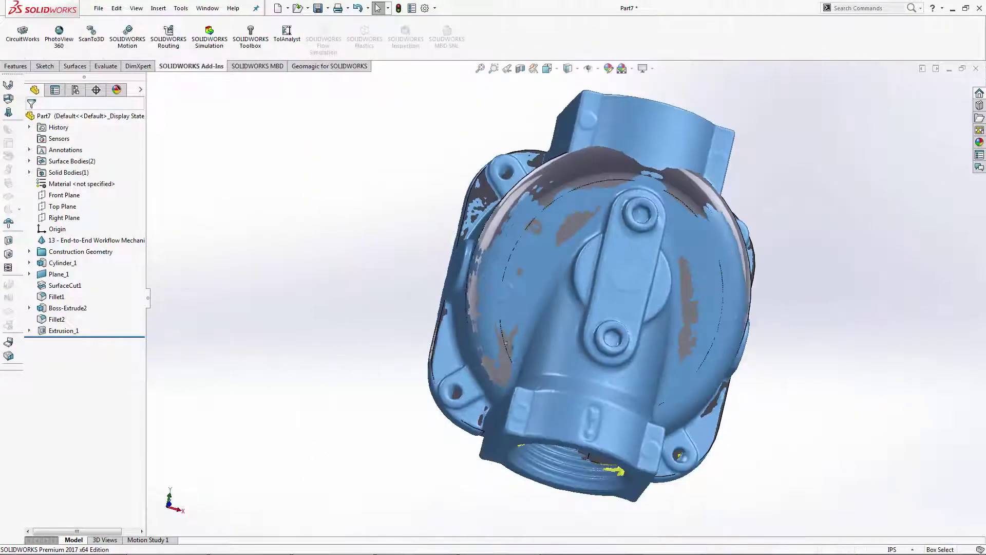
middle_drag(506, 343, 340, 319)
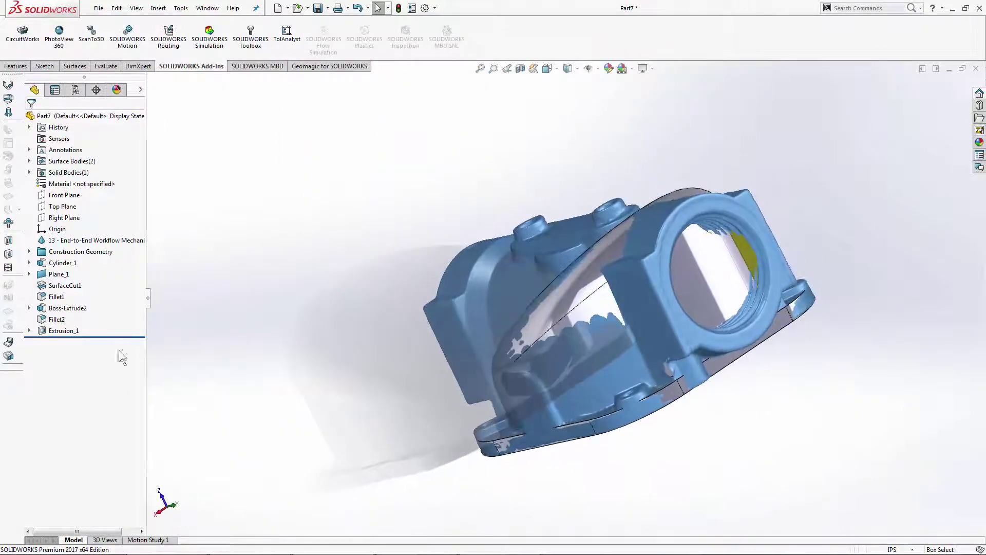
right_click(69, 332)
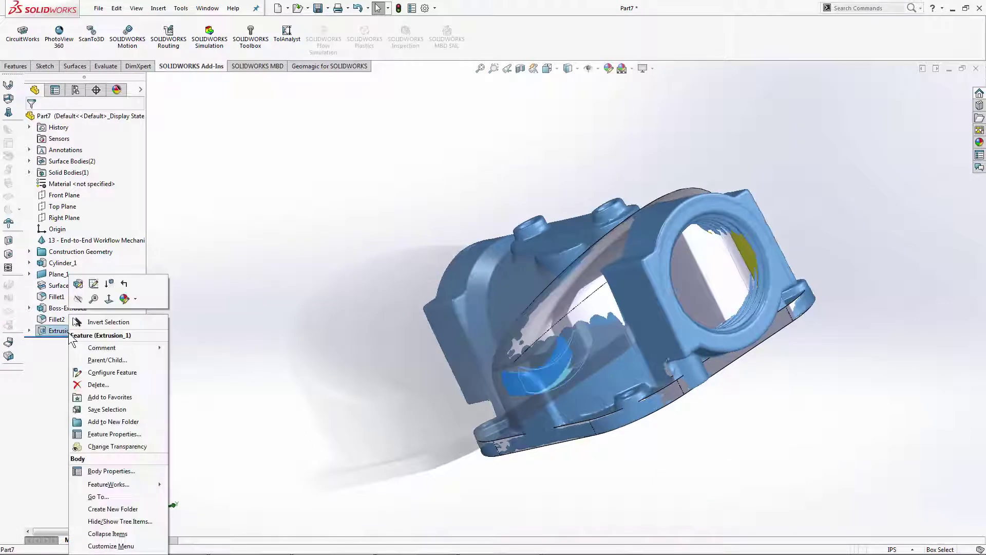
click(77, 298)
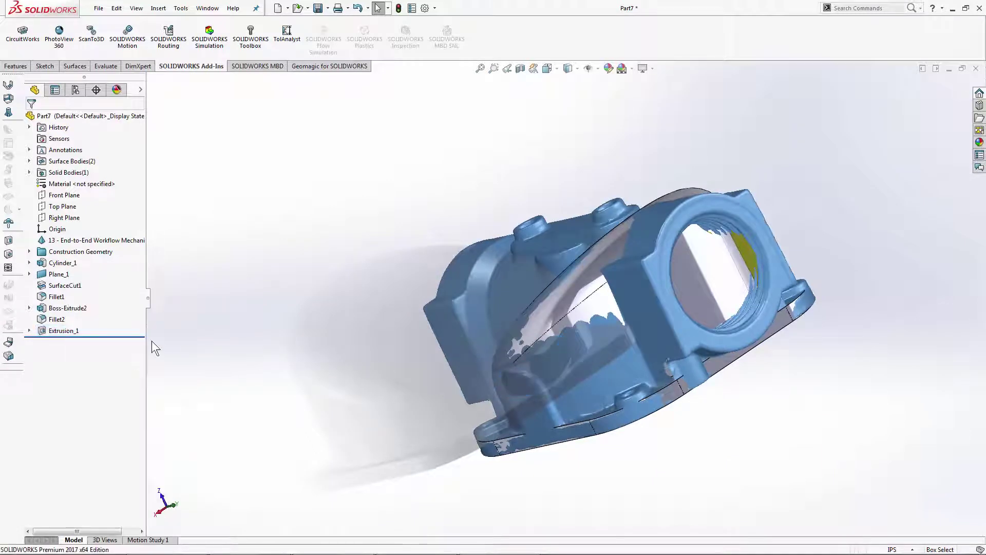
right_click(75, 337)
right_click(75, 331)
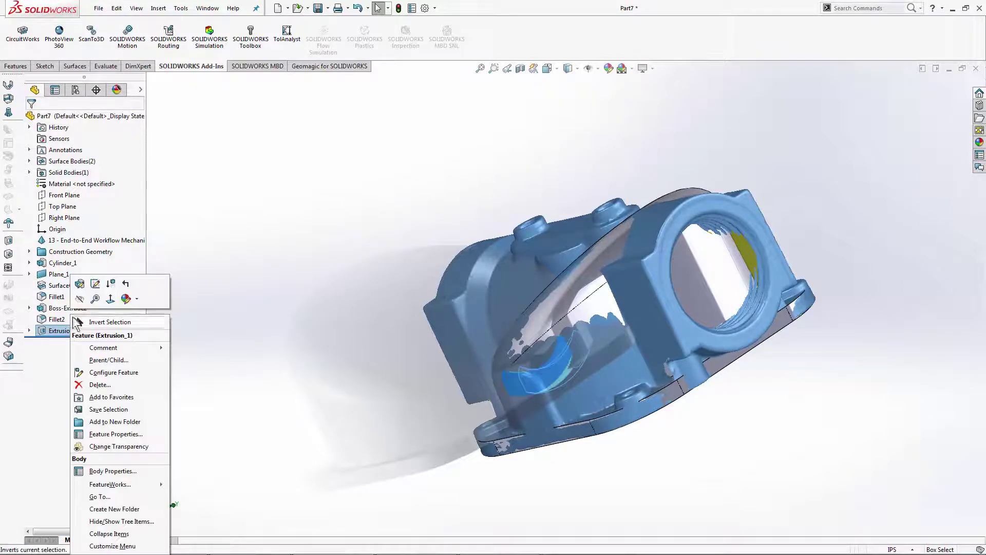
click(79, 284)
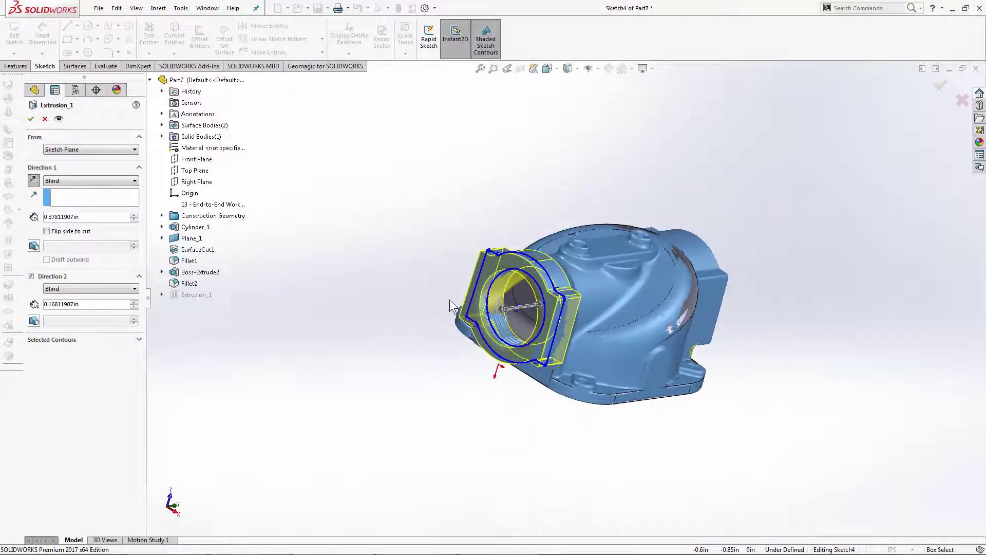
scroll(449, 300, down, 5)
middle_drag(676, 331, 690, 303)
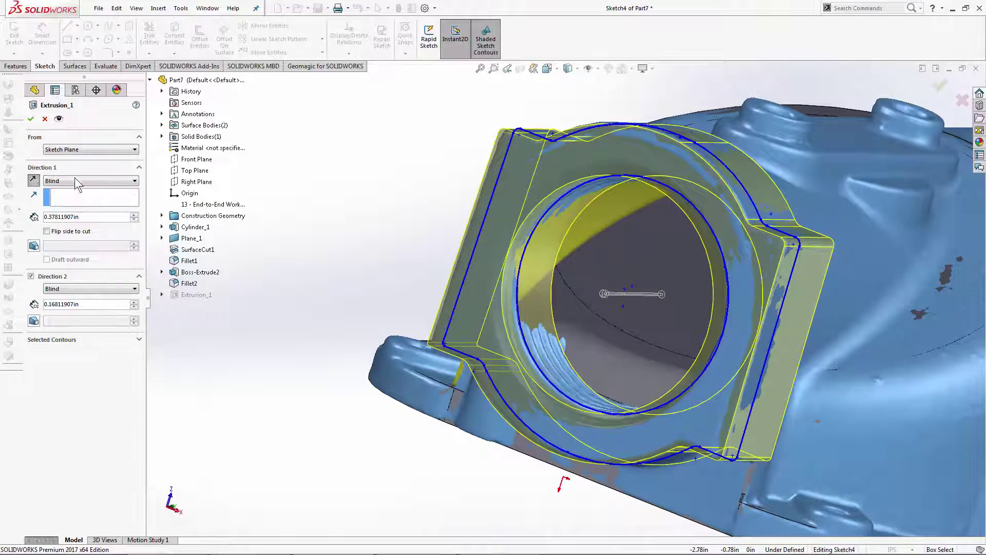
click(71, 192)
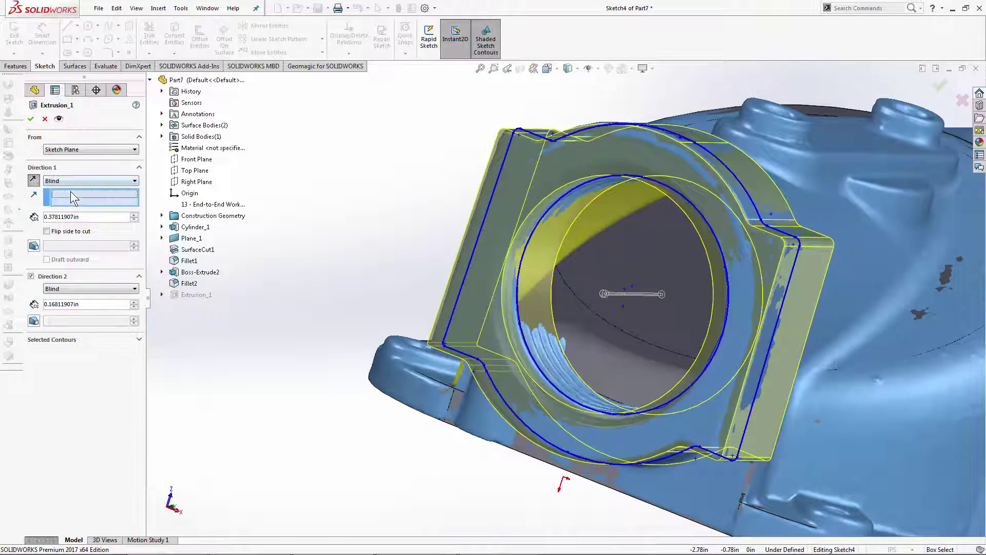
click(29, 120)
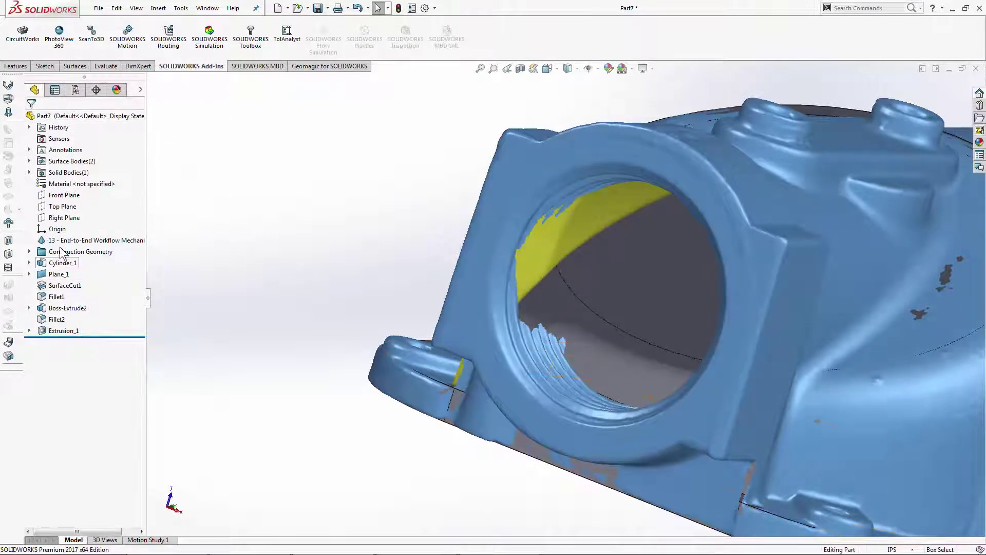
Step: Hide the scanned mesh so that only the solid model and its port flange extrusion are displayed
right_click(60, 241)
click(70, 228)
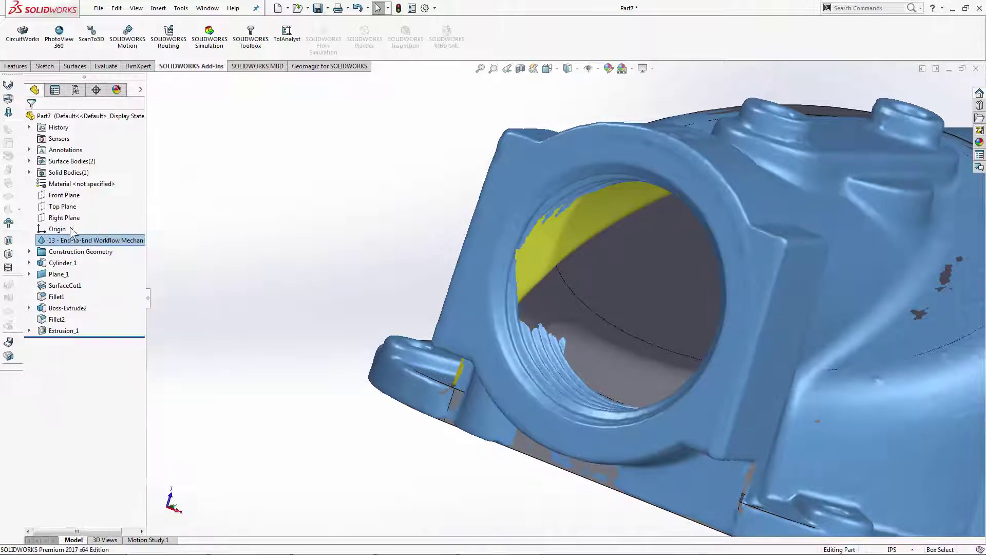
click(245, 282)
middle_drag(281, 285, 226, 253)
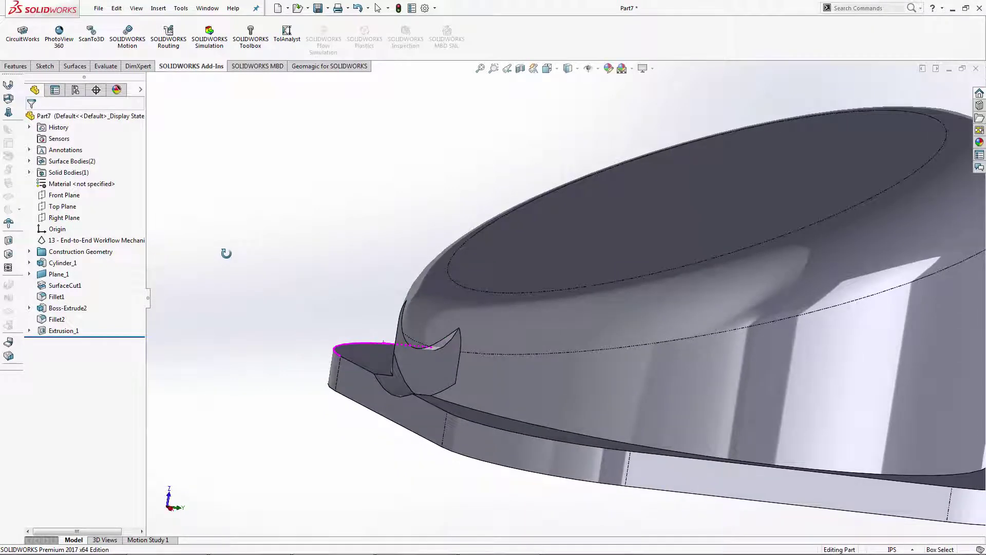
Step: Delete the extracted port flange extrusion feature while keeping its sketch
right_click(63, 330)
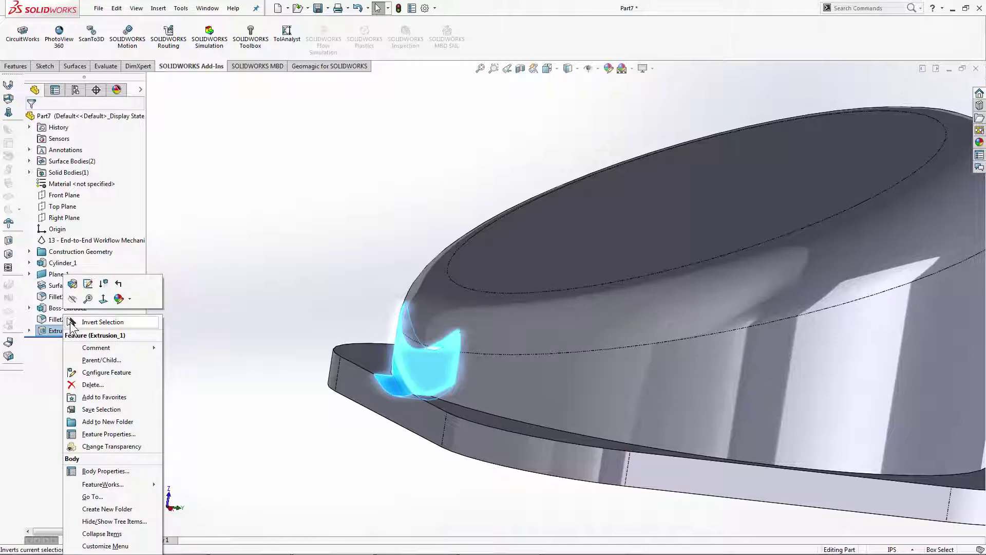
click(93, 385)
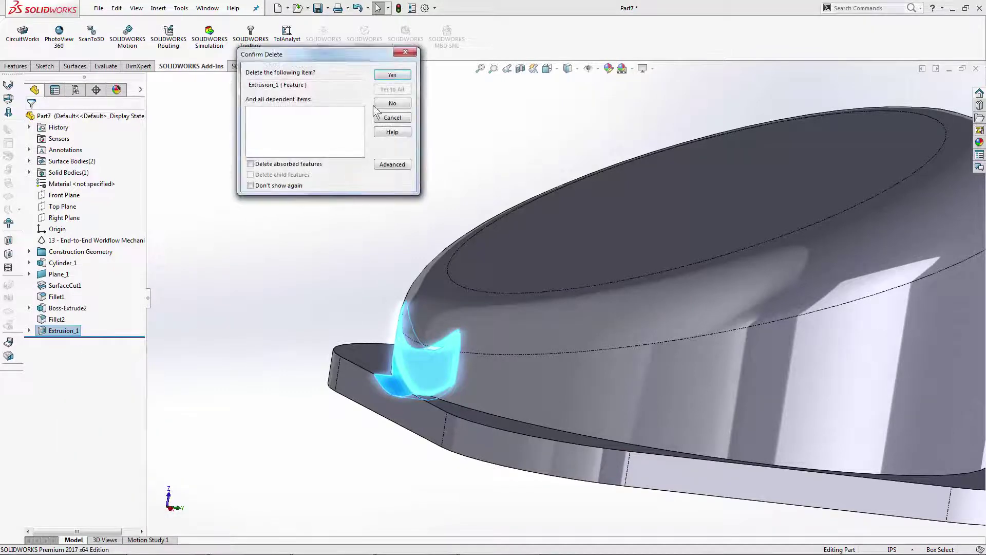
click(379, 80)
Step: Extrude the remaining port flange sketch as a merged blind boss about 0.41 in deep toward the body
click(16, 65)
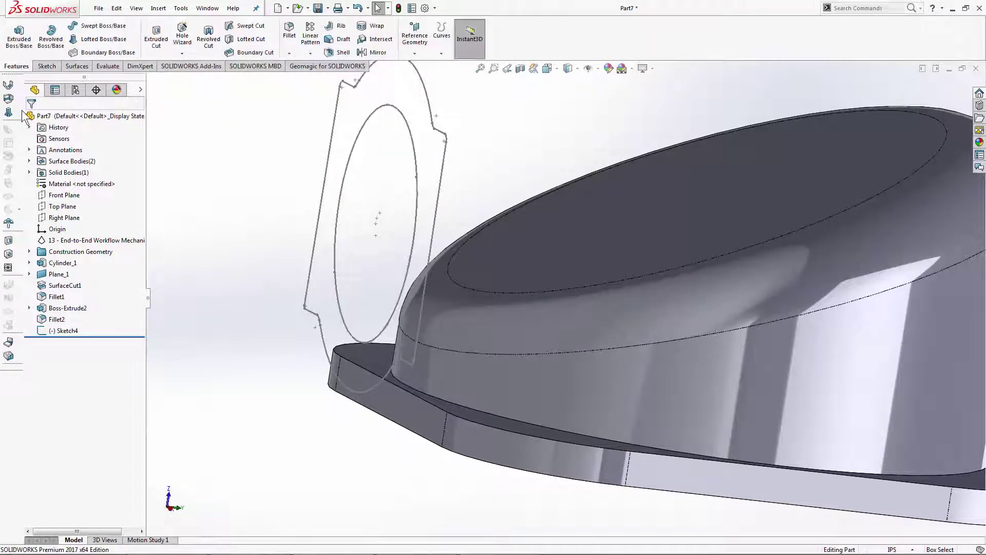
click(19, 38)
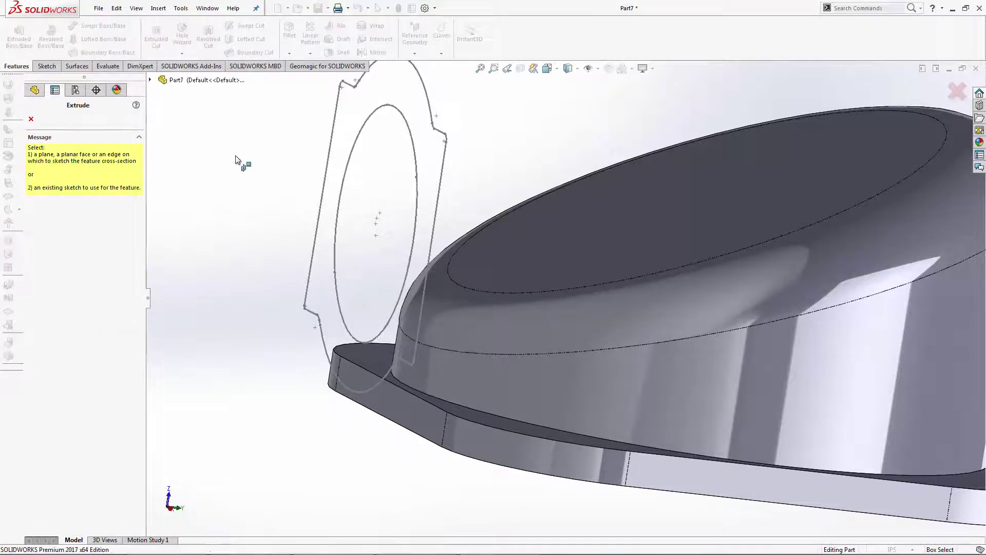
click(326, 176)
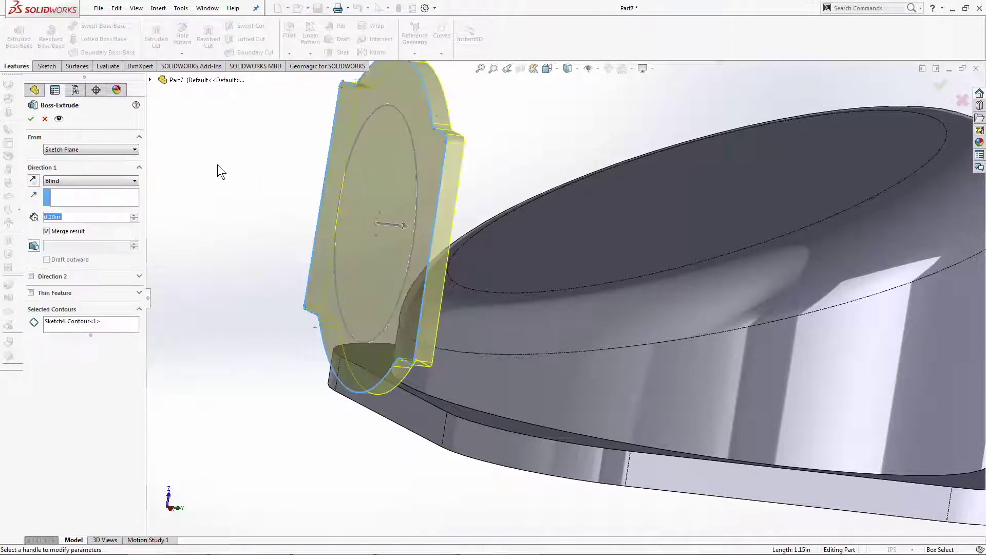
key(f)
middle_drag(356, 228, 336, 232)
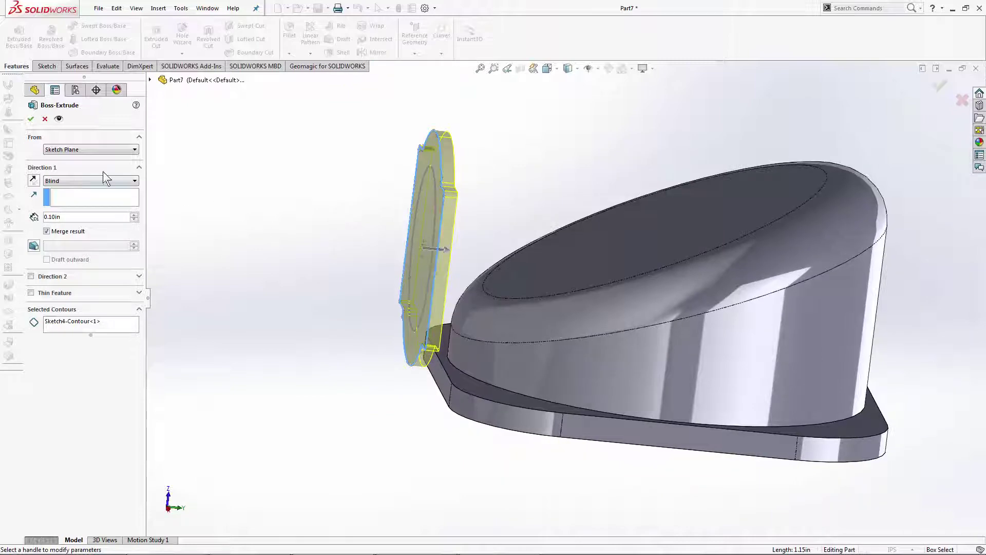
middle_drag(553, 261, 498, 261)
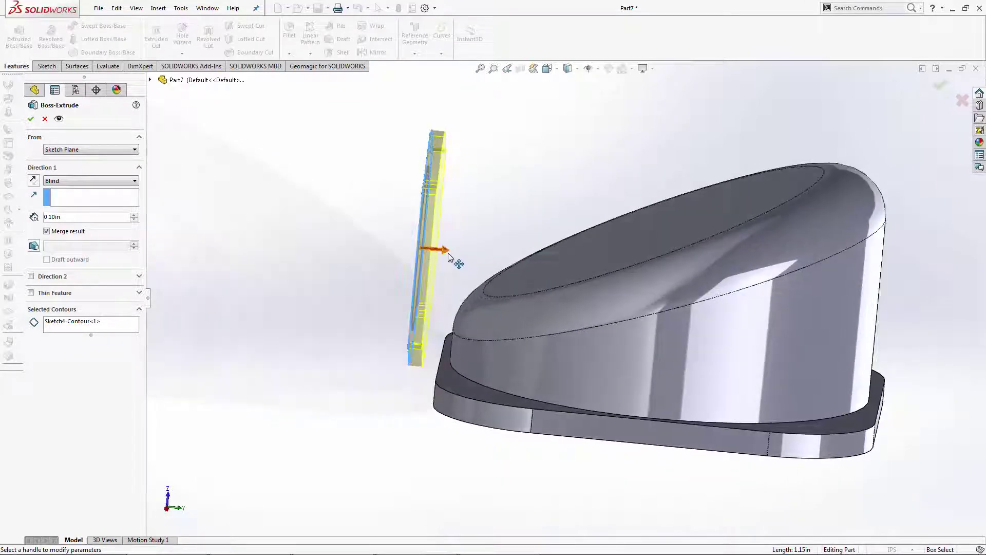
drag(451, 254, 476, 261)
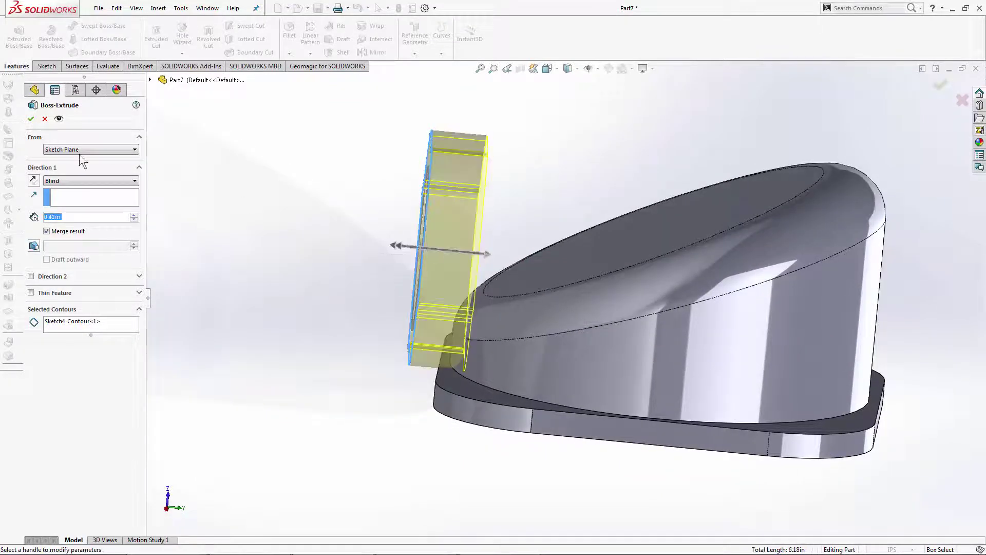
click(31, 118)
Step: Show the scanned mesh again to compare it with the new flange boss
middle_drag(231, 214, 233, 218)
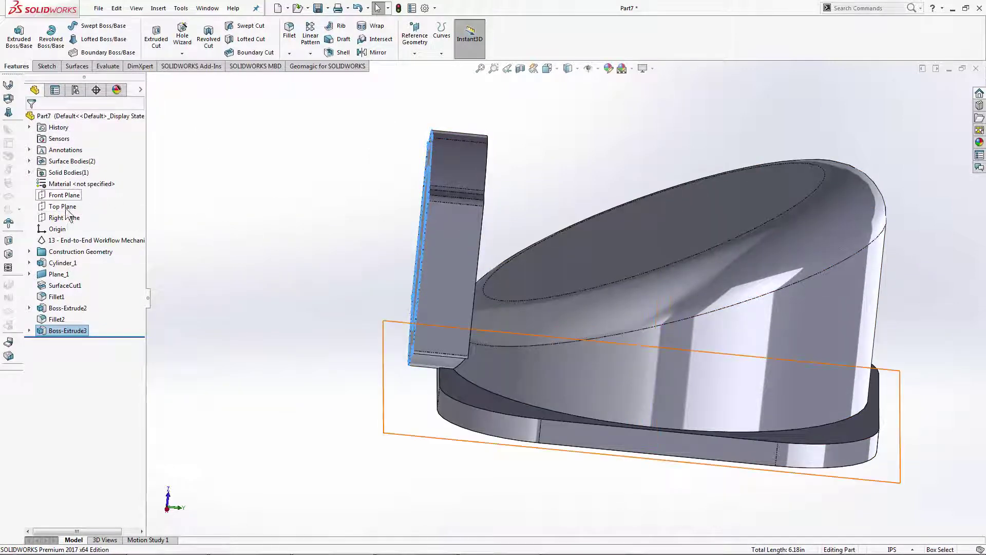
right_click(63, 242)
click(75, 224)
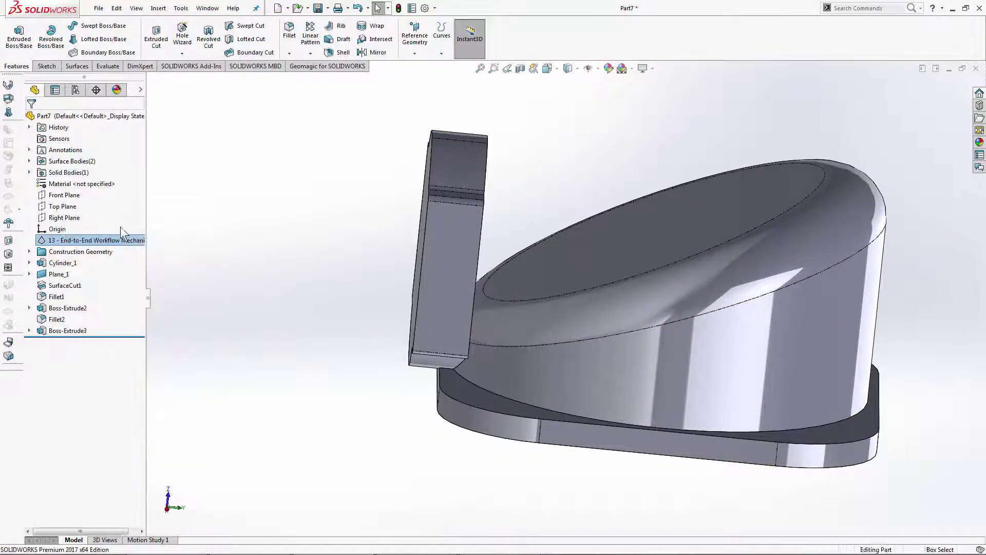
middle_drag(279, 254, 278, 255)
click(32, 119)
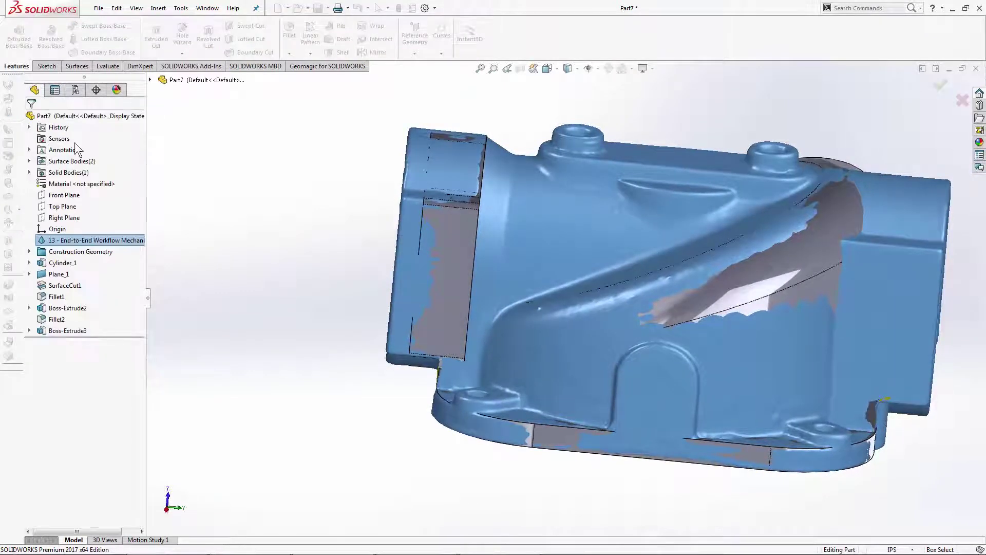
right_click(67, 240)
key(Escape)
click(199, 241)
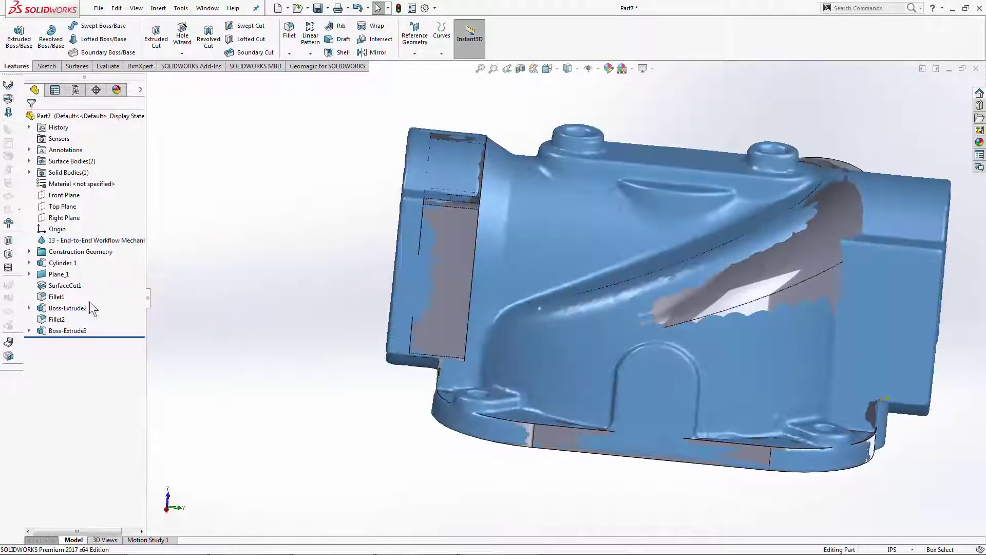
Step: Hide the solid body containing the flange boss and show it again
right_click(72, 330)
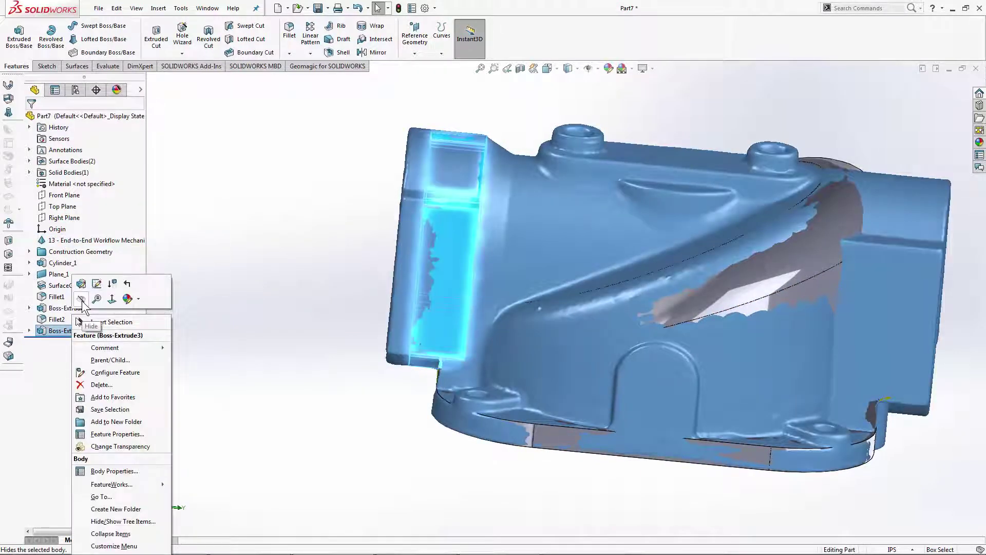
click(82, 301)
right_click(67, 329)
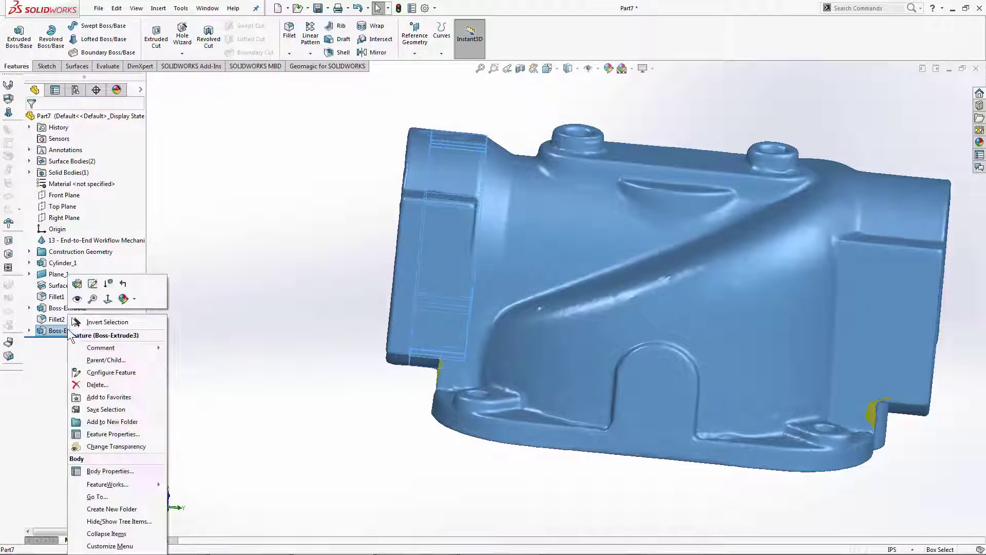
click(77, 299)
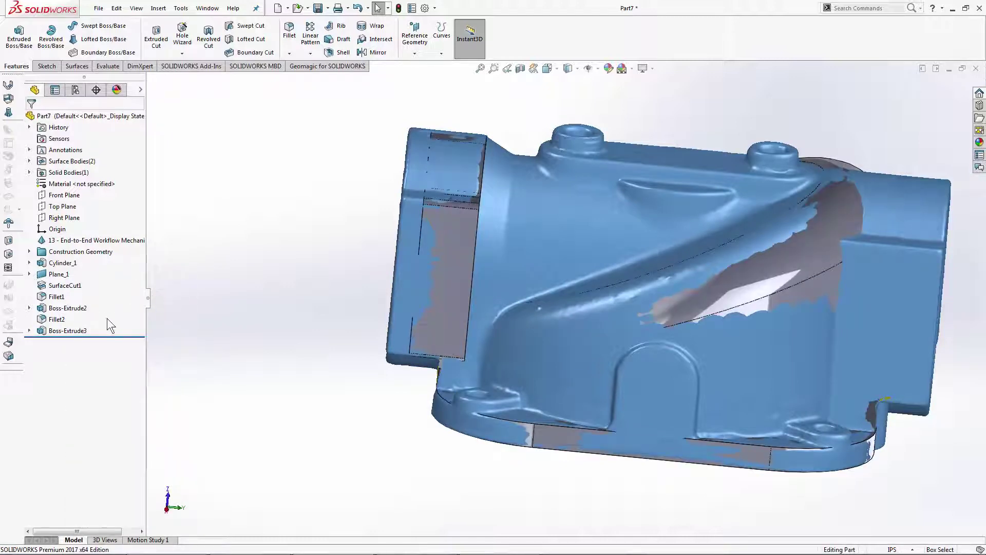
Step: Edit the flange boss to add a blind second direction of about 0.17 in toward the port's open end
right_click(79, 335)
click(84, 282)
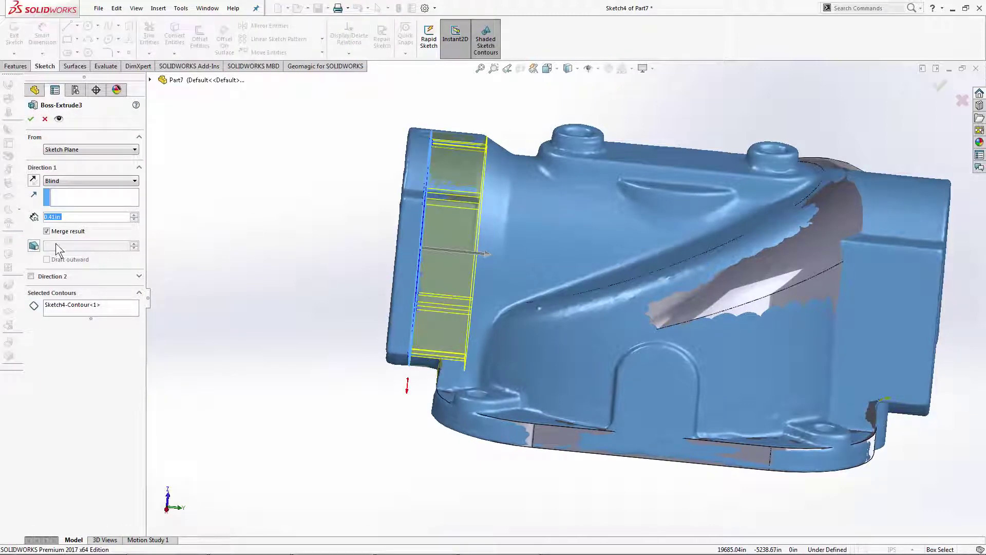
click(31, 277)
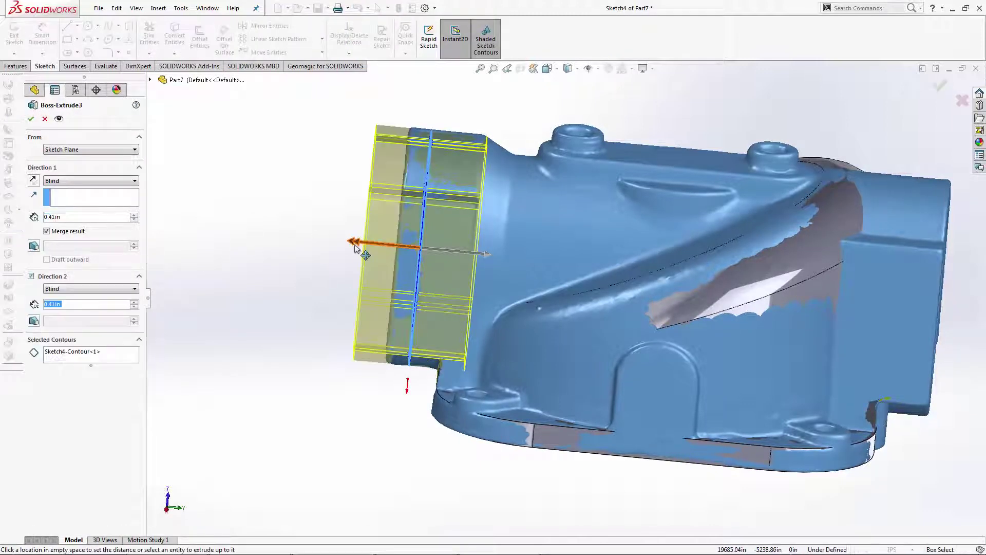
drag(355, 247, 396, 247)
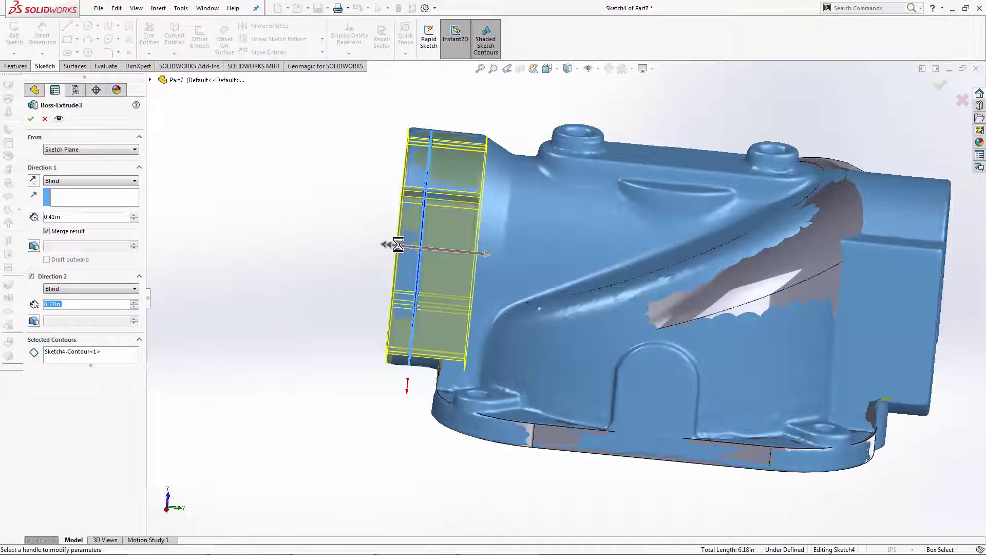
click(31, 118)
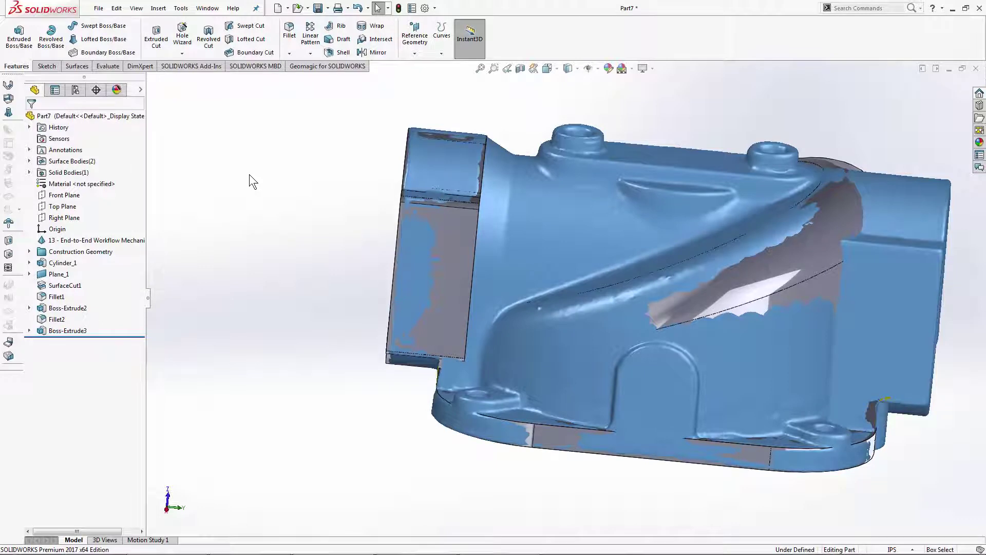
scroll(248, 174, down, 2)
scroll(249, 174, up, 5)
scroll(876, 308, down, 3)
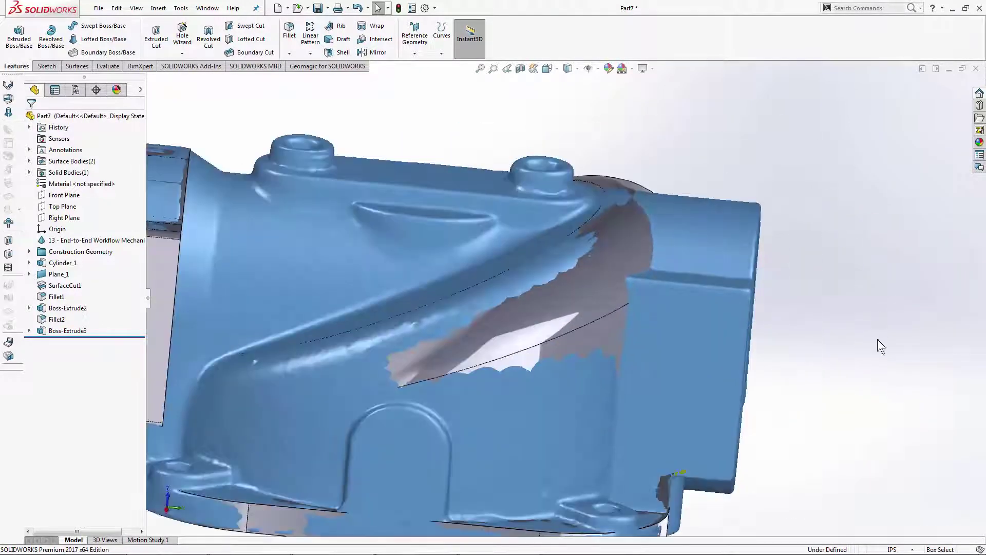
scroll(876, 345, up, 1)
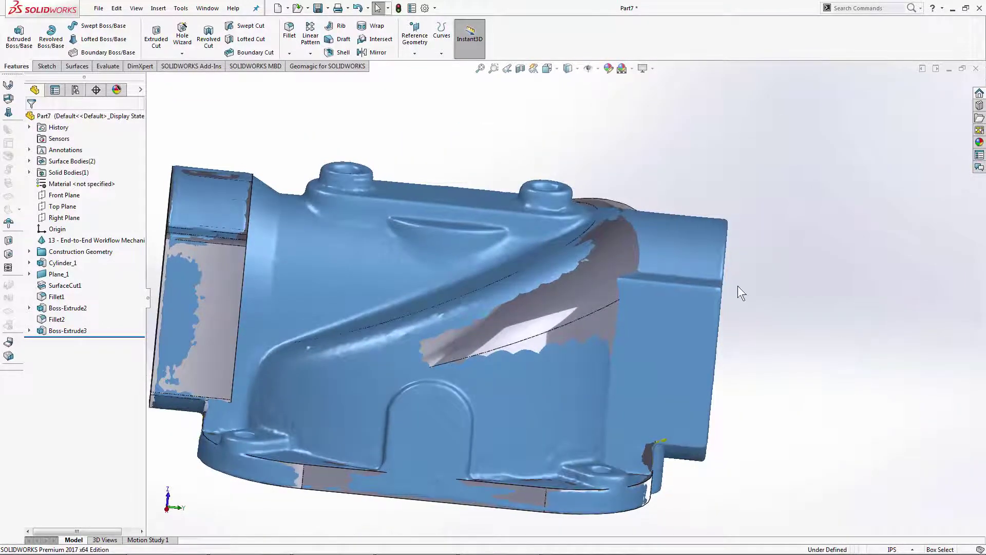
click(21, 41)
click(47, 103)
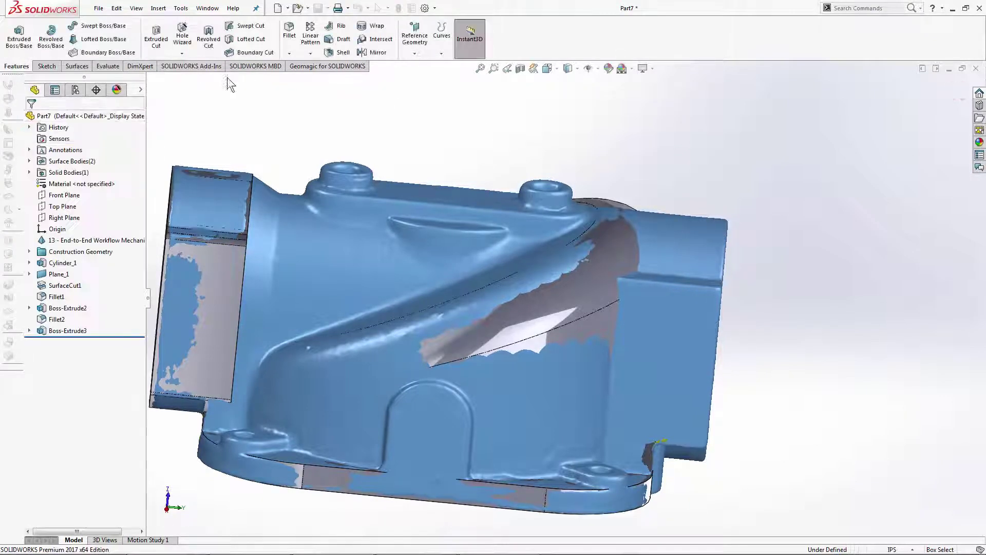
Step: Start an Extract Extrusion on the mesh and lasso-select a narrow band across the full height of the opposite port flange
click(327, 66)
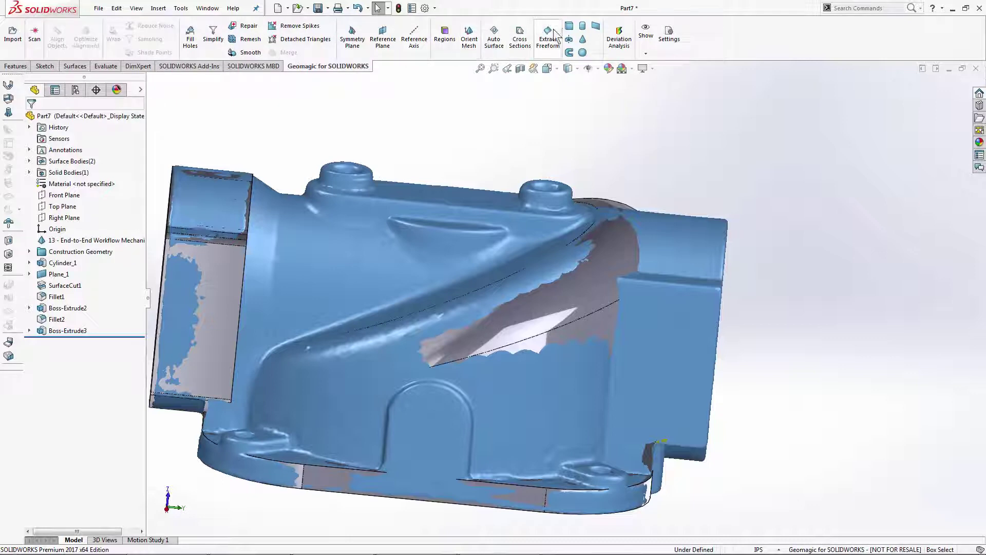
click(569, 29)
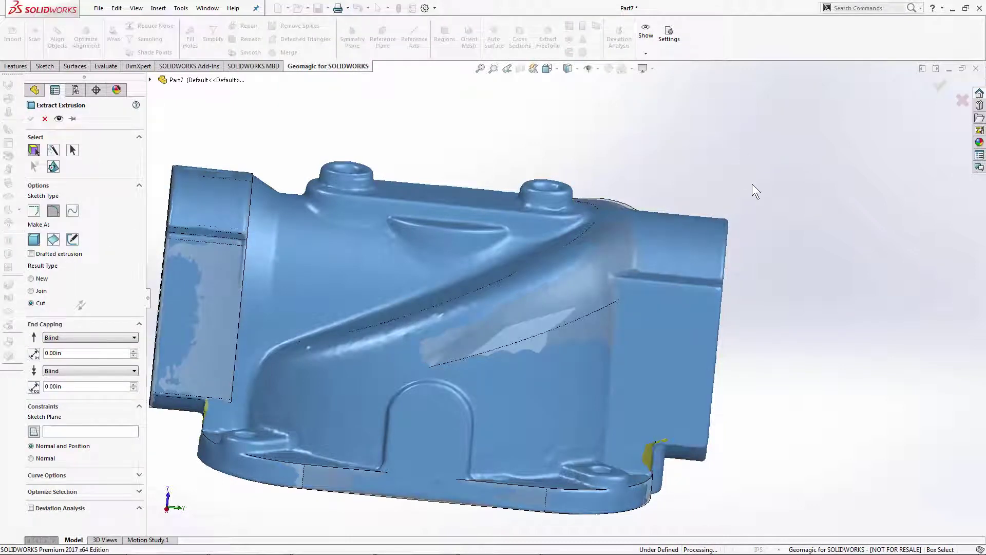
middle_drag(887, 260, 670, 57)
scroll(624, 156, up, 3)
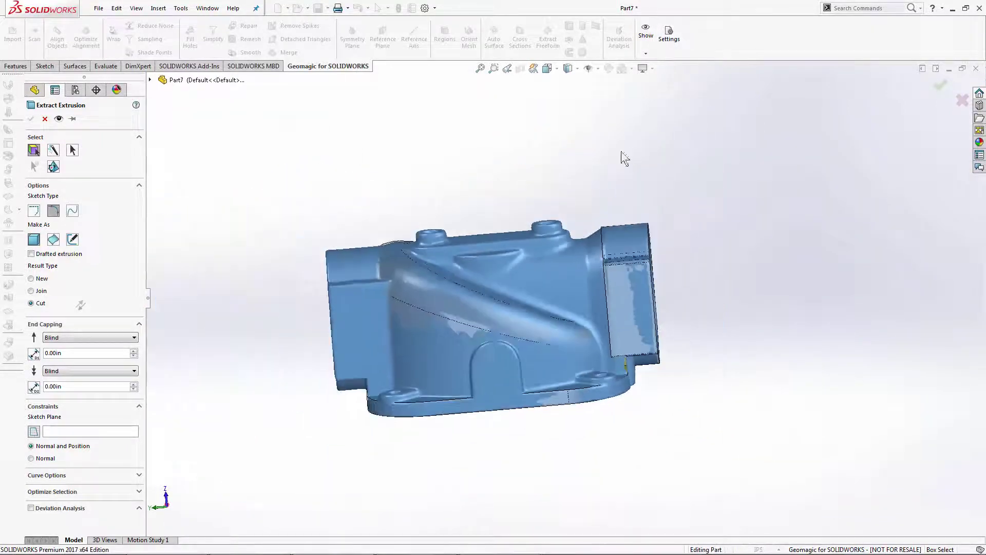
scroll(324, 408, down, 3)
right_click(292, 222)
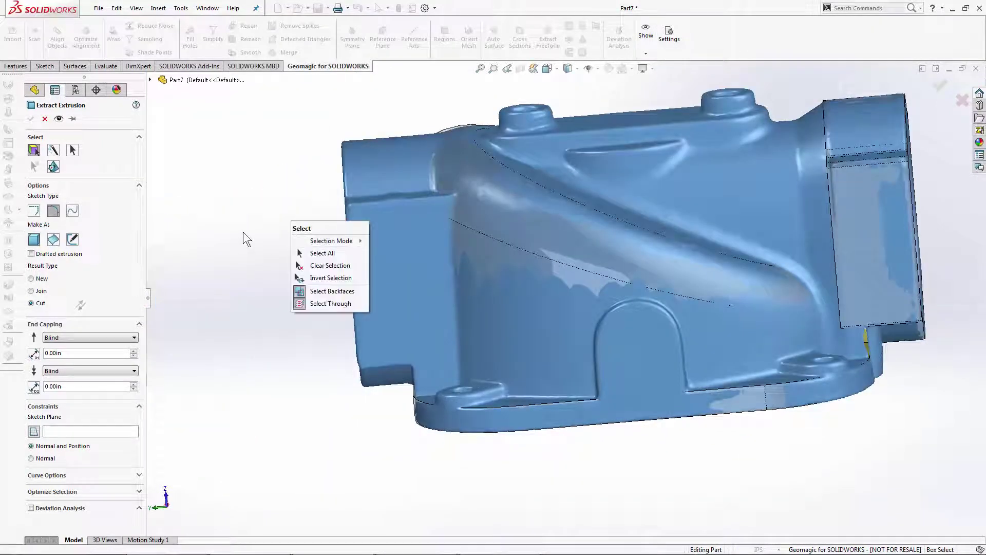
mouse_move(310, 242)
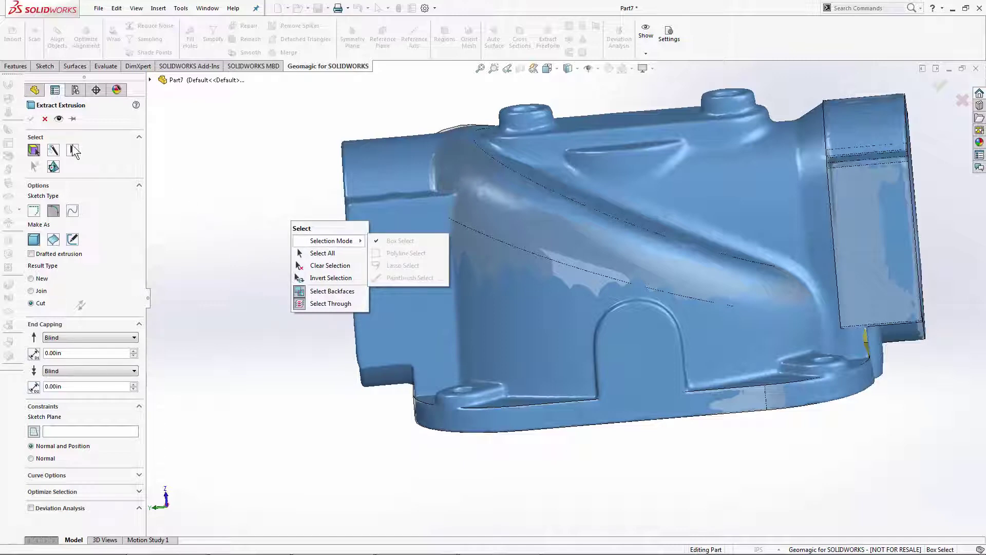
click(73, 152)
click(73, 155)
right_click(234, 174)
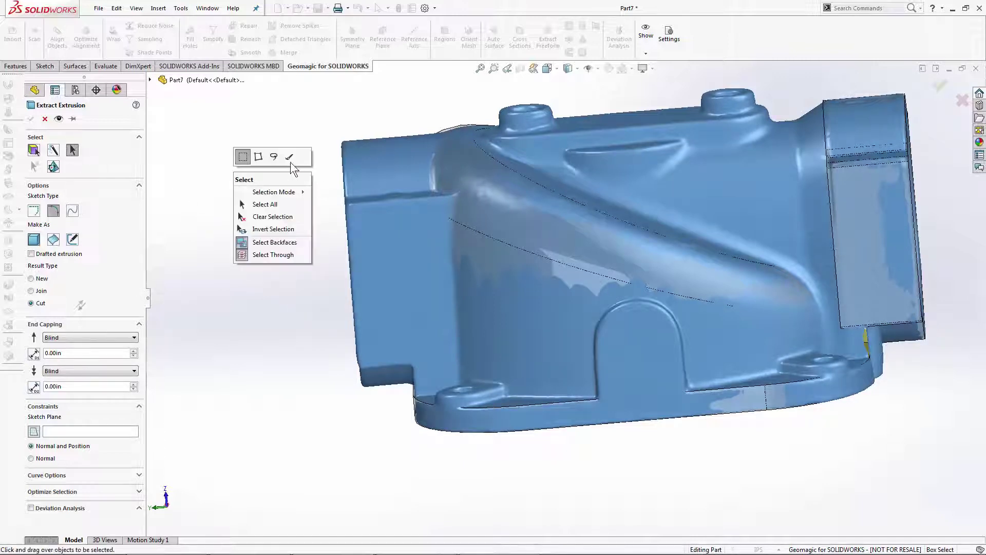
click(274, 157)
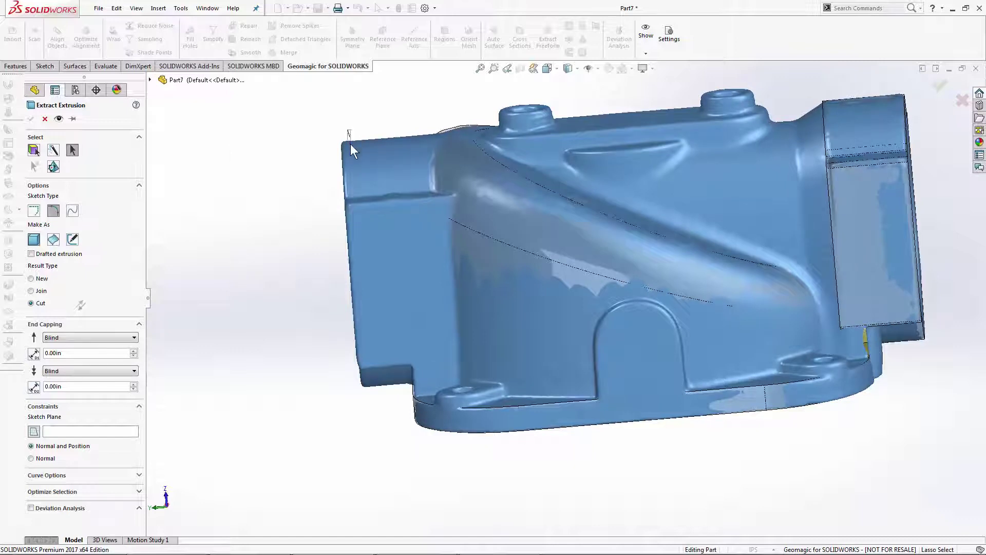
drag(360, 210, 360, 272)
mouse_move(363, 314)
mouse_down()
mouse_move(374, 393)
mouse_move(380, 280)
mouse_up()
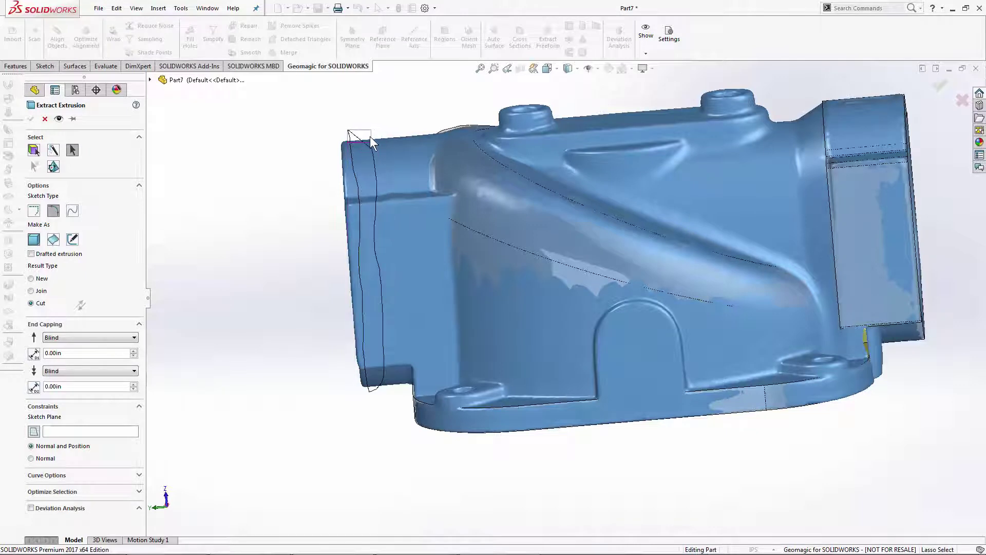
drag(370, 137, 360, 133)
Step: Remove the port's inner bore from the mesh selection so that only the flange's outer profile is extracted
middle_drag(308, 140, 414, 131)
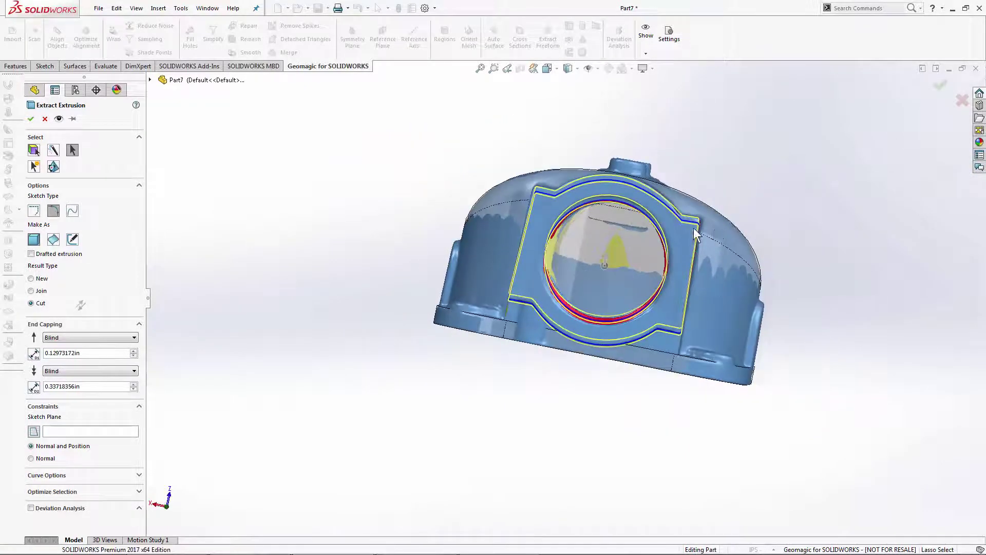
scroll(688, 227, down, 4)
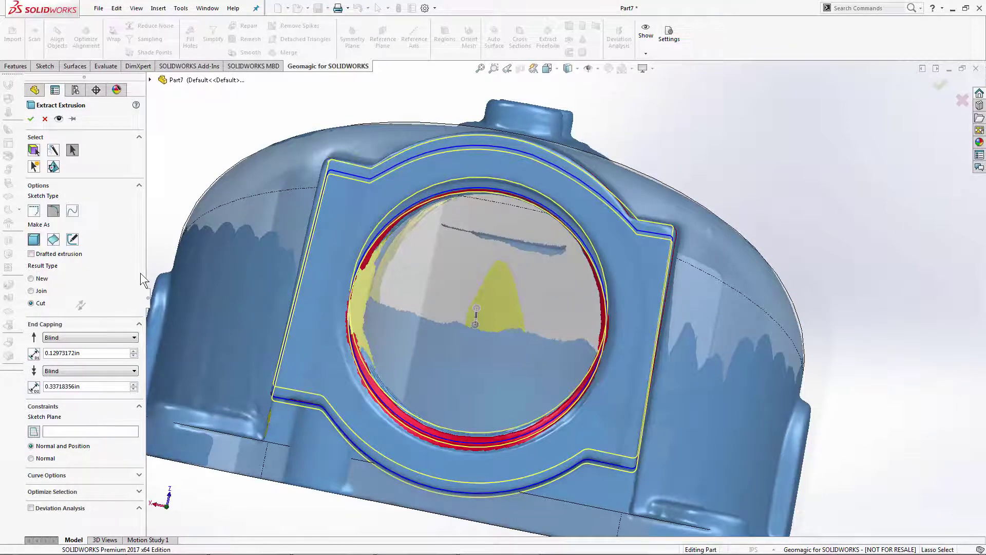
mouse_move(356, 215)
mouse_down()
mouse_move(322, 317)
mouse_move(331, 368)
mouse_move(366, 420)
mouse_move(409, 446)
mouse_move(508, 461)
mouse_move(599, 413)
mouse_move(623, 351)
mouse_move(624, 283)
mouse_move(563, 186)
mouse_move(454, 162)
mouse_move(453, 195)
mouse_up()
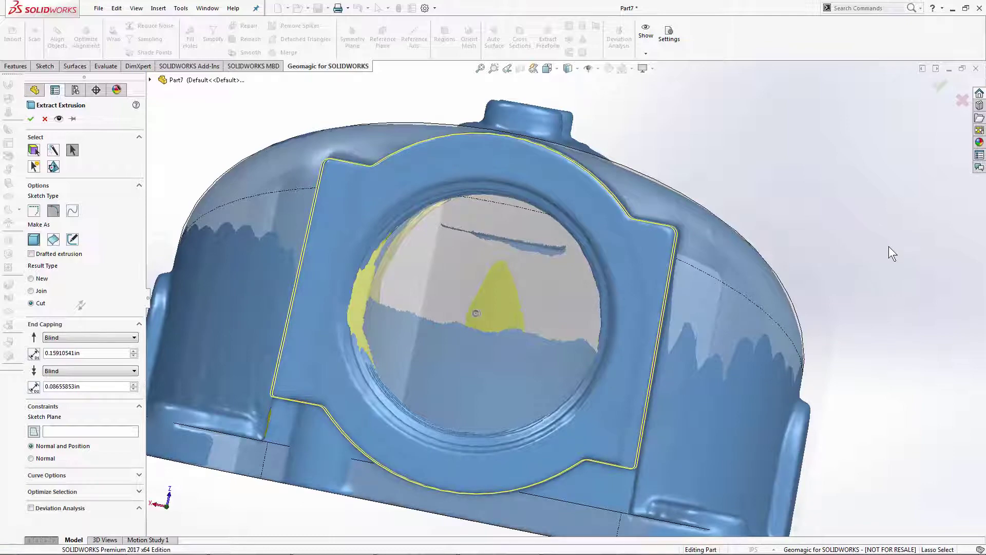
Step: Extend the flange extrusion's first blind direction to about 0.73 in toward the housing body
middle_drag(898, 248, 853, 243)
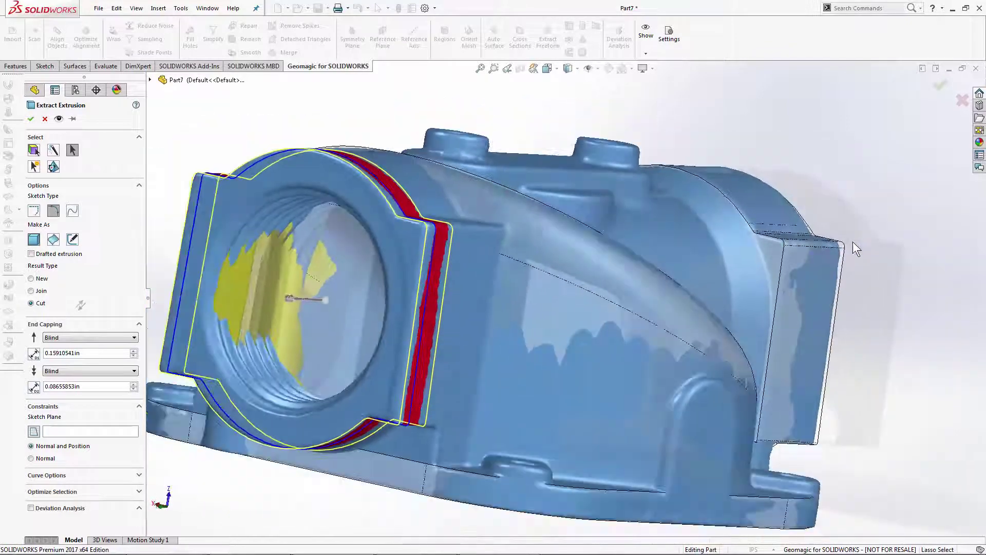
scroll(853, 249, up, 3)
middle_drag(780, 263, 721, 295)
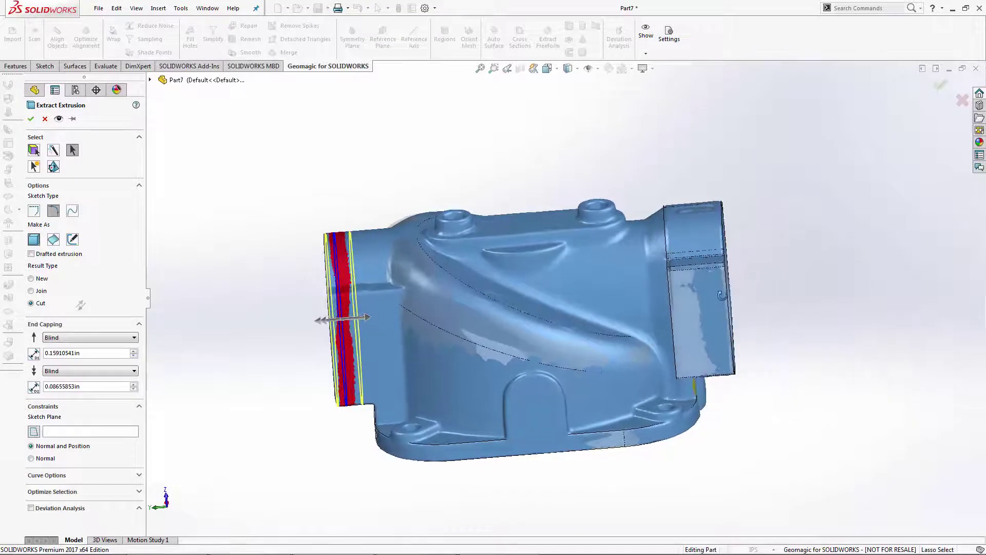
scroll(341, 314, down, 5)
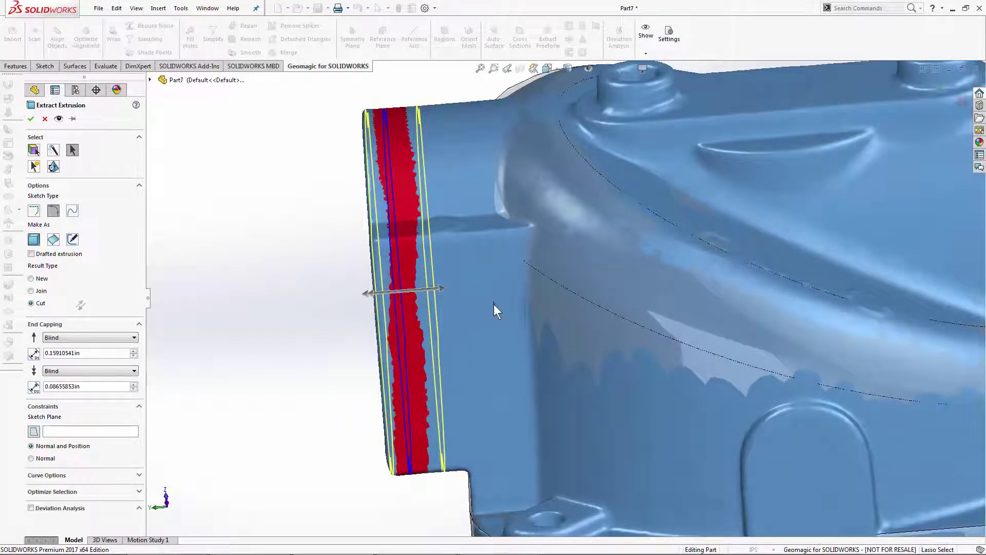
middle_drag(494, 304, 498, 305)
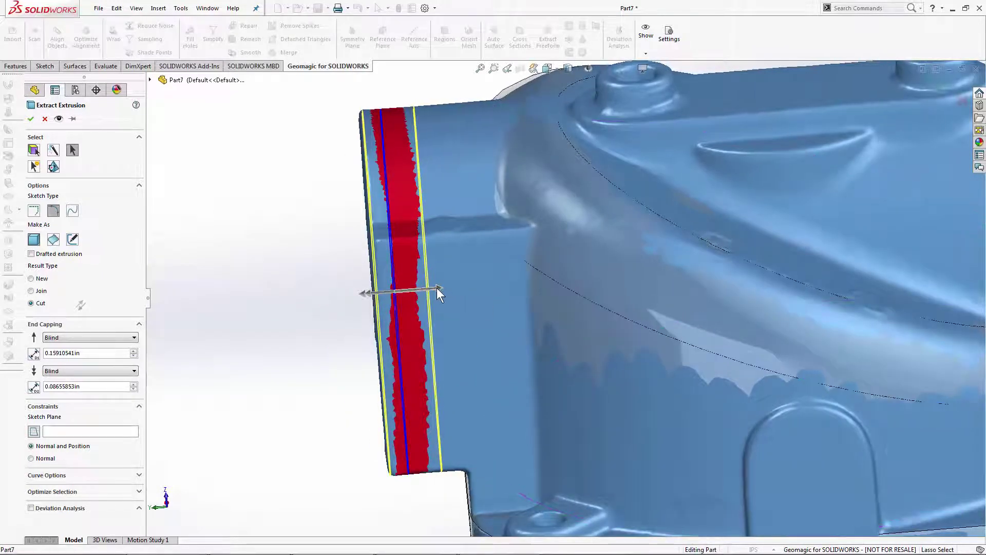
drag(437, 289, 548, 277)
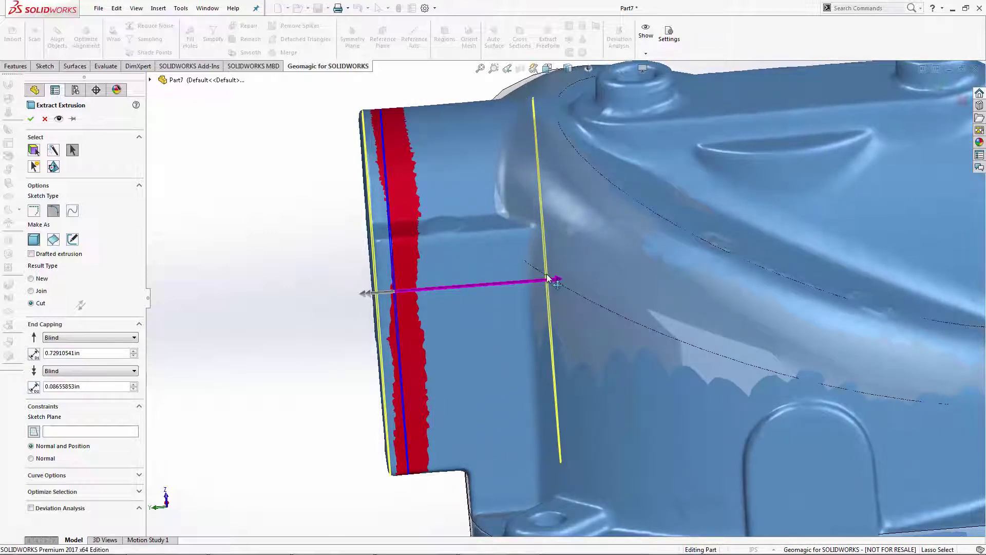
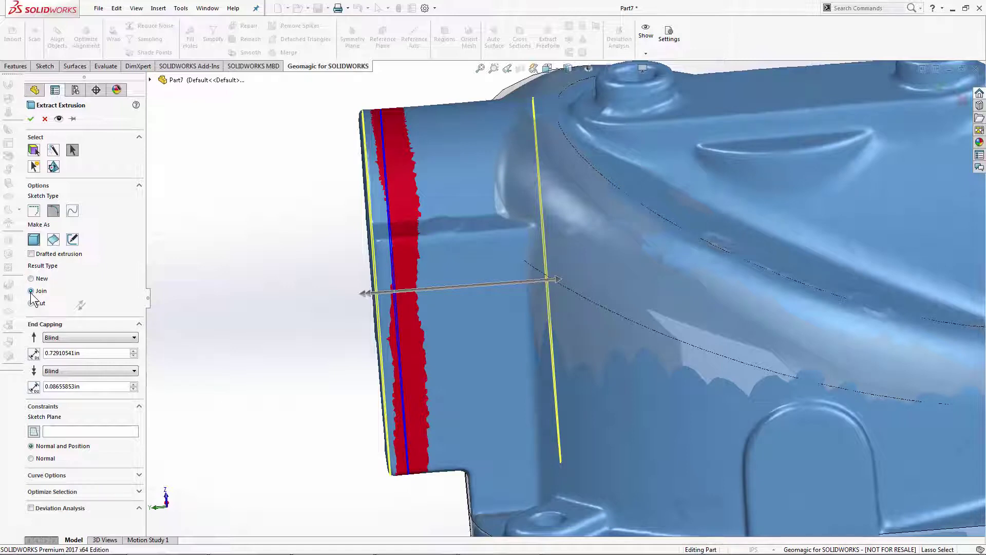
Step: Join the extracted flange to the solid with its sketch plane normal constrained to the Top Plane, extending the first direction into the housing
click(36, 456)
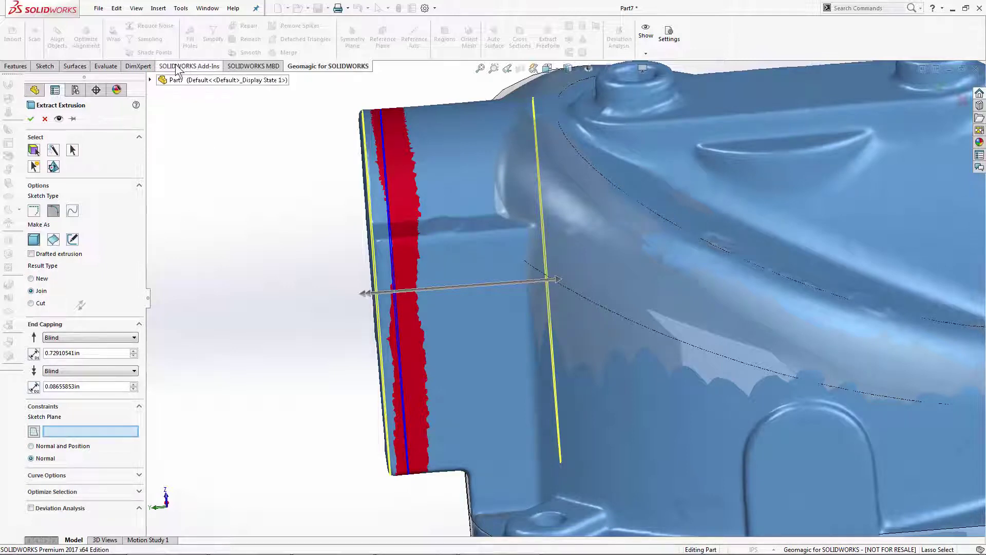
click(173, 80)
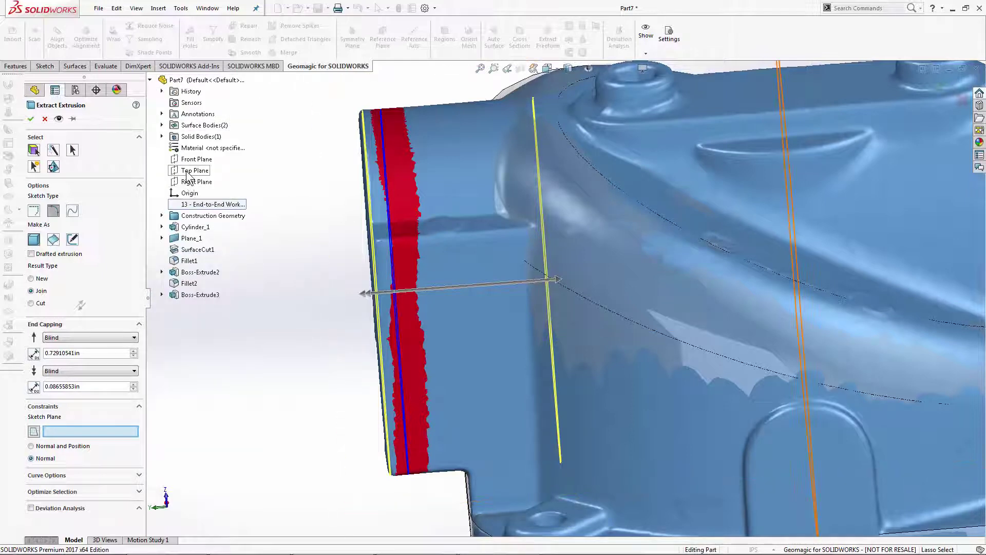
click(187, 171)
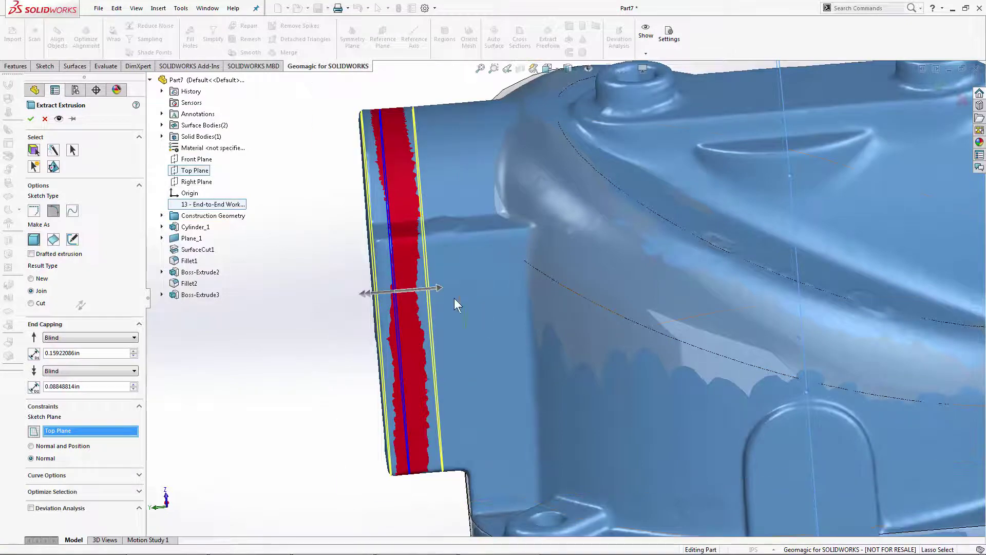
drag(444, 290, 547, 280)
click(31, 119)
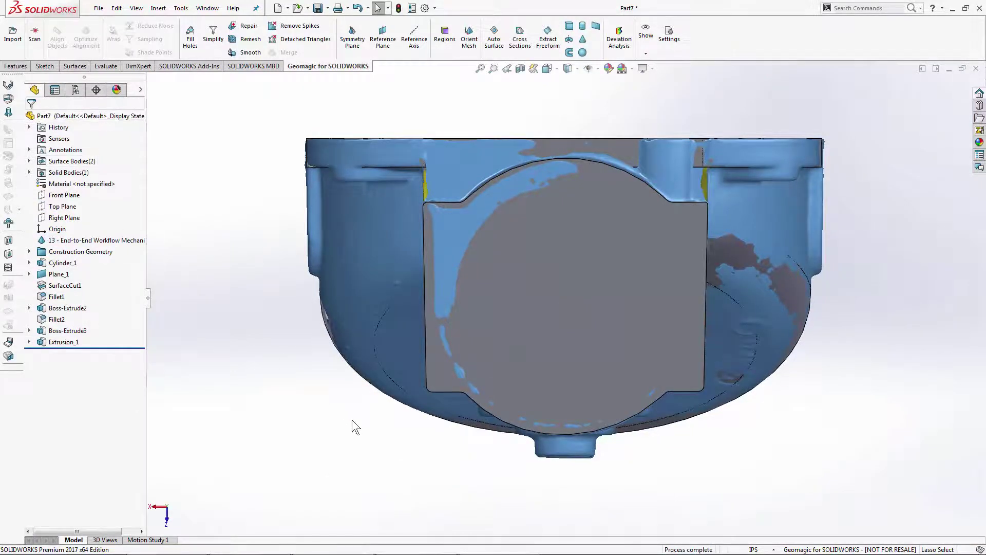
Step: Hide the scan mesh to inspect the solid with both port flanges, and show the mesh again
middle_drag(352, 420, 356, 32)
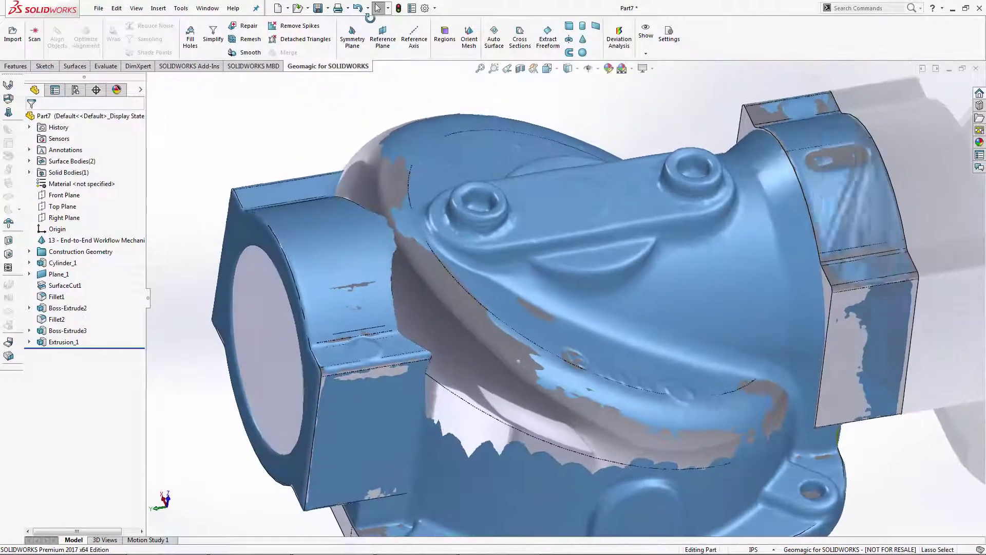
scroll(406, 145, up, 4)
middle_drag(556, 290, 533, 390)
middle_drag(534, 392, 535, 392)
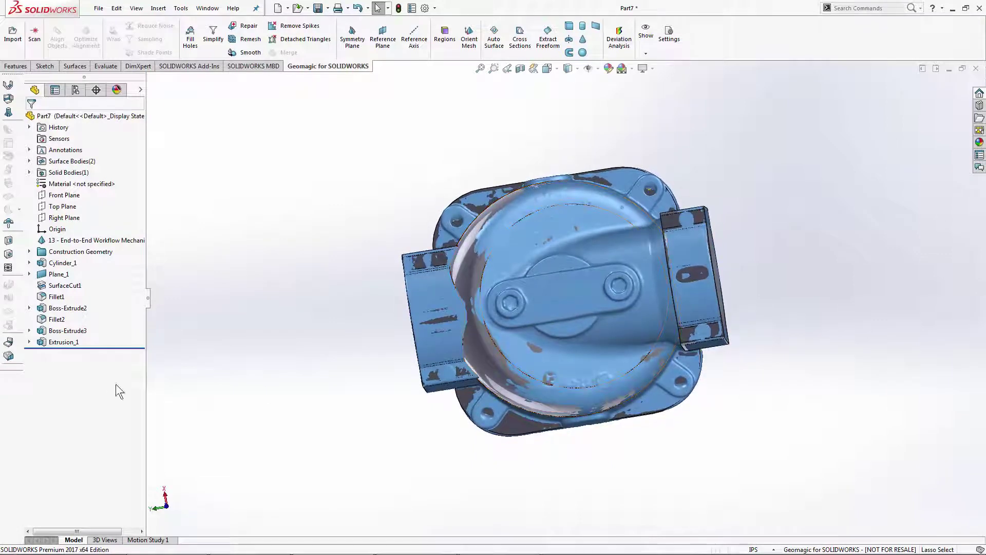
right_click(73, 243)
click(84, 230)
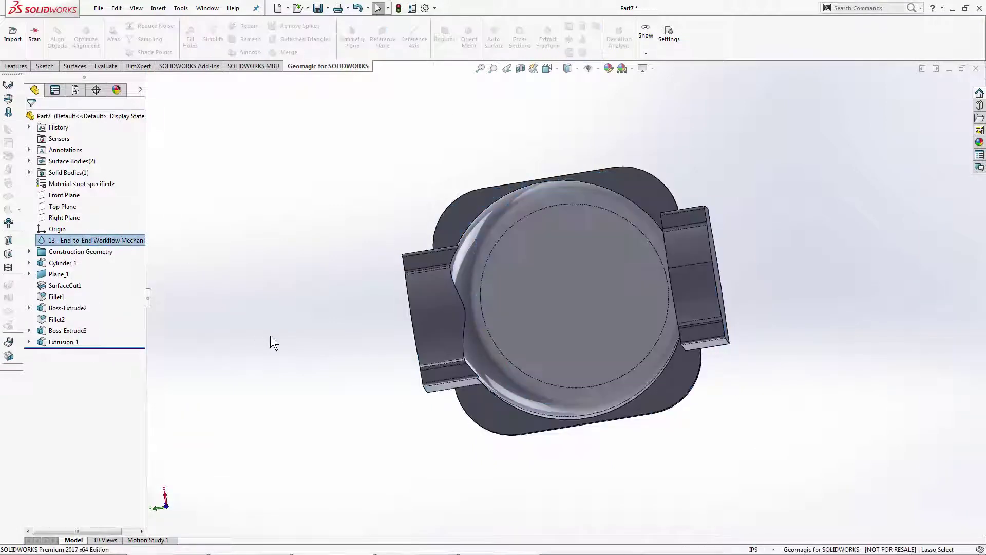
middle_drag(341, 394, 408, 348)
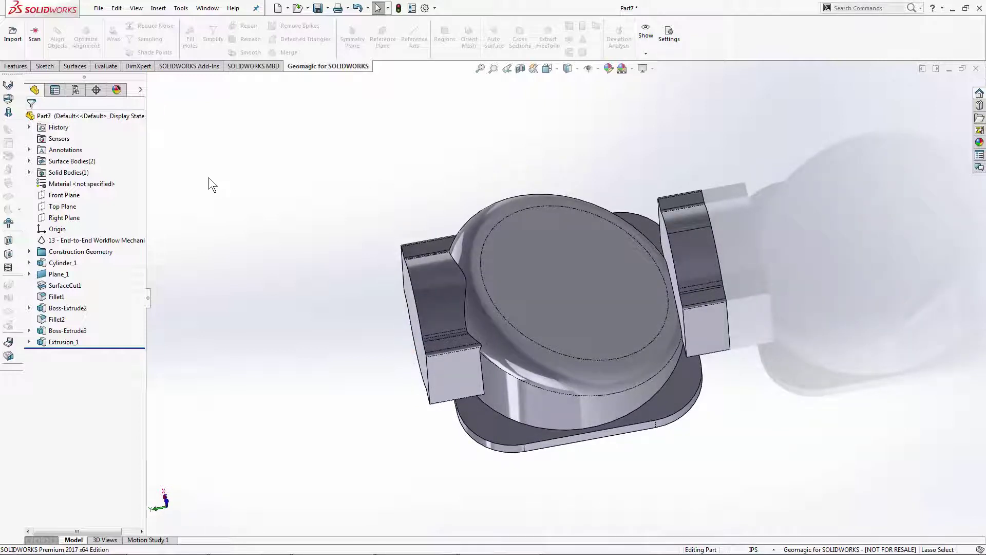
click(54, 240)
right_click(53, 240)
click(61, 222)
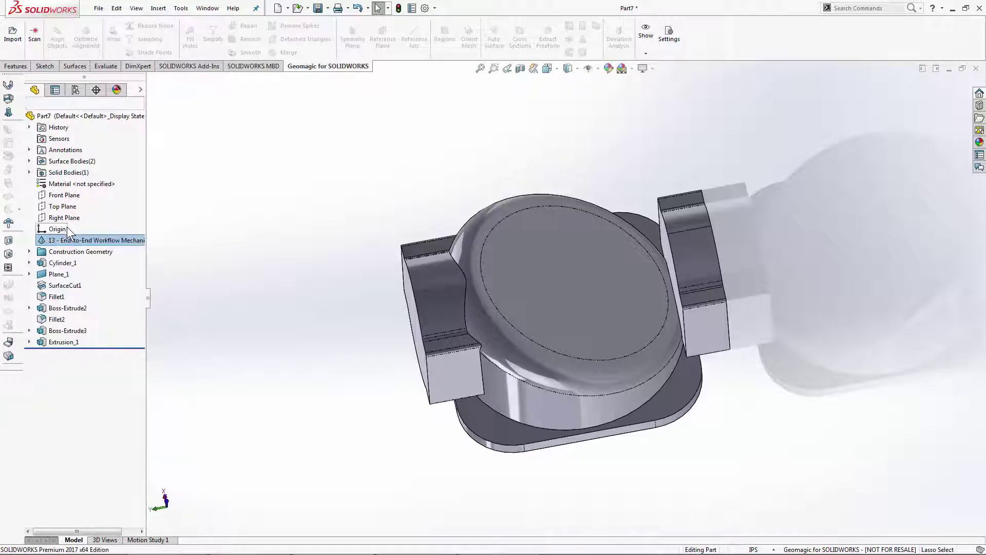
Step: Start an Extract Cylinder, display the mesh's region colors and select the curved neck regions around the two-boss rib beside the port flange
scroll(591, 257, down, 3)
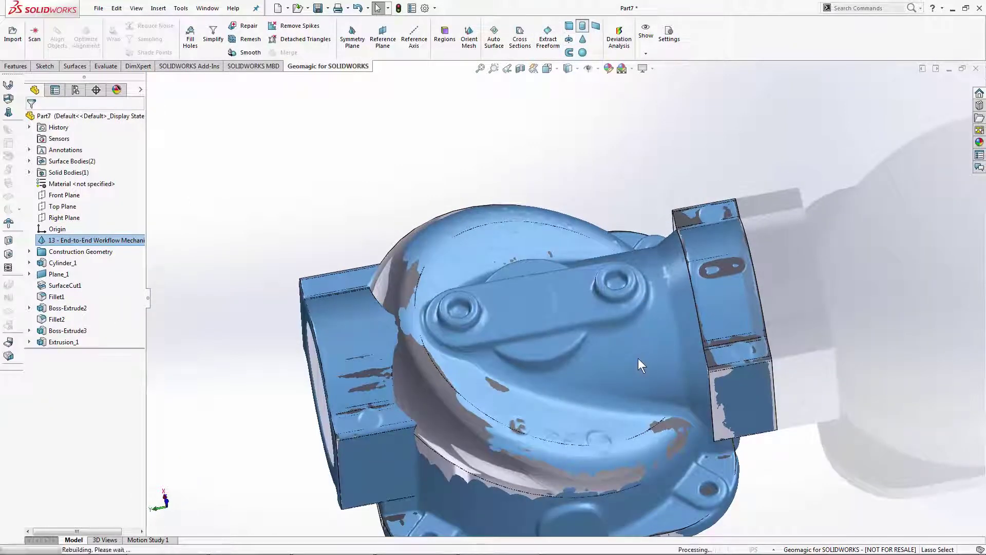
click(645, 53)
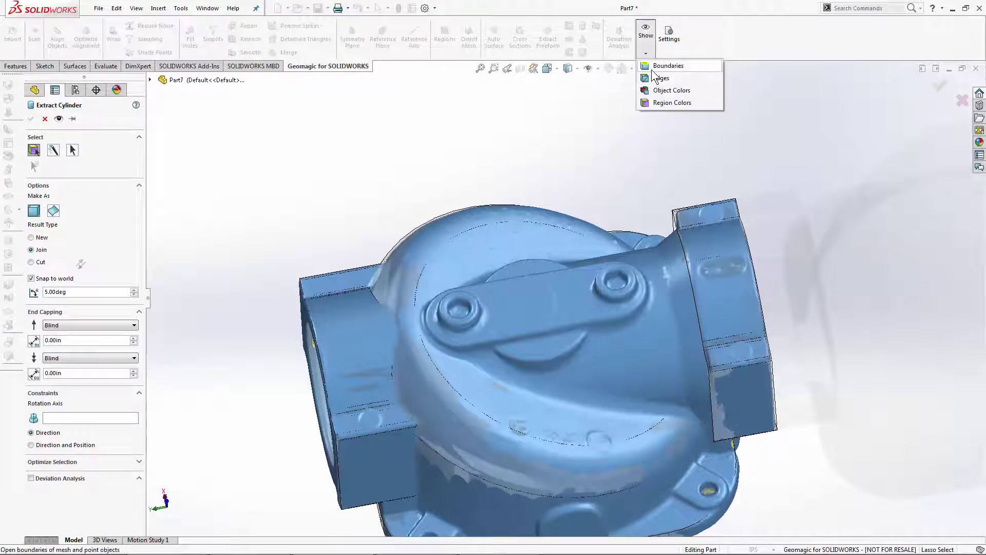
click(658, 103)
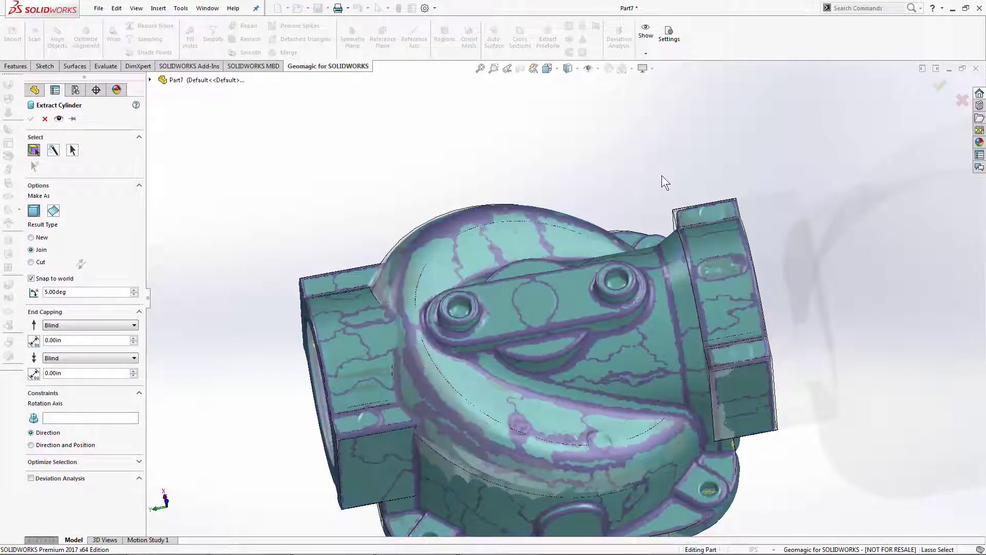
click(642, 358)
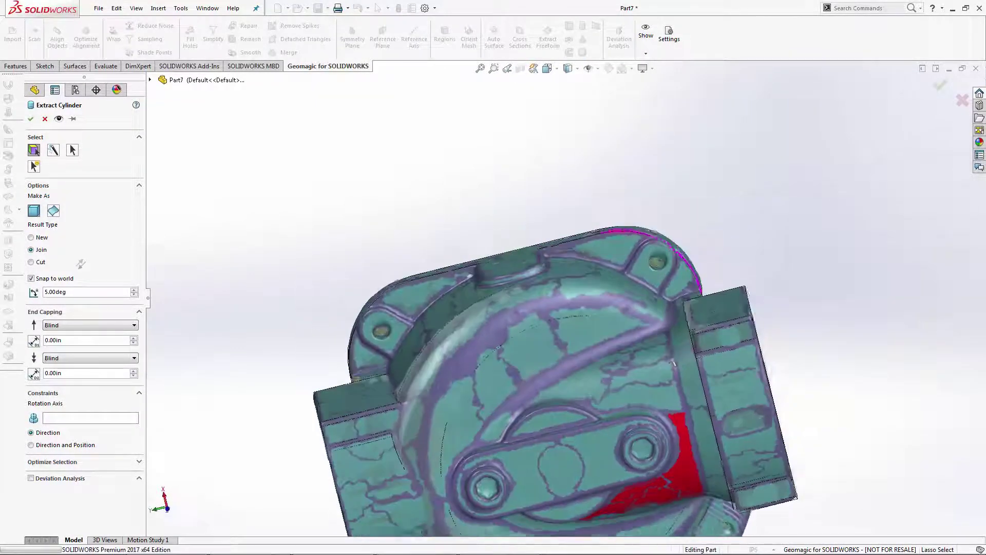
click(636, 369)
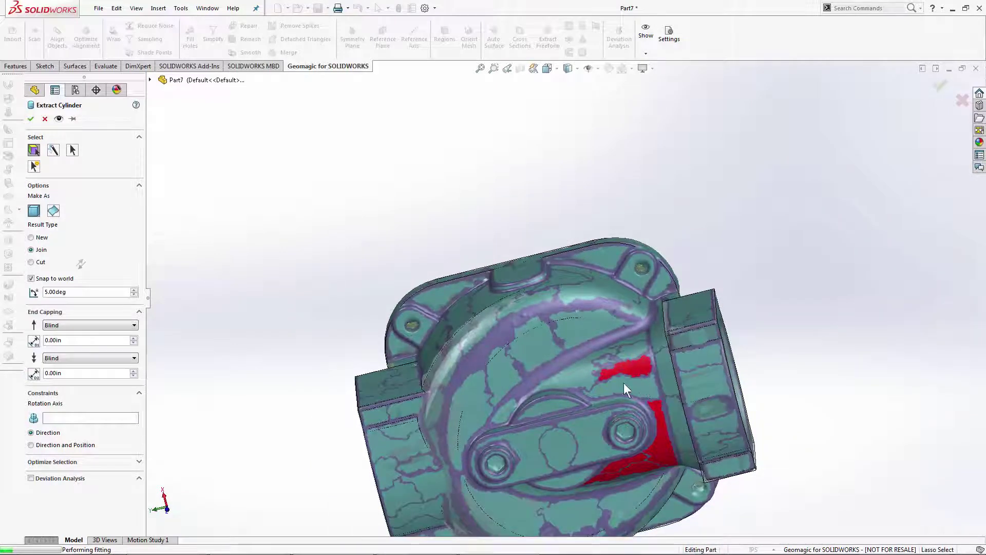
click(587, 375)
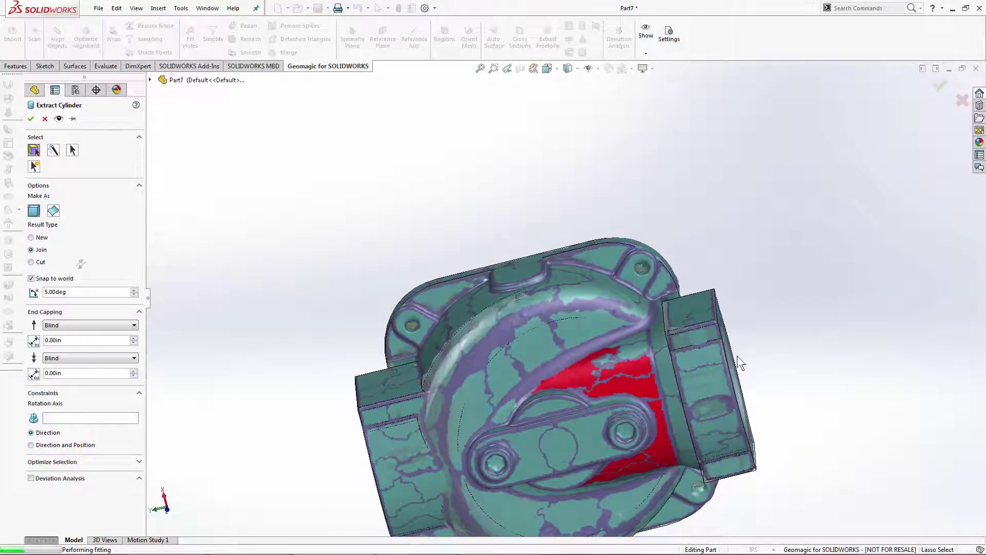
middle_drag(738, 356, 729, 276)
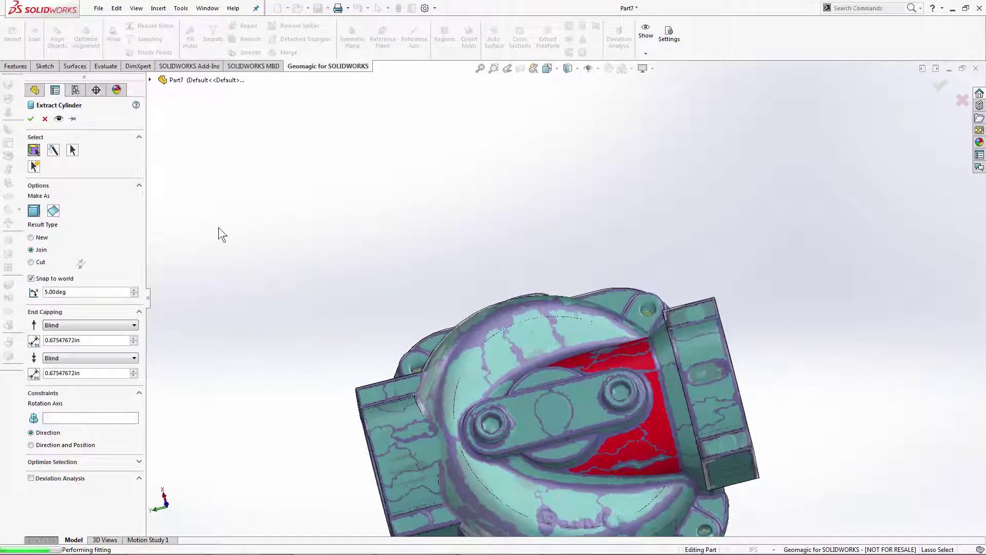
Step: Align the cylinder's axis to the Top Plane, extend it about 0.96 in toward the flange and 1.54 in across the dome, and join it
click(57, 417)
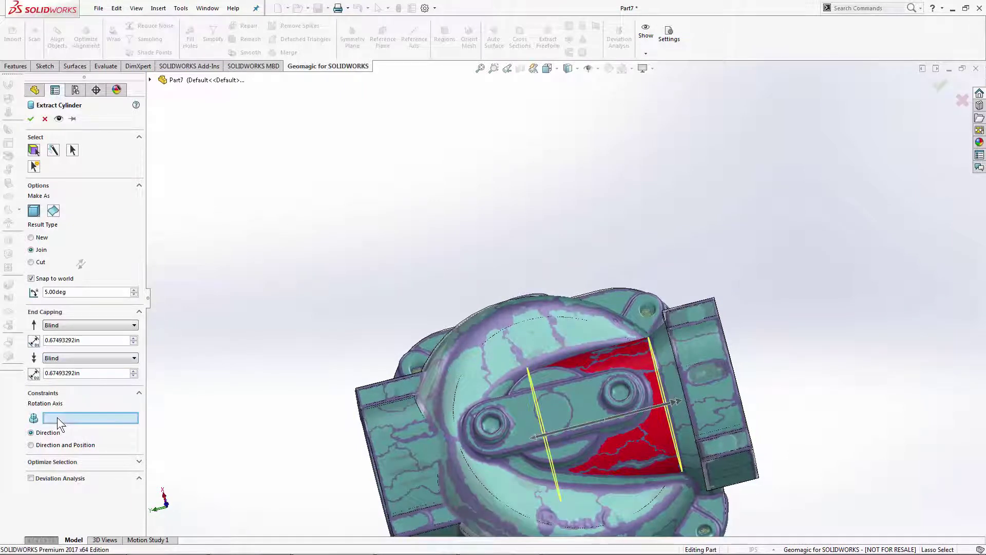
click(150, 79)
click(192, 171)
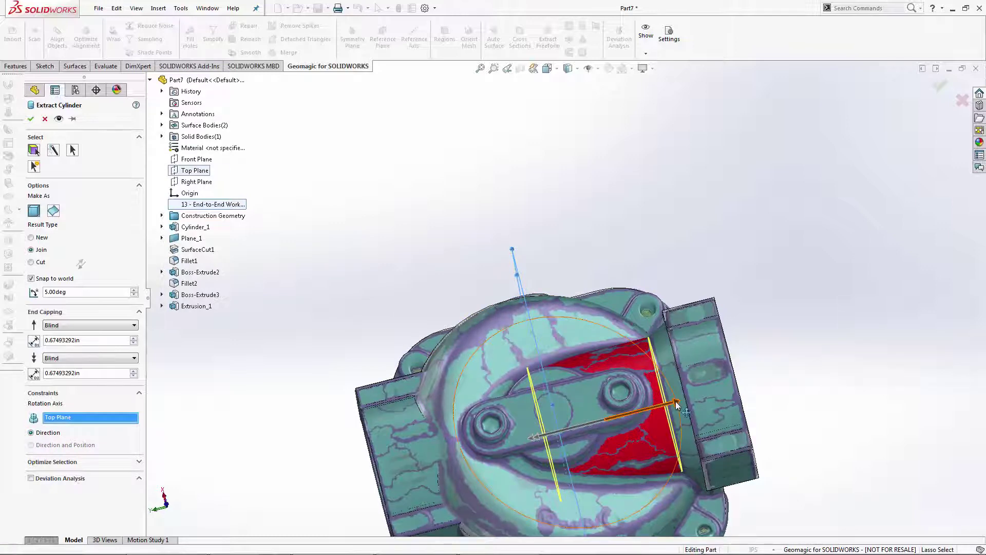
drag(676, 405, 702, 395)
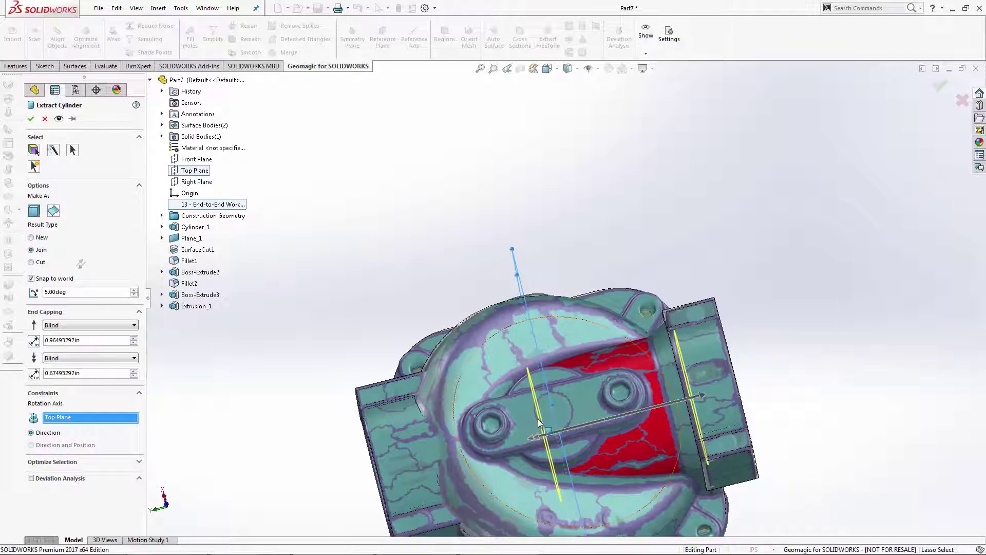
drag(533, 437, 467, 459)
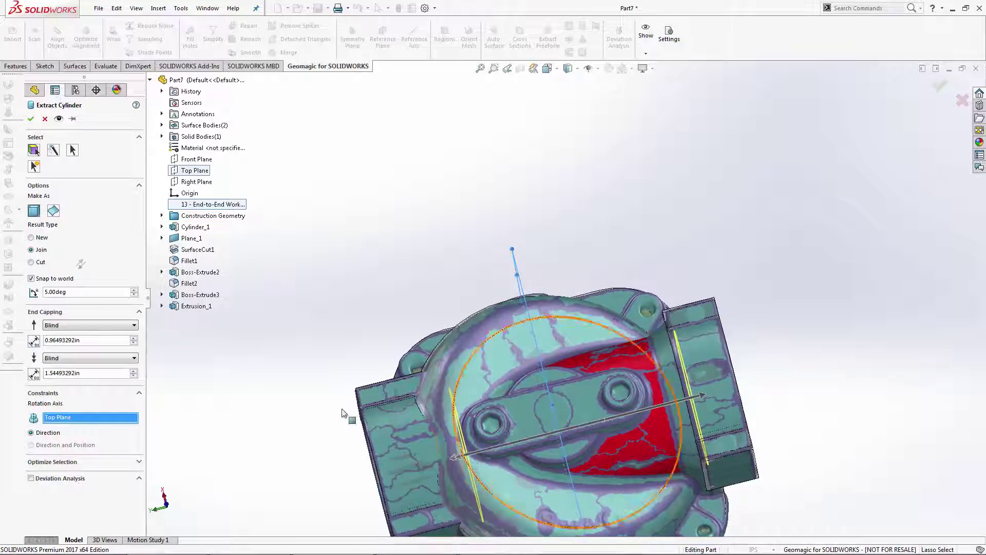
click(31, 120)
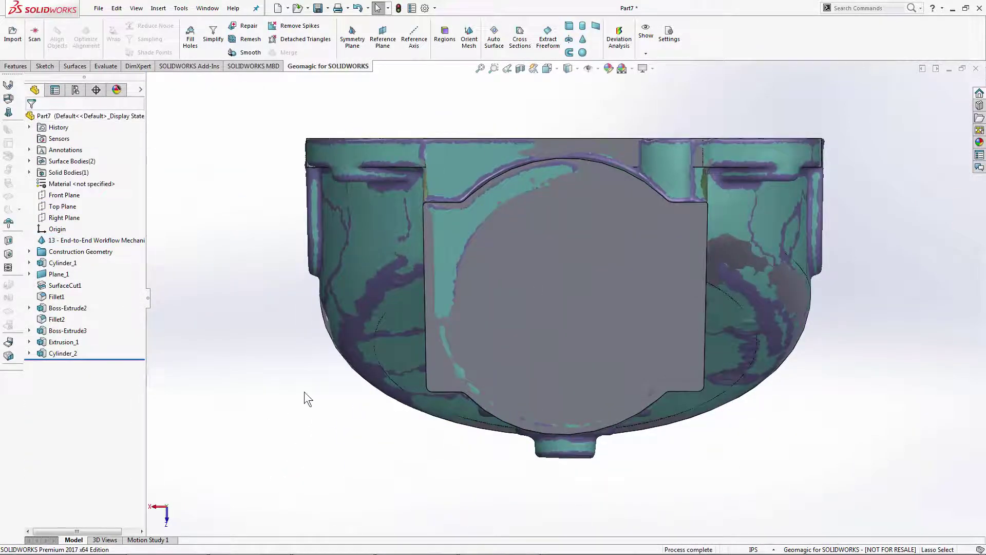
Step: Hide the scan mesh to inspect how the neck cylinder meets the dome and flange, and show the mesh again
middle_drag(304, 391, 367, 113)
scroll(402, 327, up, 3)
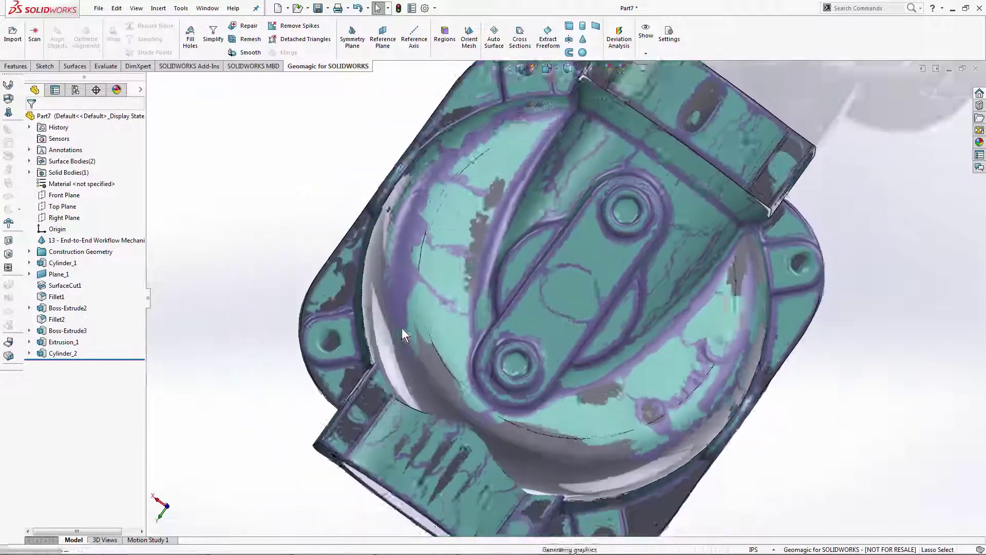
right_click(58, 241)
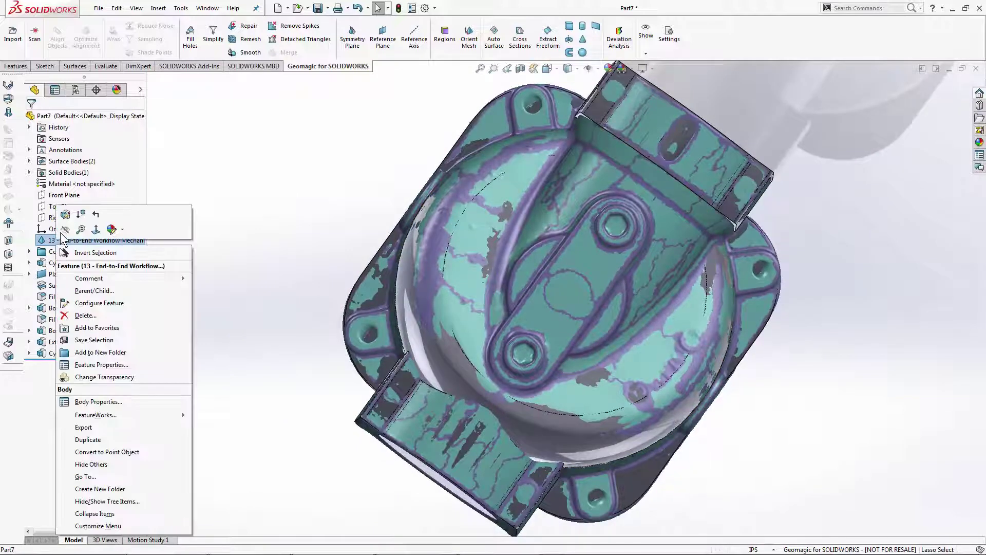
click(66, 229)
click(294, 303)
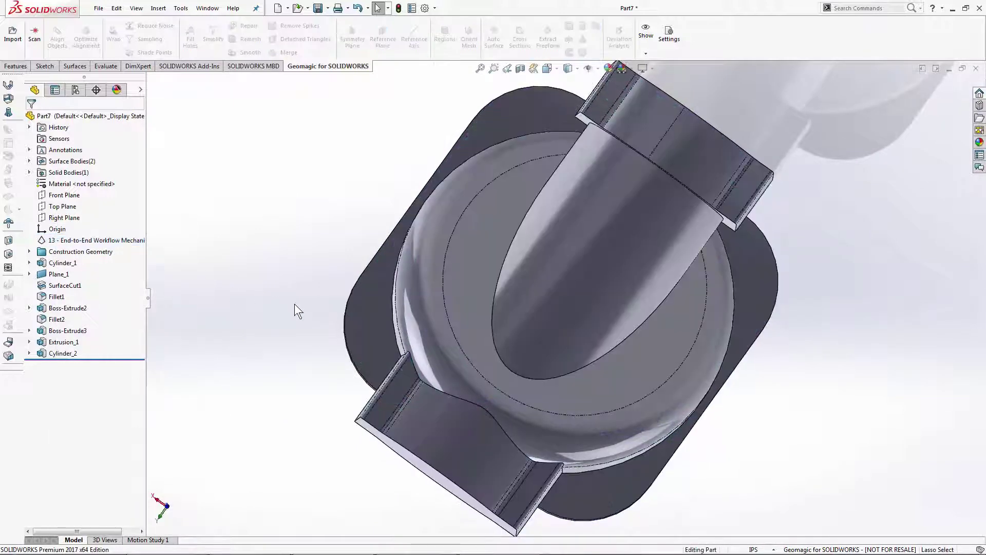
scroll(368, 374, up, 2)
middle_drag(520, 471, 454, 296)
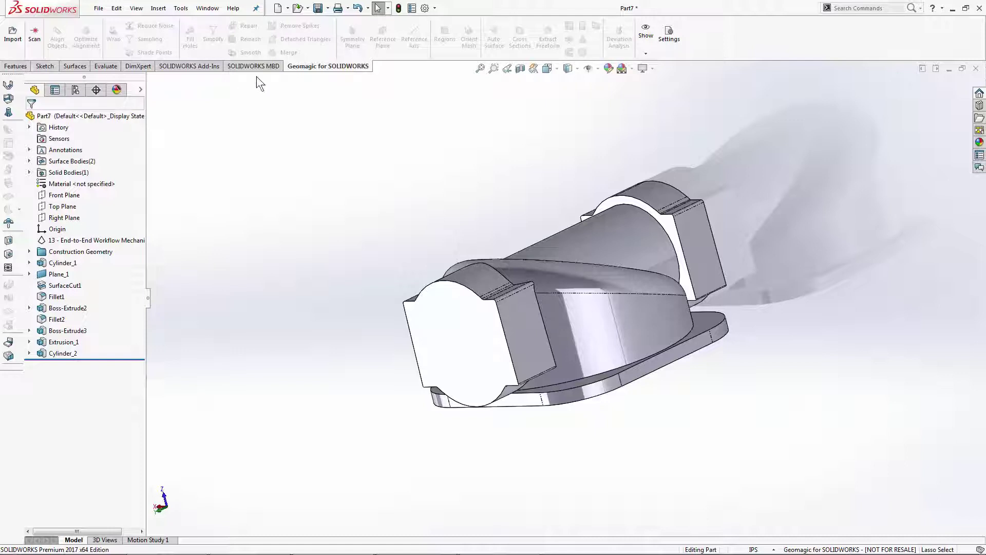
right_click(59, 240)
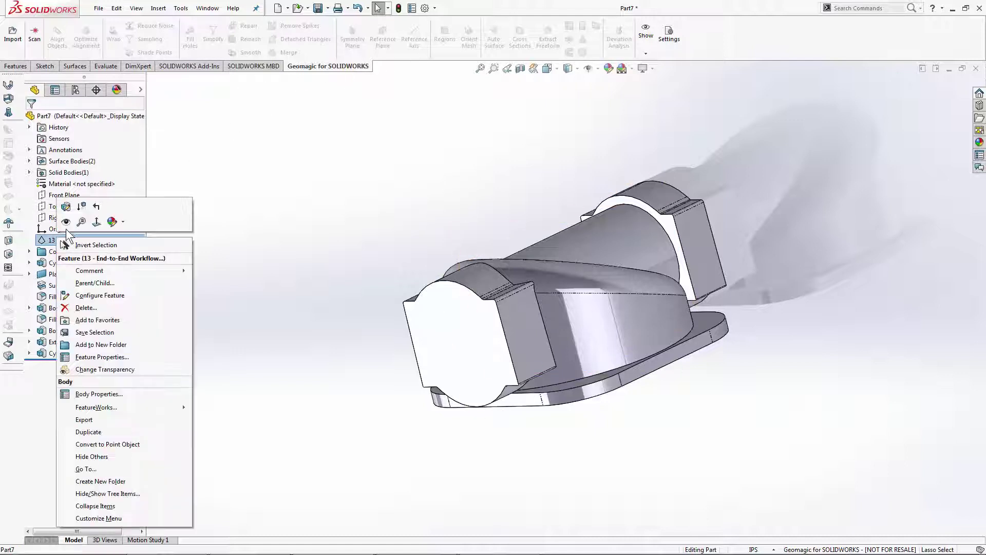
click(66, 222)
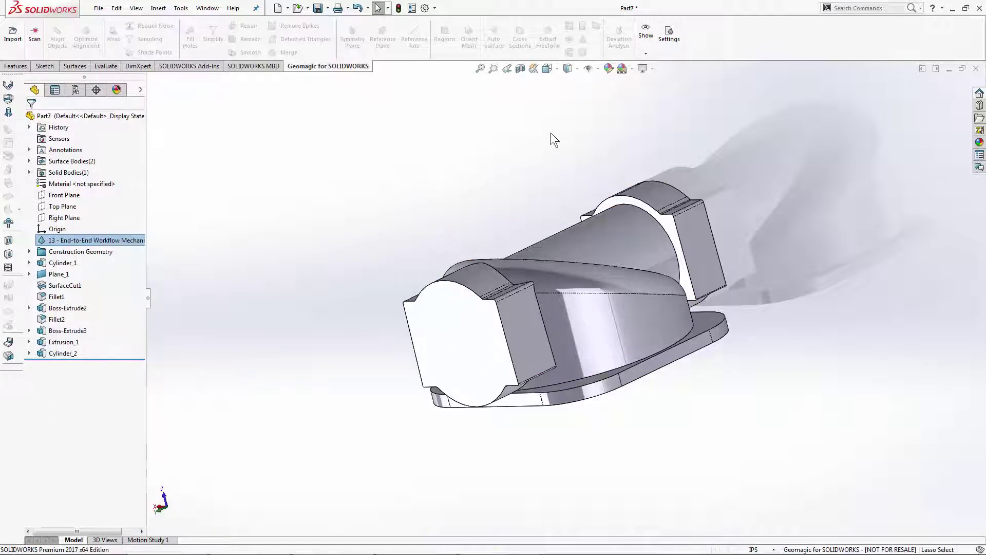
Step: Create a reference plane fitted to the two flat crescent-shaped mesh regions on either side of the two-boss rib
middle_drag(589, 146, 599, 213)
scroll(556, 277, down, 5)
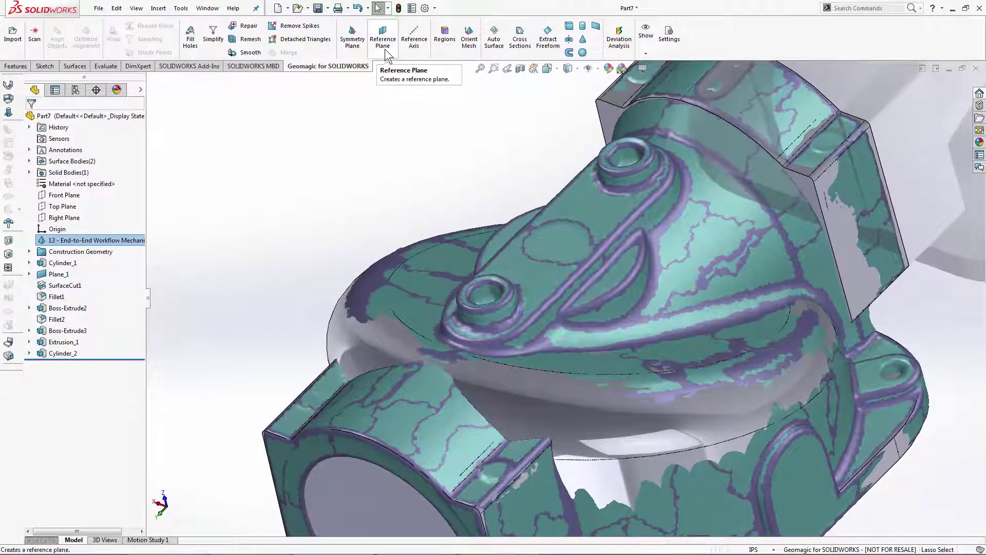
click(612, 282)
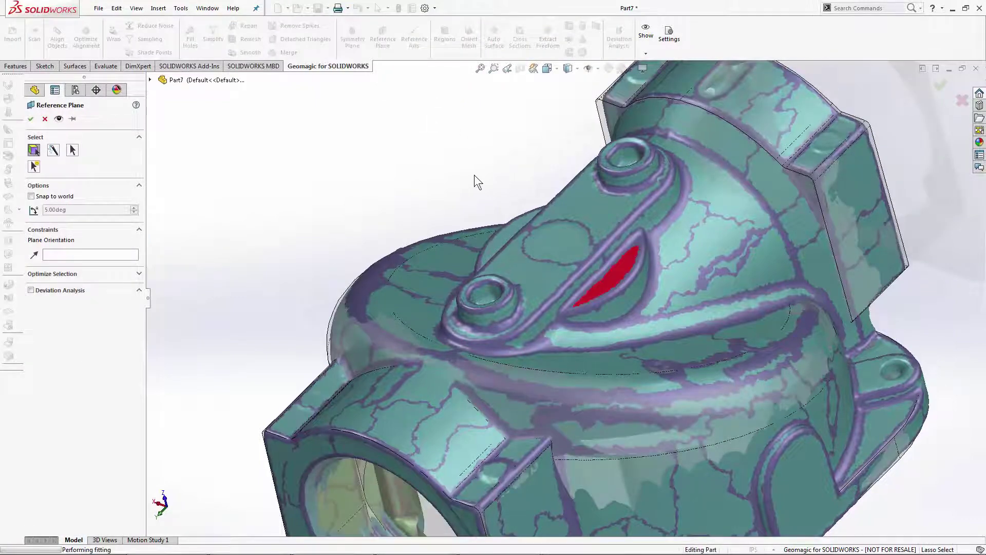
middle_drag(473, 174, 496, 205)
click(568, 277)
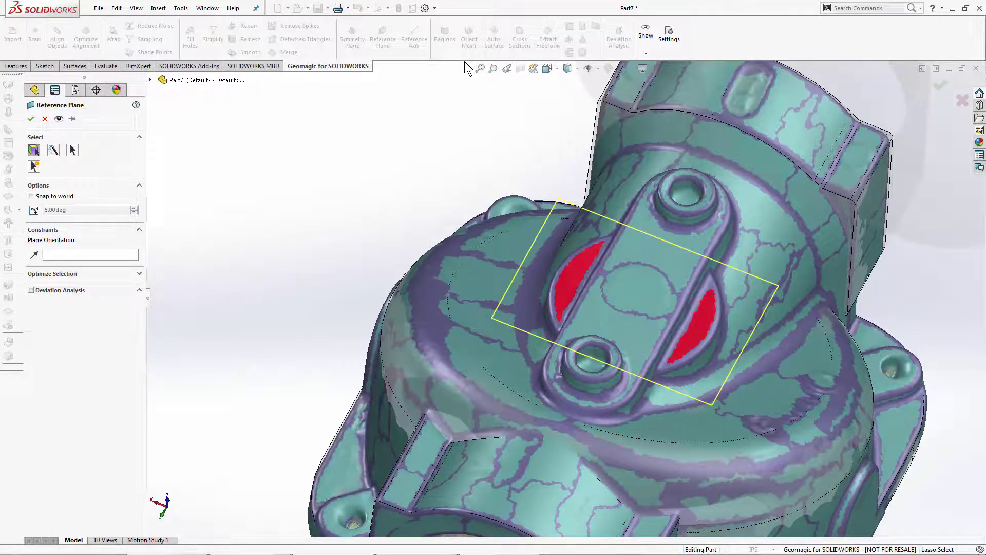
click(31, 119)
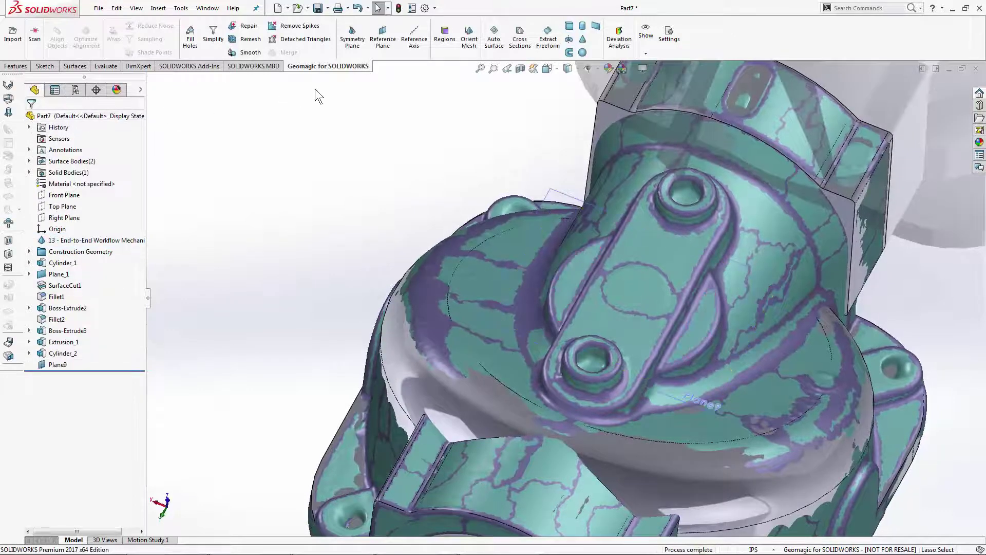
Step: Cut a single cross section of the scan mesh along the new reference plane through the two-boss rib
click(521, 47)
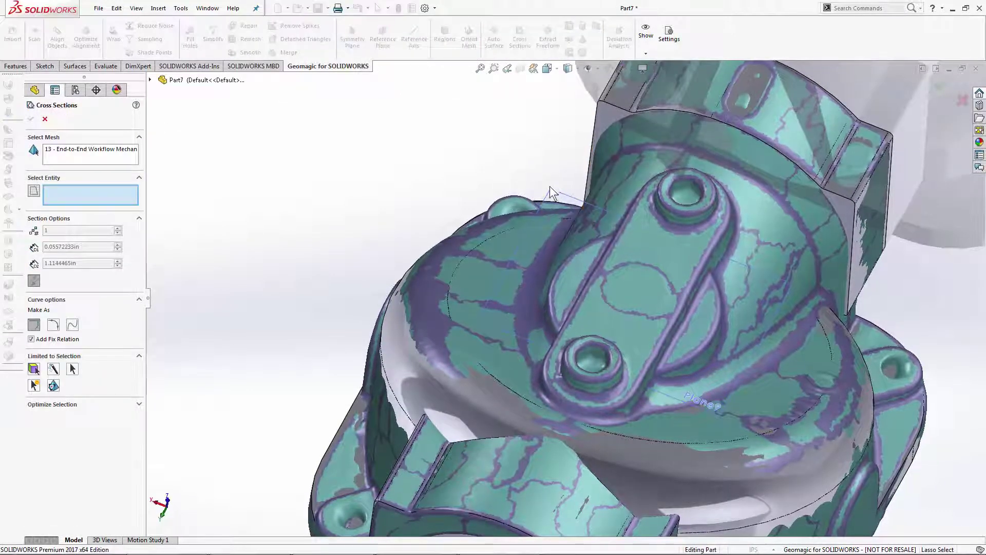
click(550, 188)
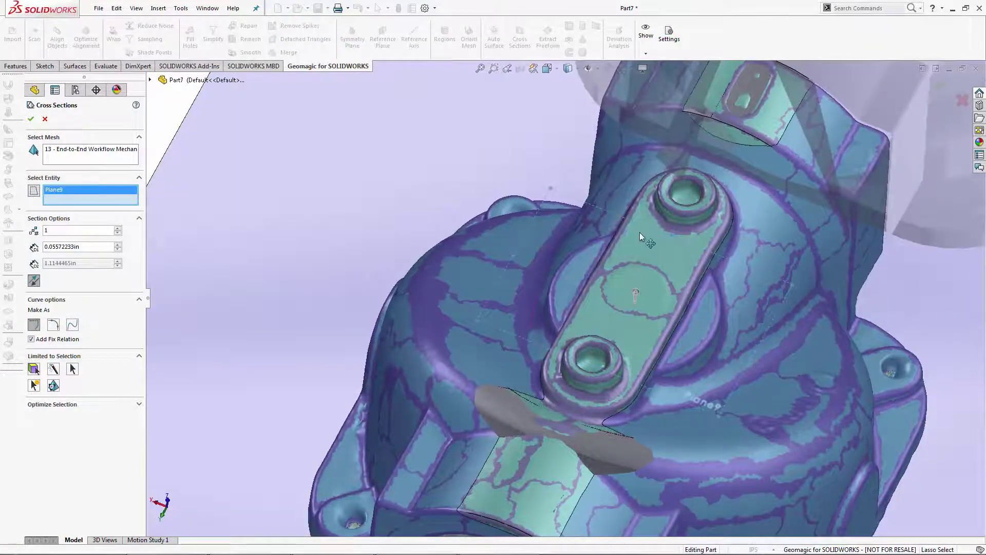
middle_drag(639, 232, 600, 234)
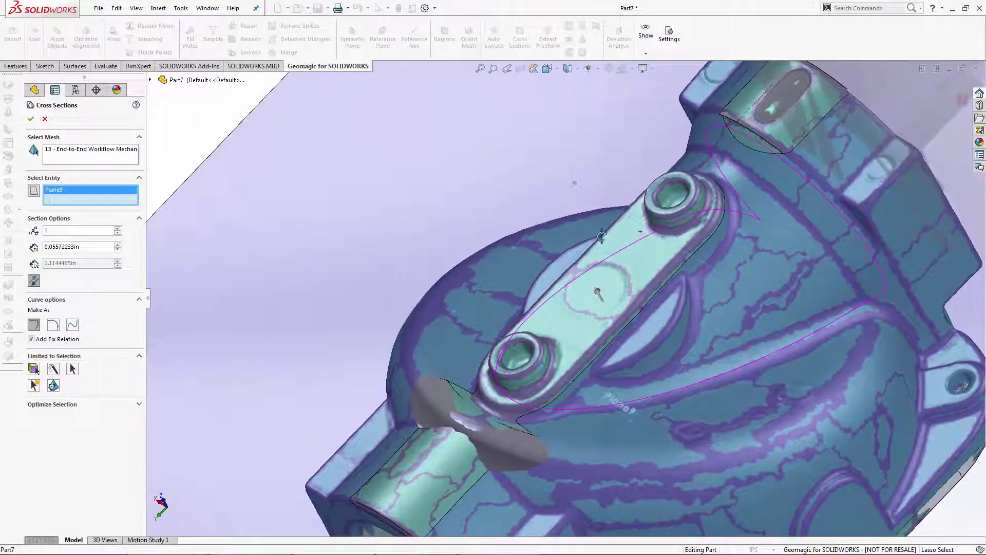
click(31, 119)
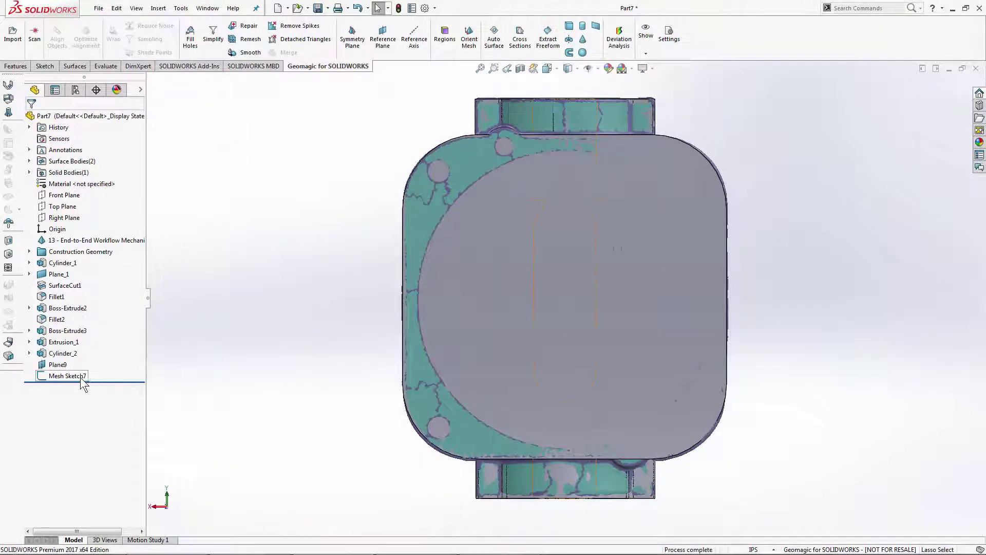
Step: Open the new mesh sketch for editing and hide both the scan mesh and the solid body
right_click(80, 378)
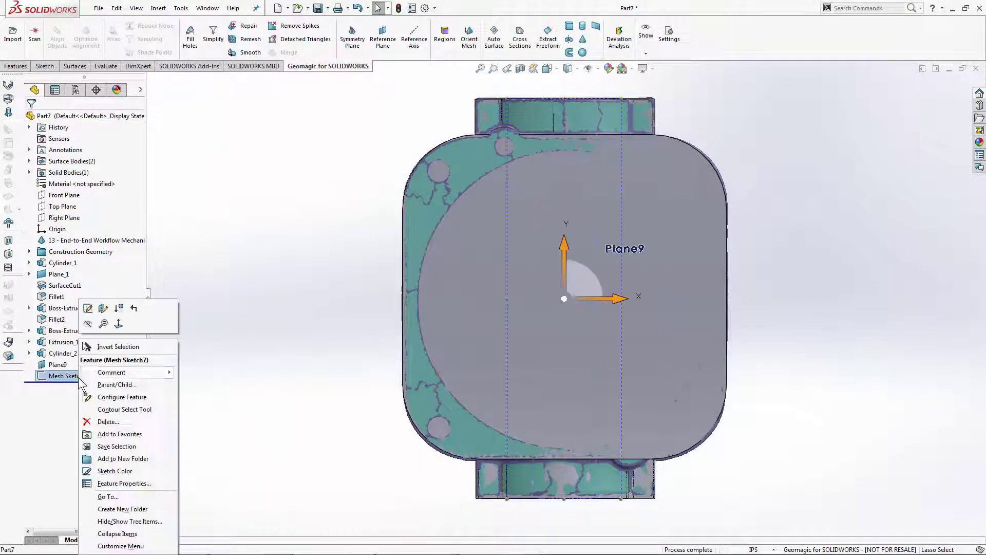
click(88, 308)
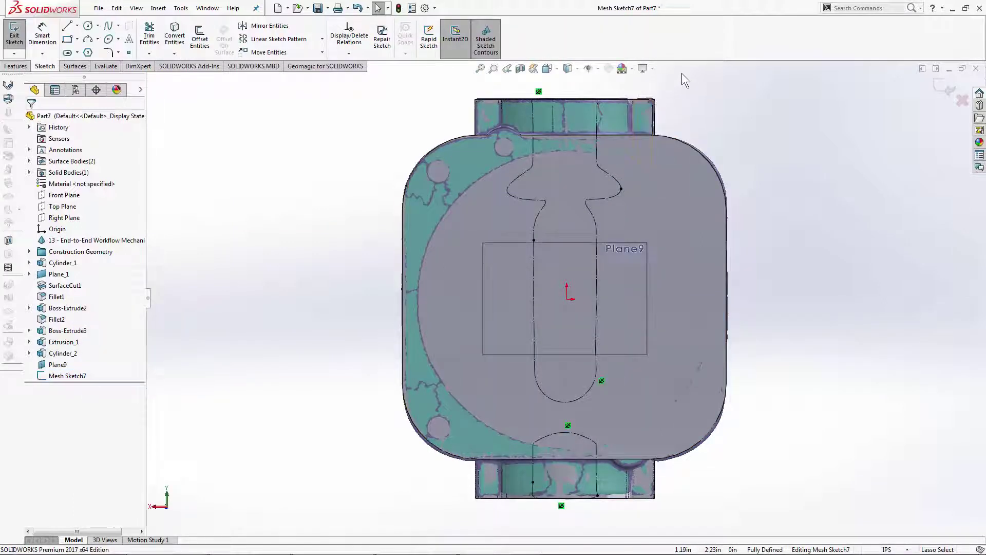
right_click(81, 241)
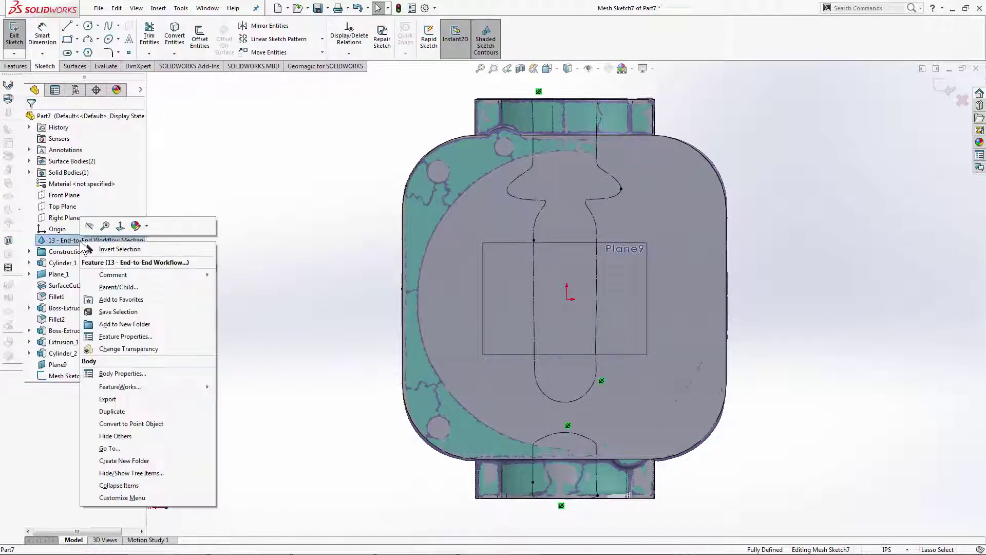
click(91, 227)
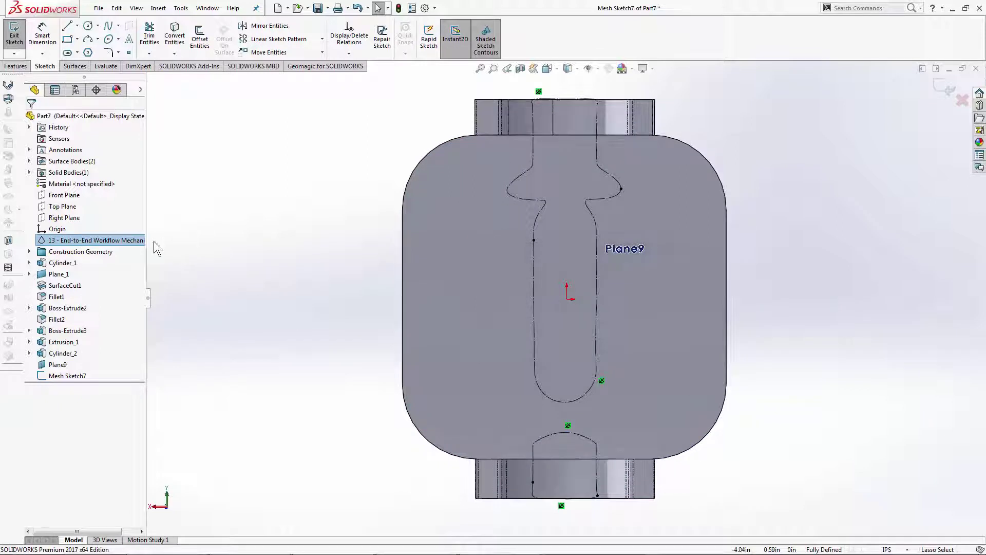
right_click(64, 173)
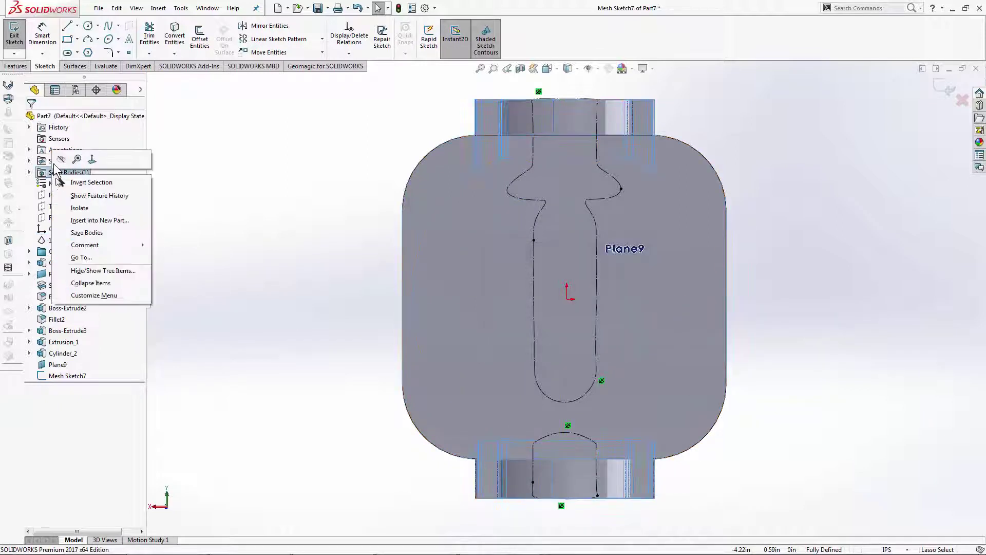
click(72, 163)
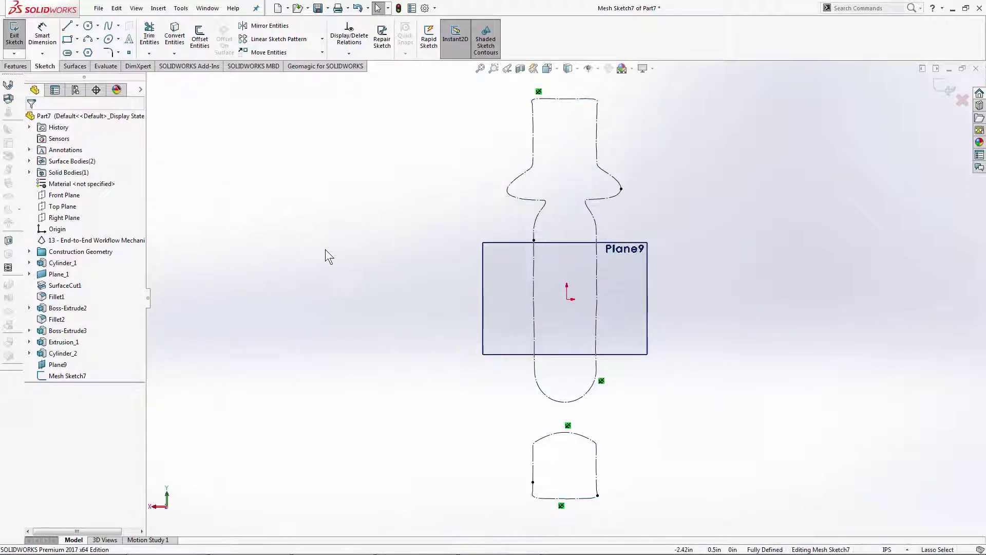
Step: Sketch a vertical centerpoint straight slot through the origin, about 0.56 in wide and 2.92 in between centers, over the rib's section curve
scroll(562, 307, down, 5)
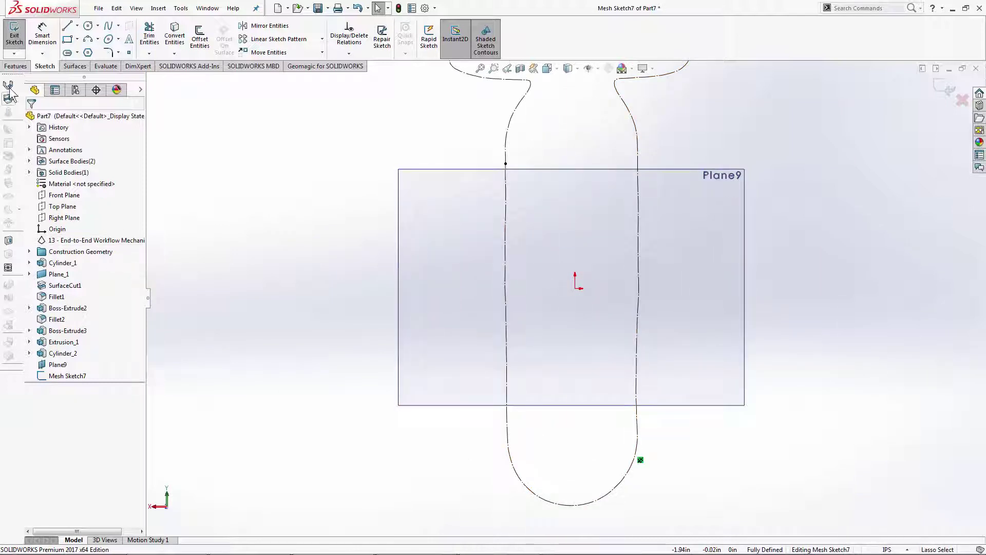
click(67, 53)
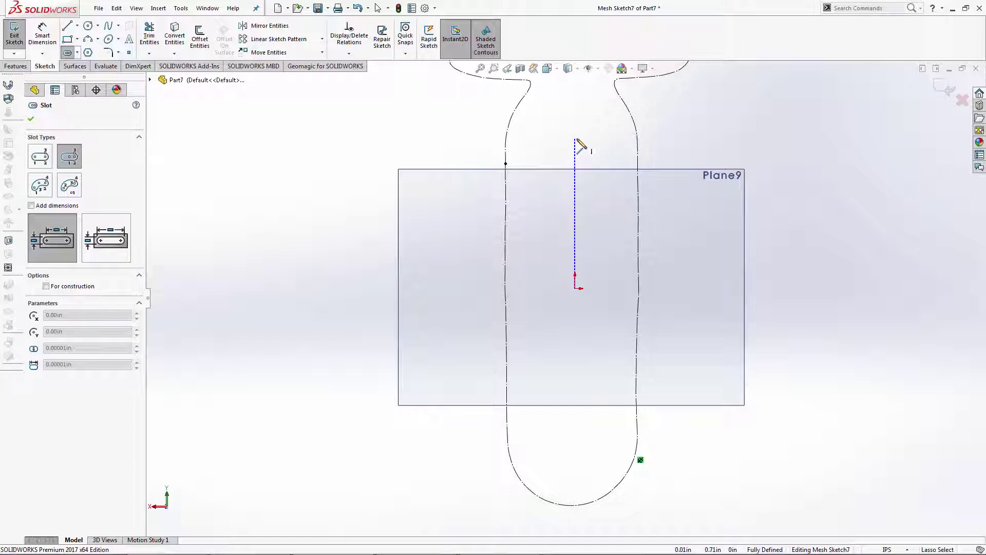
click(575, 139)
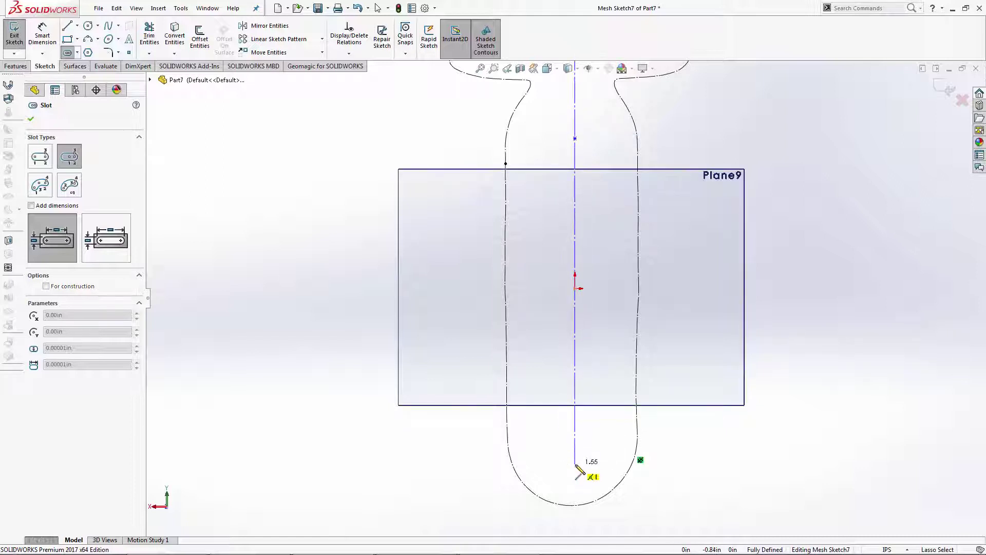
click(574, 444)
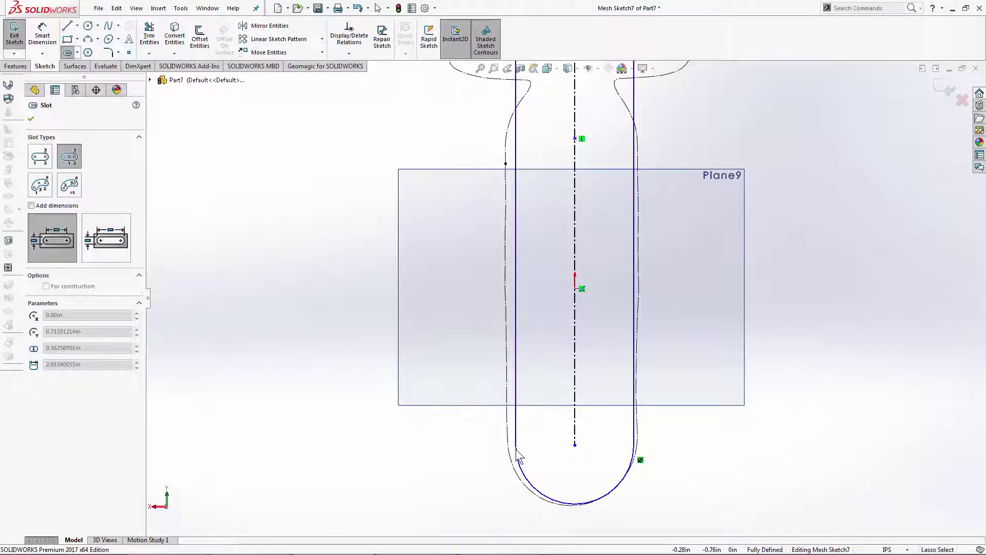
click(516, 449)
click(30, 119)
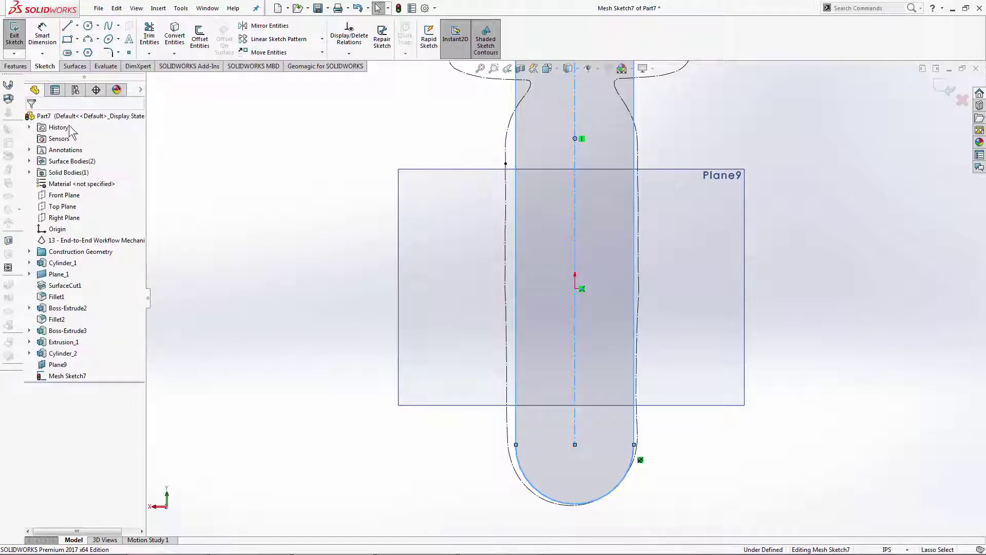
Step: Shorten the slot by moving its upper end down to just below the narrow neck of the section curve
scroll(310, 307, up, 6)
scroll(550, 223, down, 2)
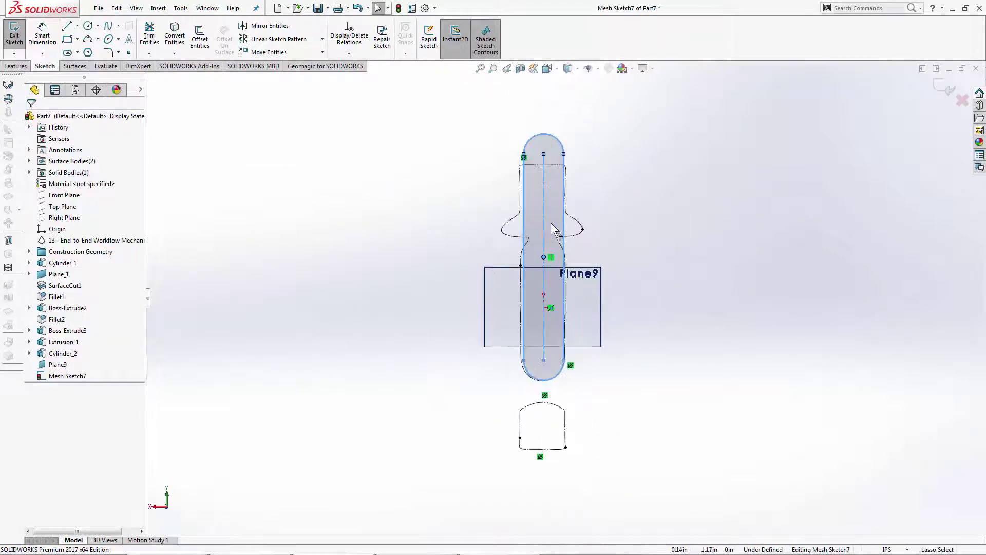
scroll(550, 223, down, 3)
drag(538, 113, 551, 305)
click(696, 361)
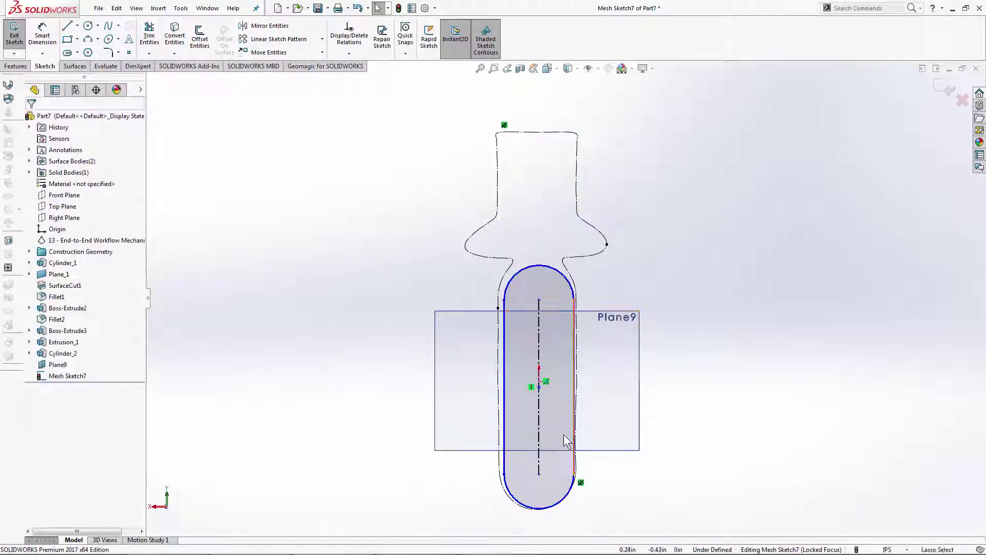
Step: Widen the slot to about 0.61 in, lengthen it to about 1.42 in between centers to match the section curve, and close the sketch
scroll(544, 433, down, 3)
scroll(498, 321, up, 1)
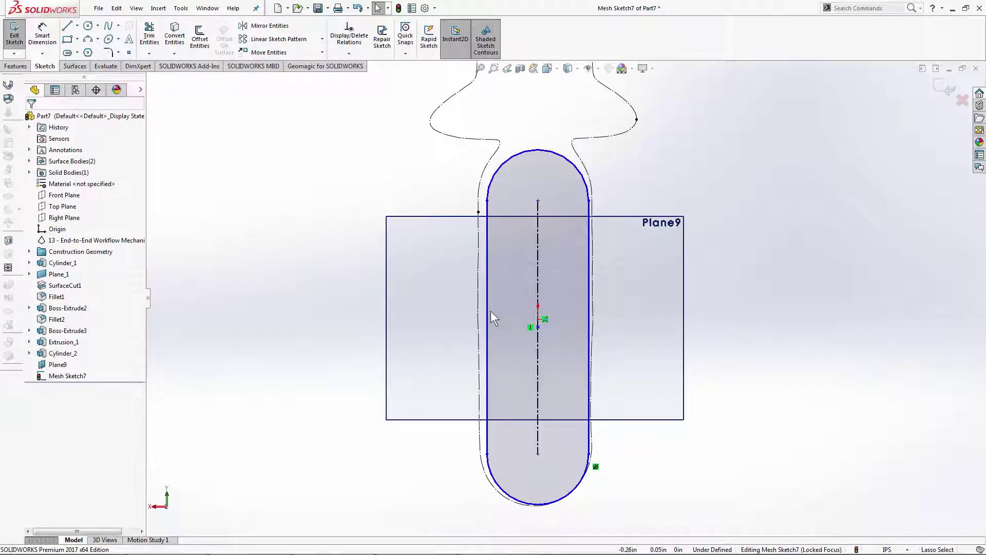
click(486, 316)
drag(478, 321, 483, 320)
click(766, 200)
click(538, 201)
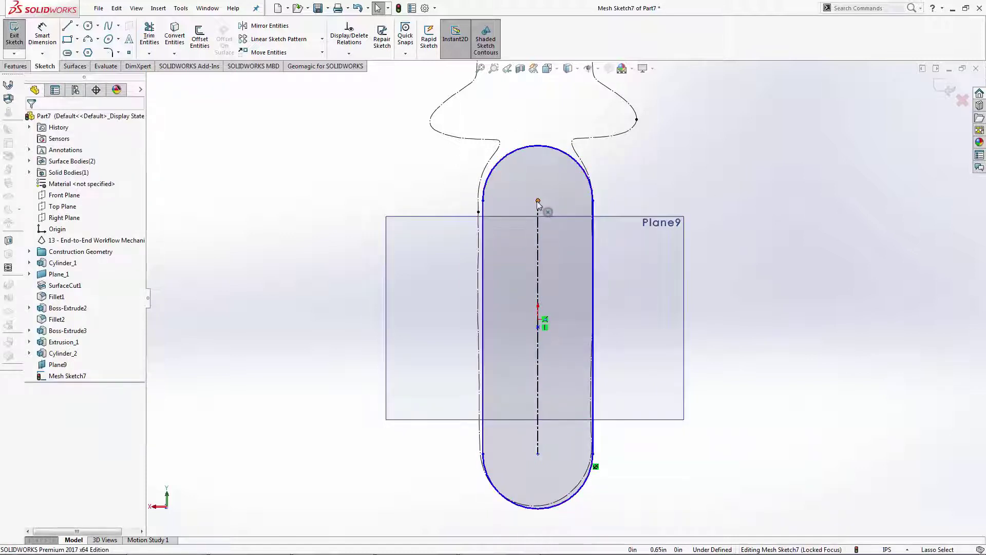
drag(537, 193, 538, 197)
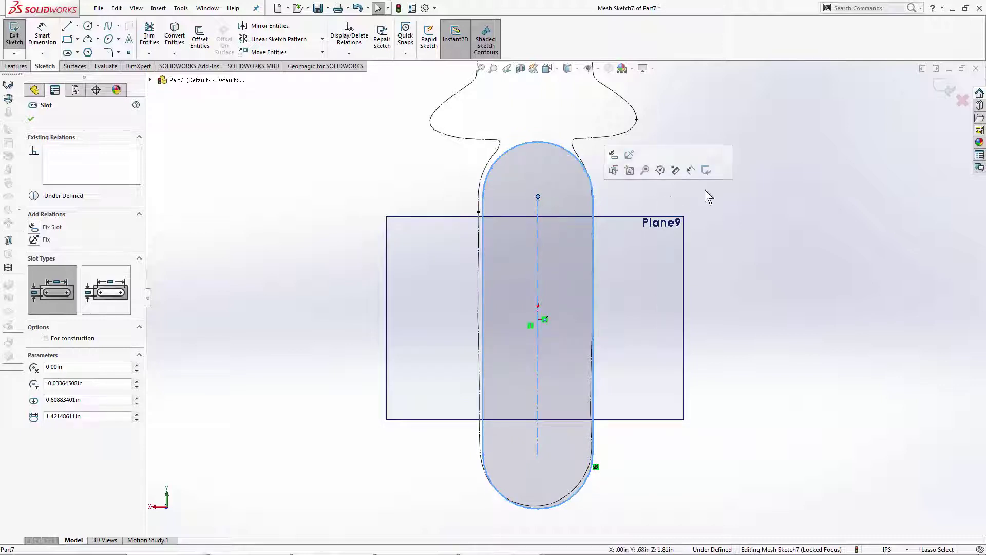
click(791, 246)
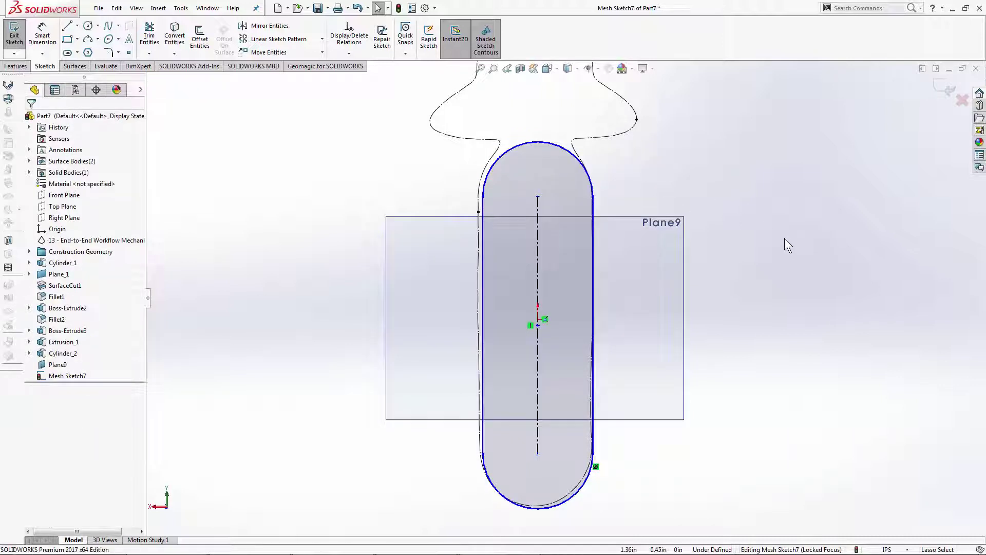
click(946, 91)
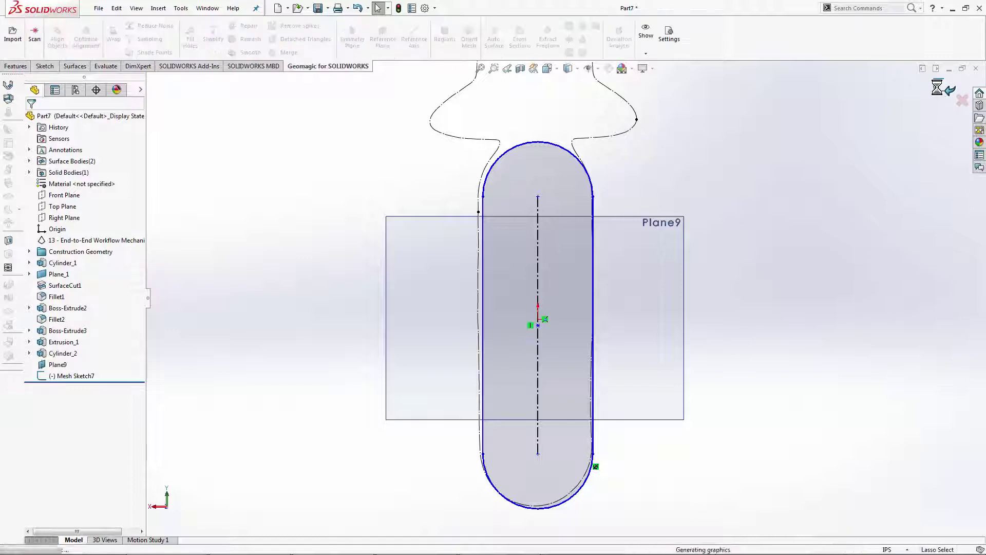
Step: Show the scan mesh again and turn to a side view of the two-boss rib
middle_drag(718, 339, 745, 232)
right_click(77, 241)
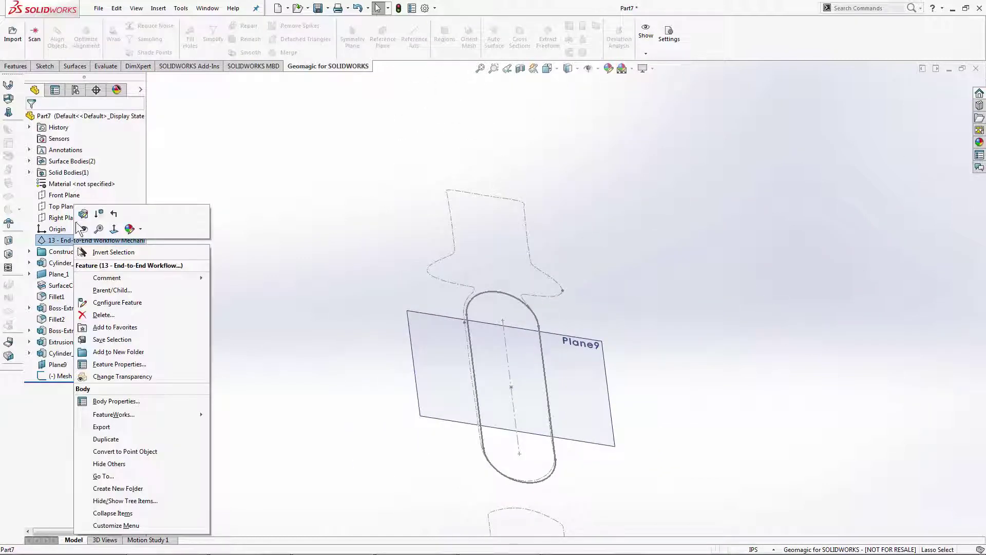
click(83, 229)
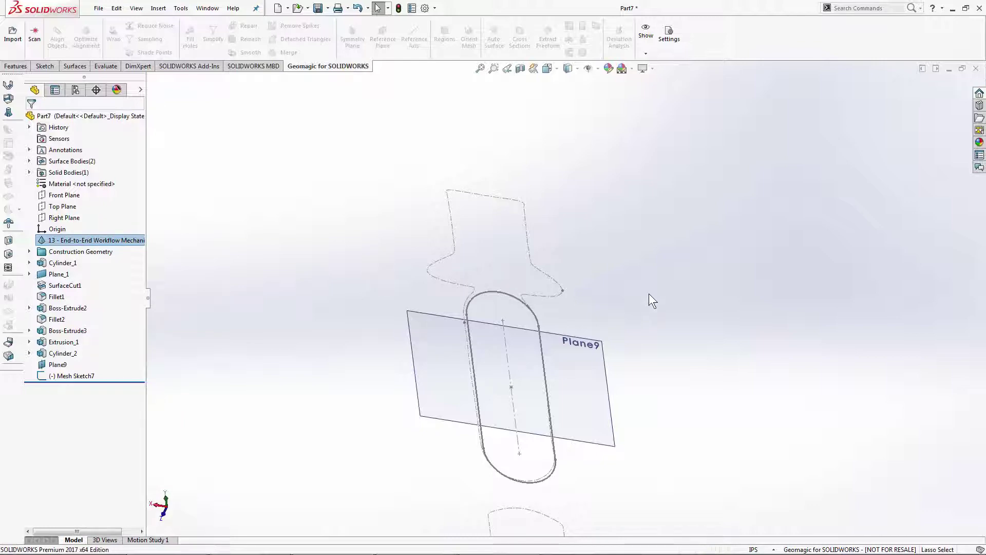
middle_drag(734, 262, 796, 295)
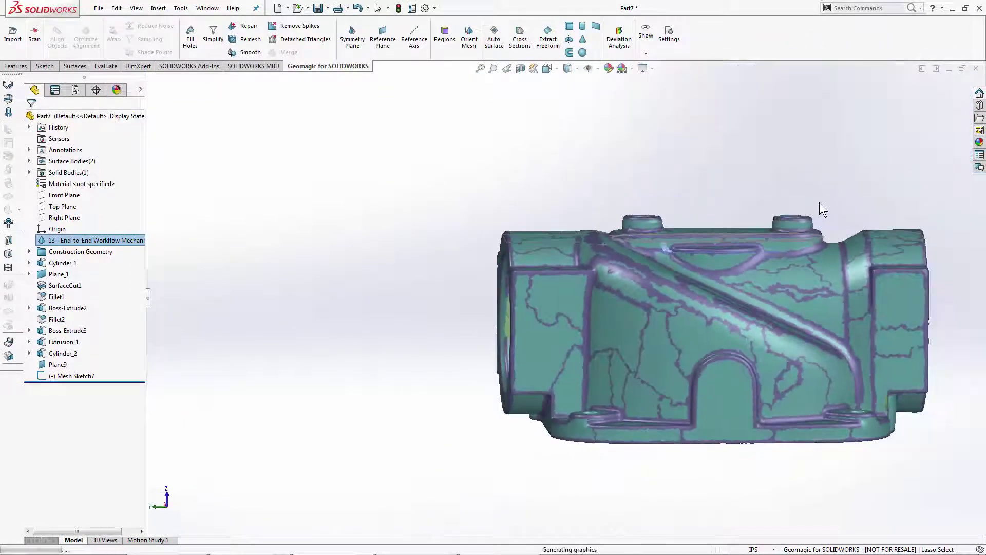
scroll(815, 202, down, 5)
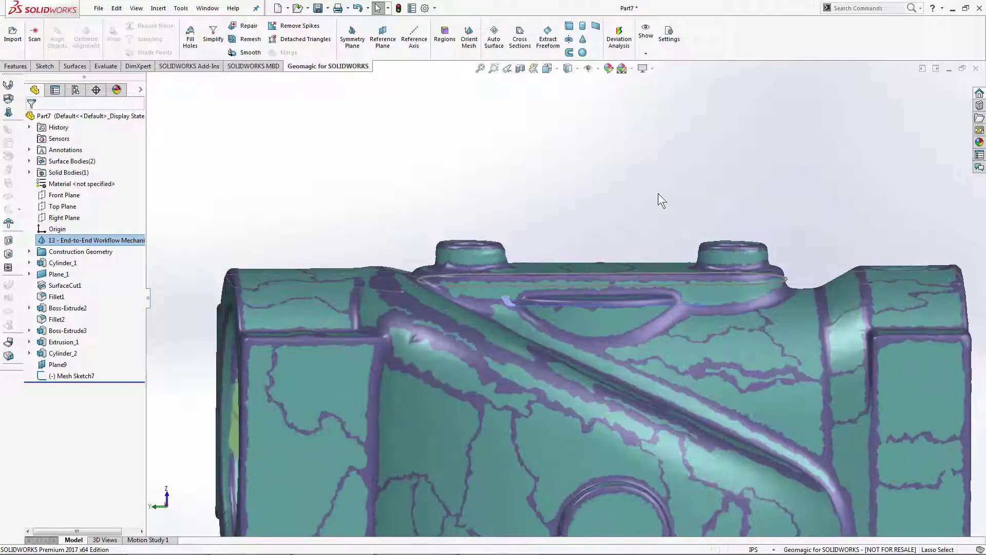
right_click(659, 195)
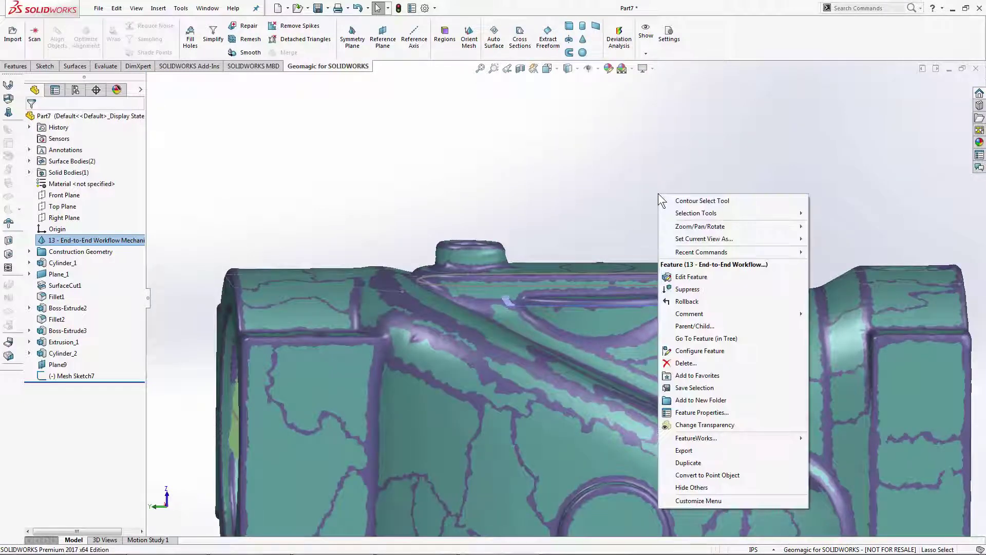
Step: Extrude the slot sketch in two blind directions, about 0.06 in up to the rib's top face and about 0.29 in down into the body
click(5, 67)
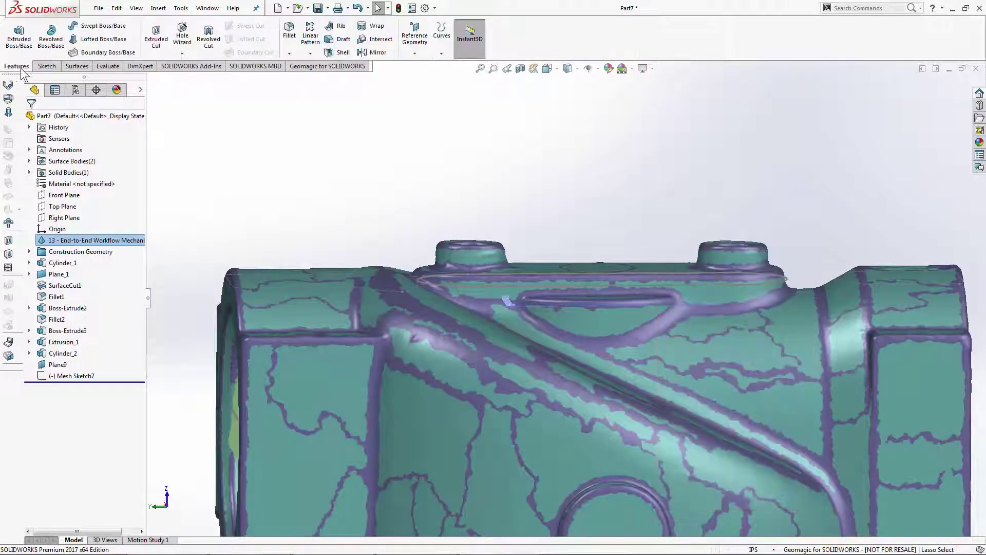
click(19, 35)
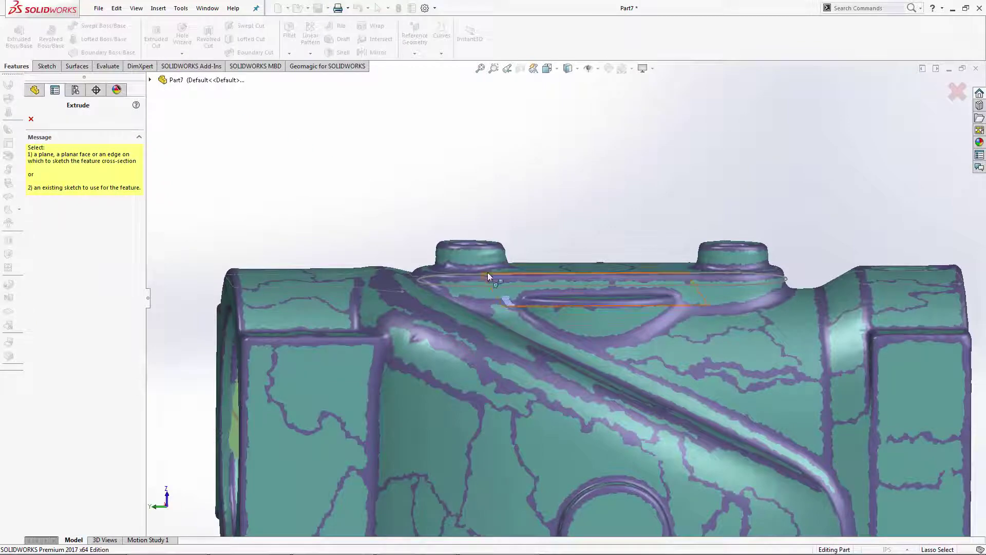
click(487, 288)
mouse_move(380, 232)
middle_down()
mouse_move(391, 248)
mouse_move(386, 236)
middle_up()
scroll(544, 235, down, 2)
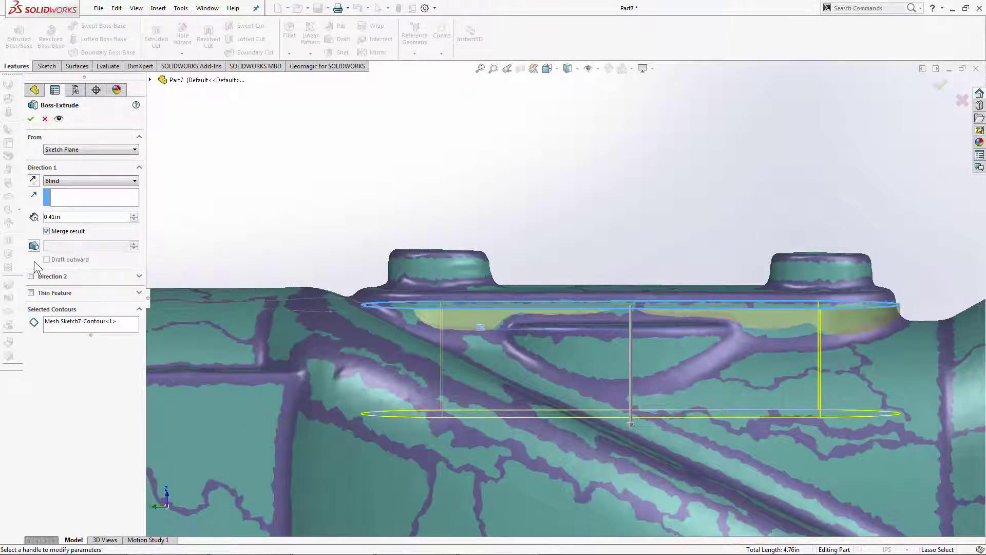
click(31, 275)
scroll(636, 277, down, 4)
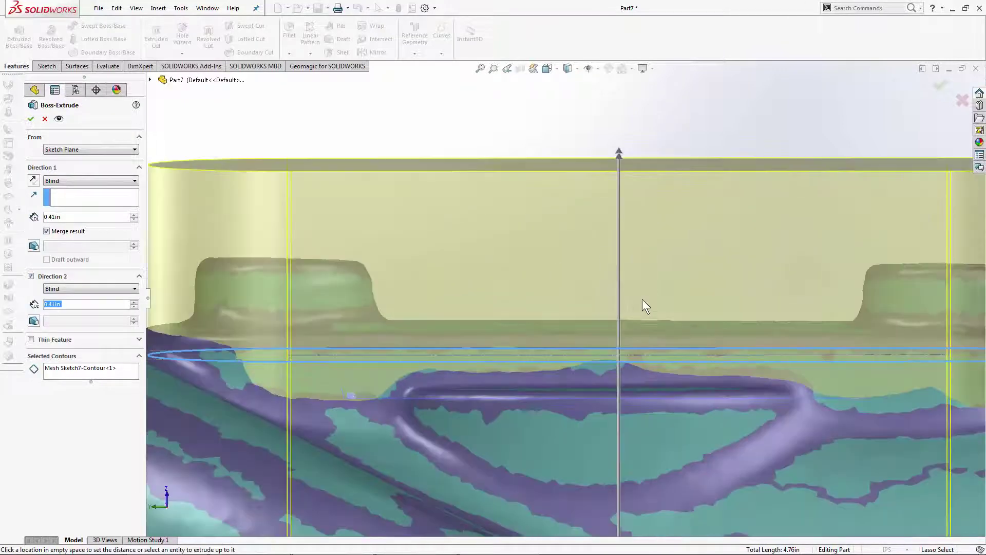
mouse_move(623, 156)
mouse_down()
mouse_move(628, 308)
mouse_move(619, 338)
mouse_up()
middle_drag(655, 404, 654, 395)
scroll(642, 376, up, 3)
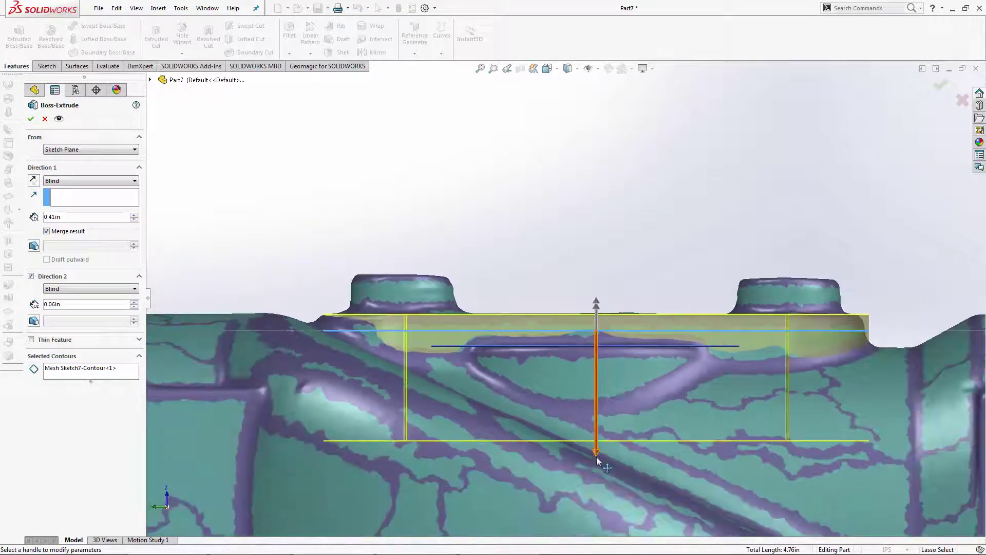
mouse_move(597, 457)
mouse_down()
mouse_move(599, 373)
mouse_move(605, 414)
mouse_up()
click(31, 118)
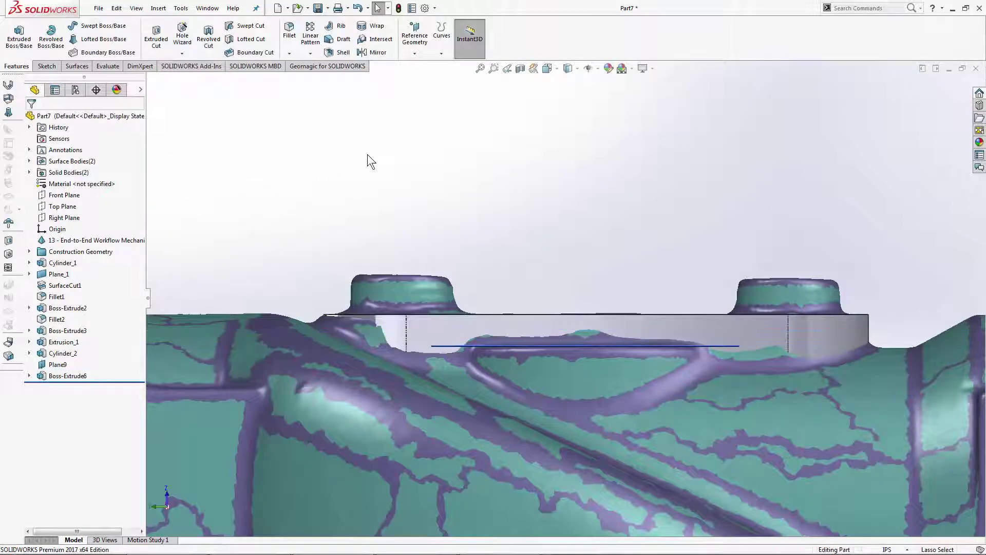
Step: Hide the scan mesh and show all solid bodies to inspect how the new slot-shaped rib meets the housing
mouse_move(305, 190)
middle_down()
mouse_move(313, 213)
mouse_move(292, 238)
middle_up()
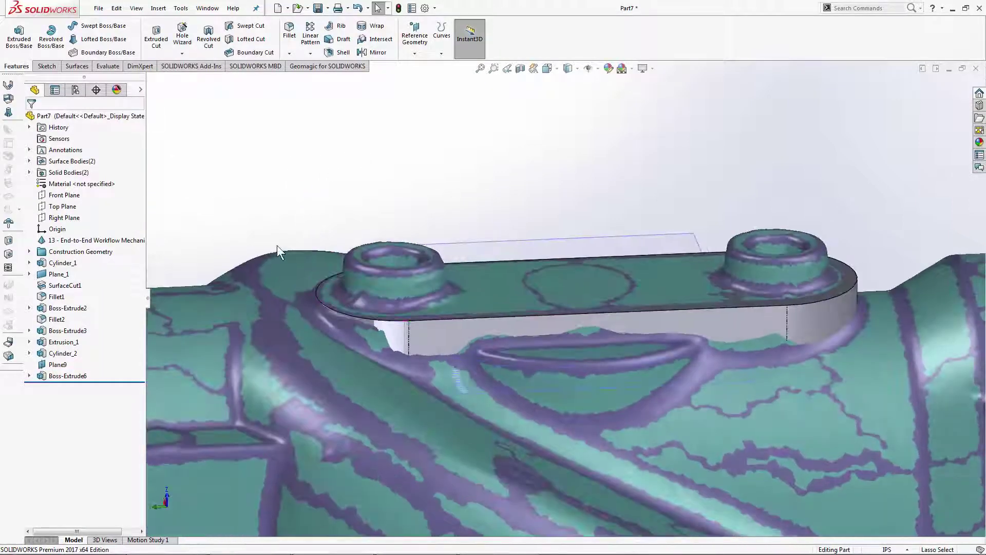
click(275, 254)
right_click(69, 240)
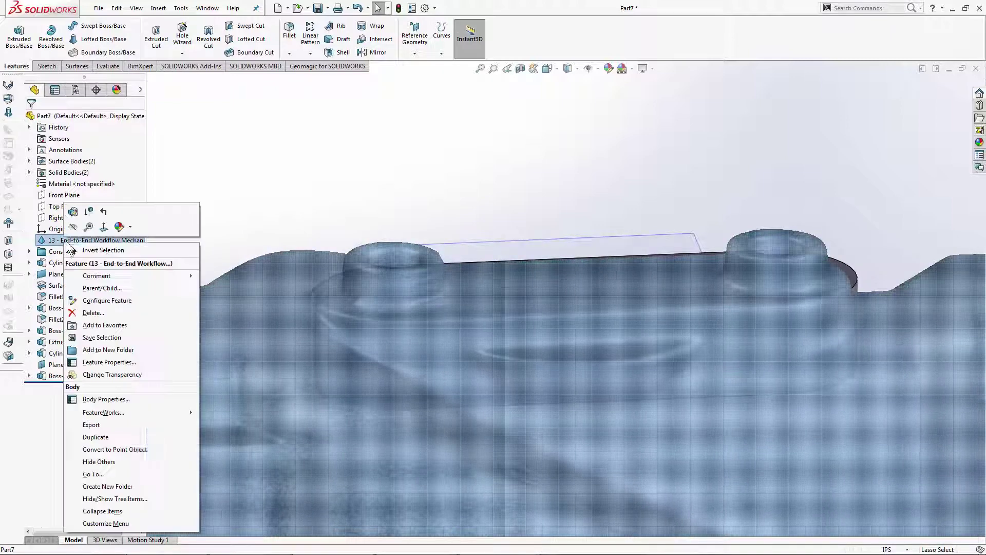
click(75, 229)
click(235, 168)
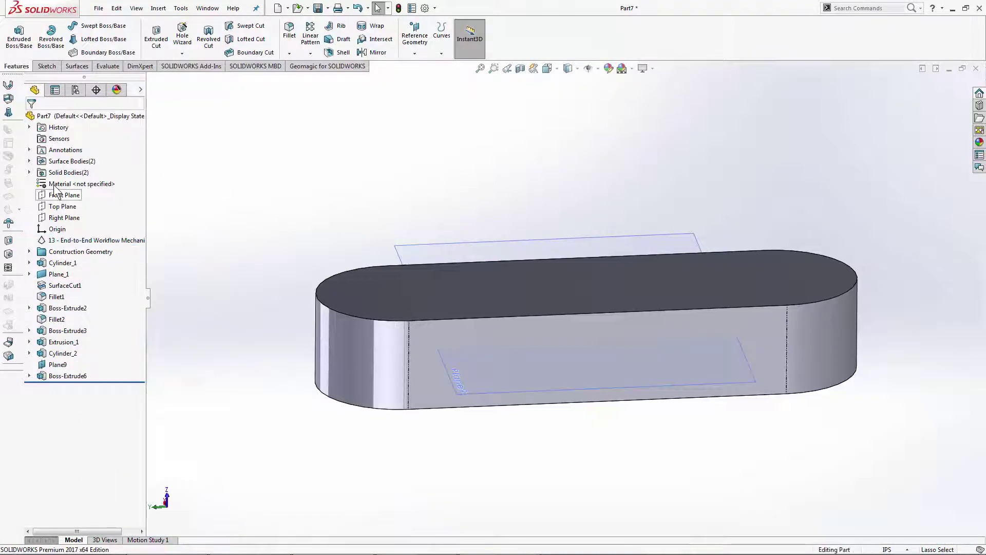
right_click(63, 173)
click(143, 165)
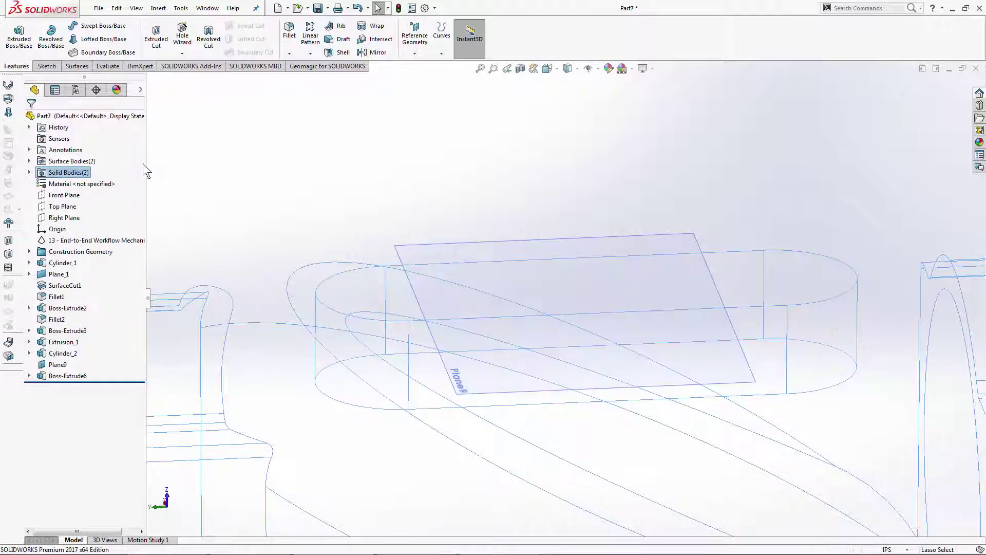
right_click(38, 173)
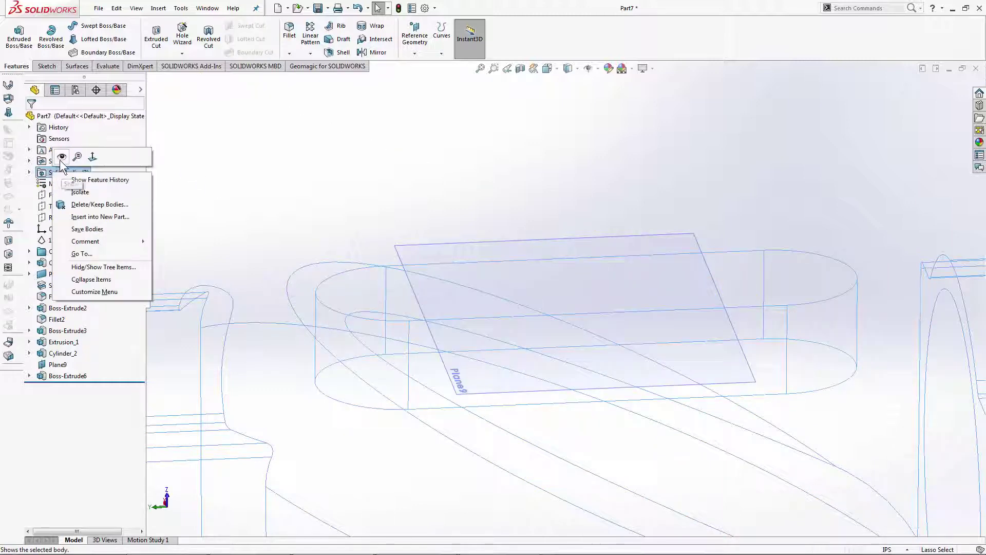
click(60, 159)
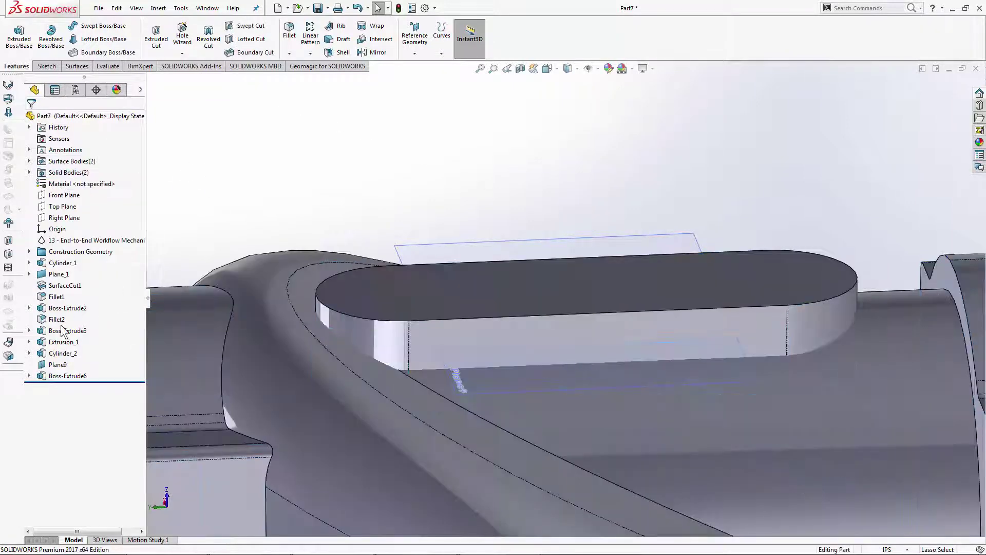
Step: Edit the slot-shaped rib extrusion so that it merges with the housing body
right_click(62, 376)
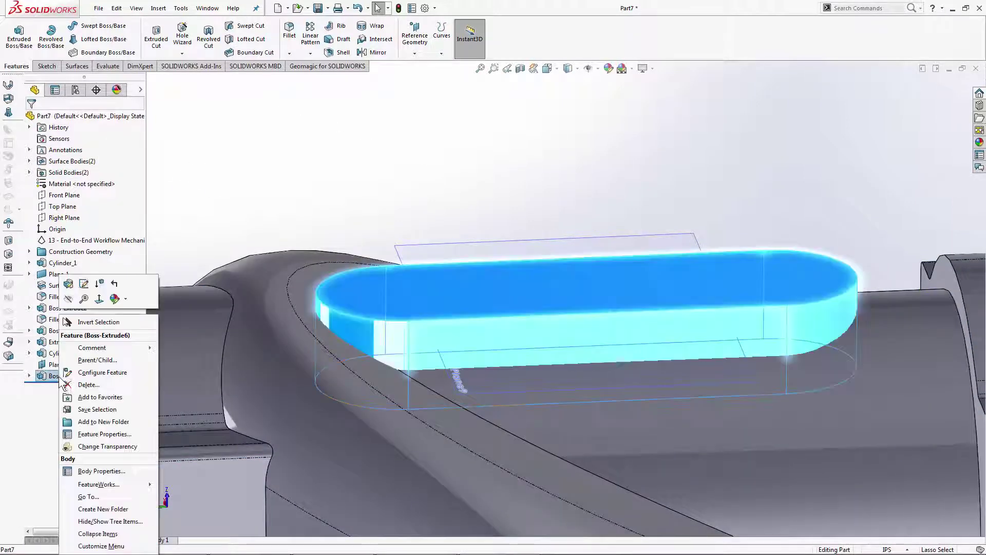
click(69, 289)
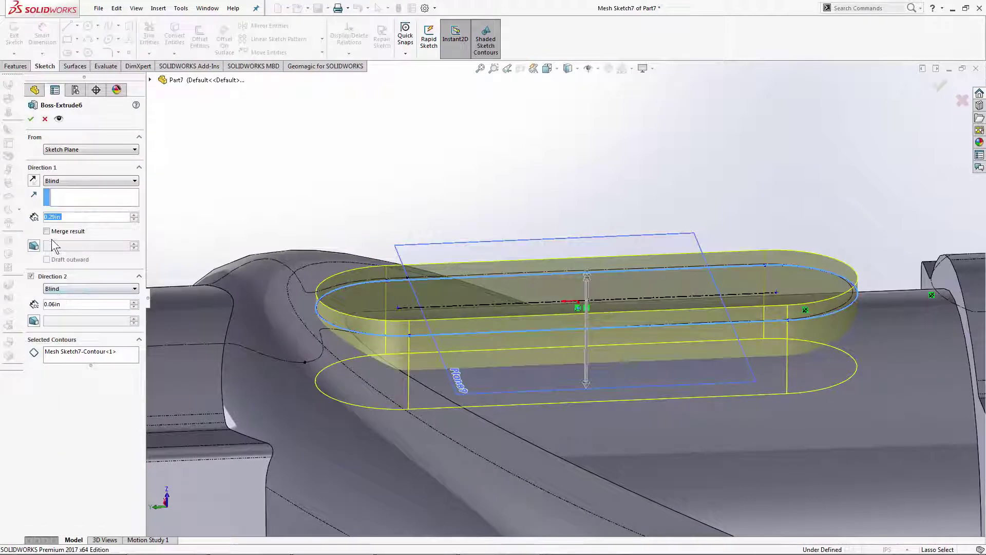
click(31, 119)
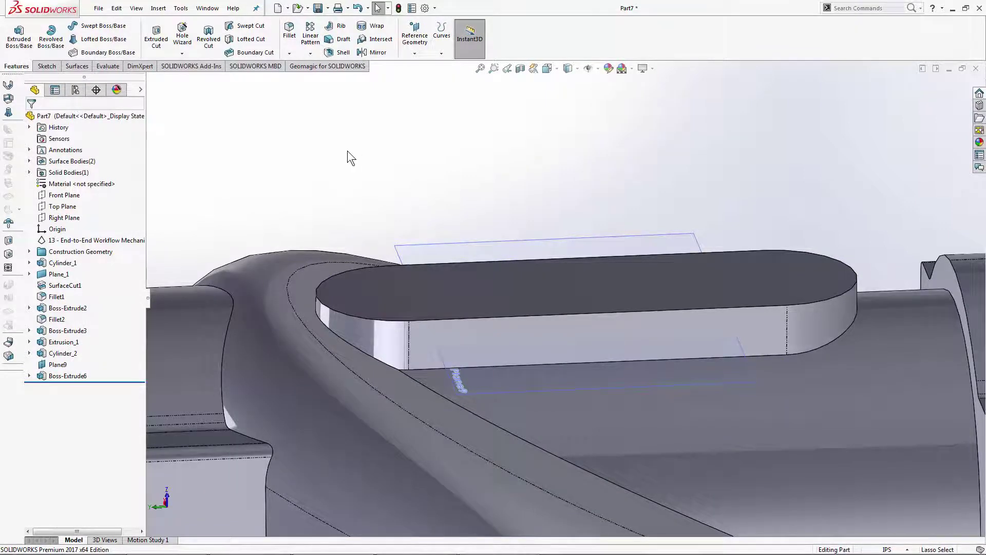
Step: Show the scan mesh again over the solid model
click(318, 68)
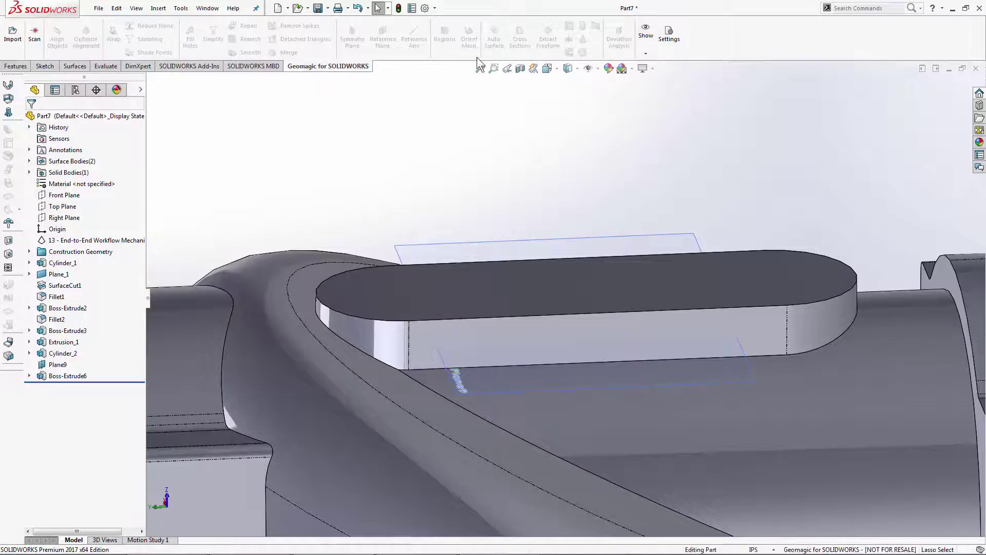
right_click(84, 240)
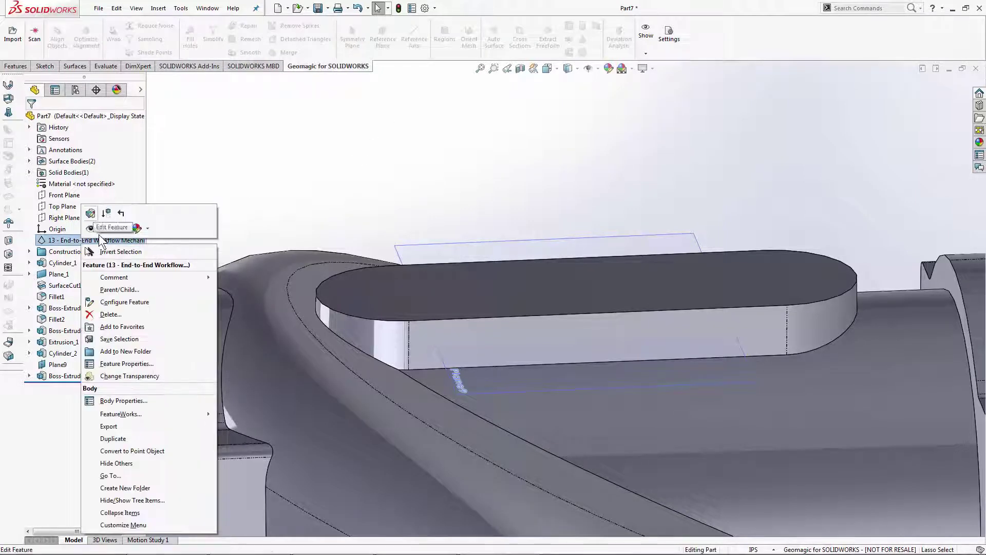
click(90, 230)
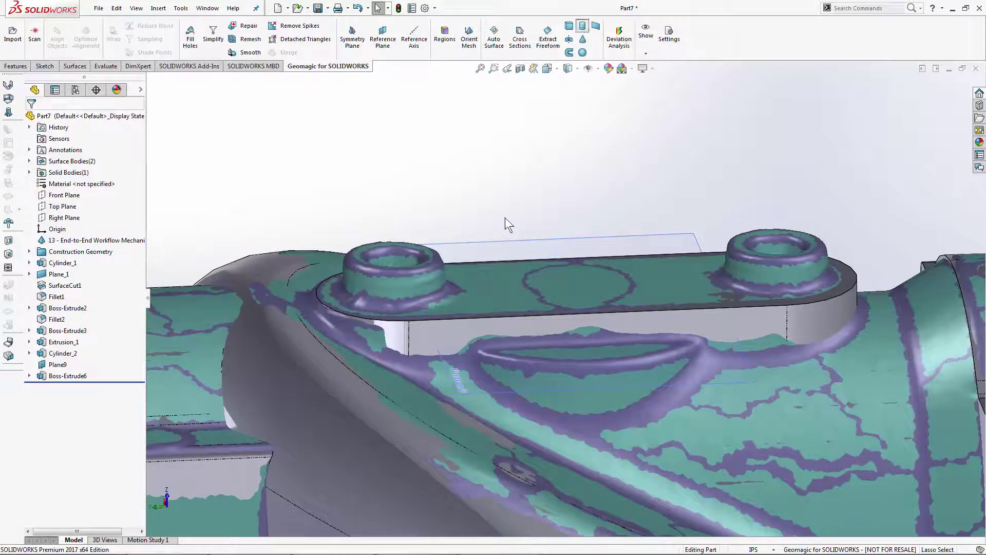
Step: Extract a joined solid cylinder from the rib boss nearest the diagonal ridge, aligned to the Front Plane, extending its inner end to about 0.165 in
click(401, 287)
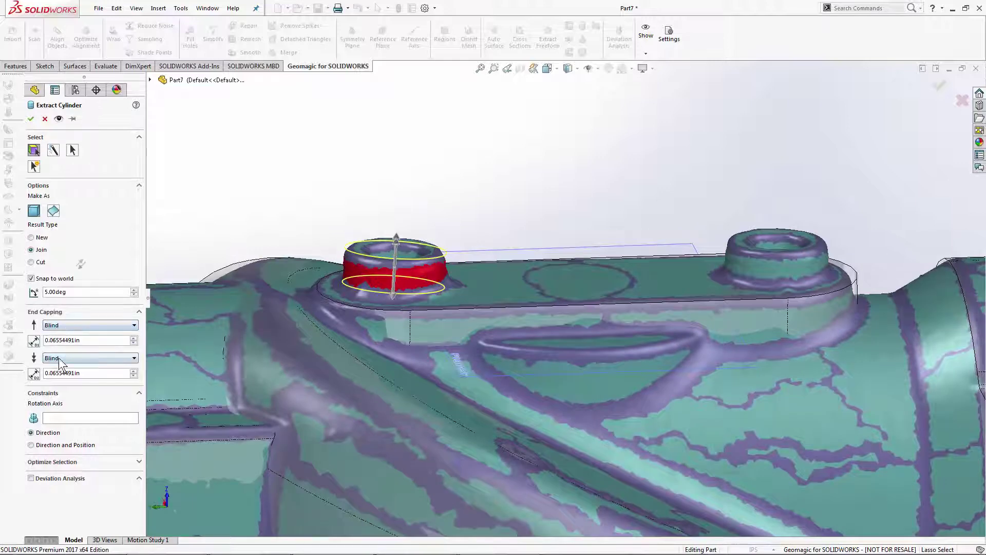
click(65, 417)
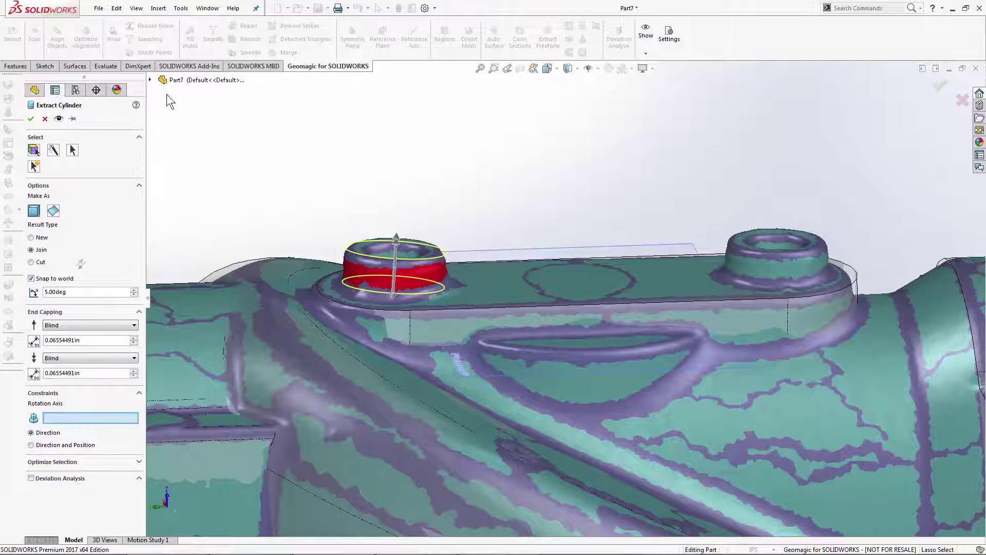
click(150, 80)
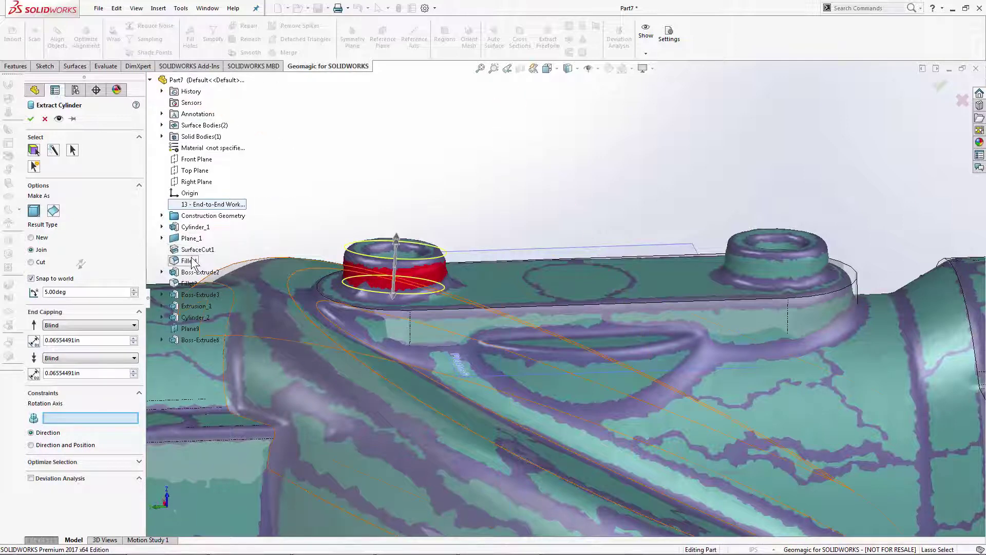
click(190, 159)
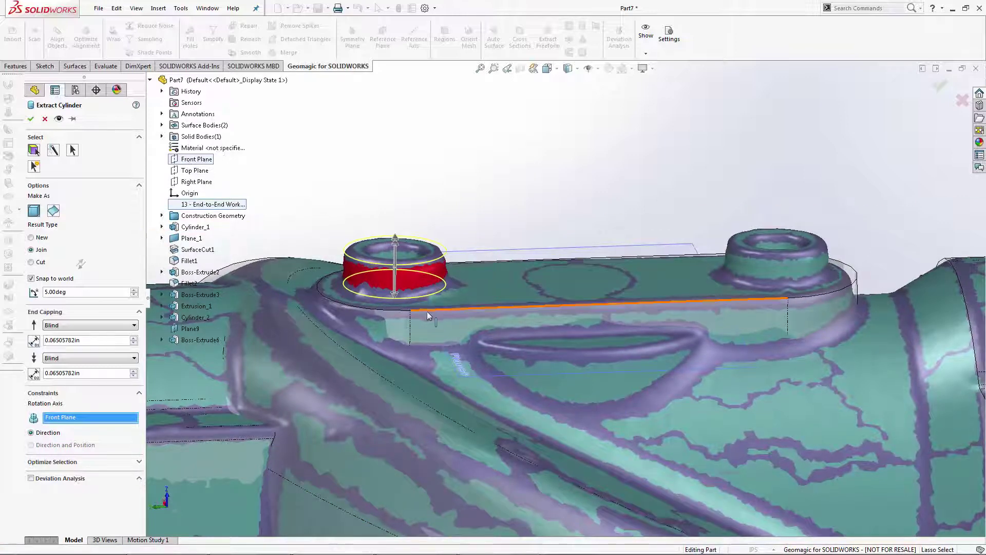
drag(396, 297, 394, 319)
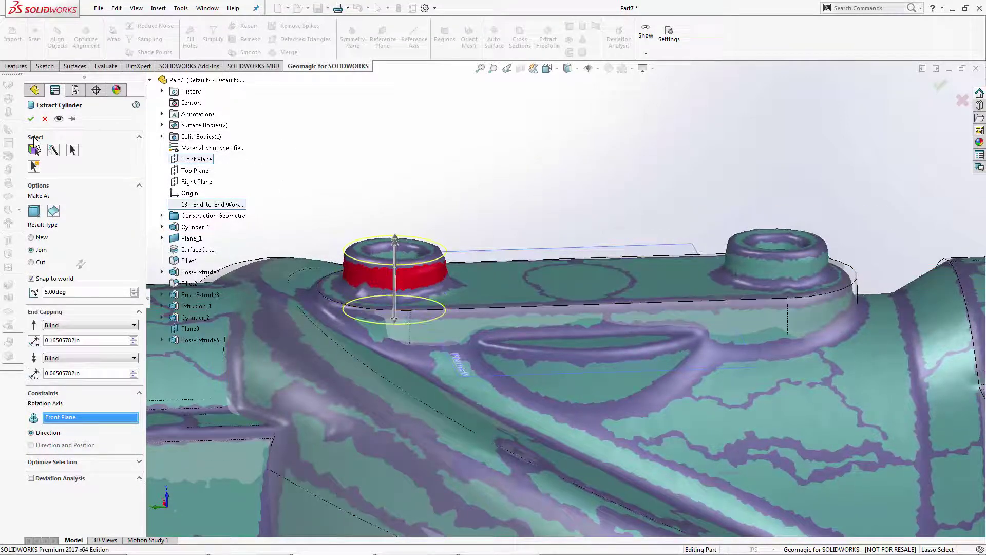
click(31, 119)
Step: Extract a joined solid cylinder from the rib's other boss, aligned to the Front Plane, extending its inner end to about 0.14 in into the rib
key(ctrl+2)
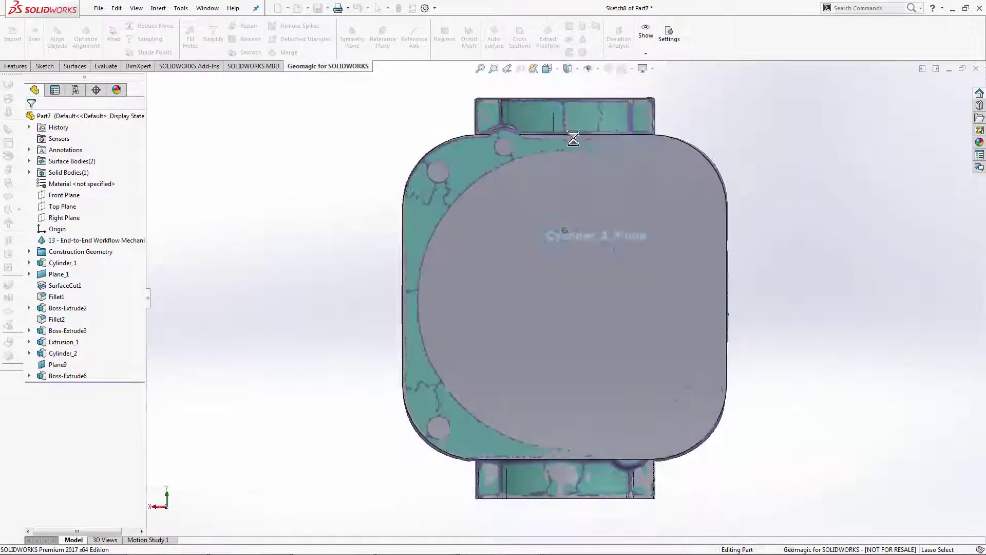
middle_drag(721, 104, 616, 107)
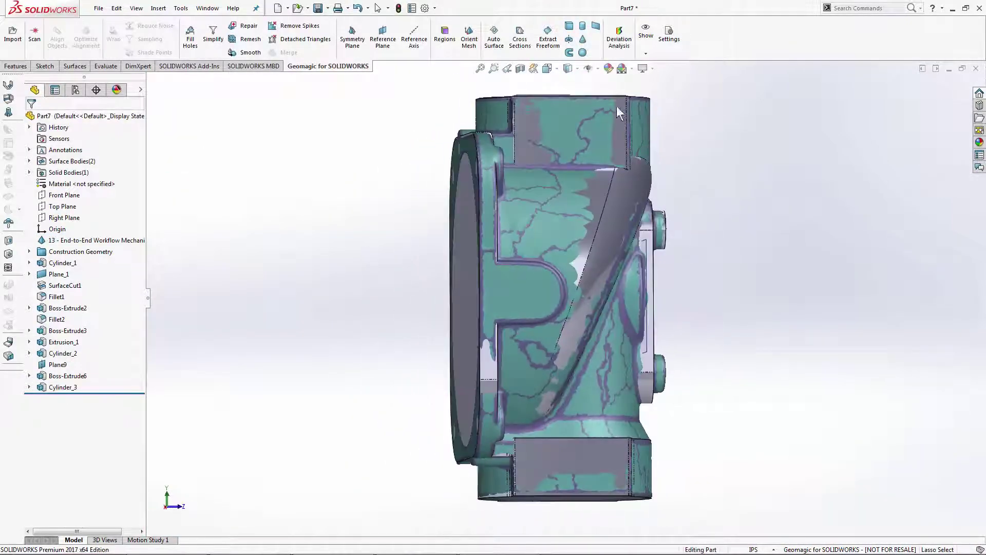
scroll(721, 362, down, 2)
scroll(724, 367, down, 2)
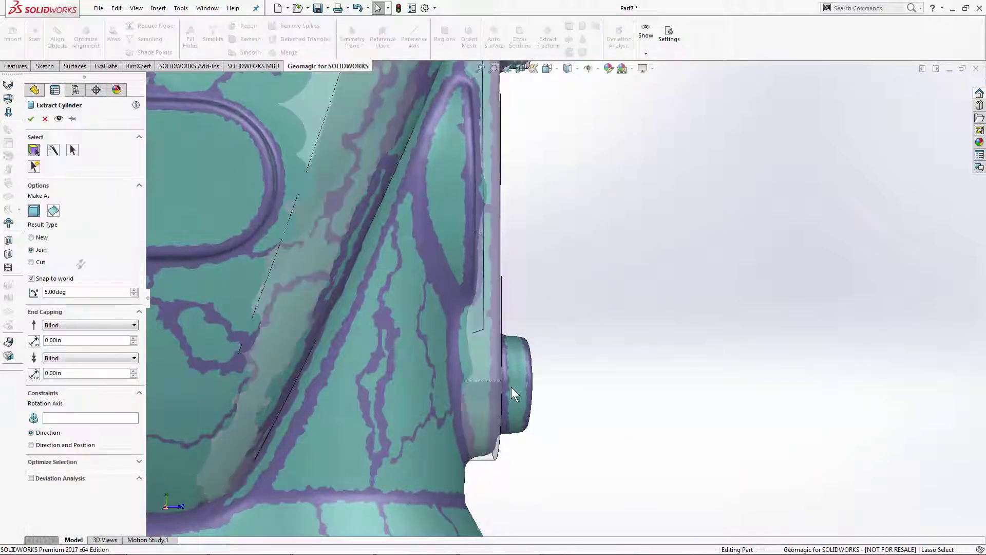
click(518, 398)
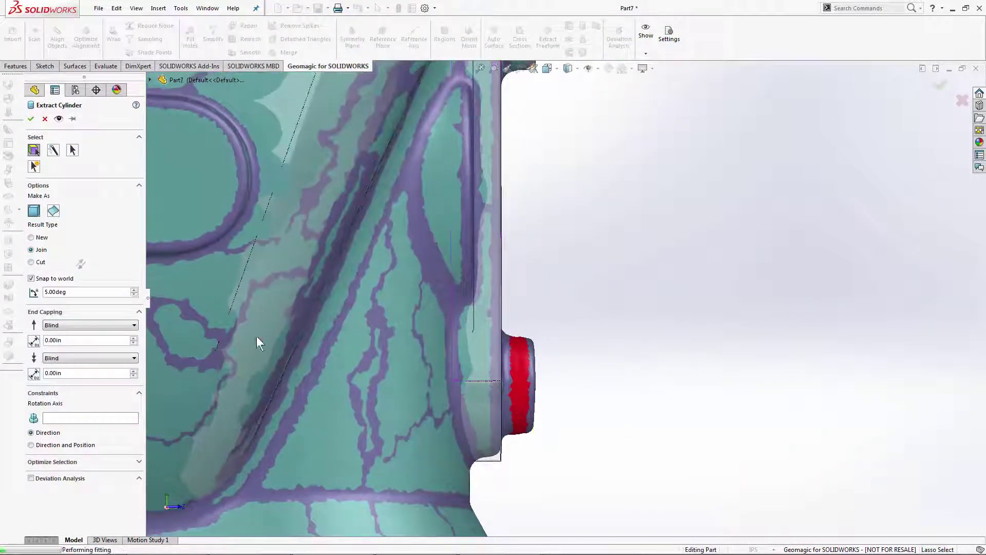
click(73, 417)
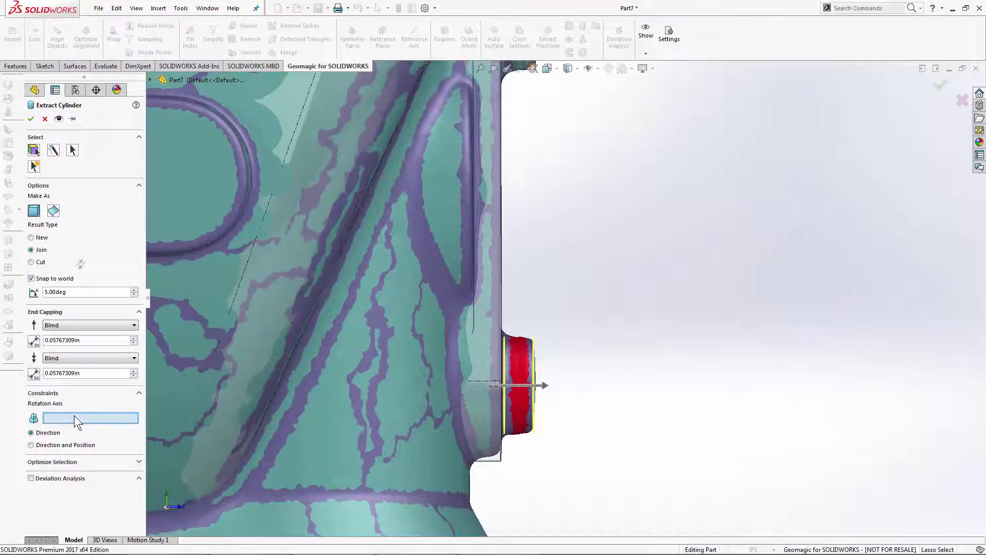
click(150, 80)
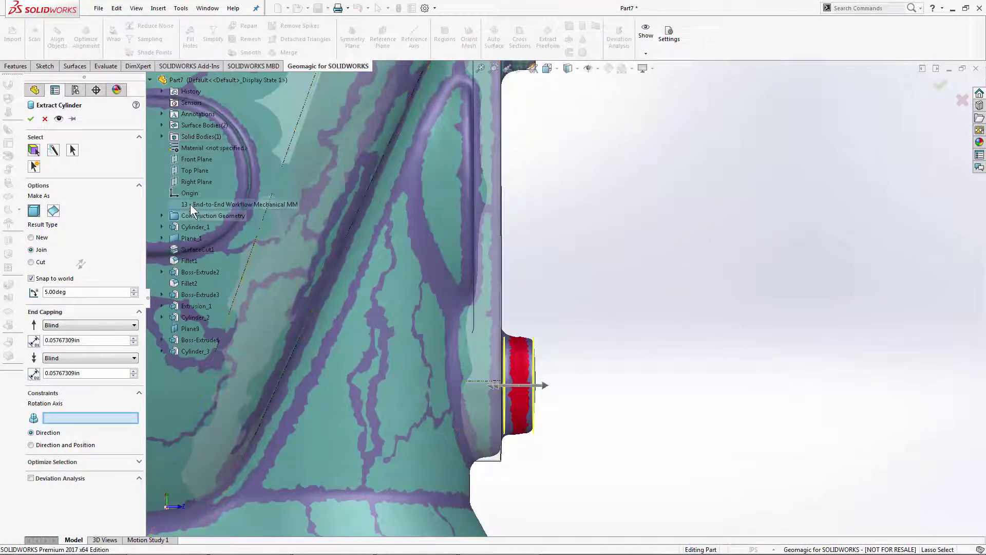
click(190, 160)
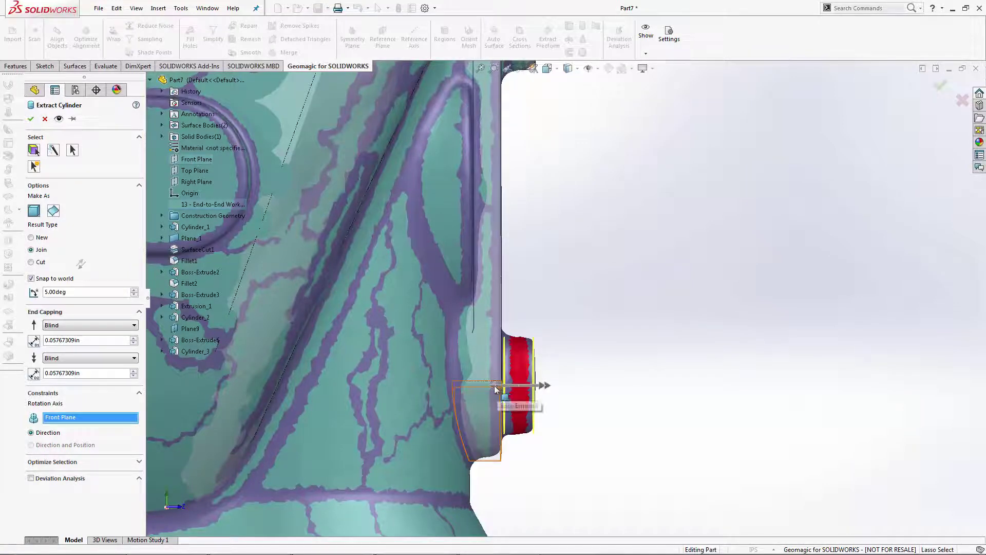
drag(492, 386, 471, 386)
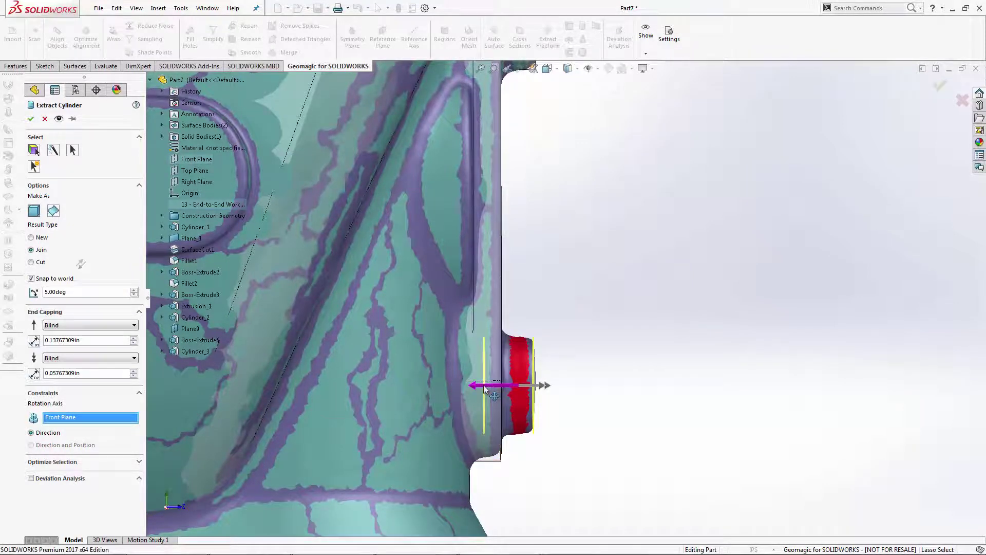
click(31, 119)
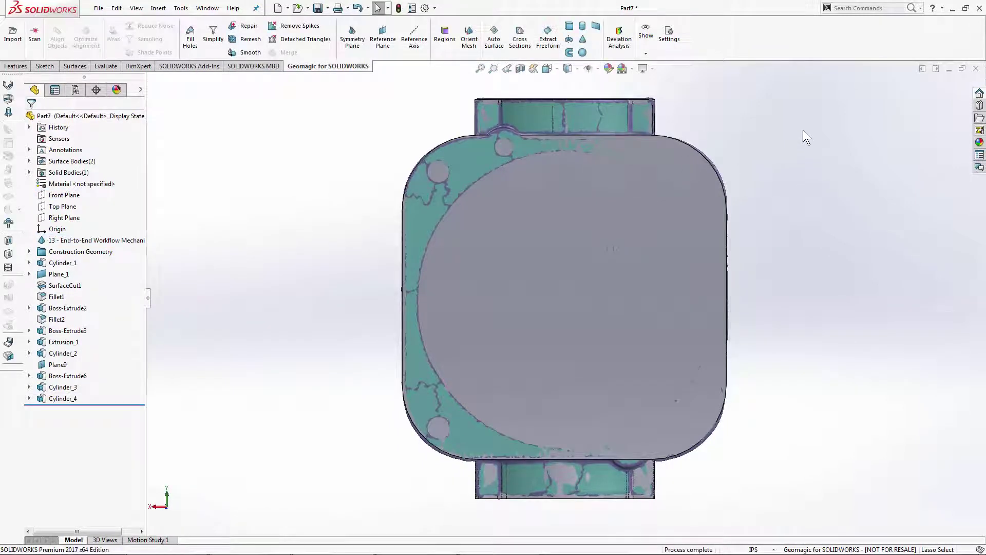
Step: Extract a joined solid cylinder from the curved disc region beside the top rib, extending its inner end to about 0.34 in into the housing
middle_drag(803, 131, 693, 127)
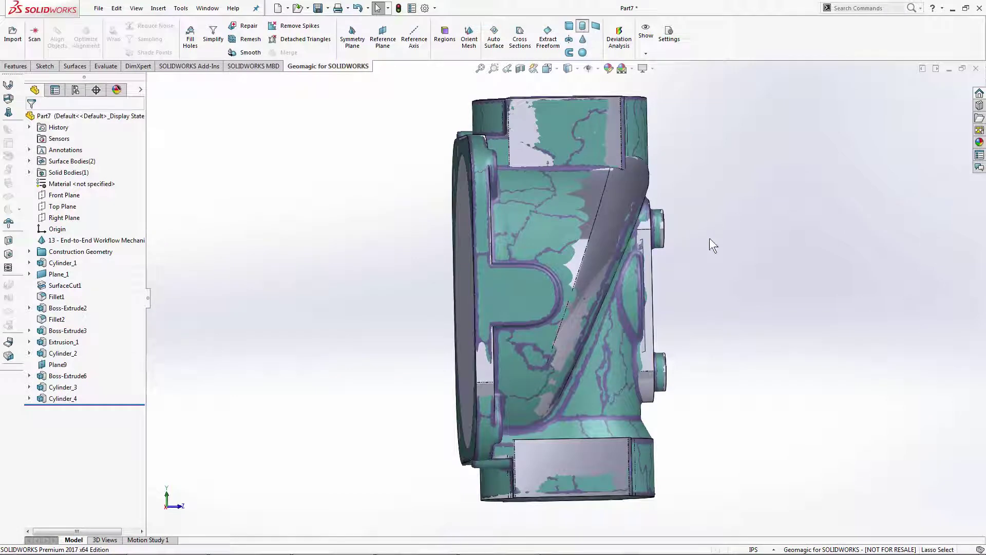
click(631, 303)
middle_drag(796, 271, 583, 308)
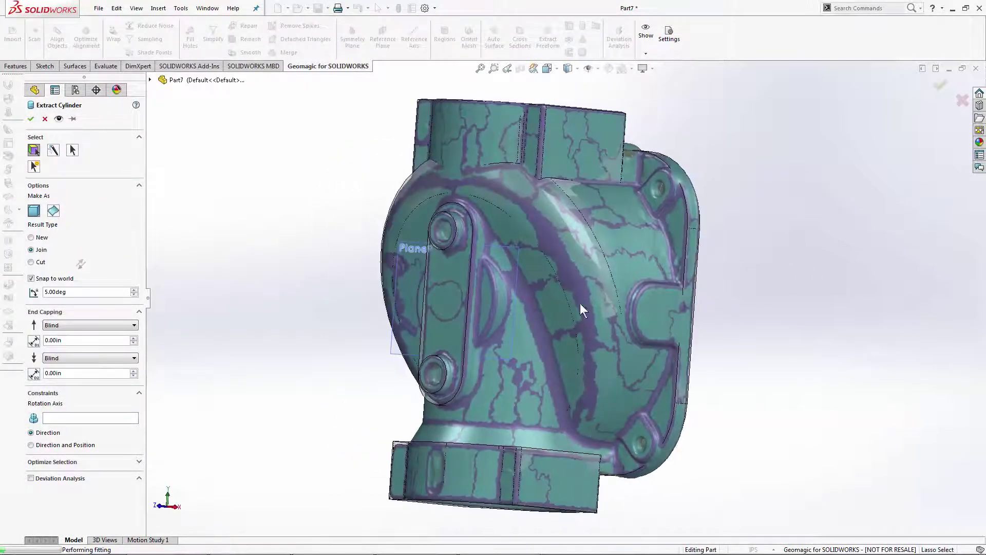
click(501, 303)
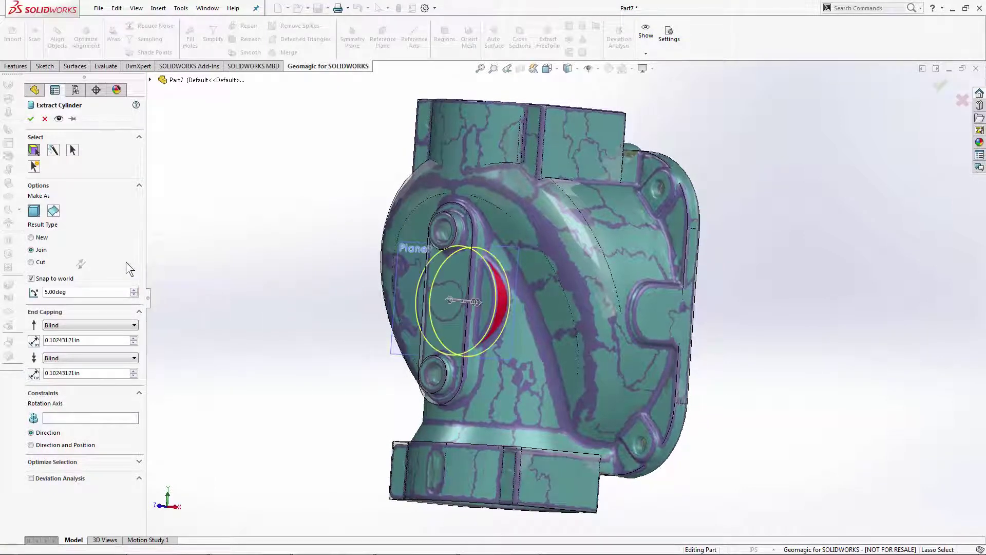
middle_drag(245, 273, 189, 270)
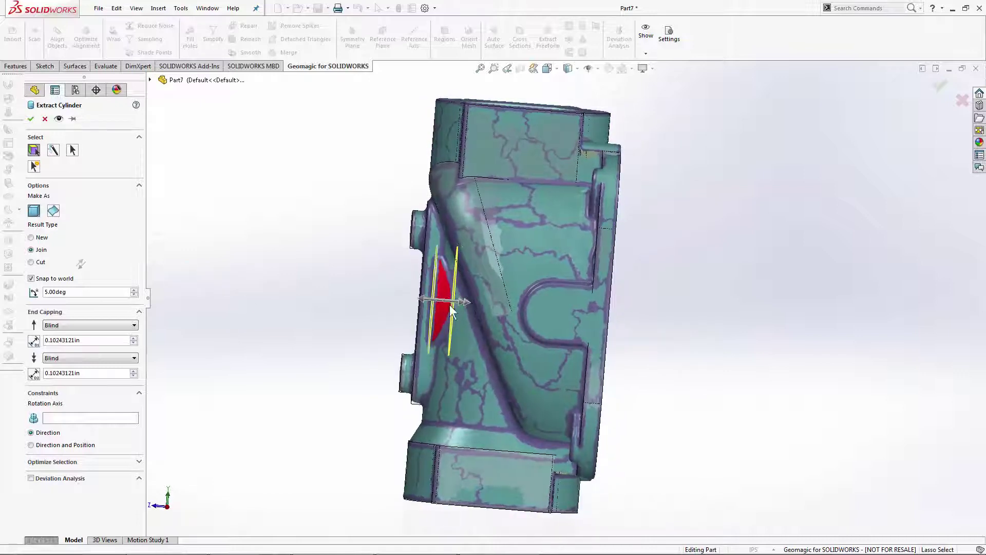
drag(466, 303, 487, 304)
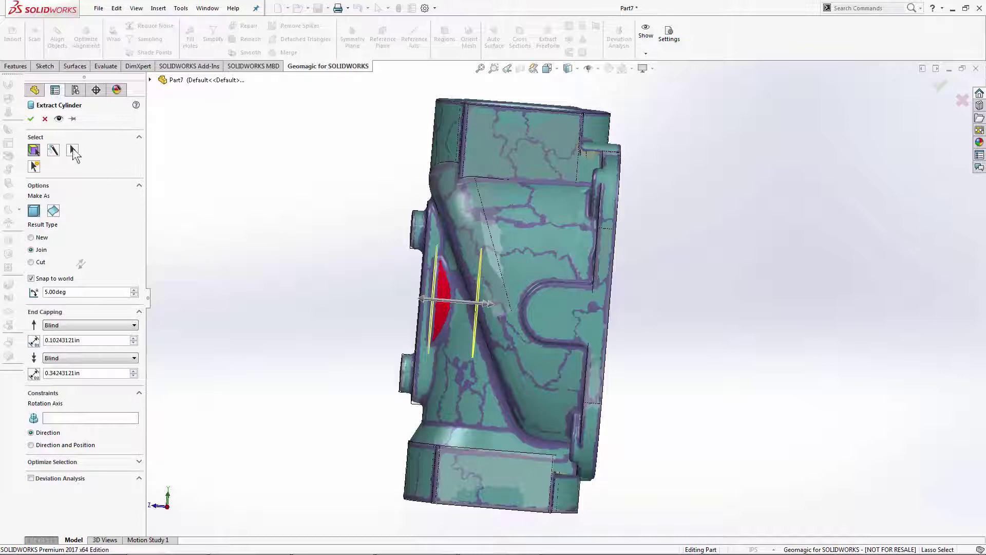
click(30, 120)
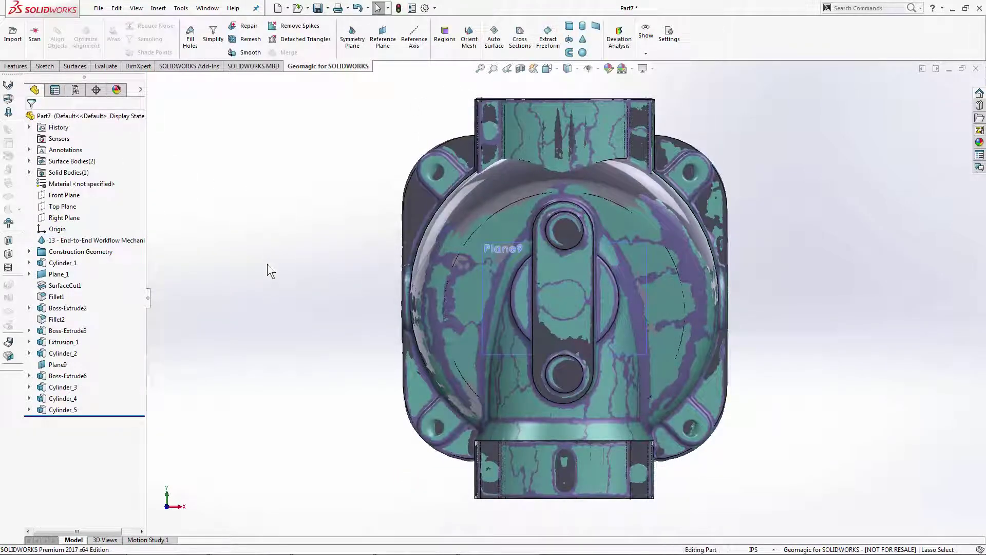
Step: Compare the solid model with the scan around the neck and flange by hiding and re-showing the mesh
middle_drag(482, 439, 481, 203)
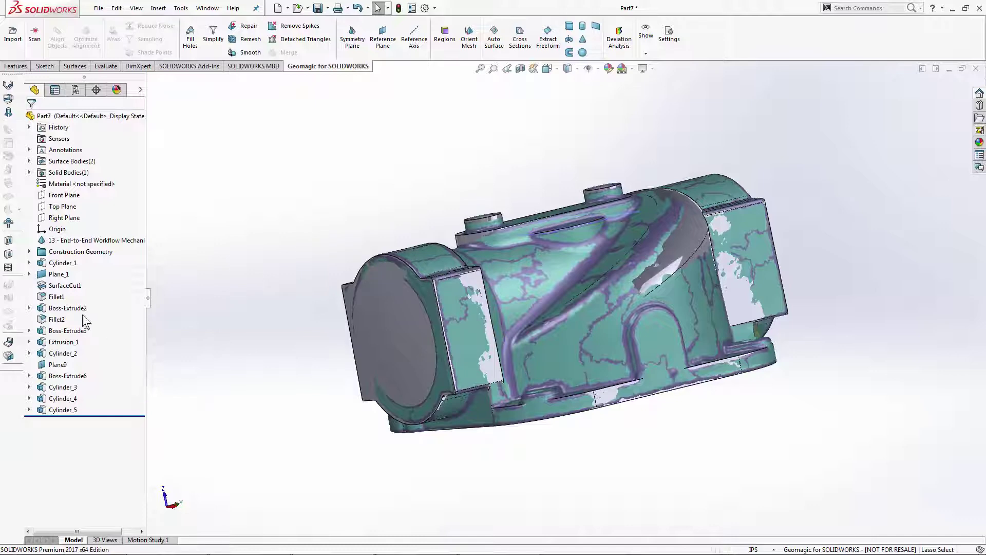
right_click(66, 239)
click(71, 220)
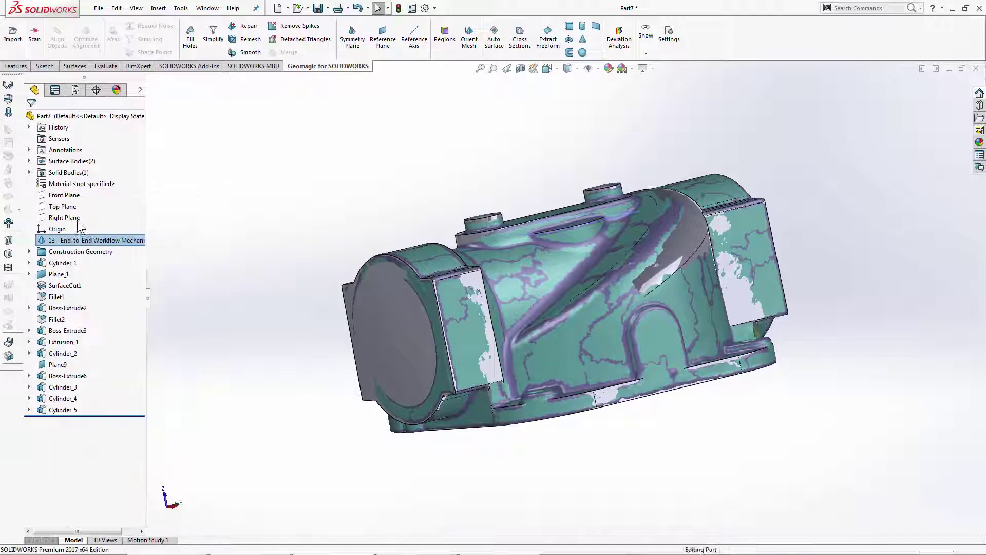
middle_drag(481, 265, 463, 323)
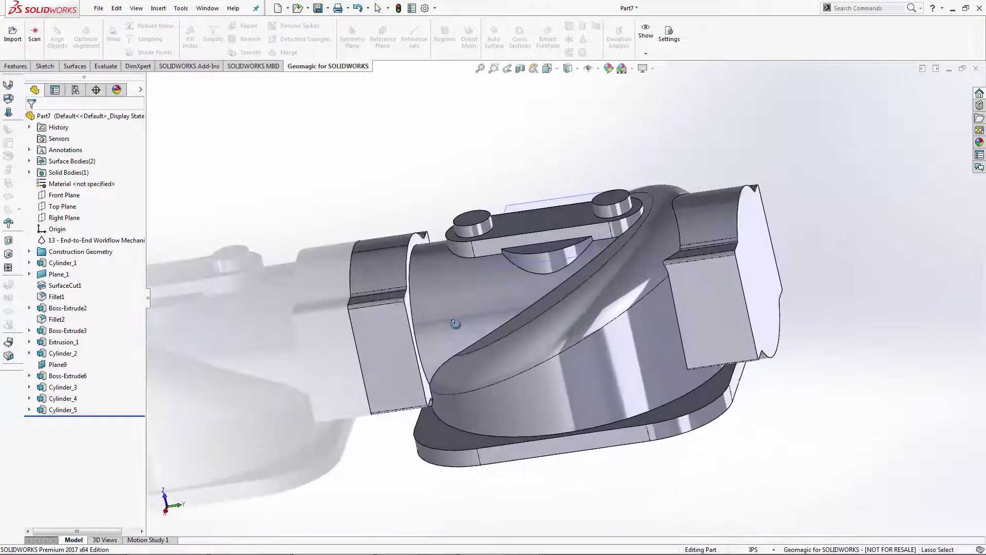
middle_drag(456, 323, 374, 331)
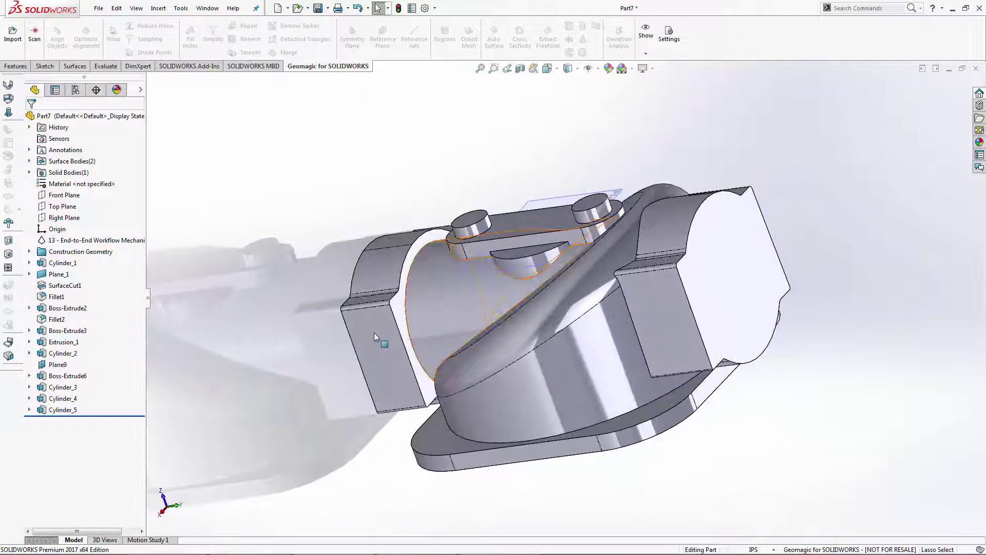
right_click(61, 241)
click(68, 222)
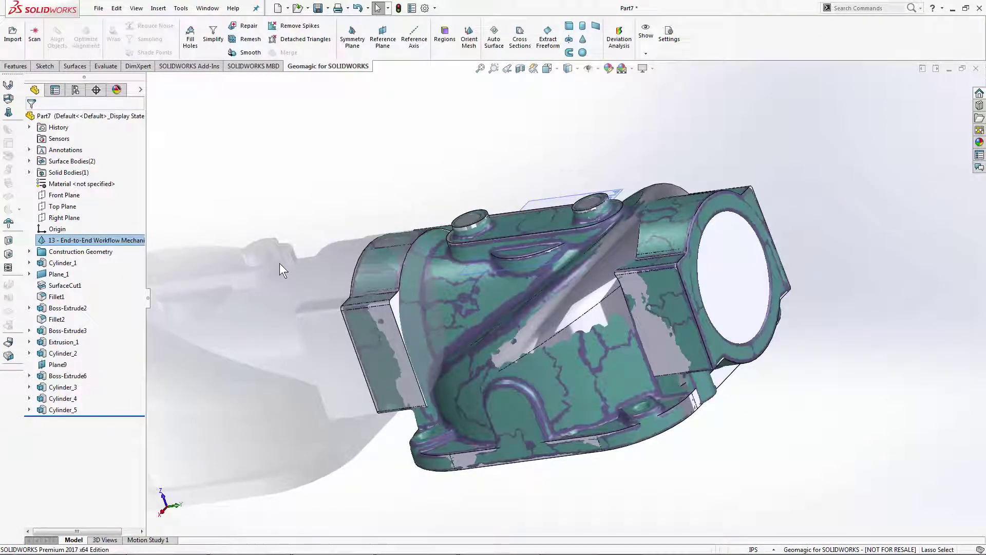
click(279, 262)
scroll(359, 272, down, 5)
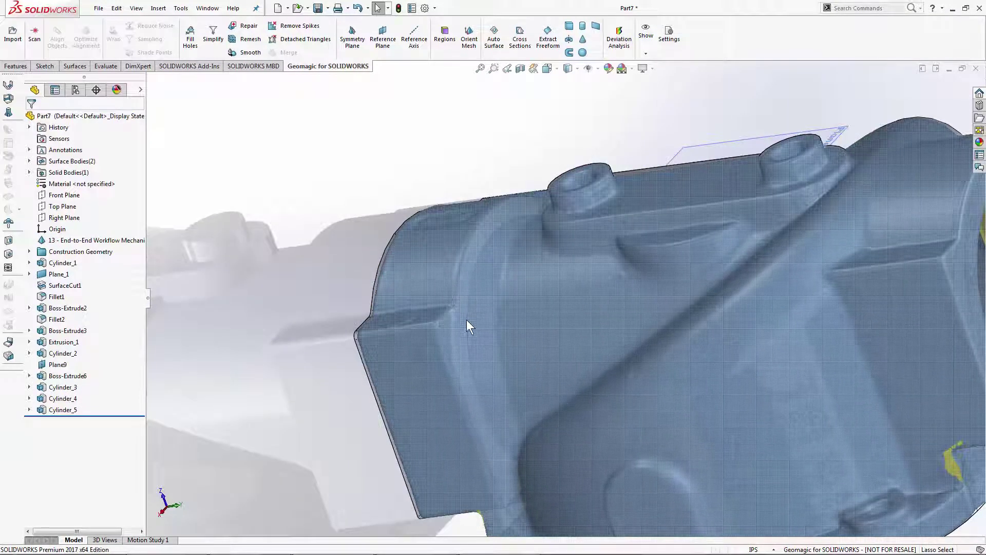
Step: Hide the scan mesh and chamfer the circular edge where the neck cylinder meets the flange's inner face, 0.1 in at 45 degrees
right_click(68, 242)
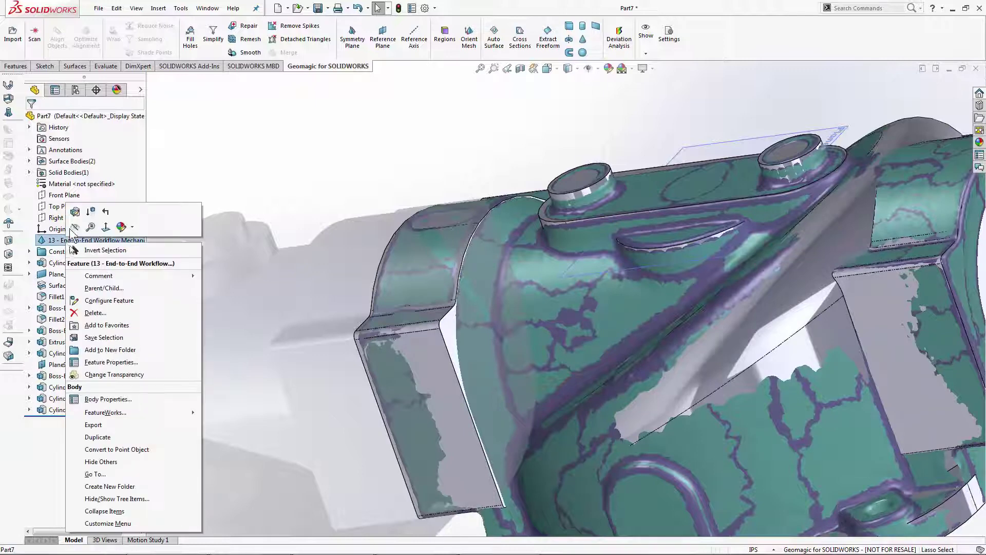
click(74, 227)
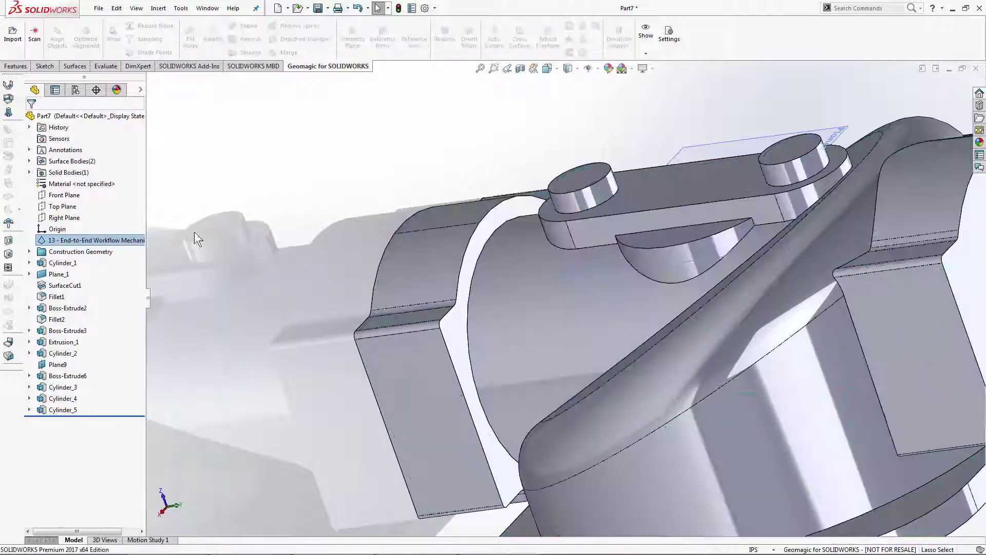
right_click(478, 266)
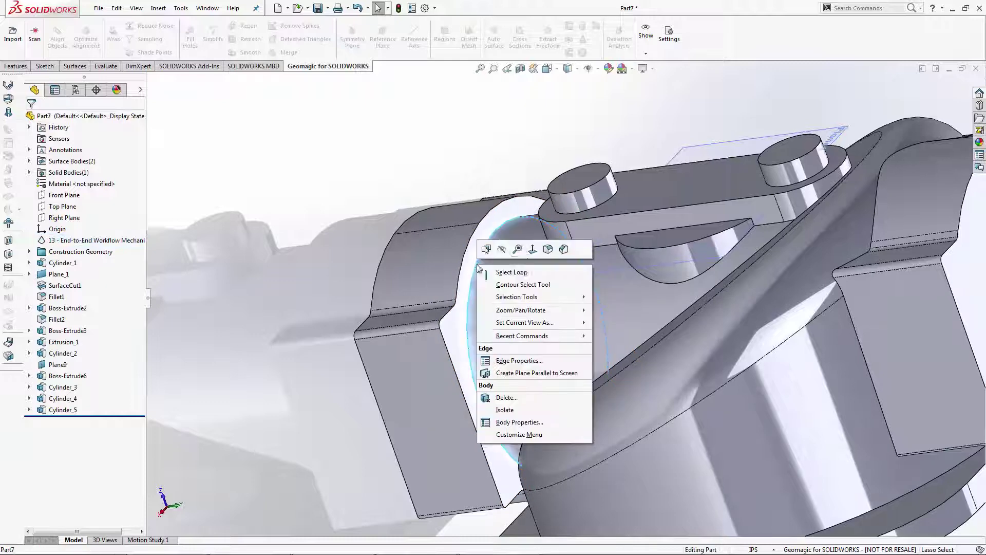
click(563, 250)
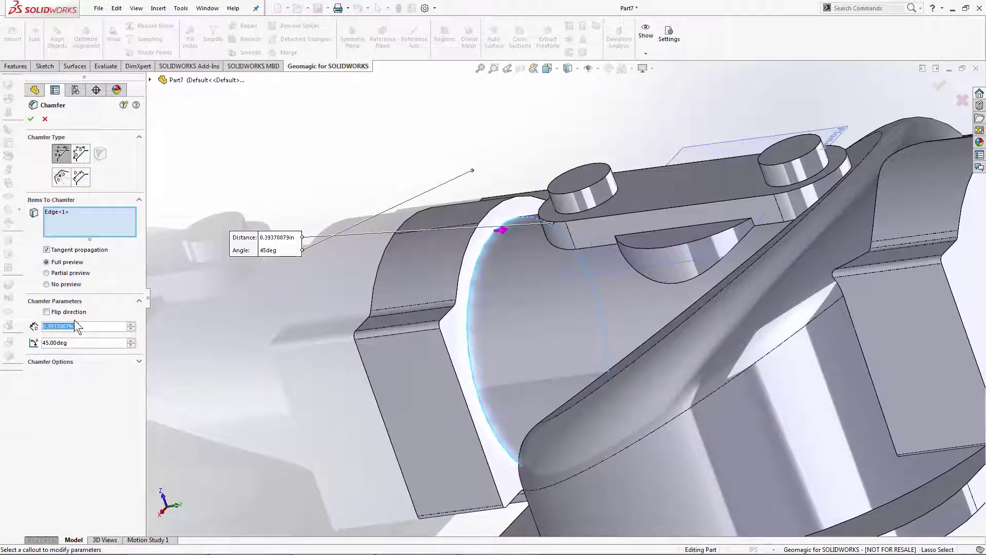
text(0.1)
key(Return)
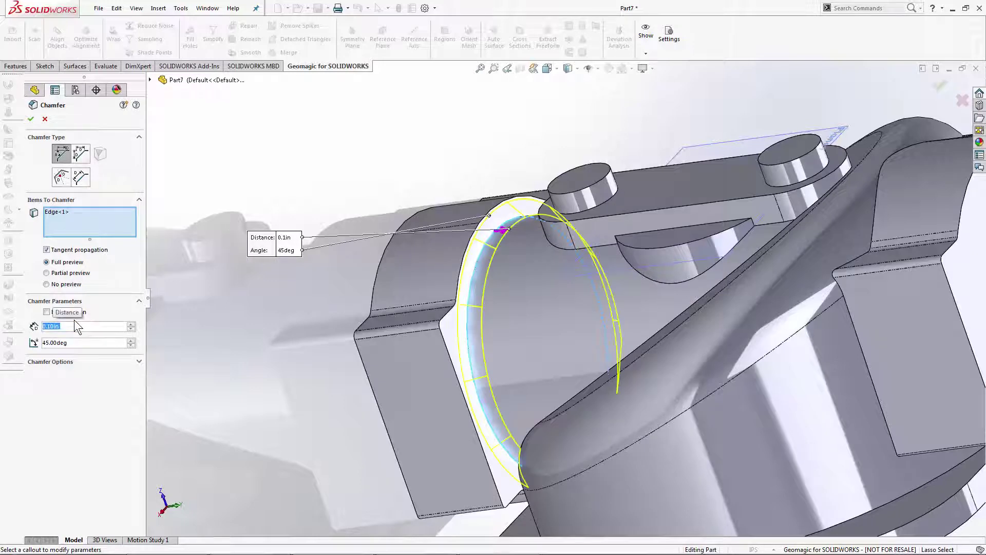
click(31, 119)
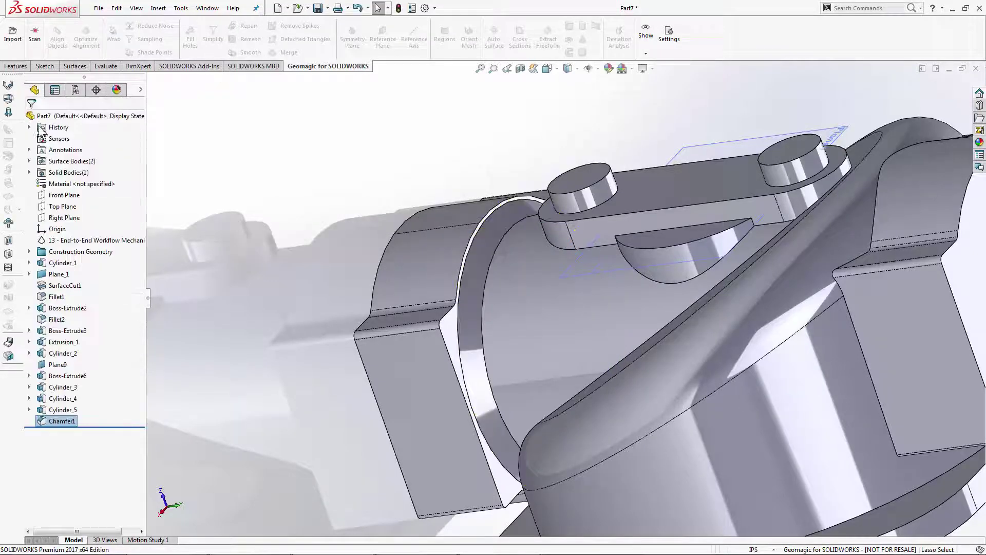
Step: Show the scan mesh again over the solid to check the neck chamfer against the scanned taper
click(200, 195)
middle_drag(334, 209, 363, 198)
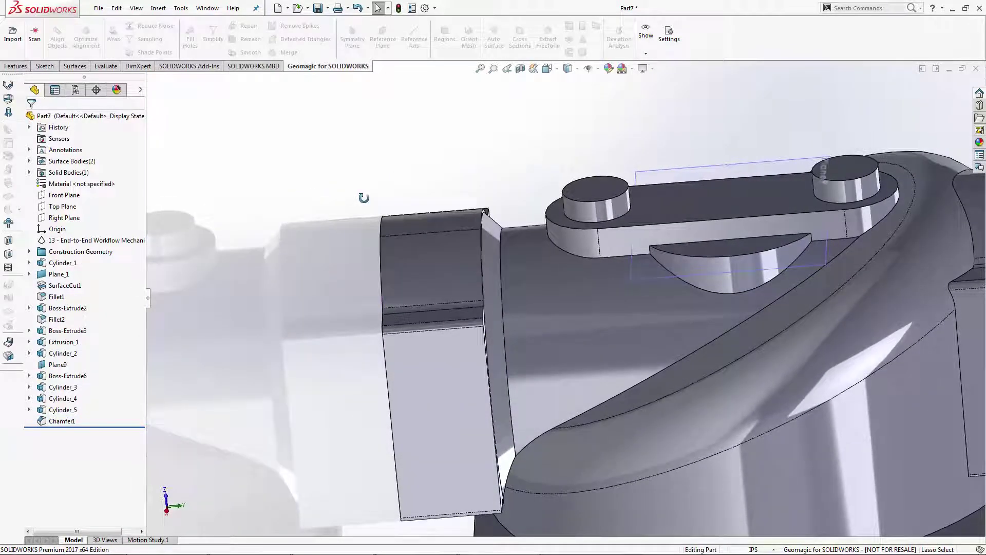
right_click(67, 240)
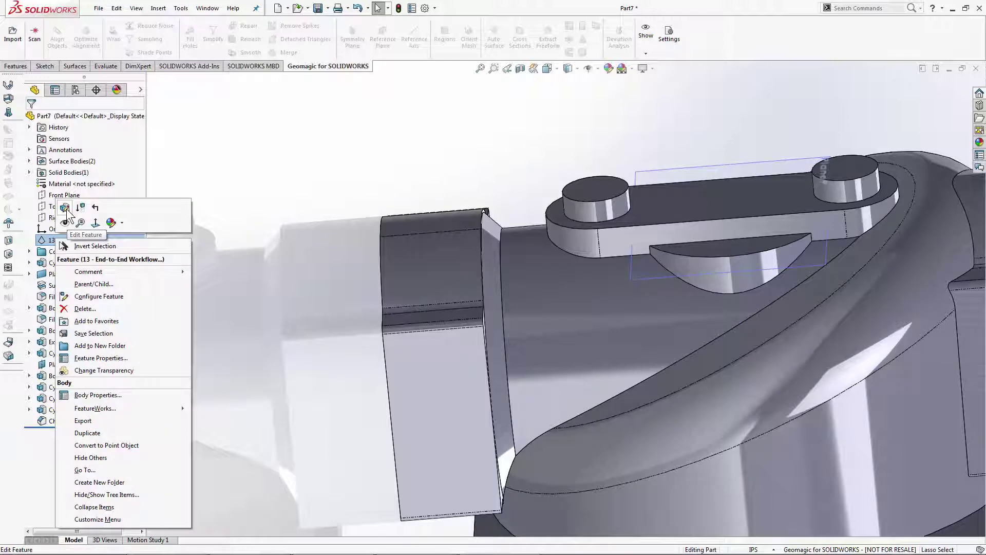
click(67, 221)
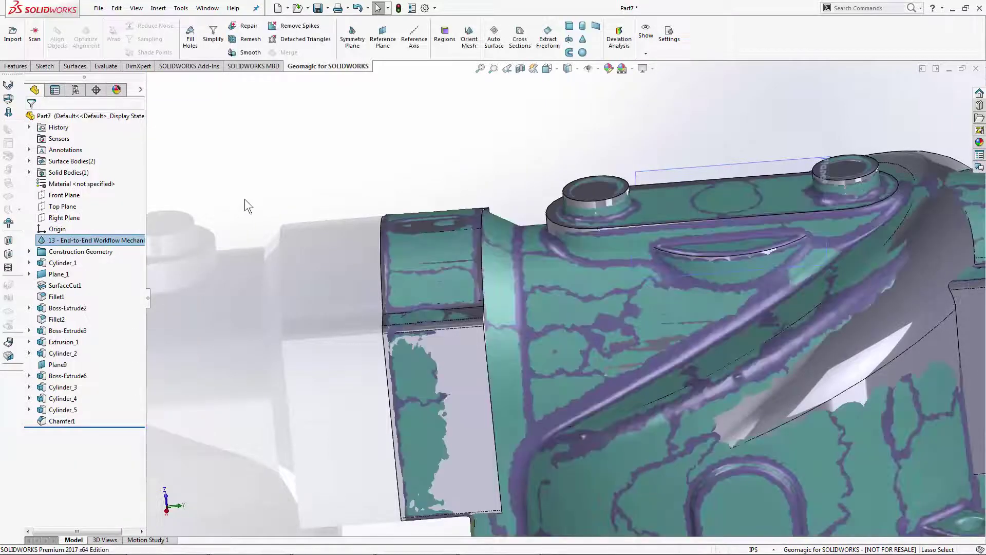
click(248, 198)
scroll(247, 198, up, 3)
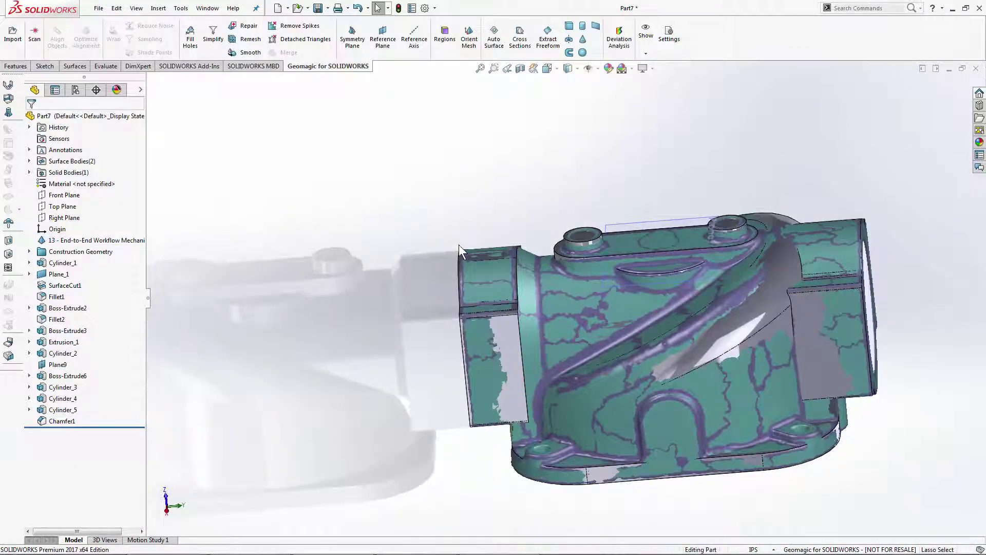
scroll(538, 293, down, 5)
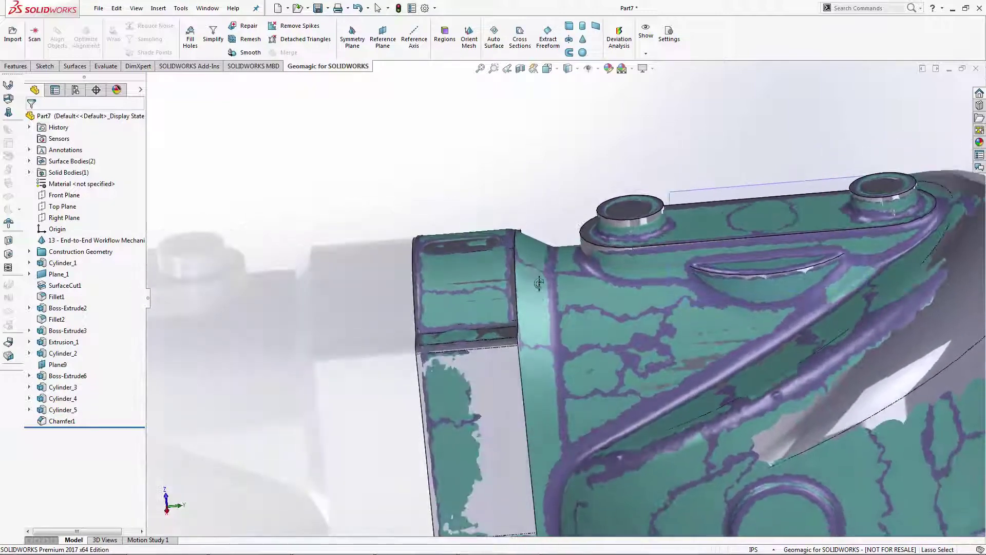
middle_drag(539, 284, 537, 273)
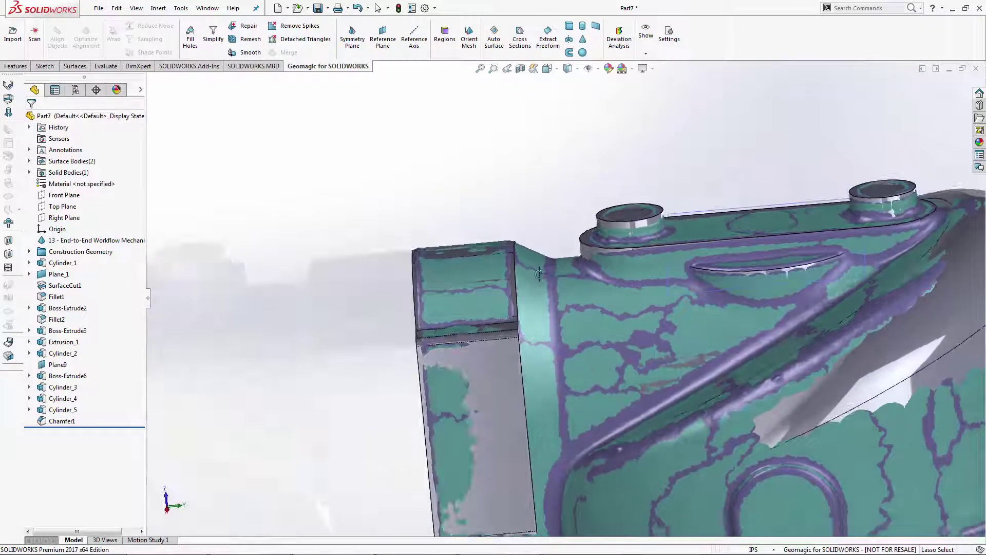
Step: Edit the neck chamfer, trying a 20-degree angle, raising the distance to 0.3 in and setting the angle to 30 degrees
right_click(73, 422)
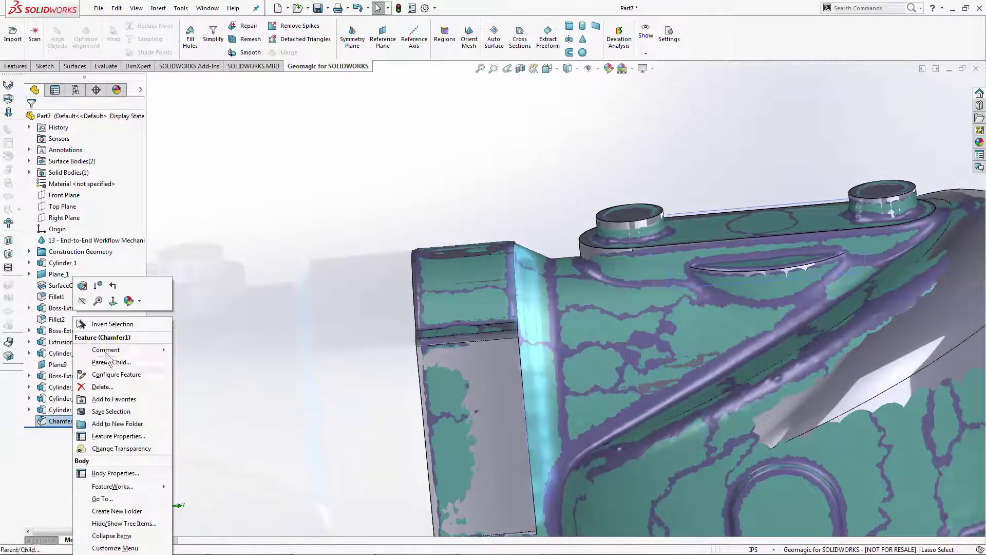
click(83, 286)
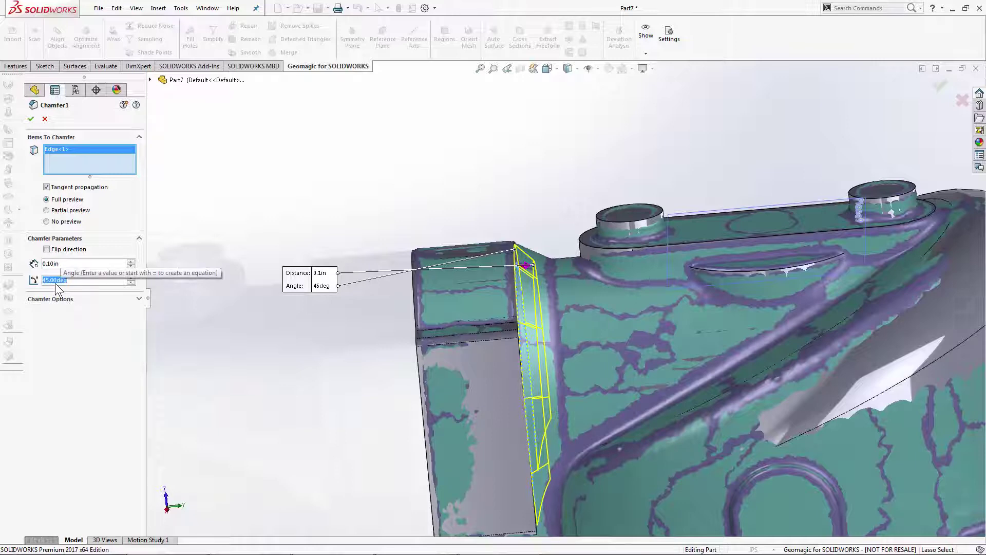
text(20)
key(Return)
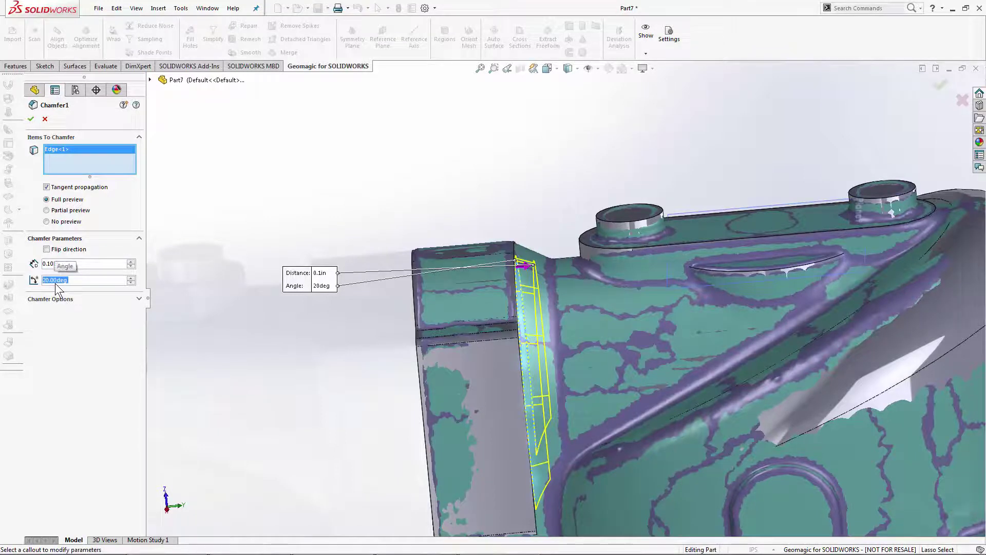
click(131, 262)
click(131, 261)
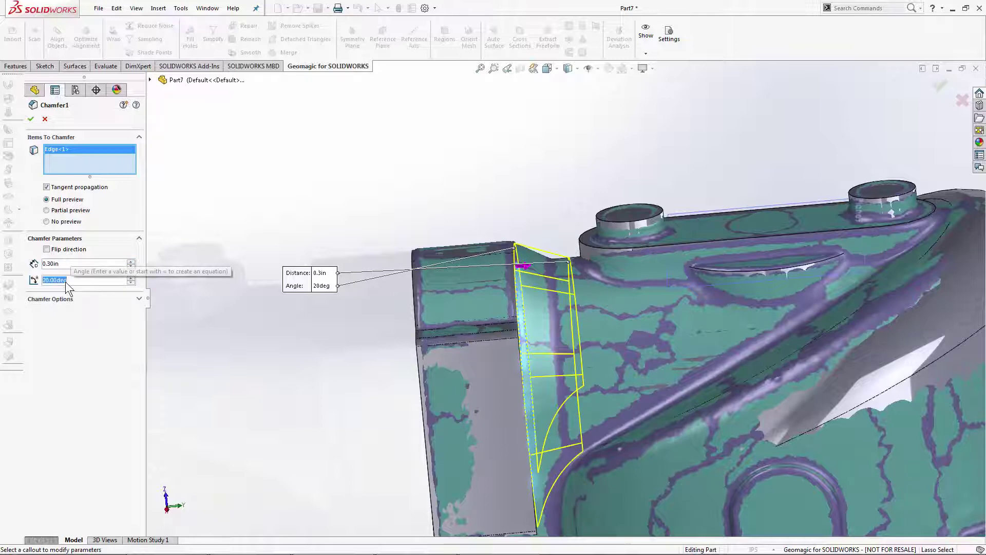
text(30)
key(Return)
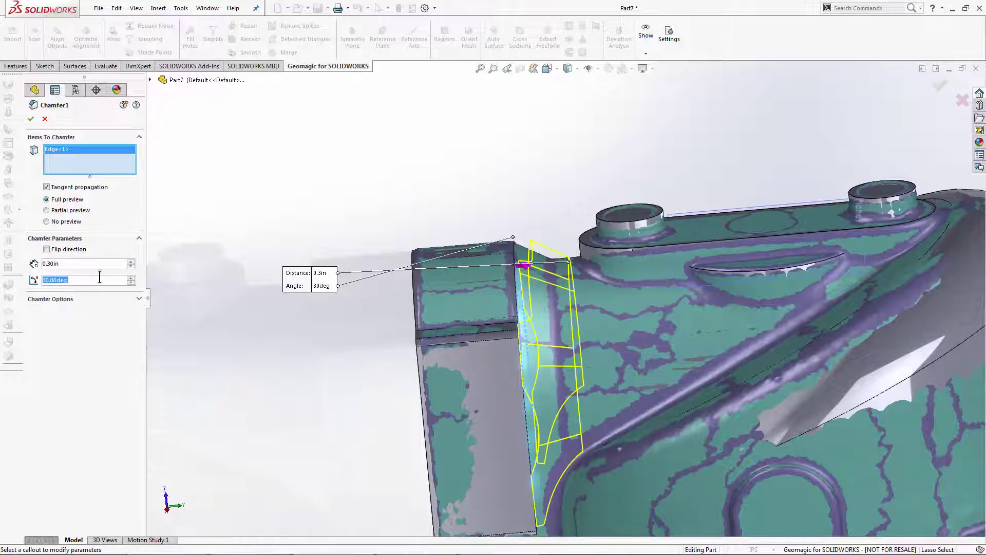
Step: Try a chamfer distance of 0.25 in, and apply the chamfer with a distance of 0.2 in
text(0.25)
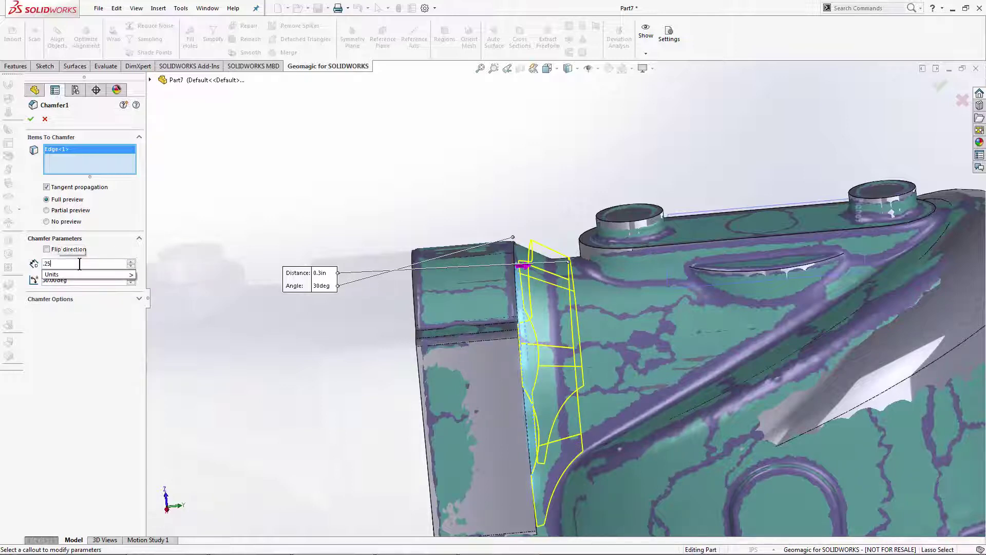
key(Return)
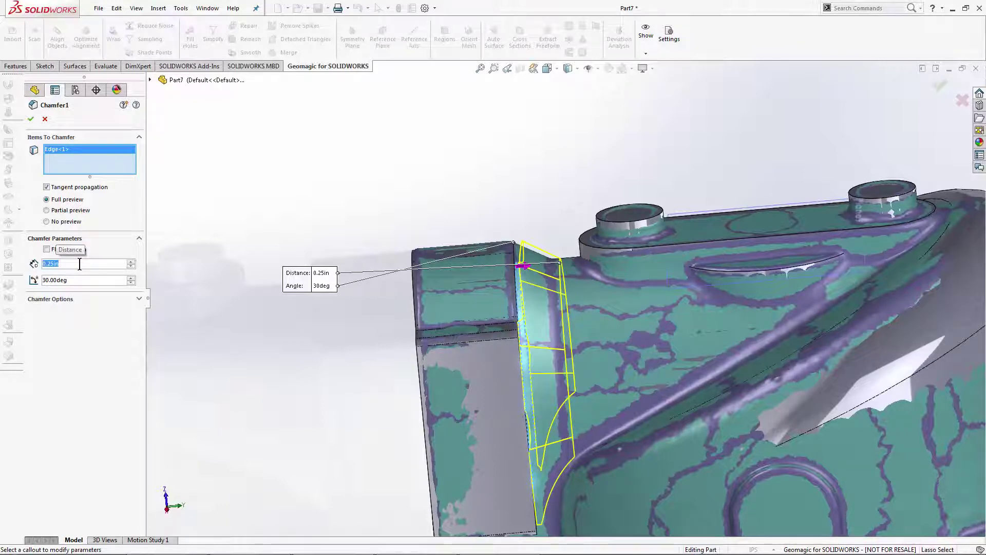
text(0.2)
key(Return)
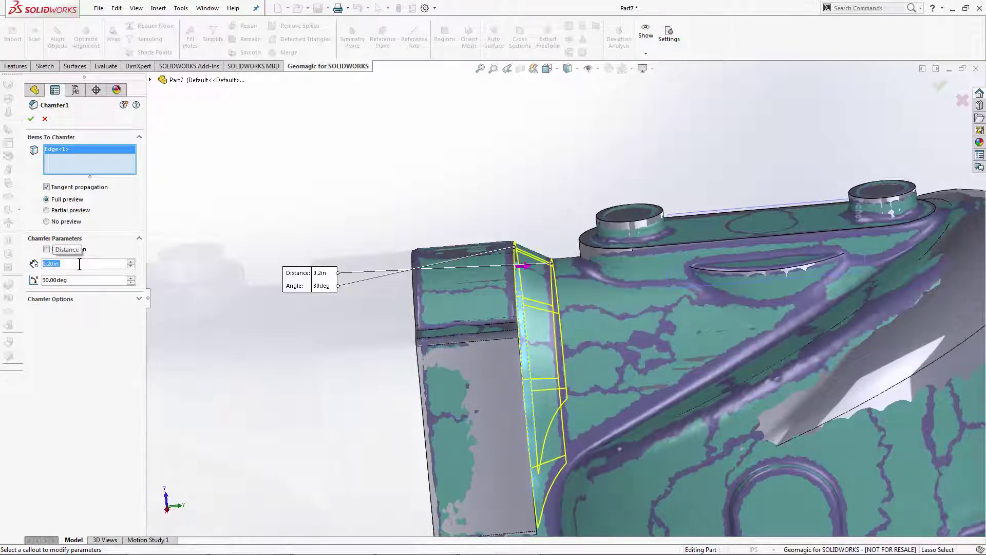
middle_drag(652, 355, 665, 350)
middle_drag(667, 337, 675, 337)
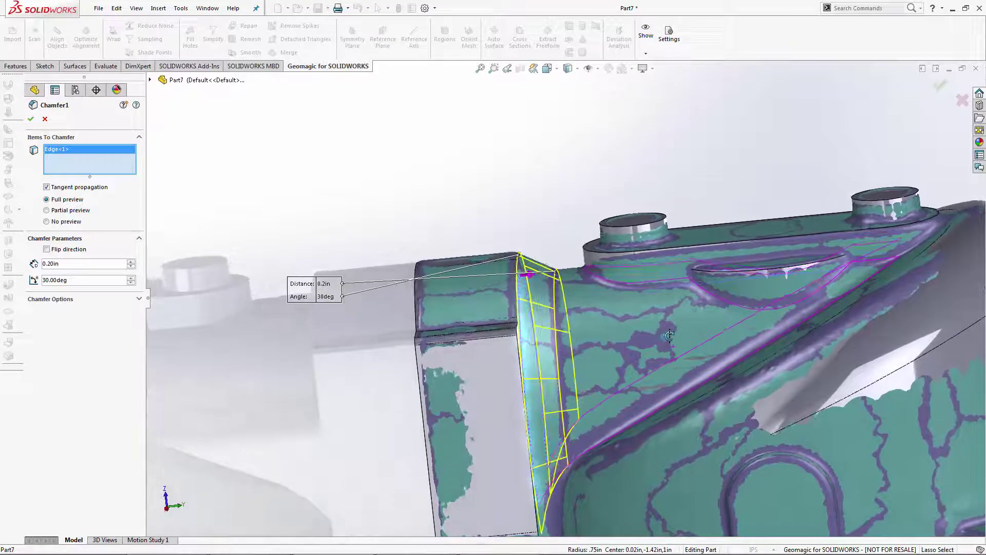
click(31, 120)
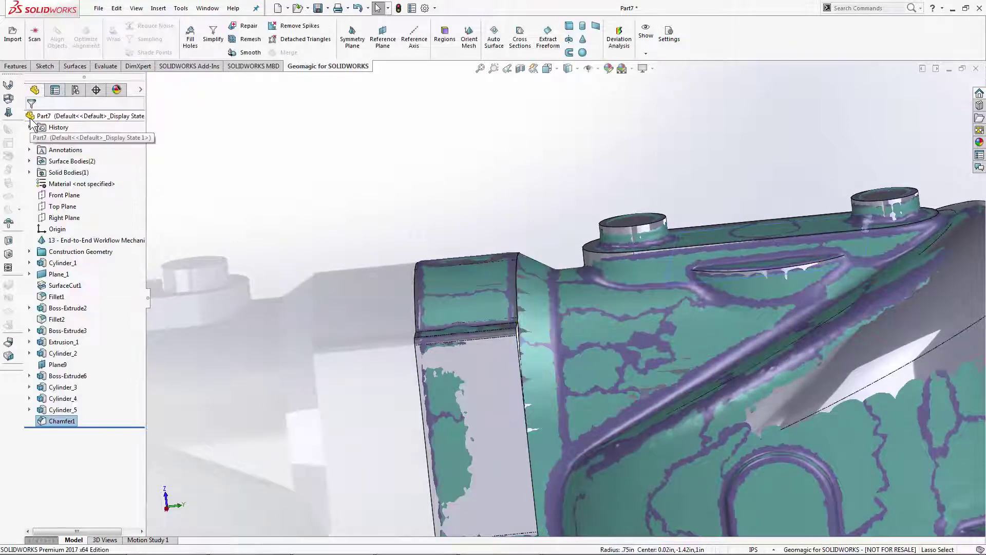
scroll(291, 213, up, 4)
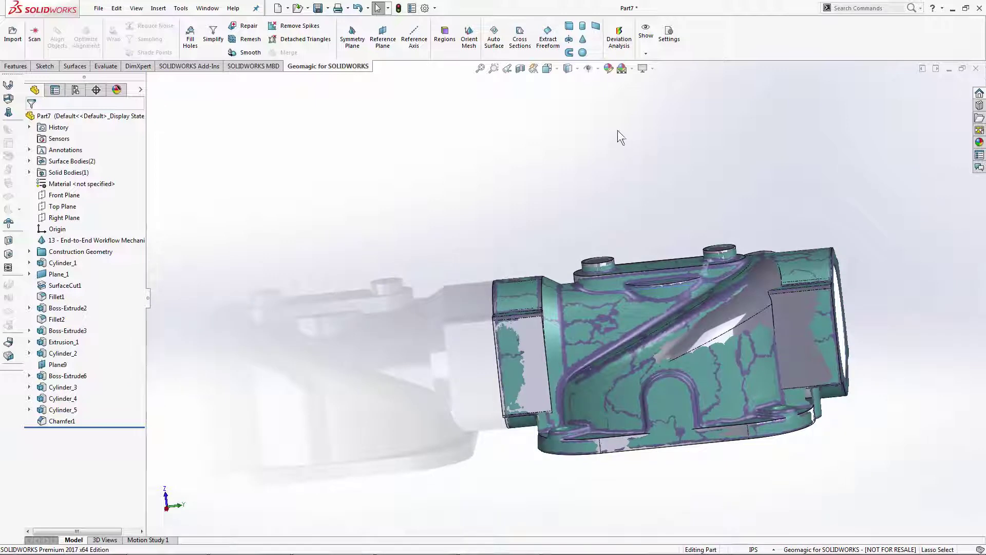
Step: Run a deviation analysis of the chamfered solid body against the scan mesh and examine the colour map around the housing
click(623, 43)
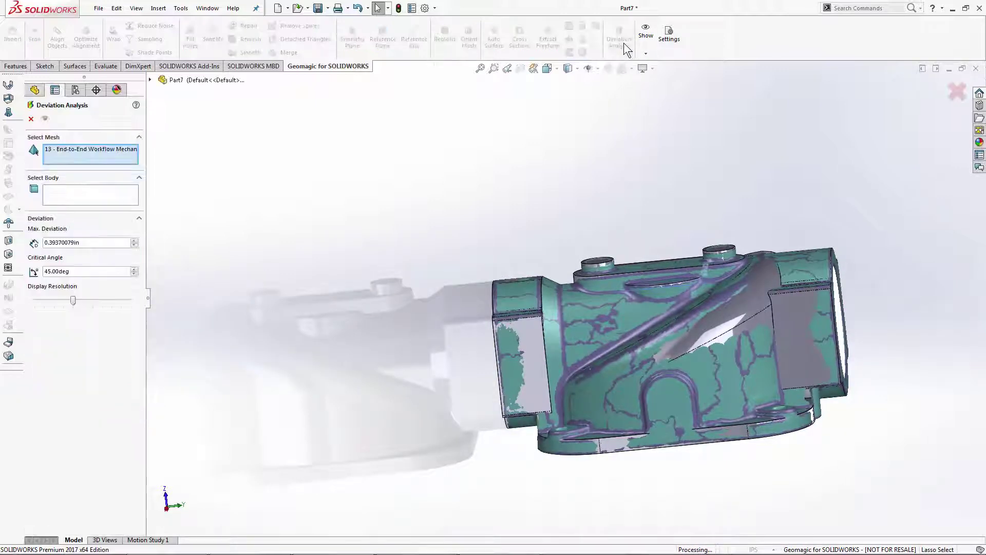
click(129, 187)
click(483, 321)
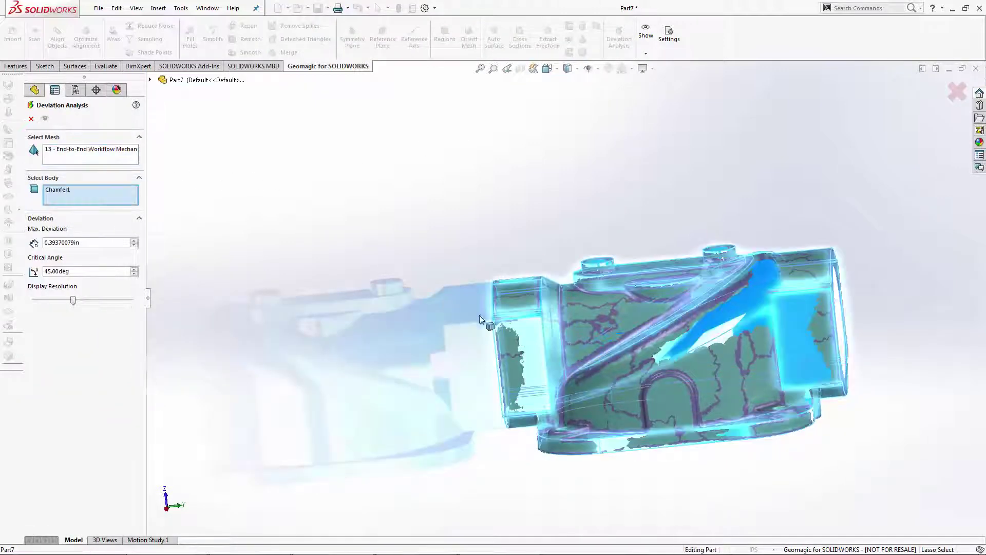
click(44, 119)
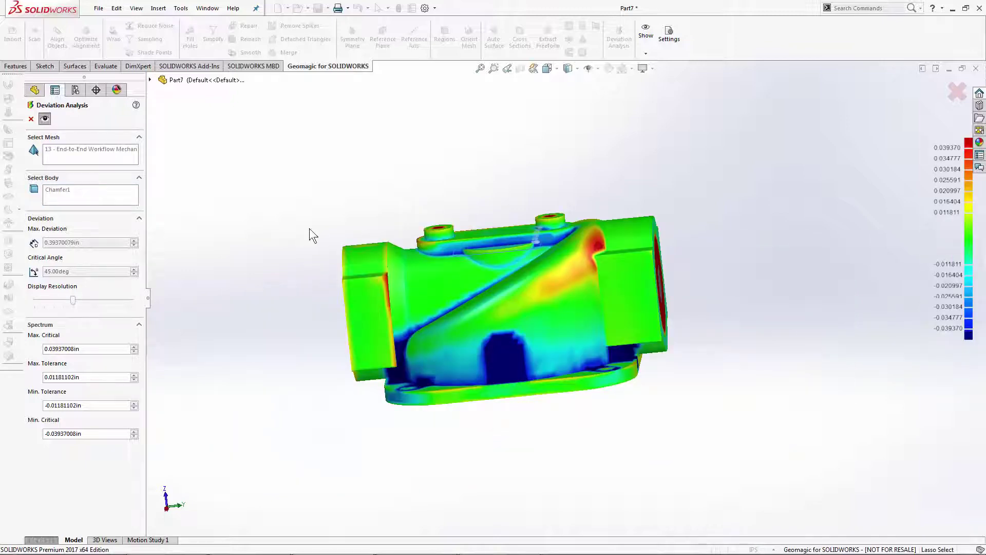
middle_drag(527, 297, 541, 313)
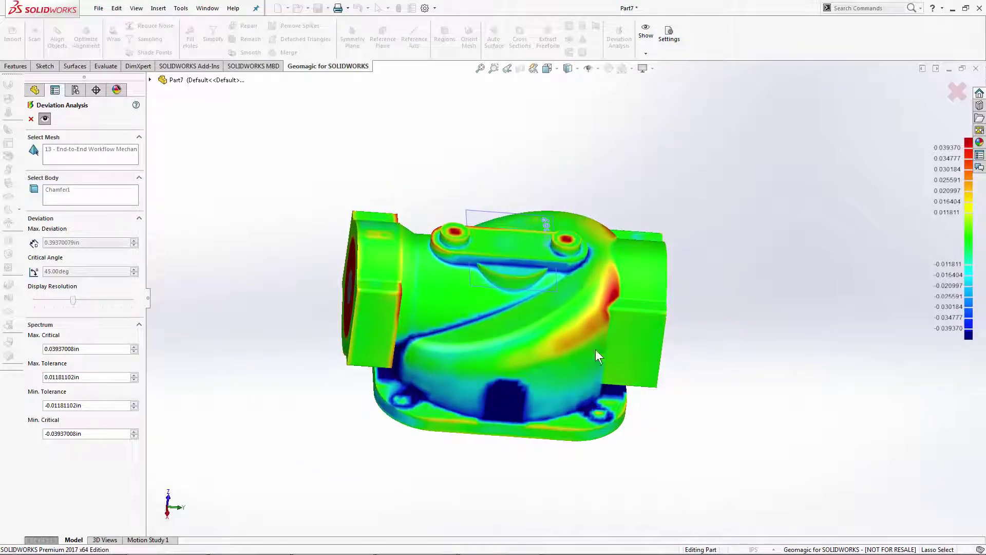
middle_drag(601, 361, 622, 353)
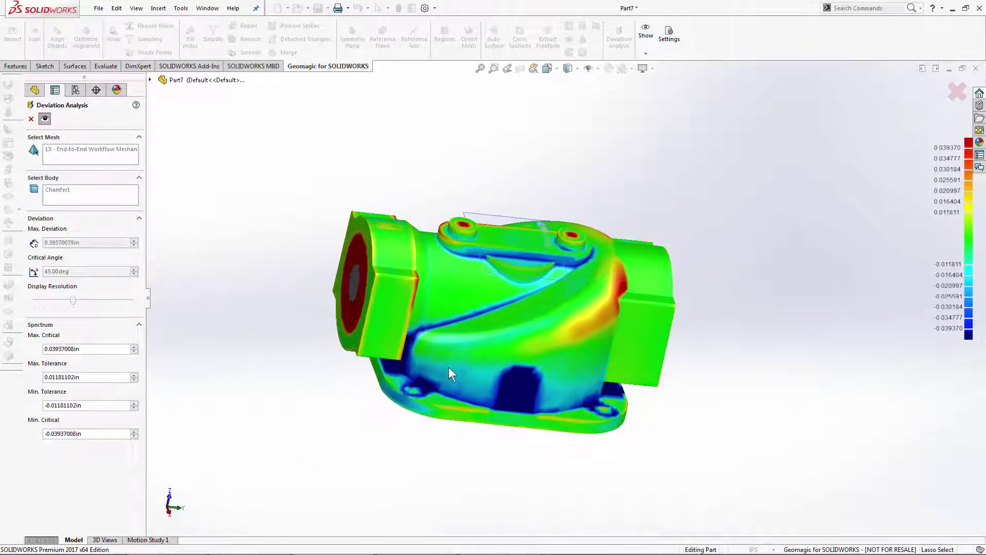
middle_drag(518, 381, 502, 365)
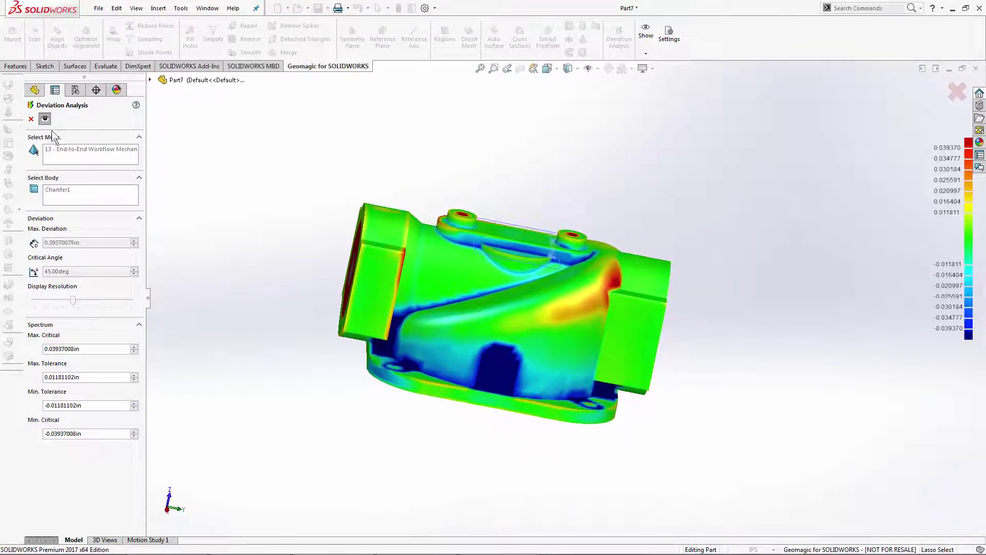